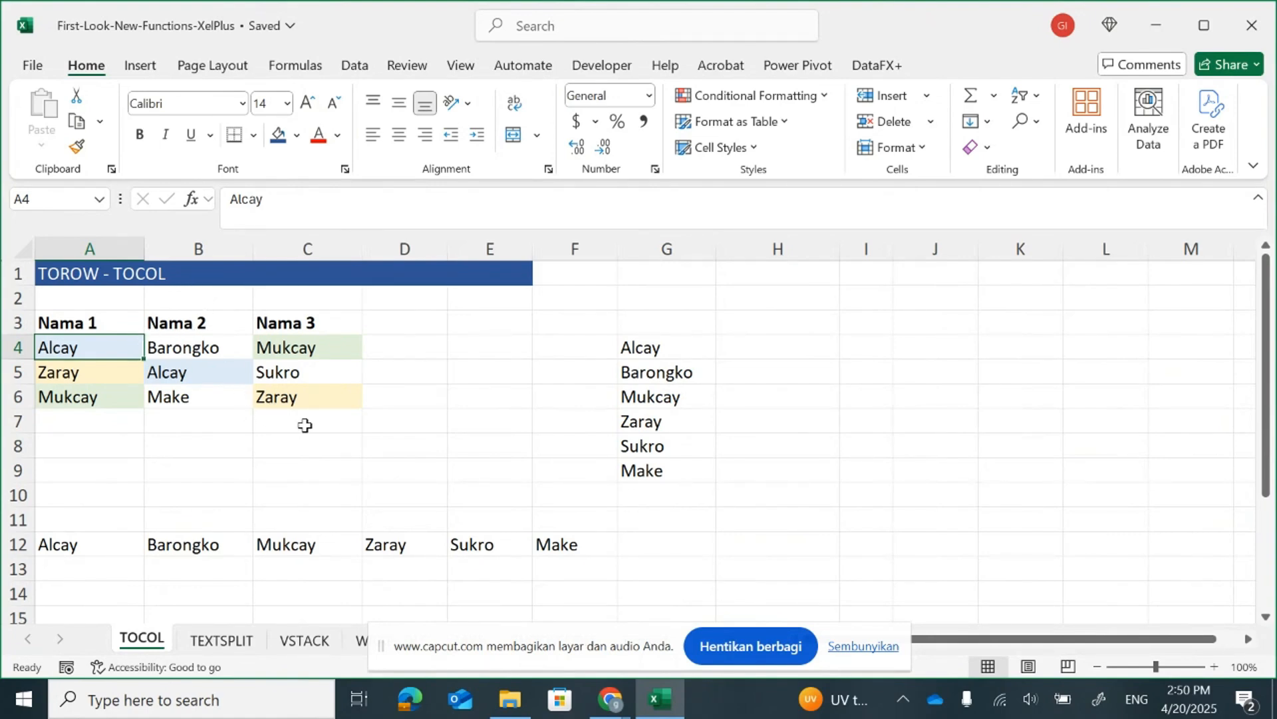
Examine the Nama 1, Nama 2 and Nama 3 headings and the name entries in A4:C6.
click(95, 322)
click(208, 322)
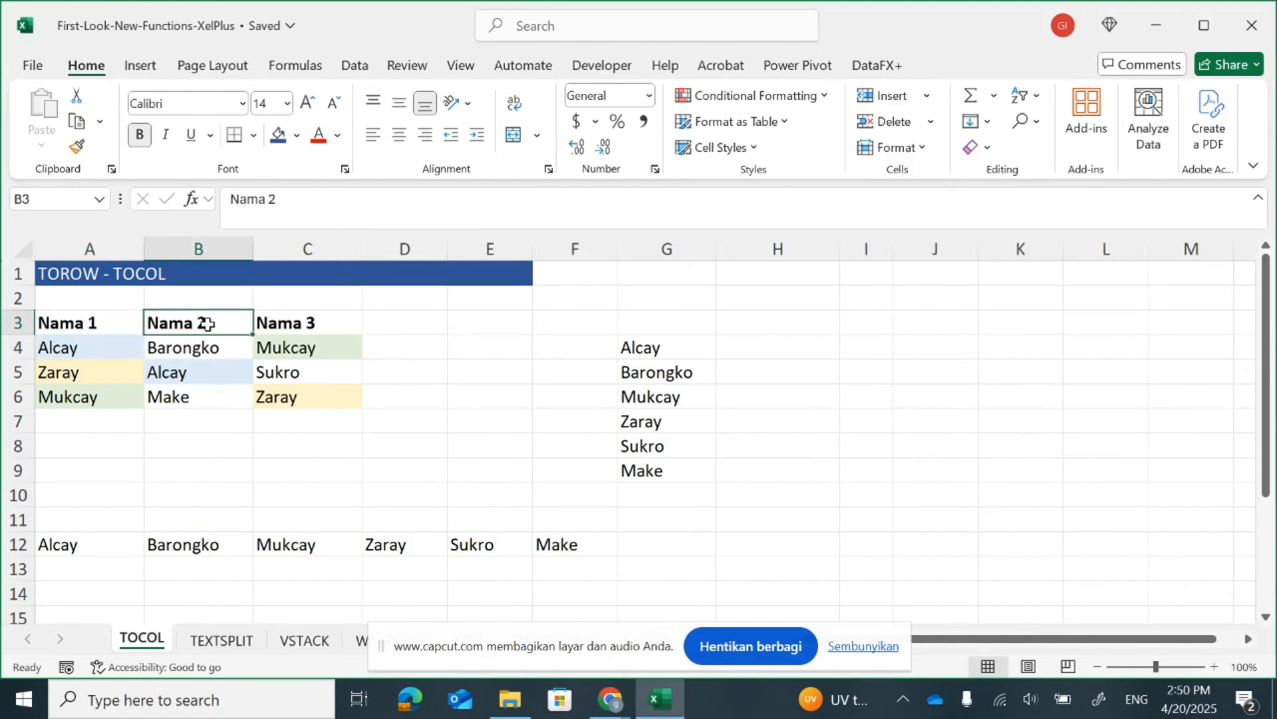
click(300, 320)
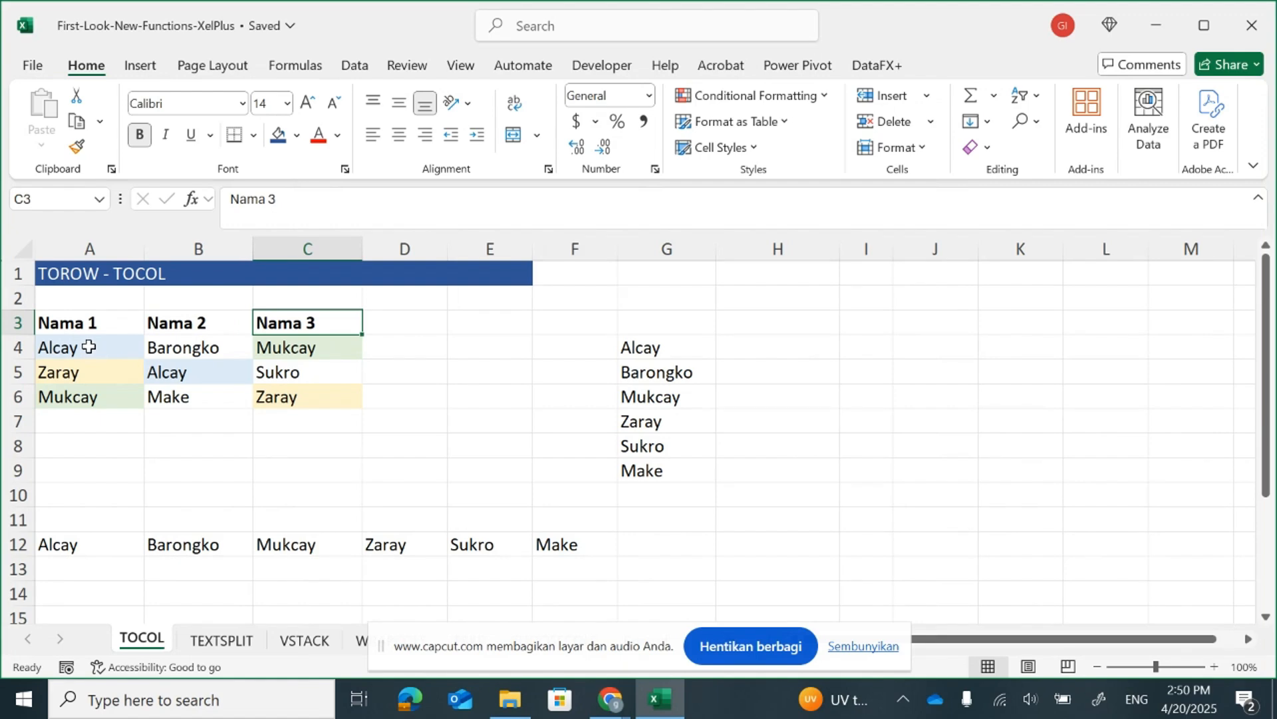
drag(88, 347, 308, 396)
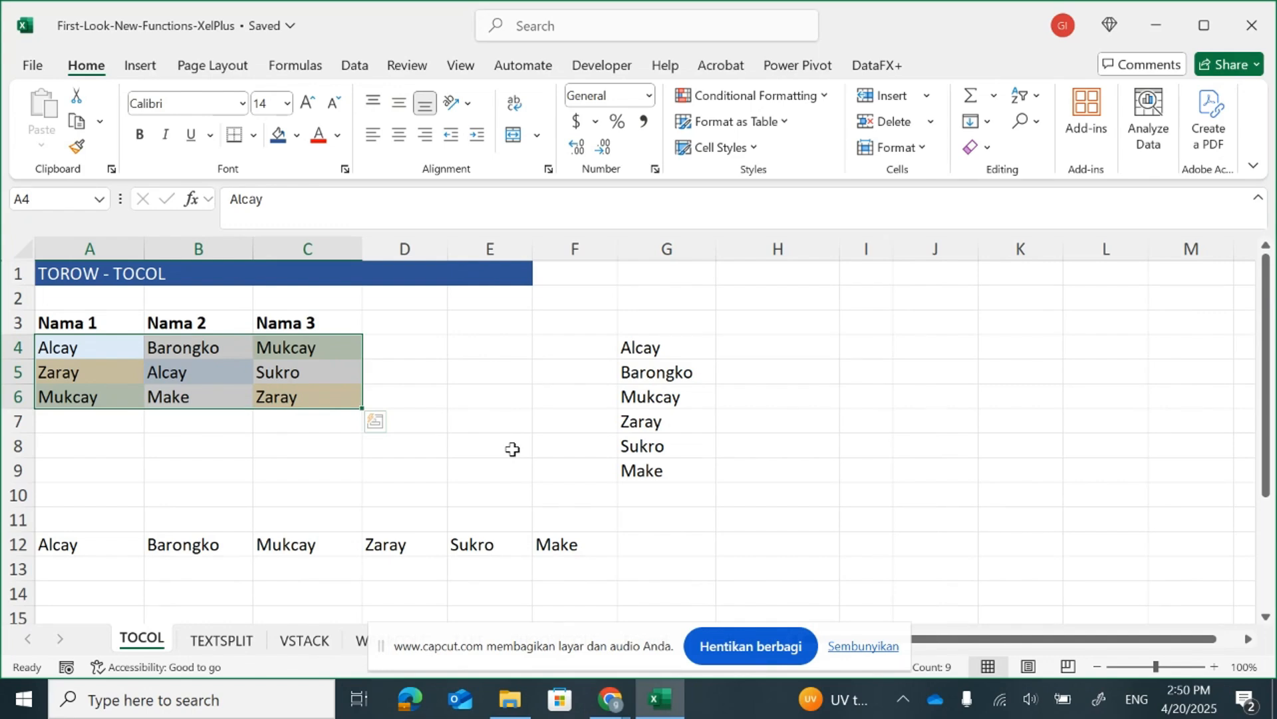
Clear the existing list of names in G4:G9.
click(654, 350)
key(Left)
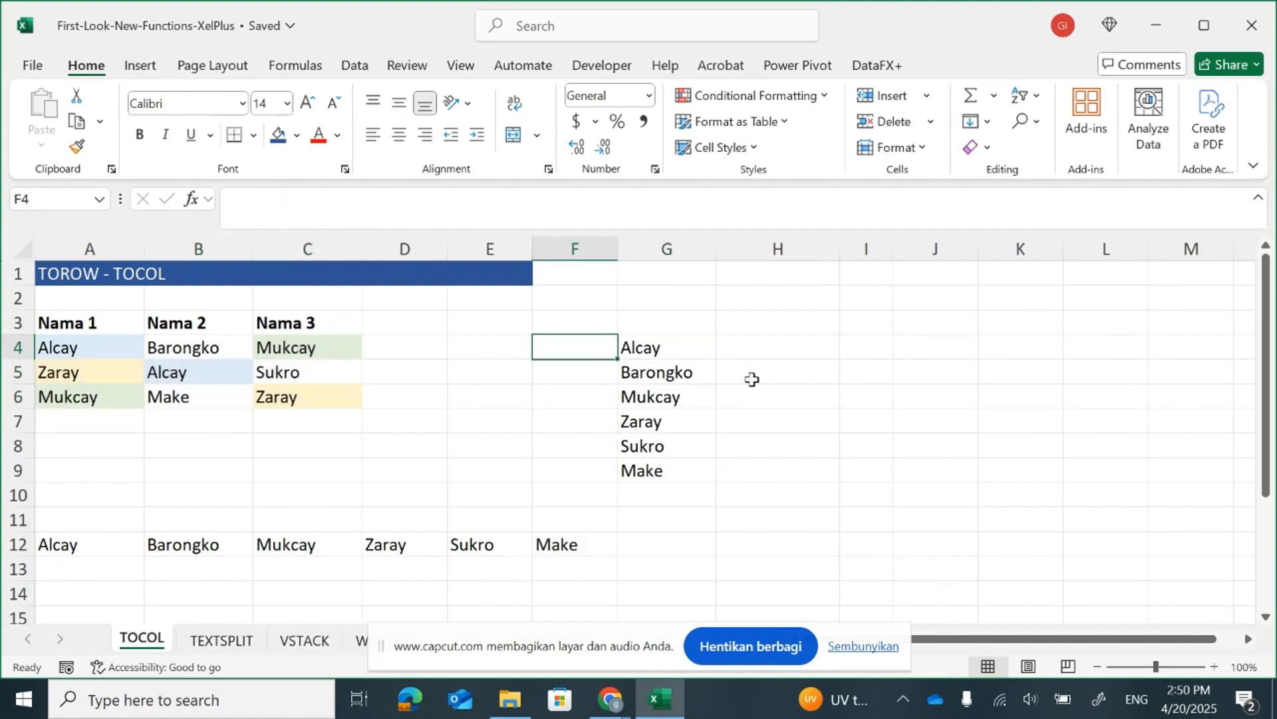
key(Right)
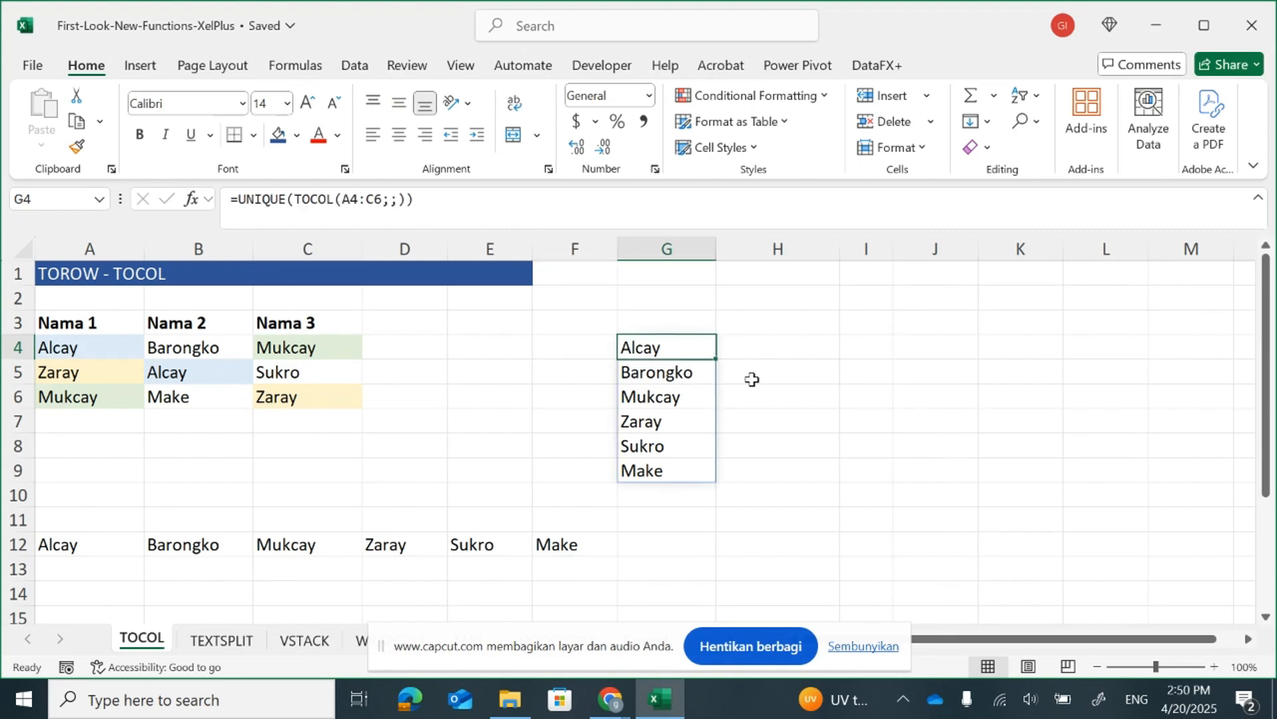
key(ctrl+shift+Down)
key(Delete)
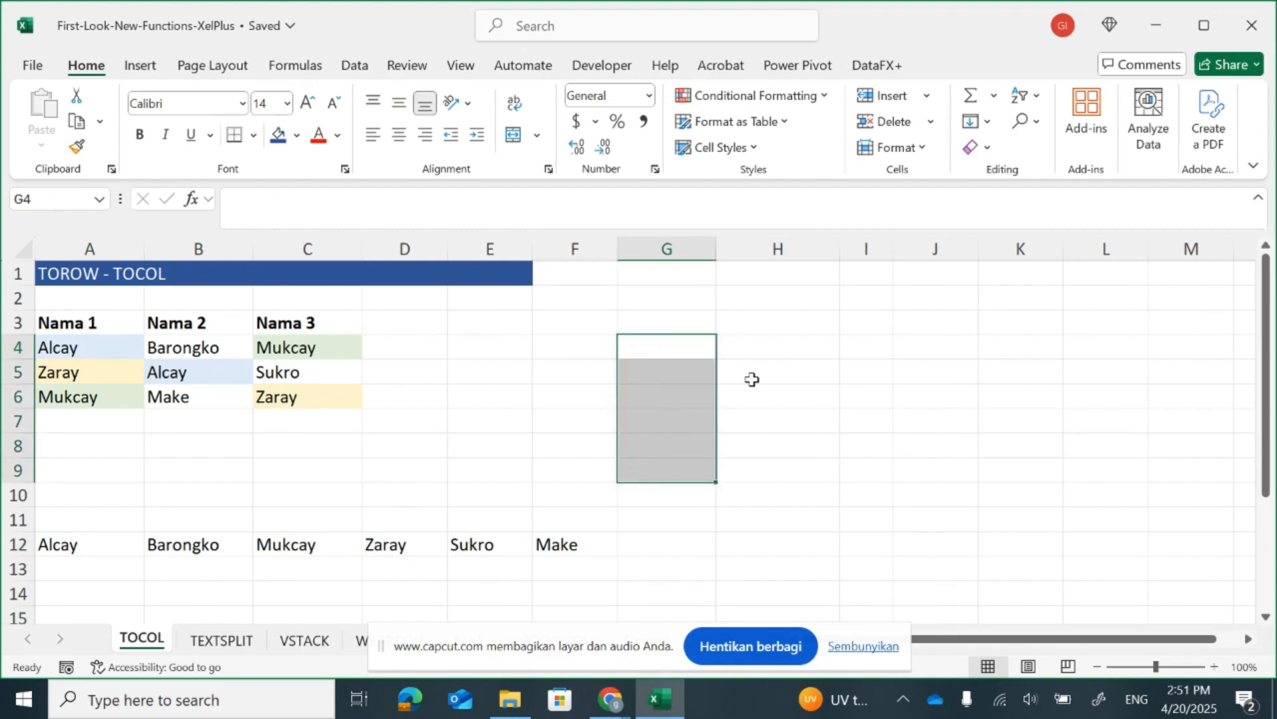
key(Left)
key(Right)
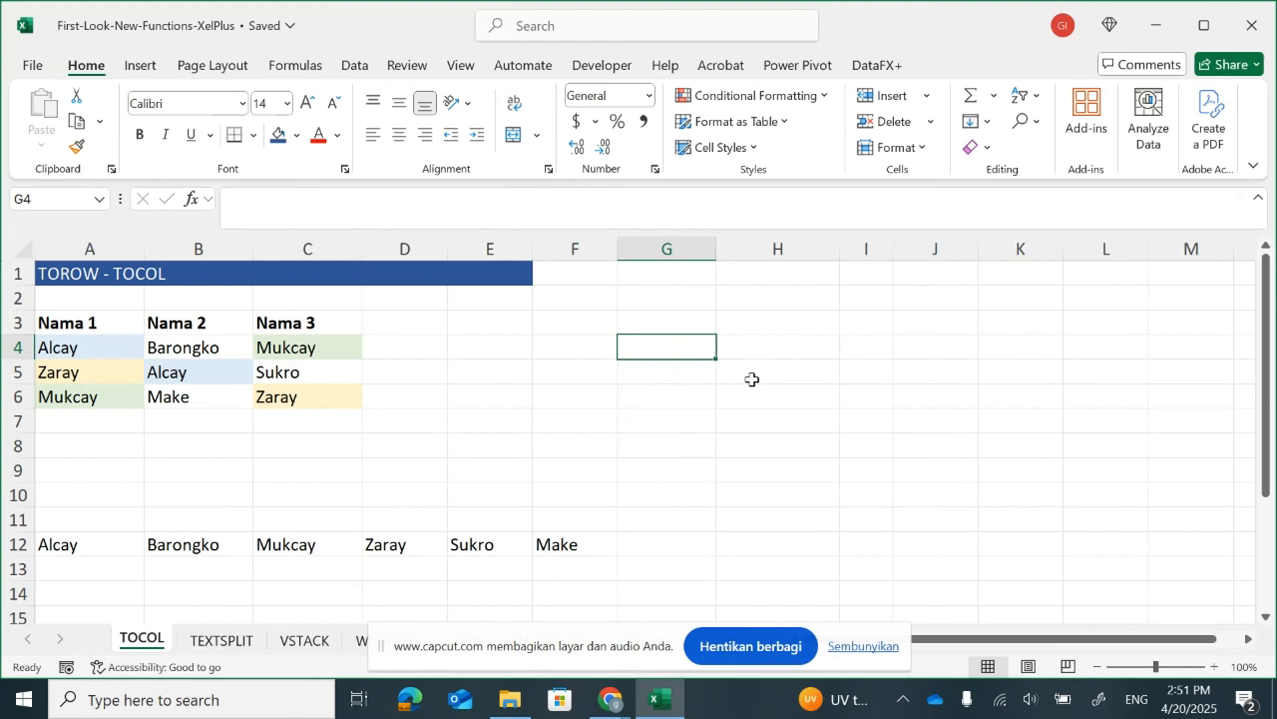
Enter the formula =TOCOL(A4:C6) in cell G4 to stack the three name columns into one column.
text(=)
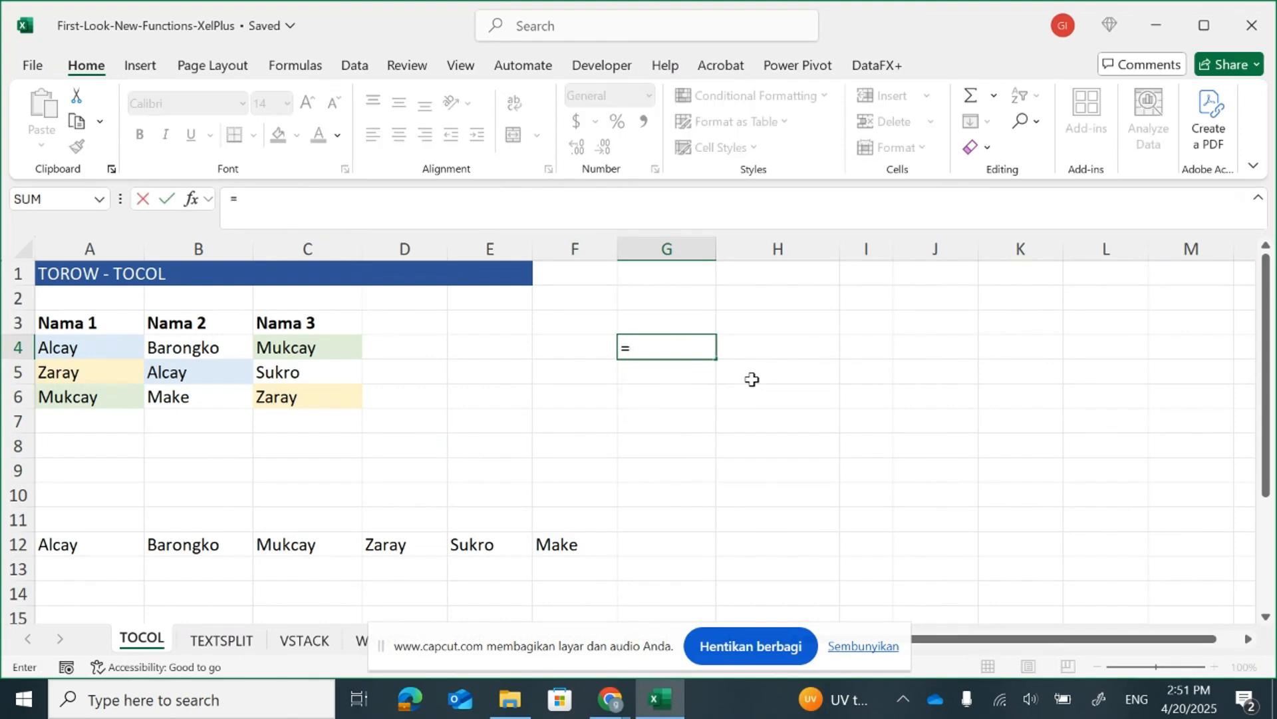
text(tocol)
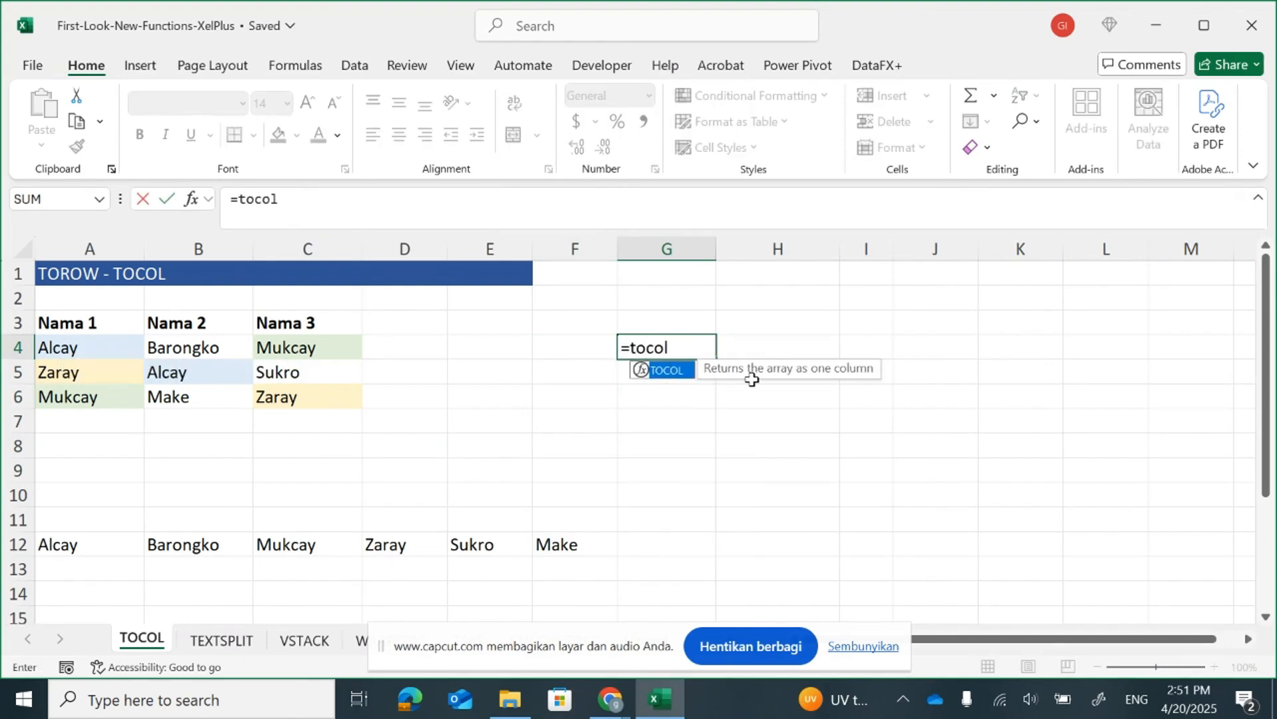
text(()
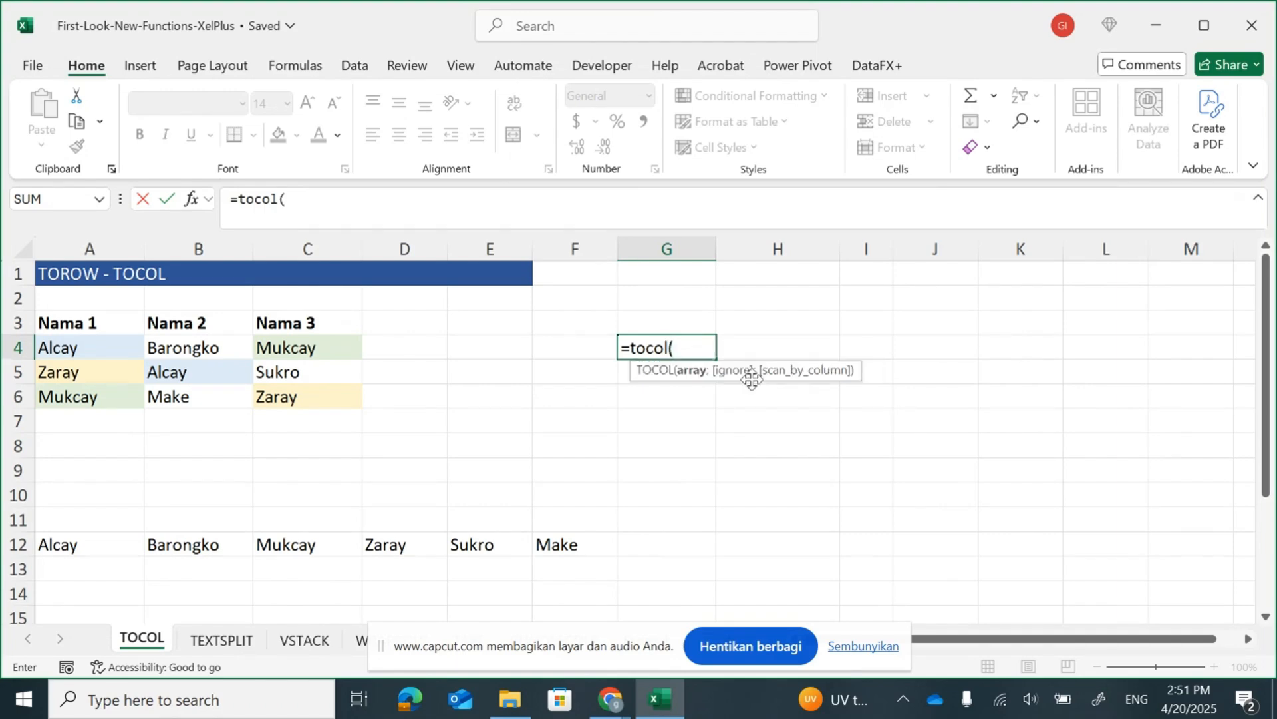
click(123, 349)
drag(152, 357, 262, 393)
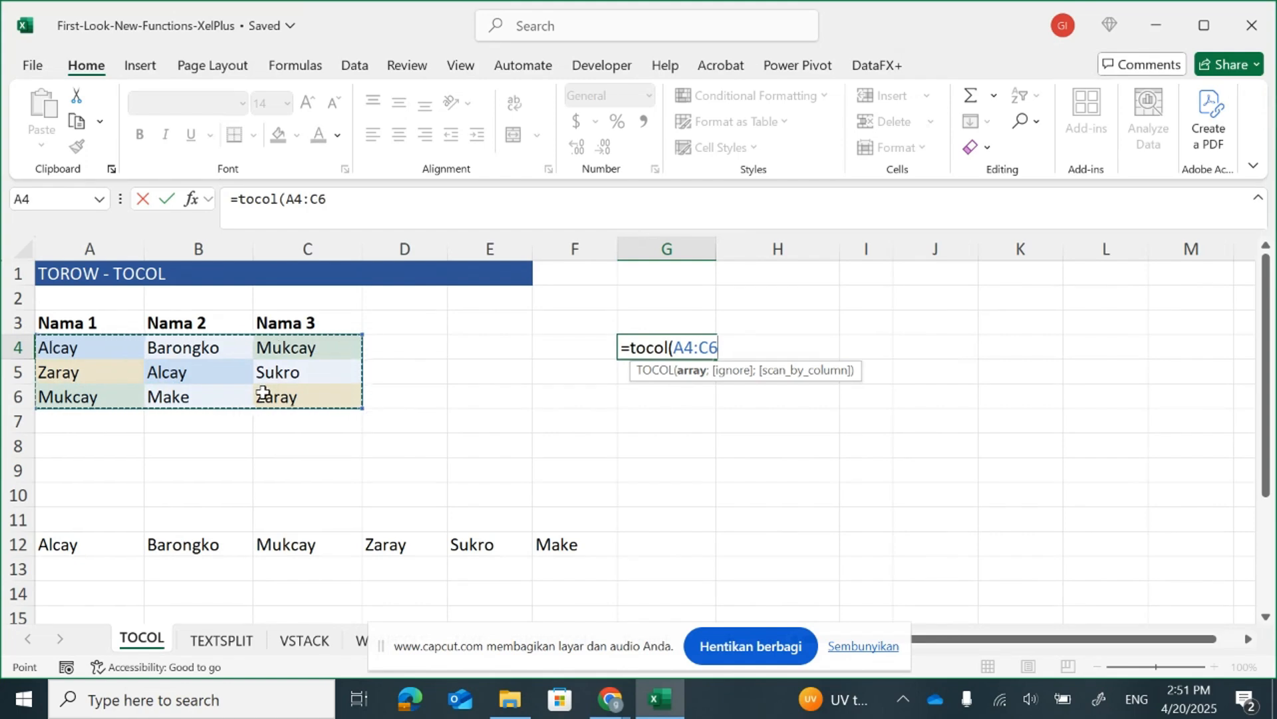
key(Return)
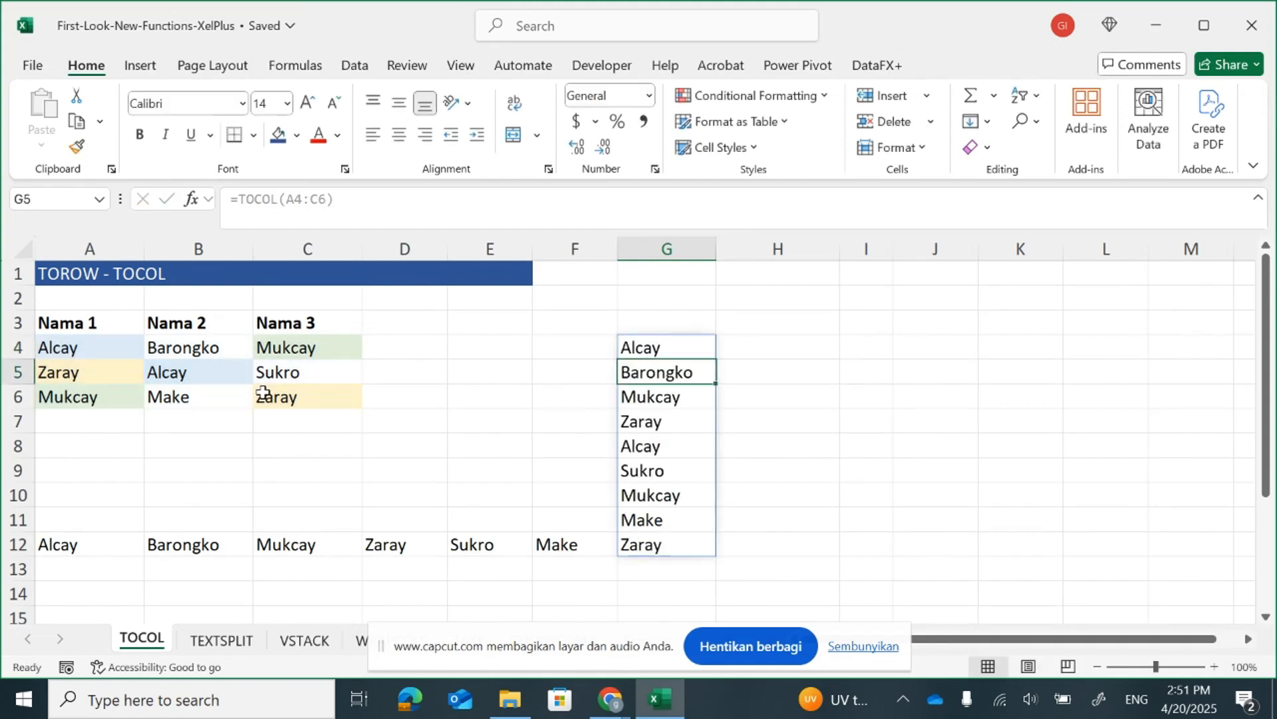
Examine the stacked names in column G from G4 downward, checking their order and repeats.
key(Up)
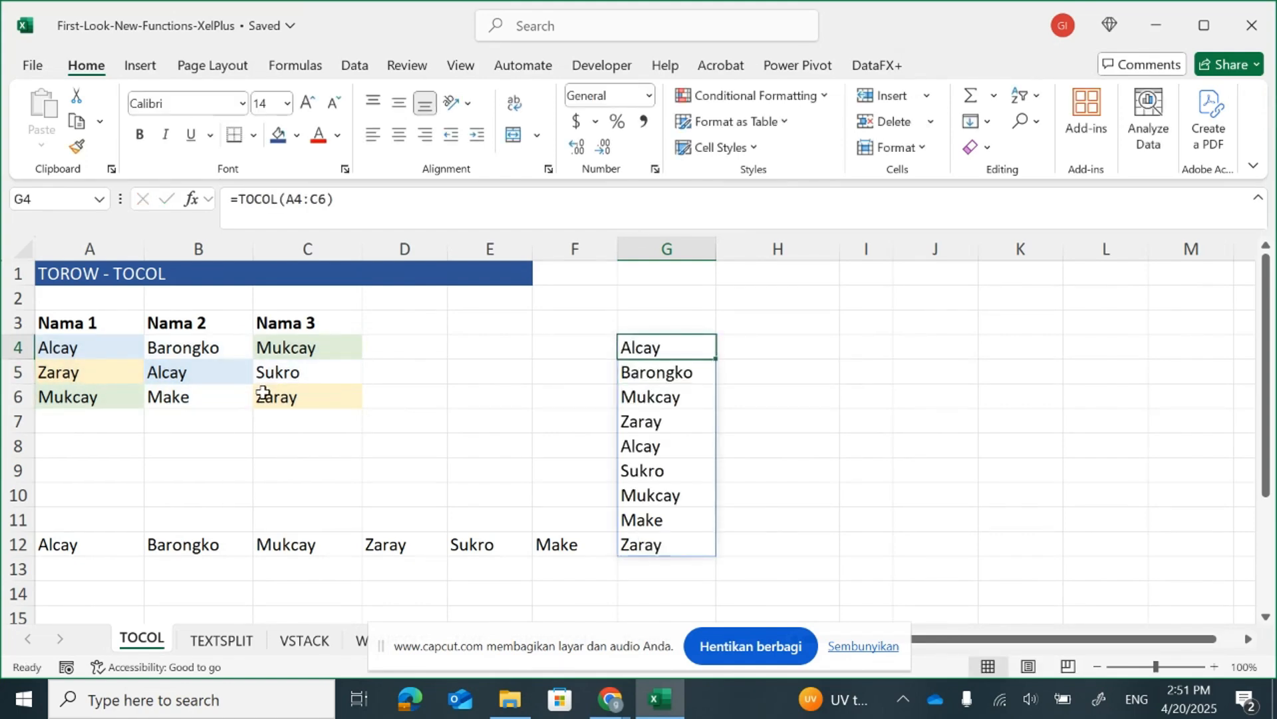
key(Down)
key(Down)
key(Down)
key(Down)
key(Down)
key(Down)
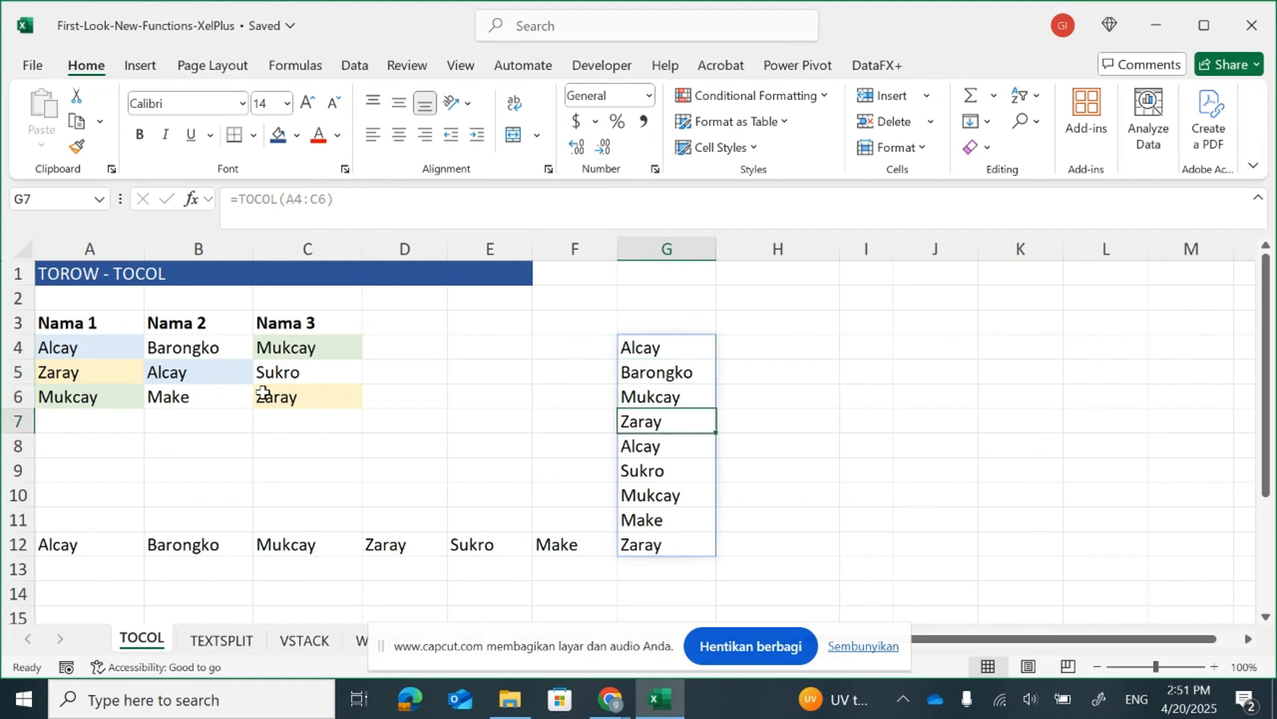
key(Down)
key(Down)
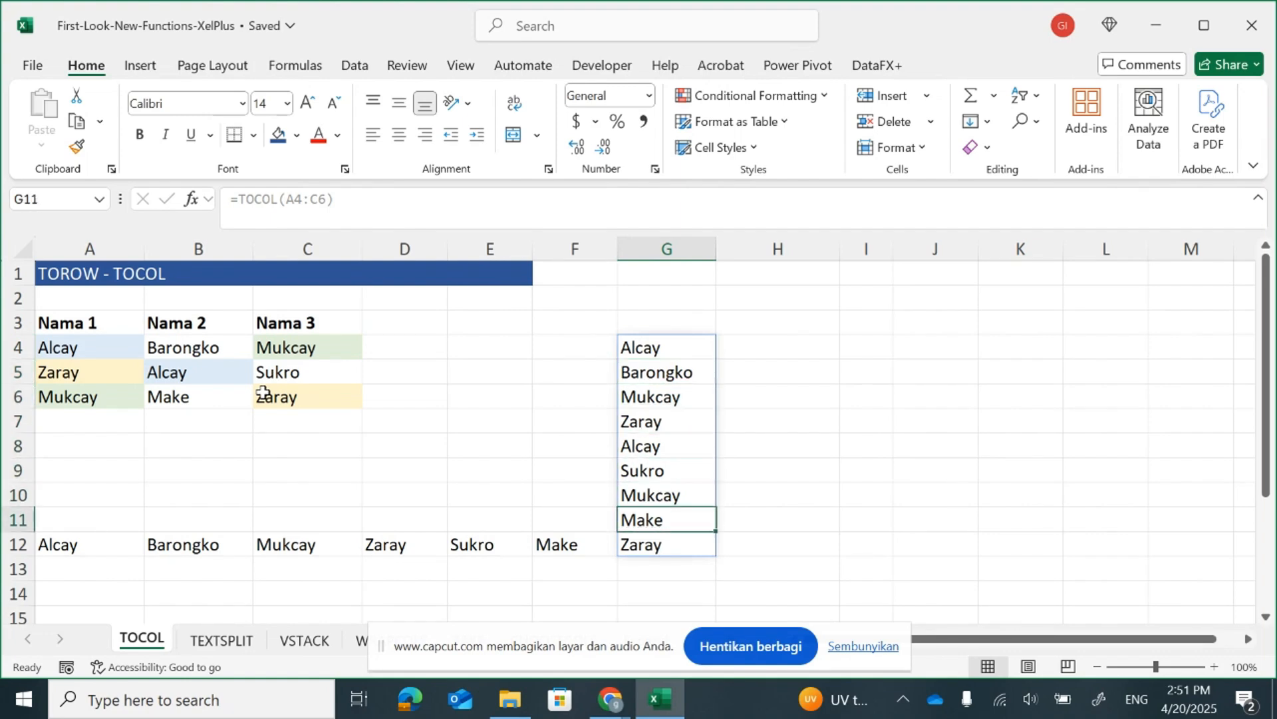
key(Up)
key(Up)
key(Up)
key(Up)
key(Up)
key(Up)
key(Up)
key(Up)
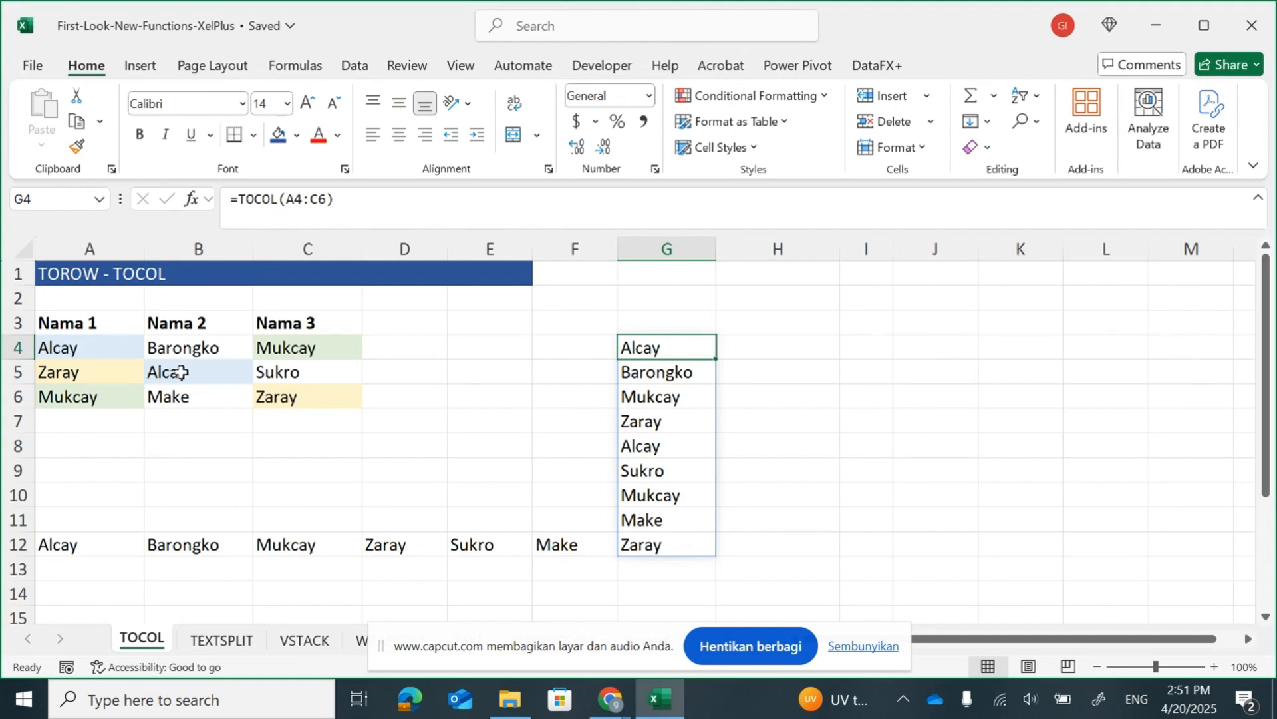
Compare the matching colour-highlighted duplicate names within the source table A4:C6.
click(115, 343)
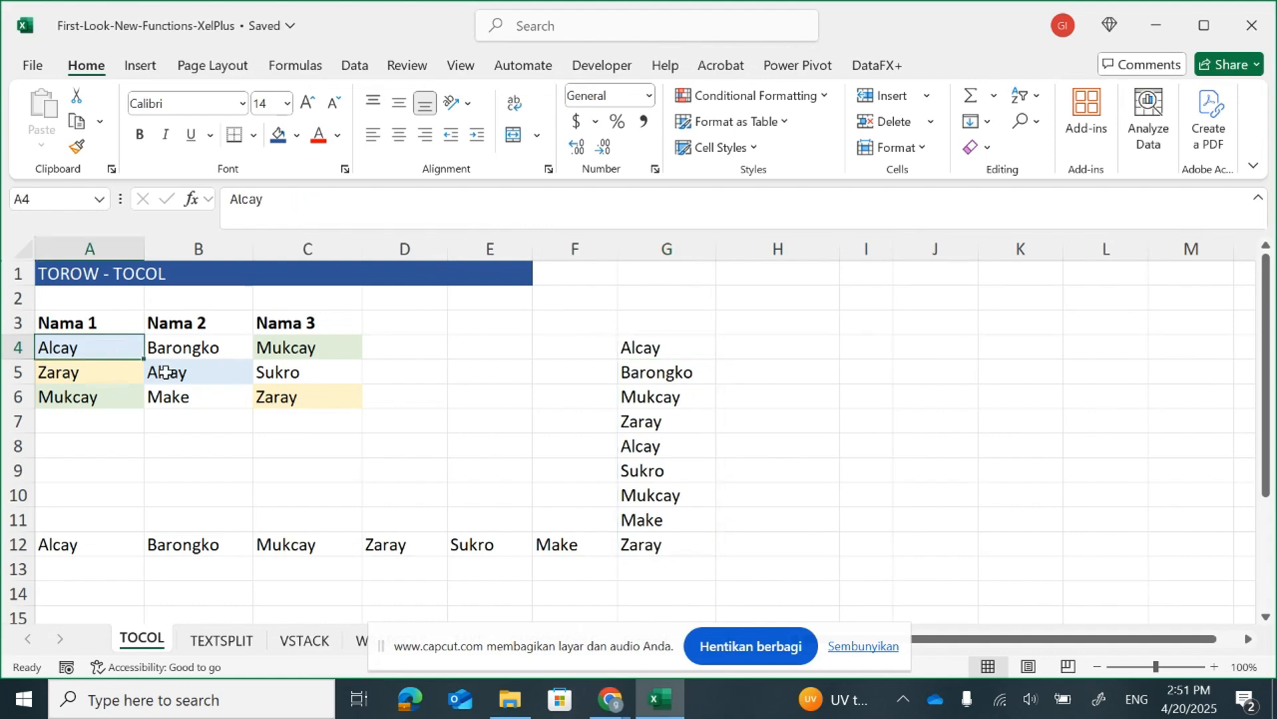
click(185, 377)
click(84, 371)
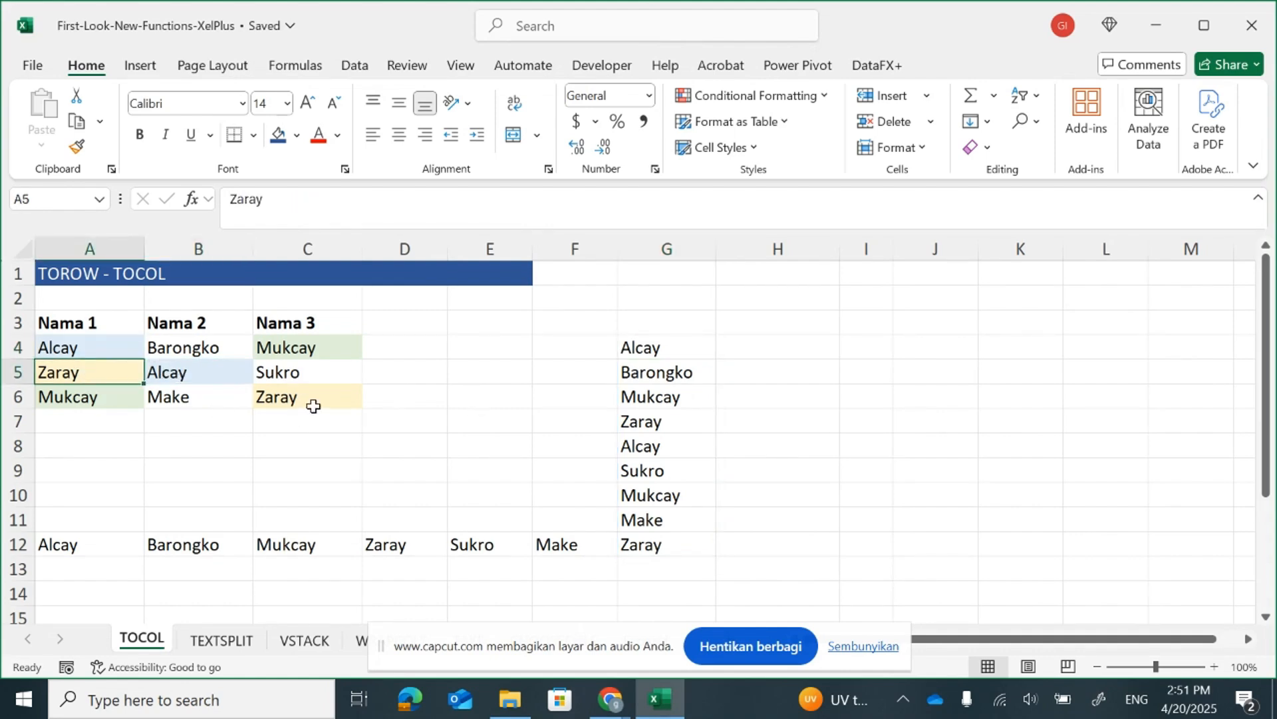
click(312, 400)
click(312, 352)
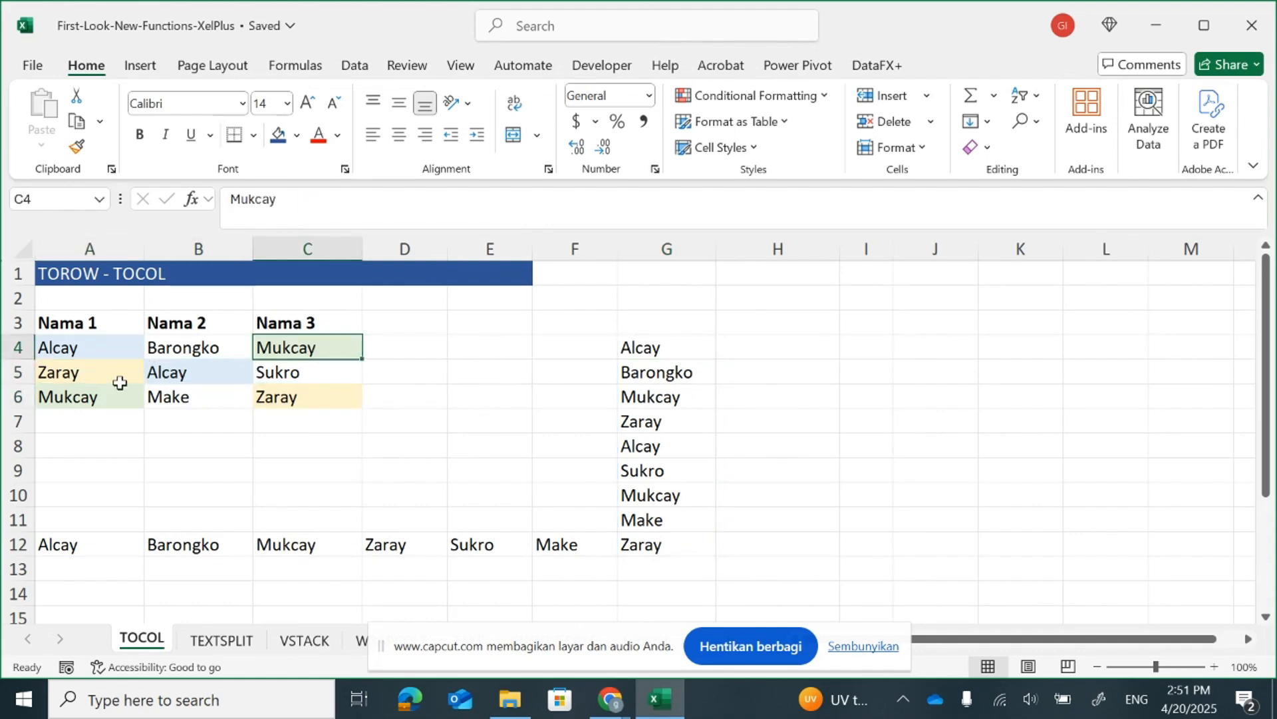
click(94, 407)
Wrap the G4 formula in UNIQUE so it reads =UNIQUE(TOCOL(A4:C6)).
click(691, 353)
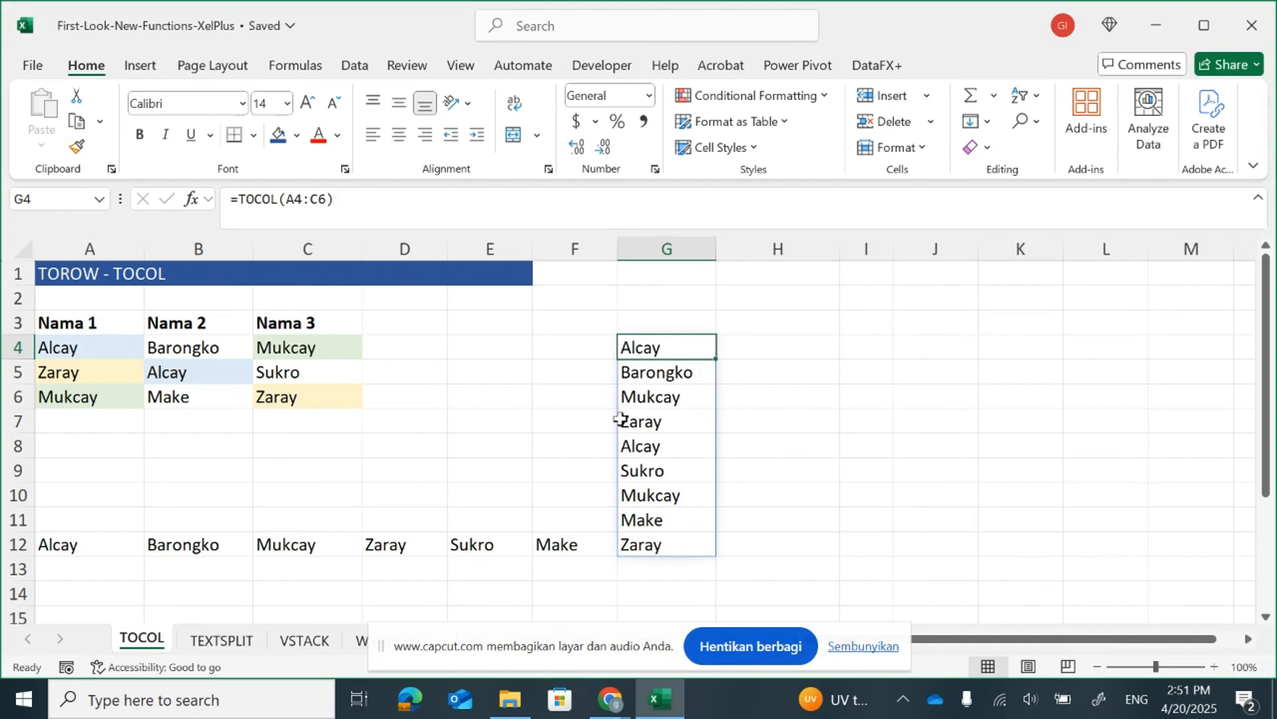
click(247, 203)
text(unique)
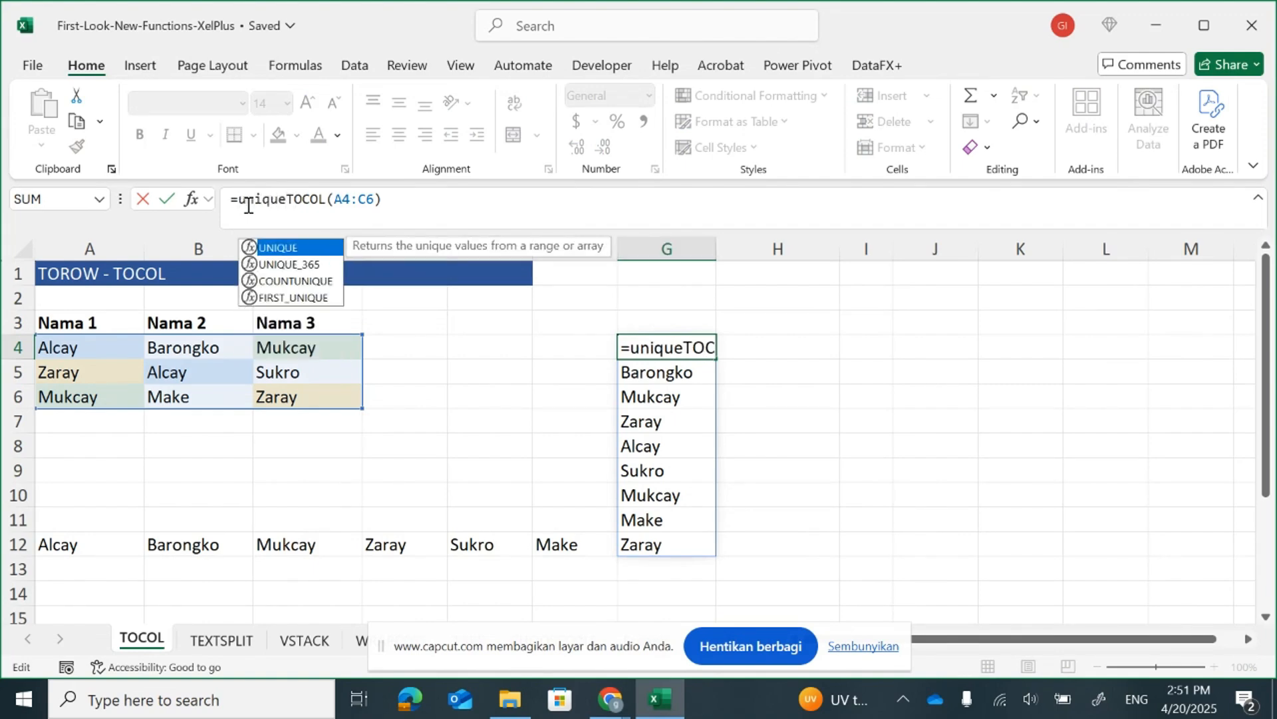
text(()
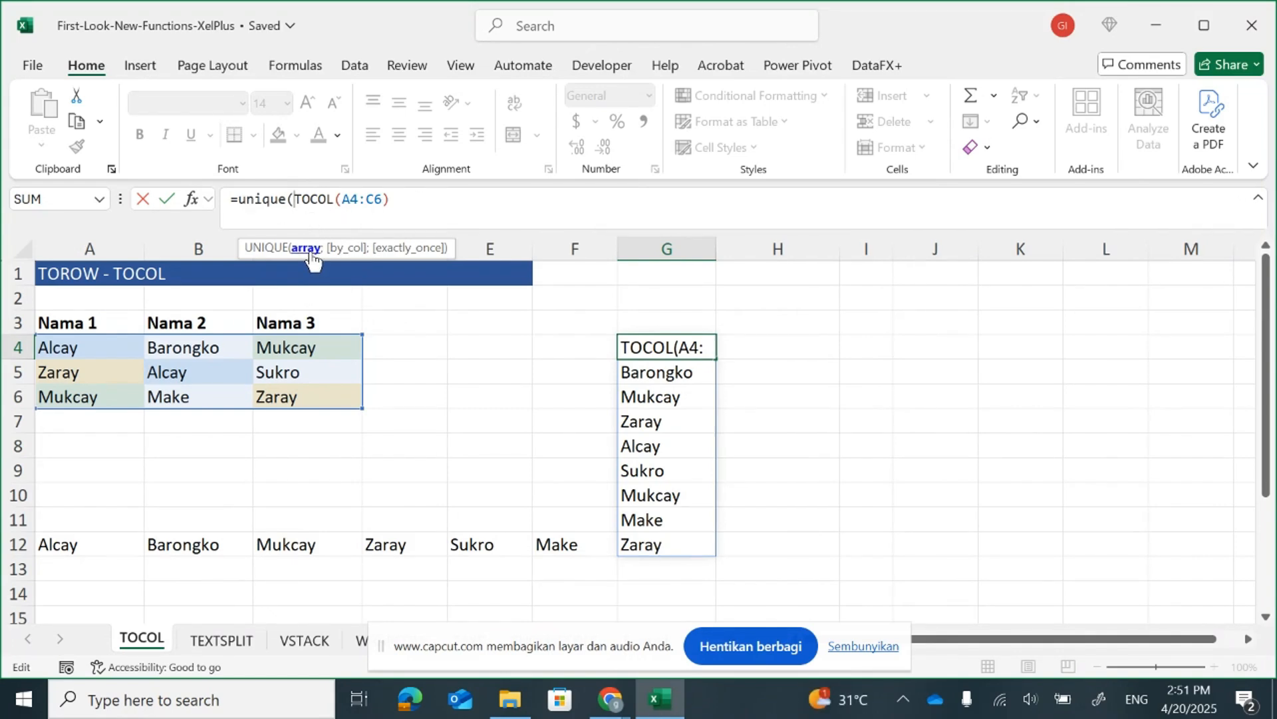
click(398, 206)
text())
key(Return)
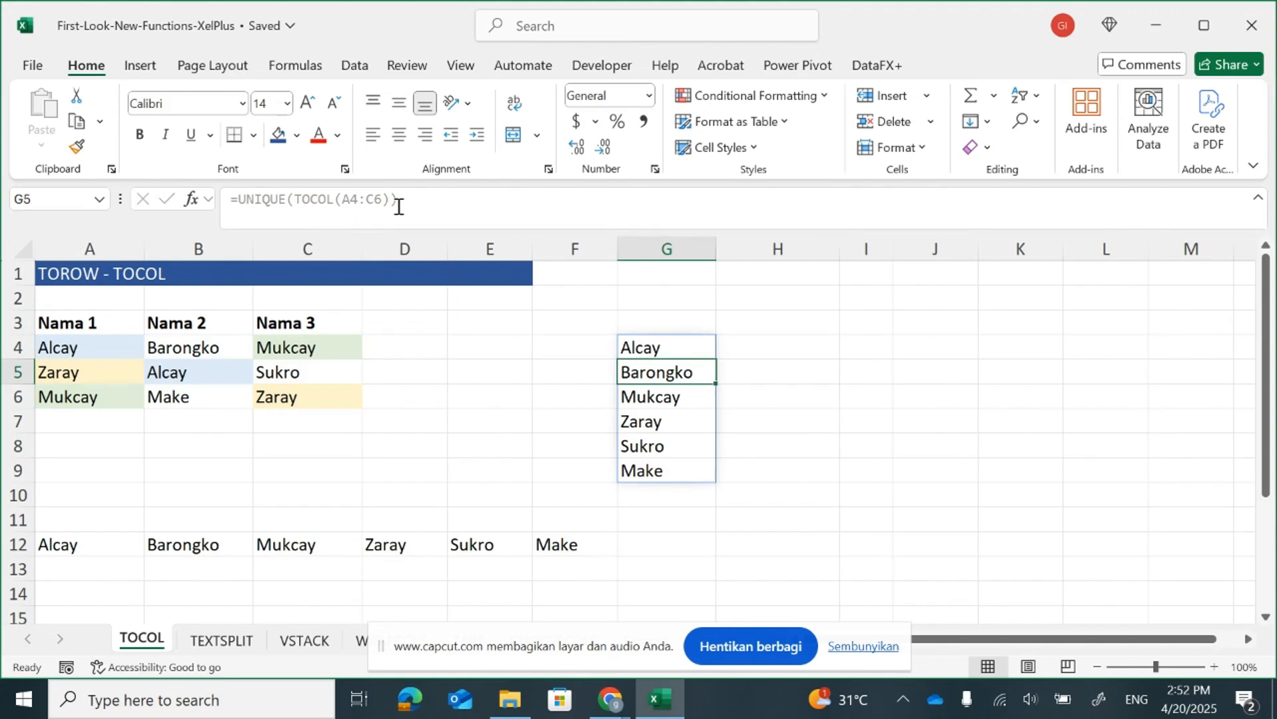
Examine the deduplicated list in column G against the names in the source table A4:C6.
key(Up)
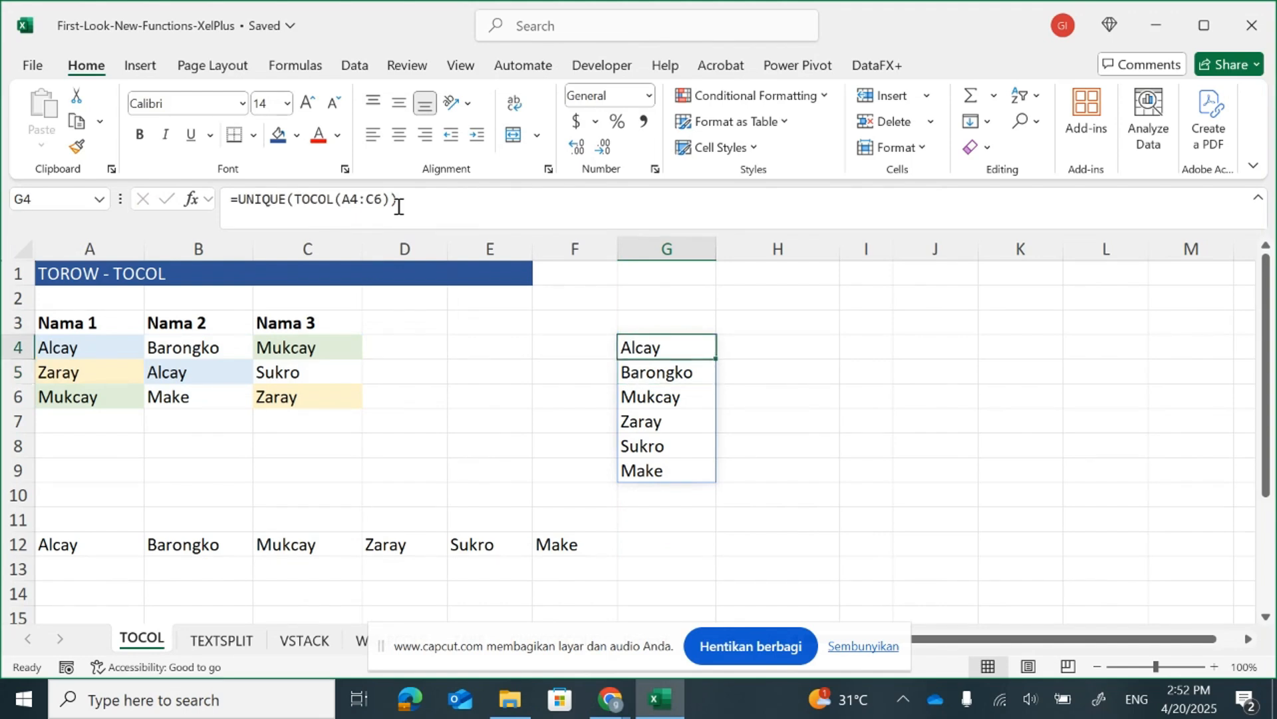
key(Down)
key(Down)
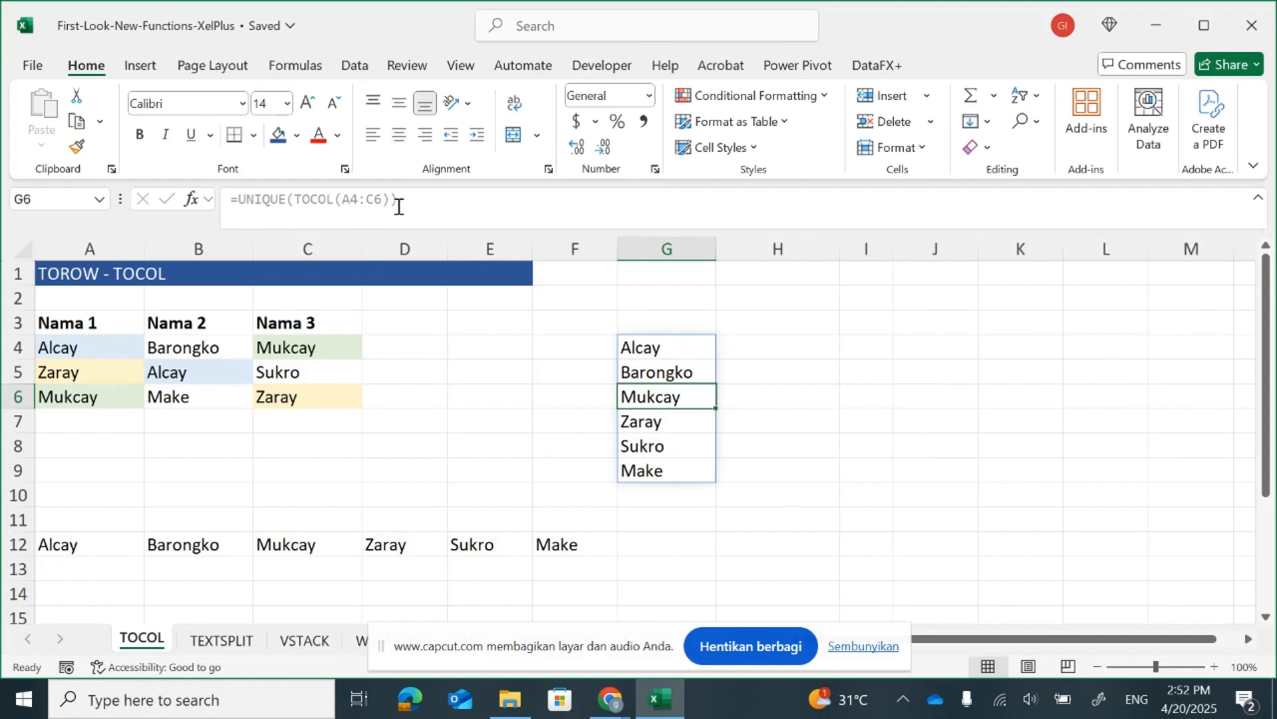
key(Down)
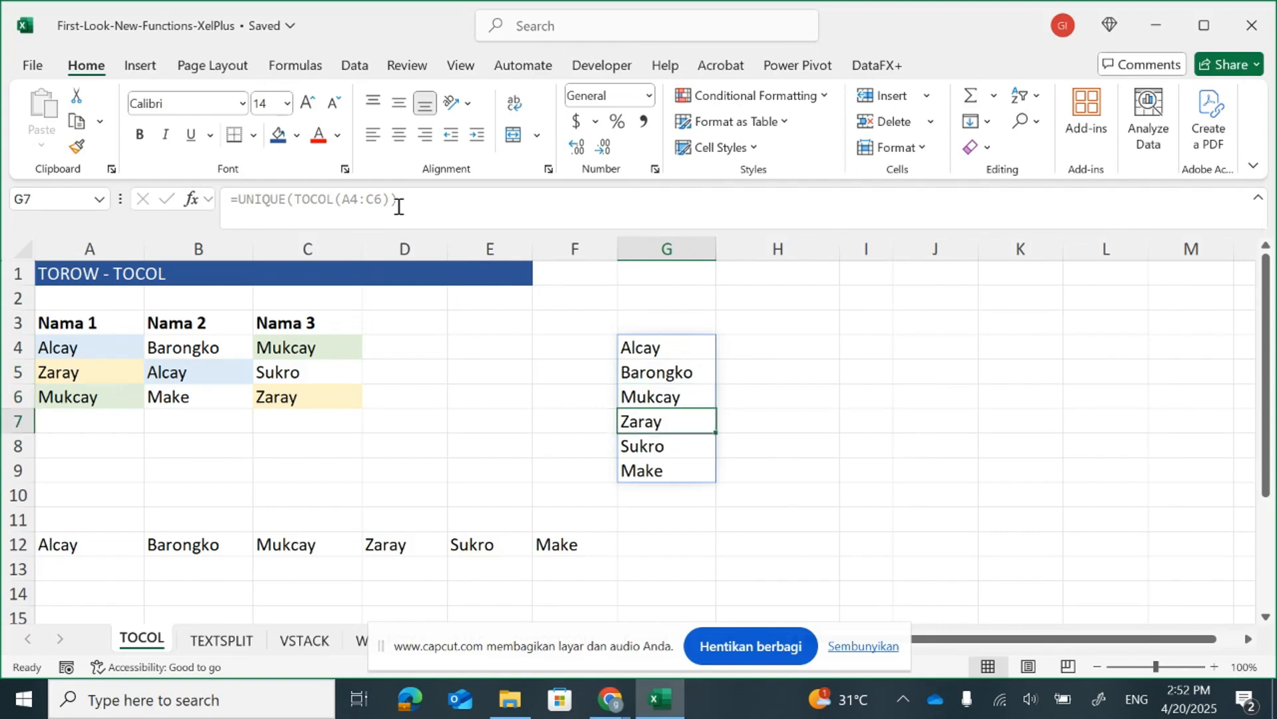
key(Left)
key(Left)
key(Left)
key(Left)
key(Left)
key(Up)
key(Right)
key(Right)
key(Right)
key(Right)
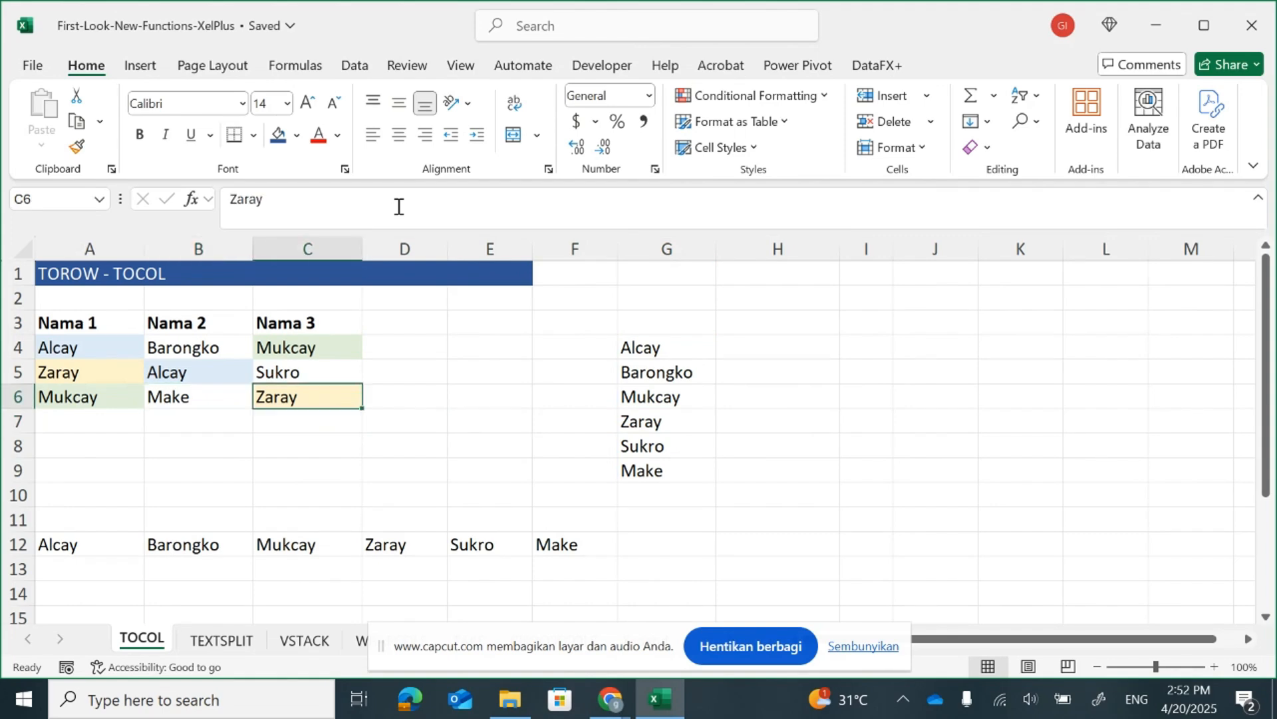
key(Right)
key(Up)
key(Up)
key(Down)
key(Down)
key(Down)
key(Down)
key(Down)
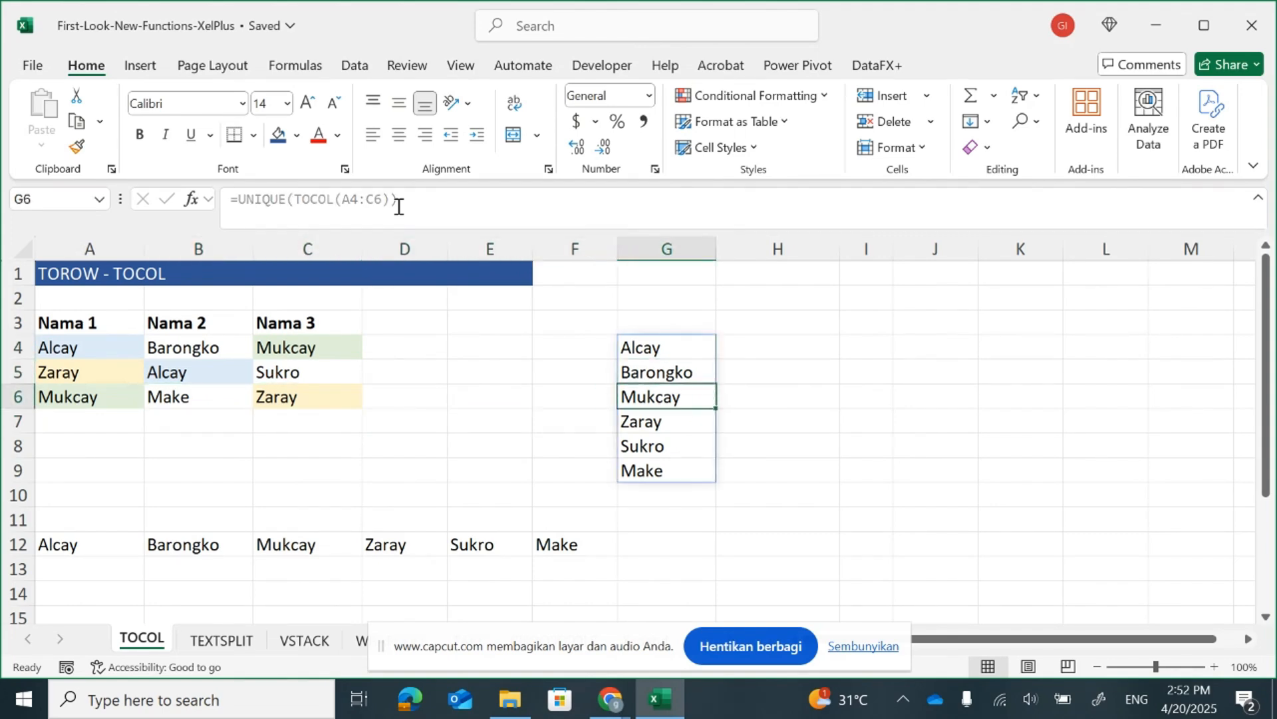
Clear the existing horizontal list of names in A12:F12.
key(Down)
key(Left)
key(Left)
key(Left)
key(Left)
key(Left)
key(Left)
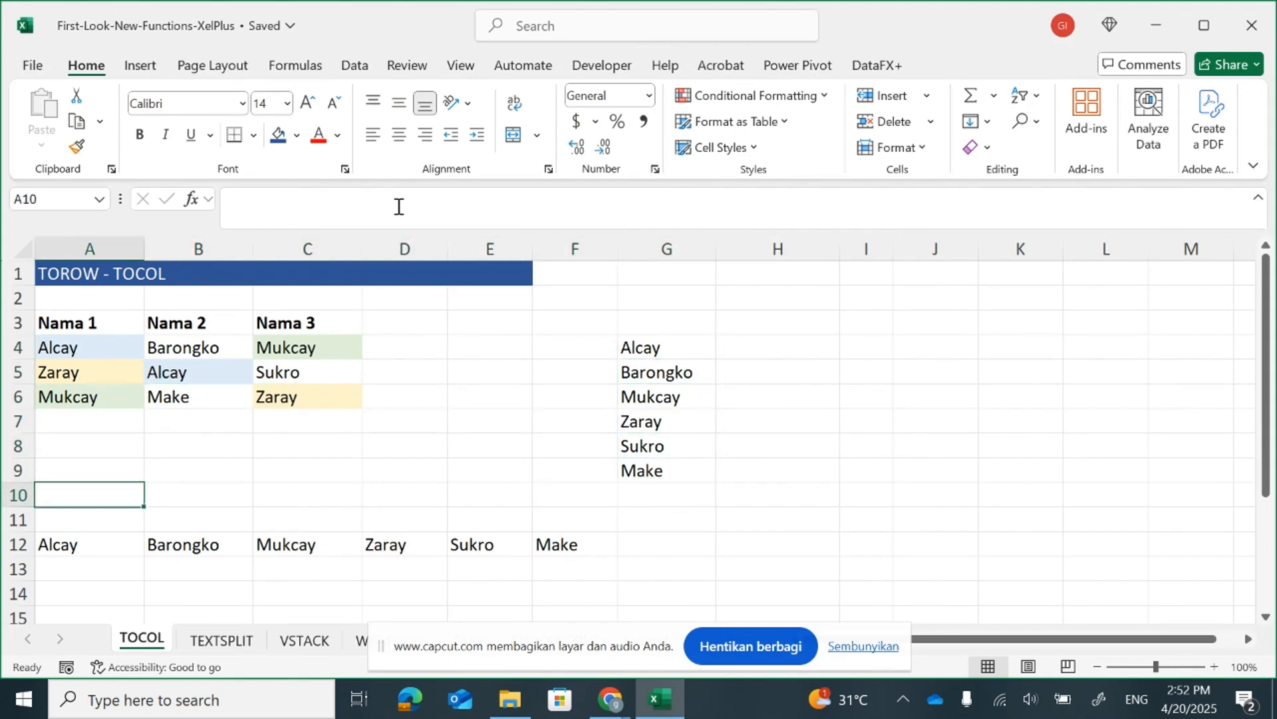
key(Down)
key(Down)
key(ctrl+shift+Right)
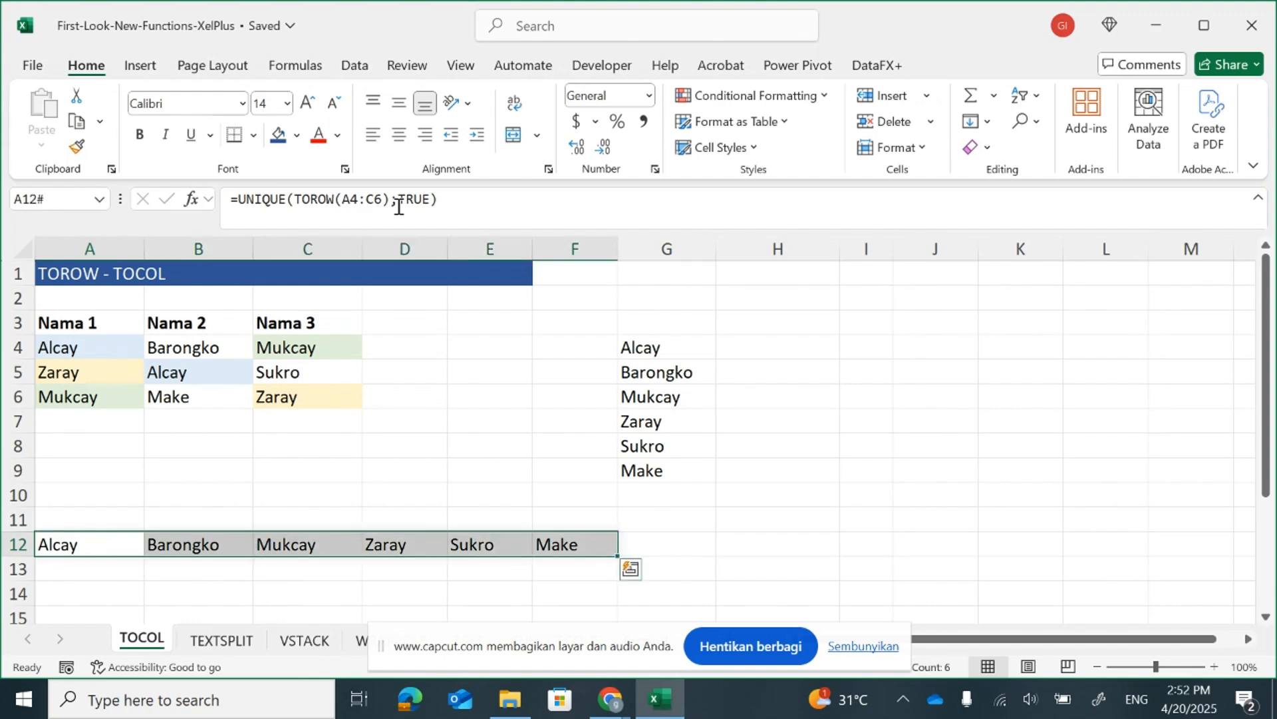
key(Delete)
key(Left)
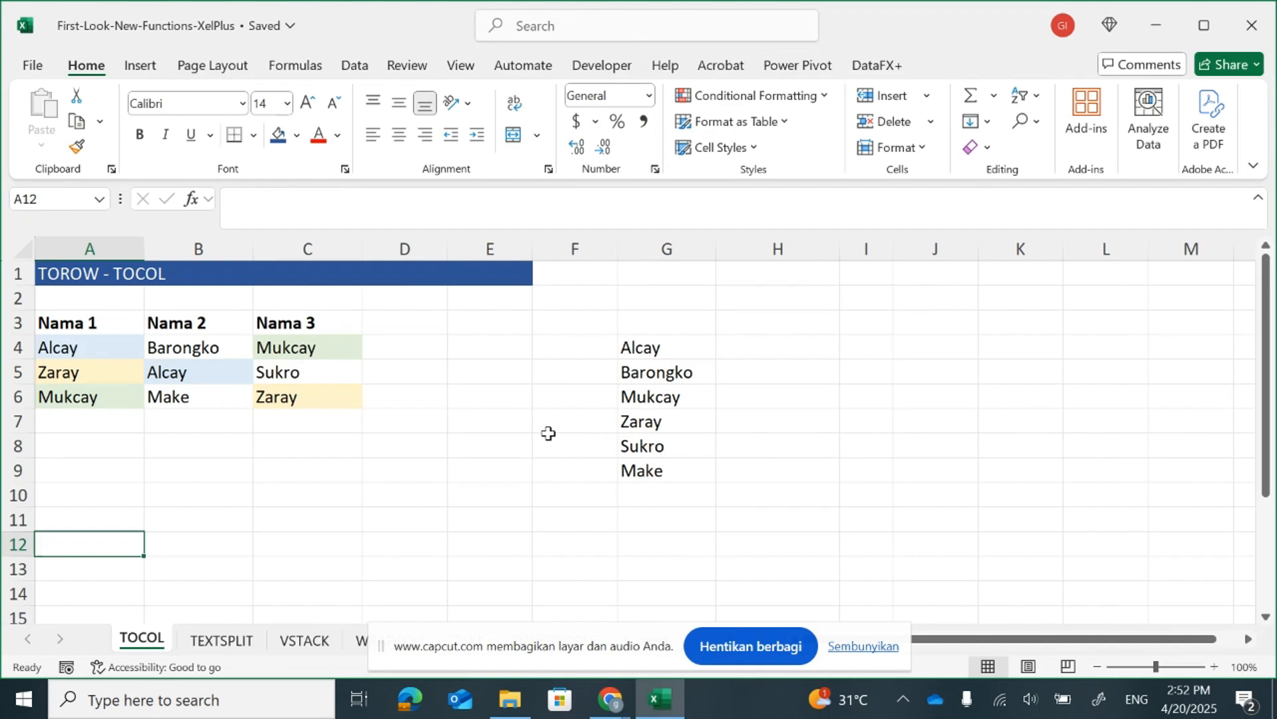
Enter the formula =TOROW(A4:C6) in cell A12 to lay out all the names in one row.
text(=)
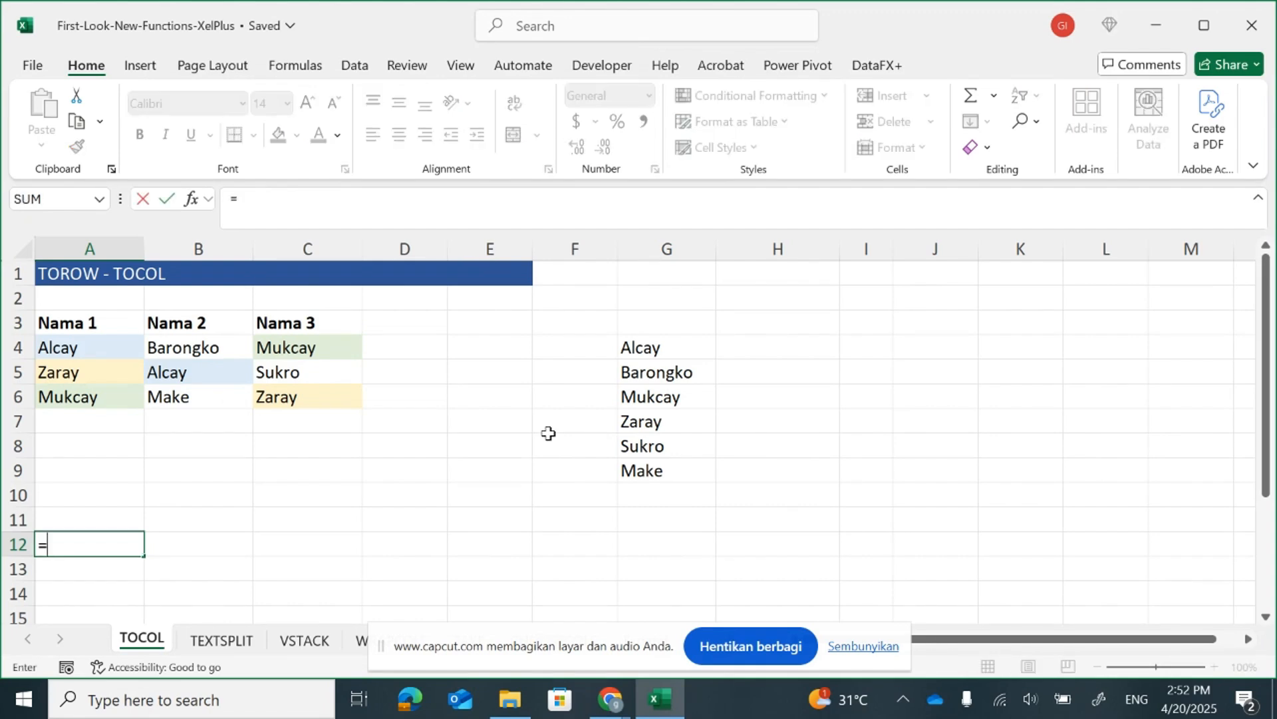
text(torow()
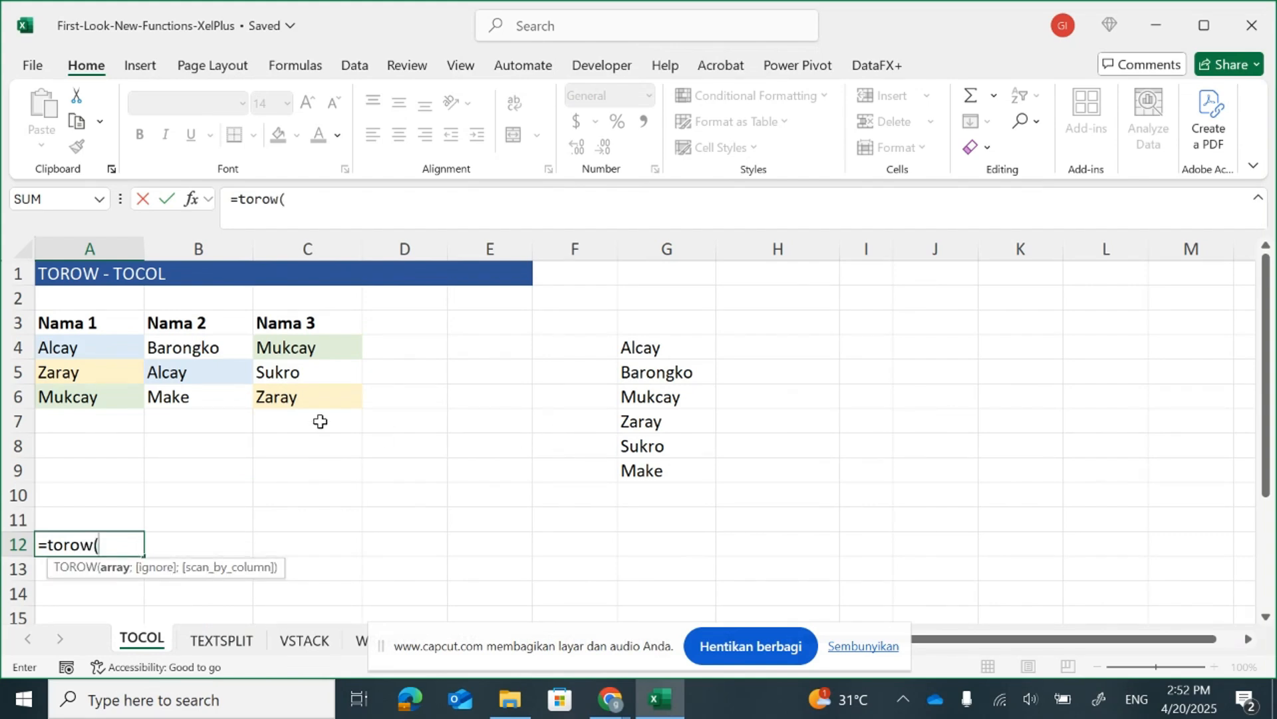
drag(97, 342, 293, 399)
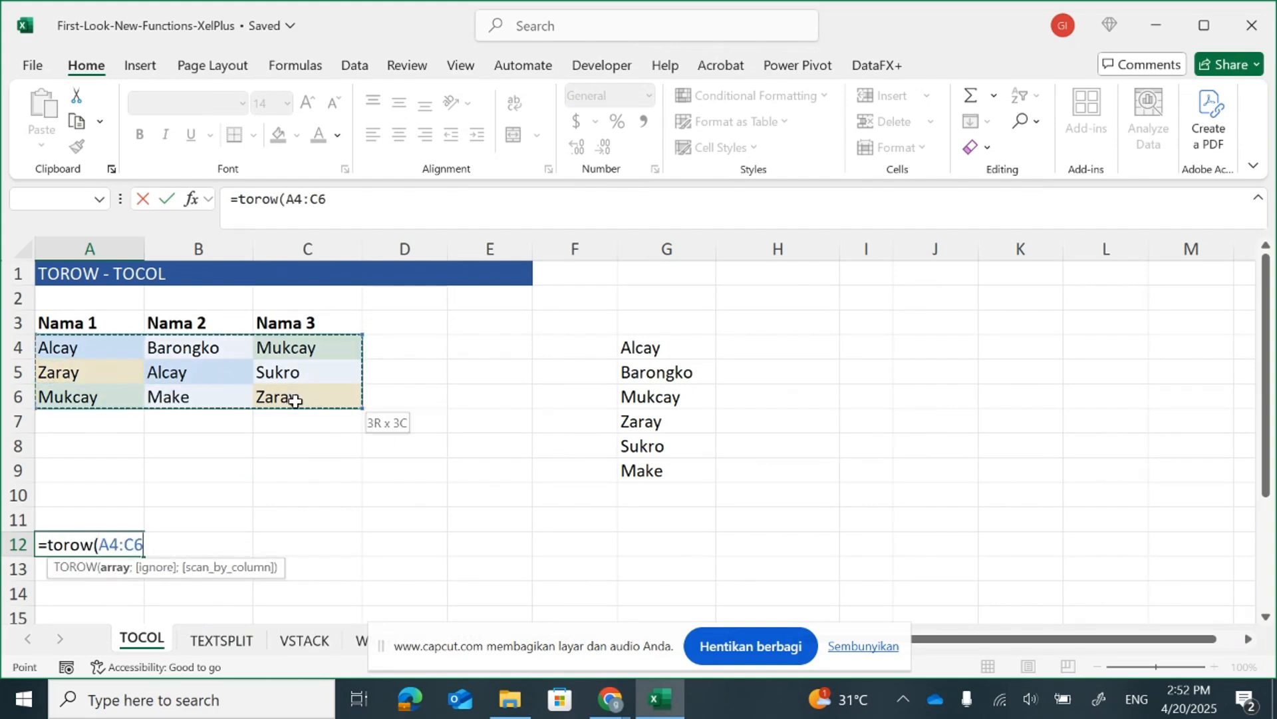
key(Return)
key(Up)
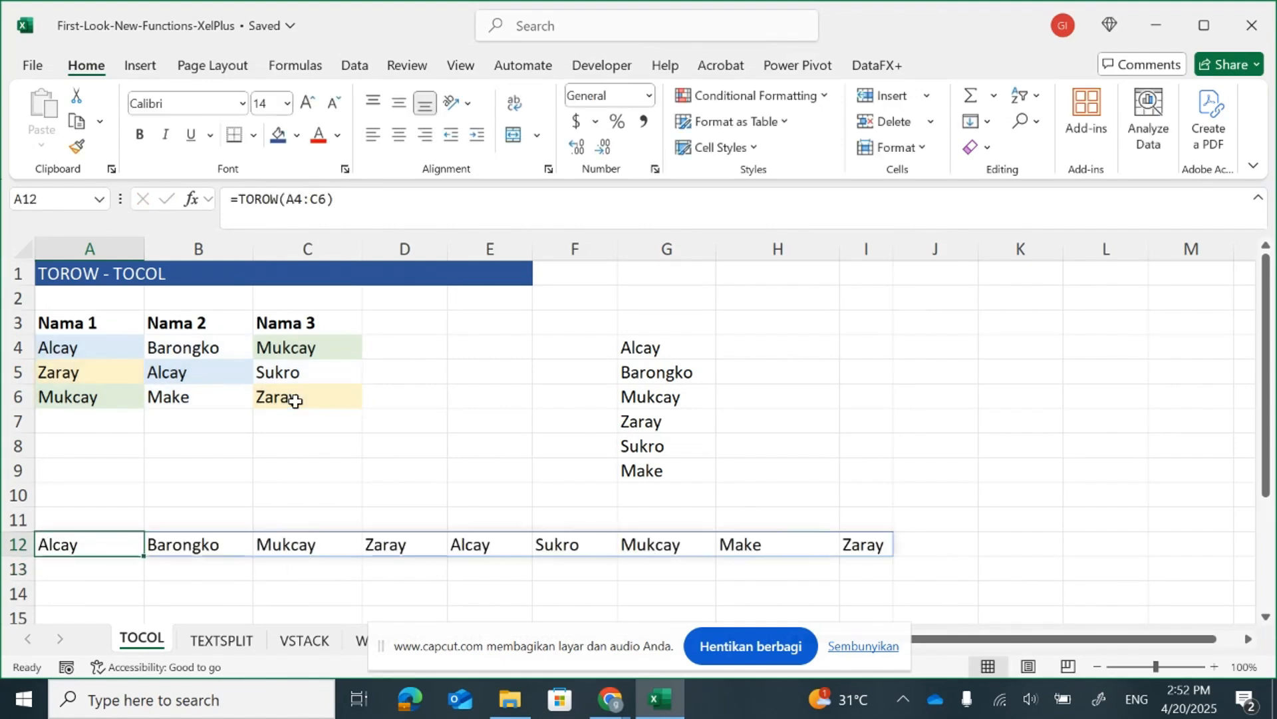
Examine the names laid out across A12:I12 for repeated entries.
key(Right)
key(Right)
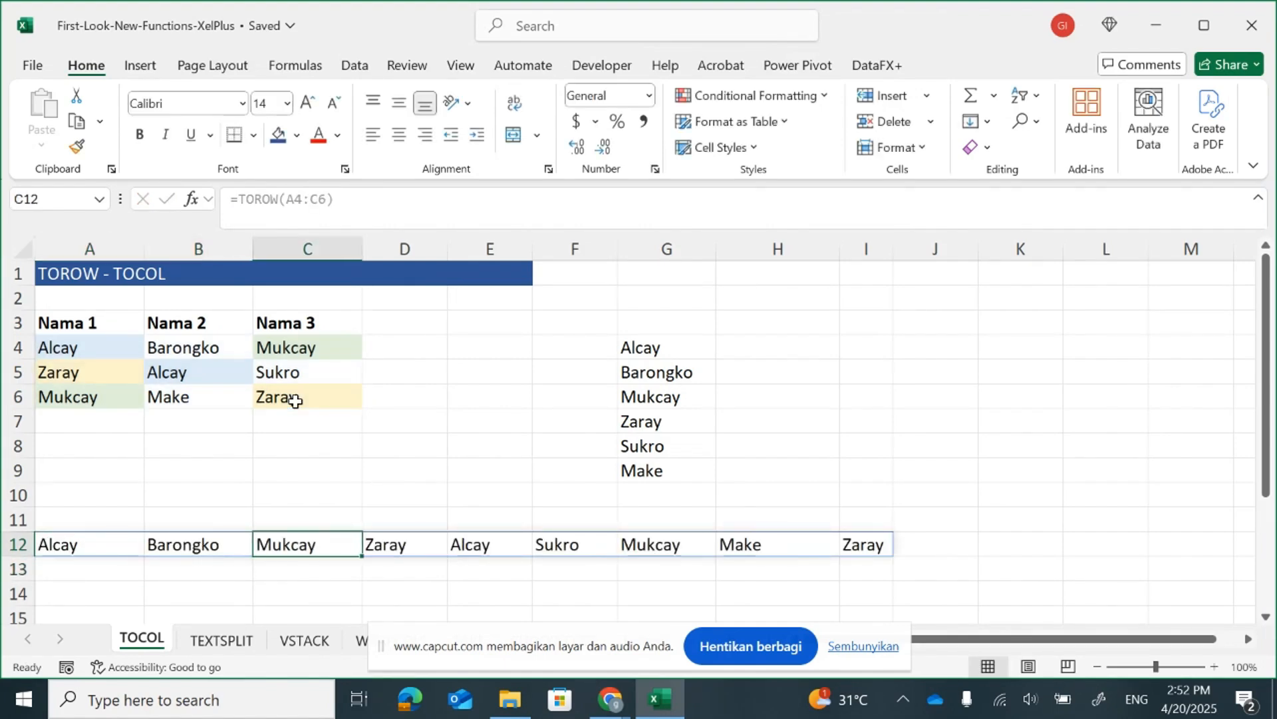
key(Right)
key(Right)
key(Left)
key(Right)
key(Right)
key(Right)
key(Right)
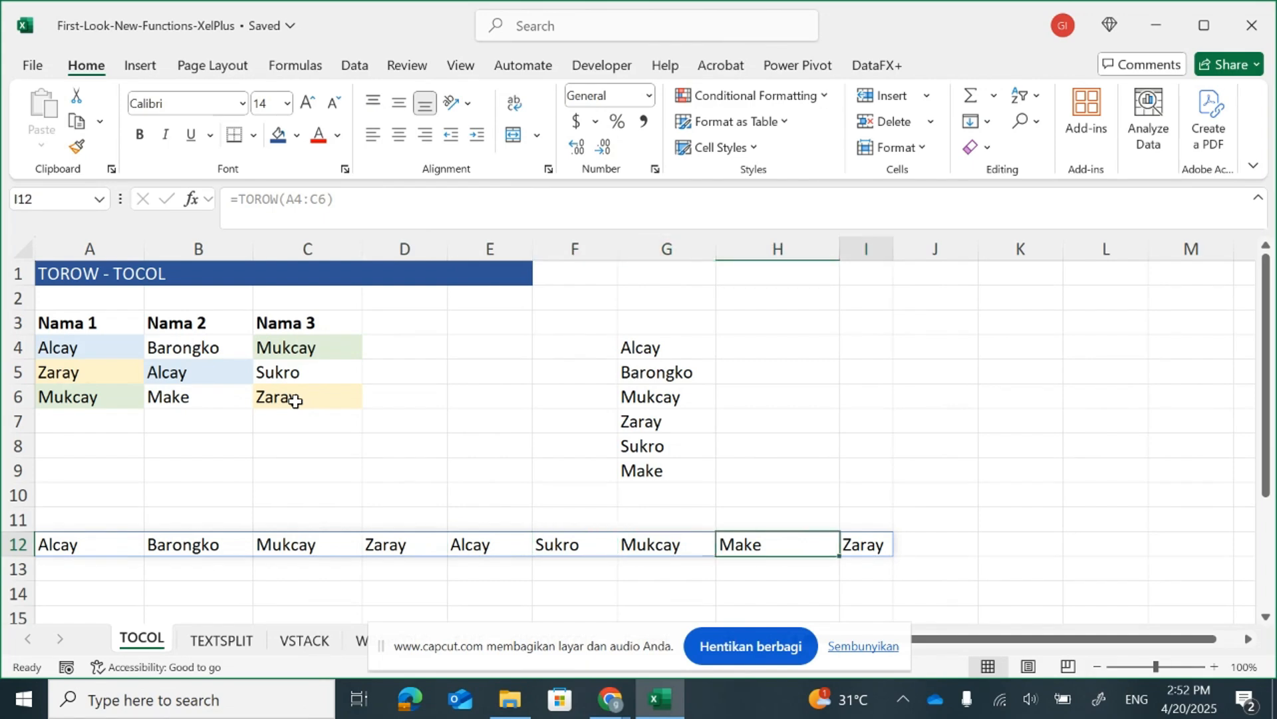
key(Right)
key(Left)
key(Left)
key(Left)
key(Left)
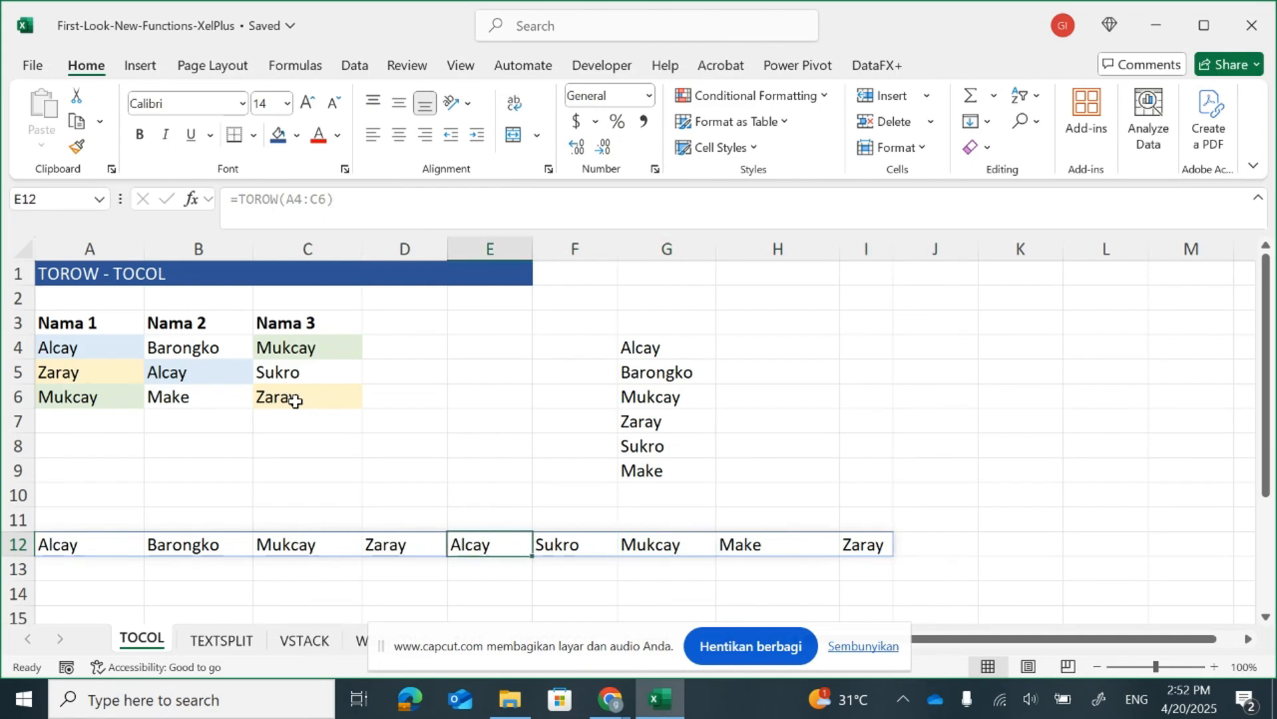
key(Left)
key(Left)
key(Right)
key(Right)
key(Right)
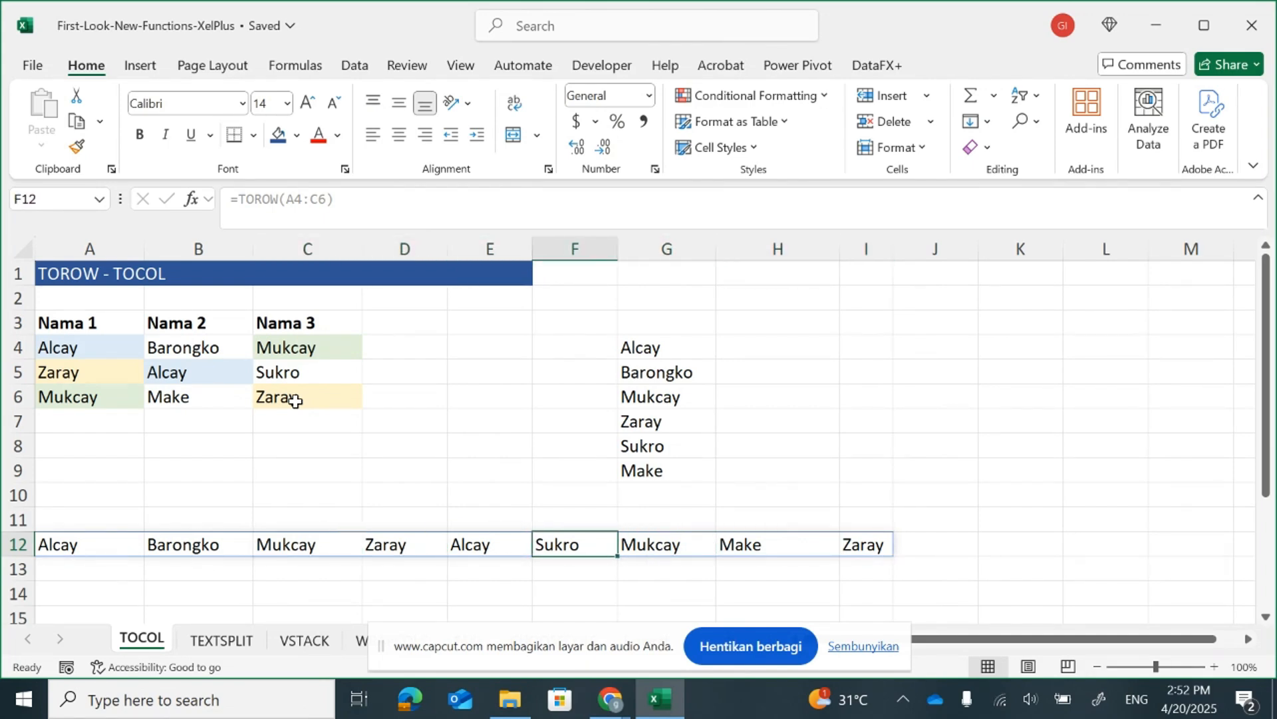
key(Right)
key(Left)
key(Left)
key(Left)
key(Left)
key(Left)
key(Left)
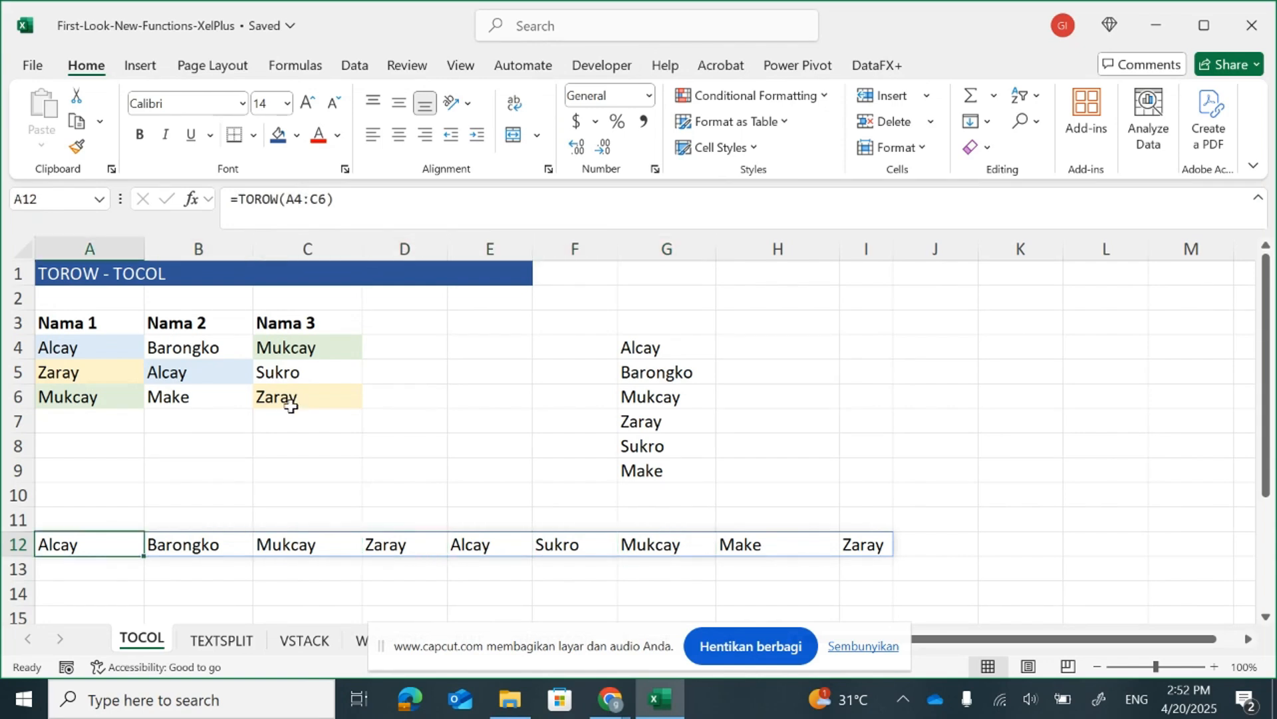
Wrap the A12 formula in UNIQUE with column comparison enabled so it reads =UNIQUE(TOROW(A4:C6);TRUE).
click(237, 199)
text(uni)
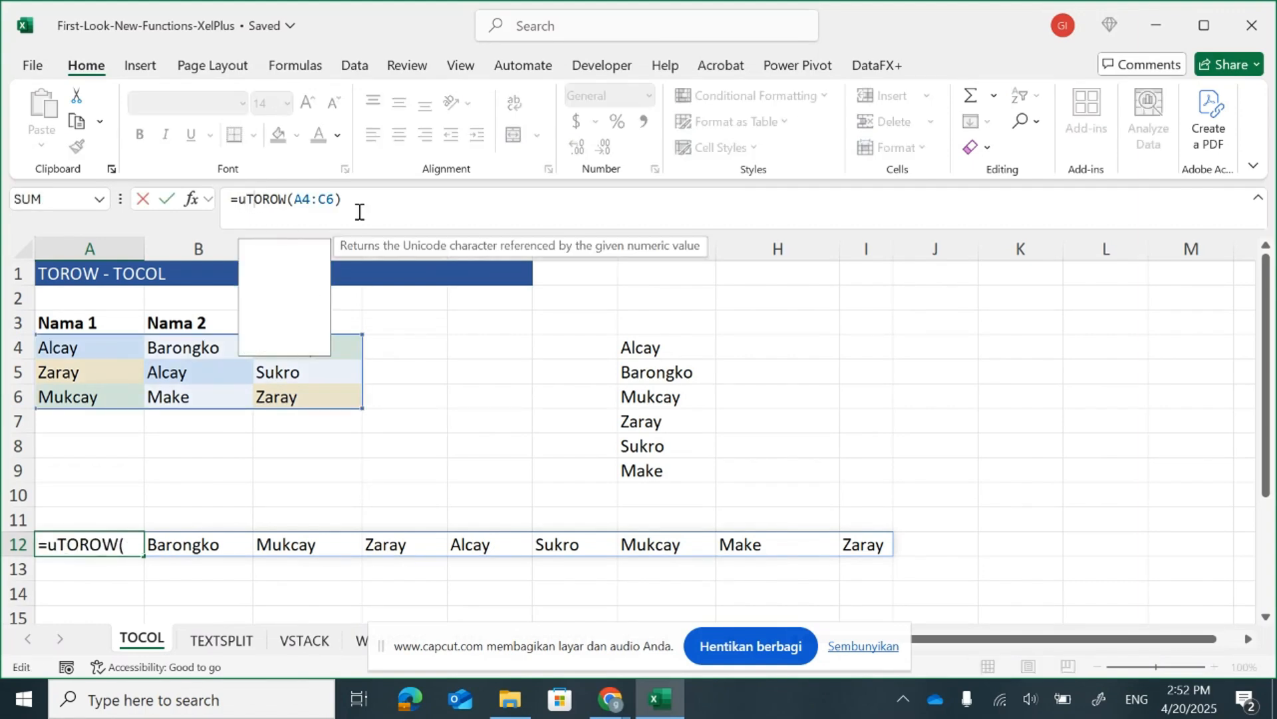
text(que()
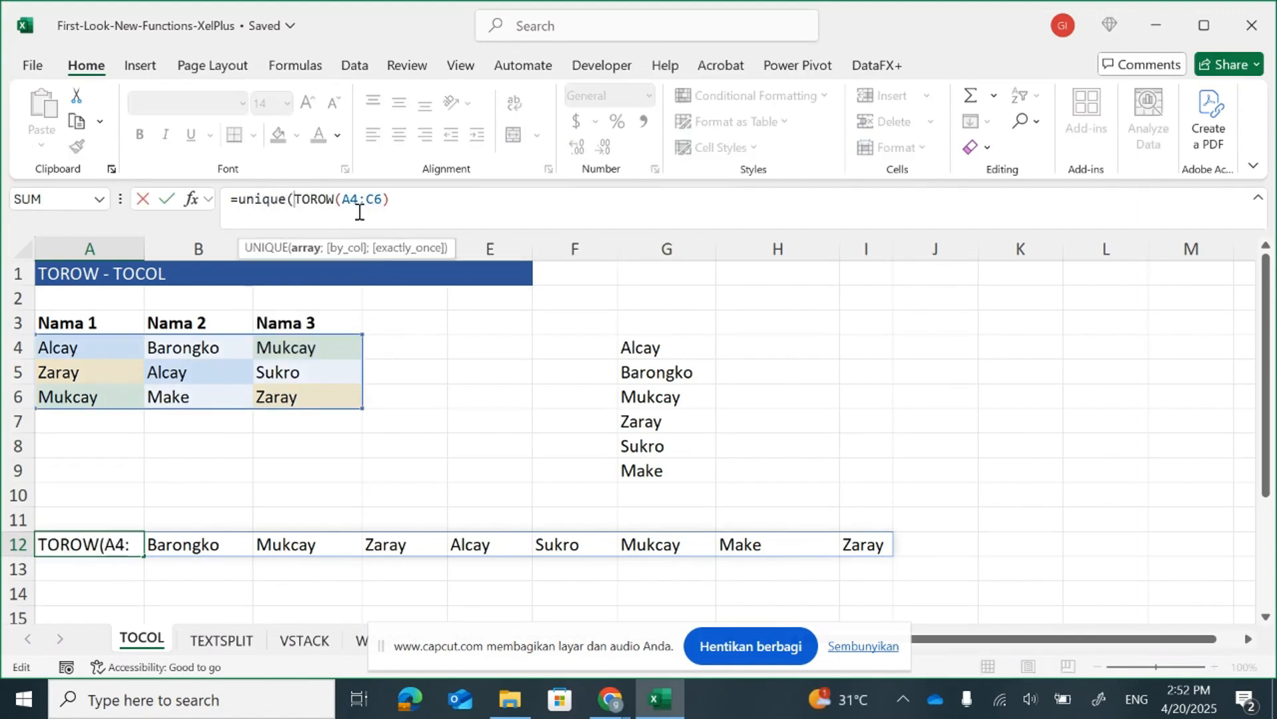
click(406, 201)
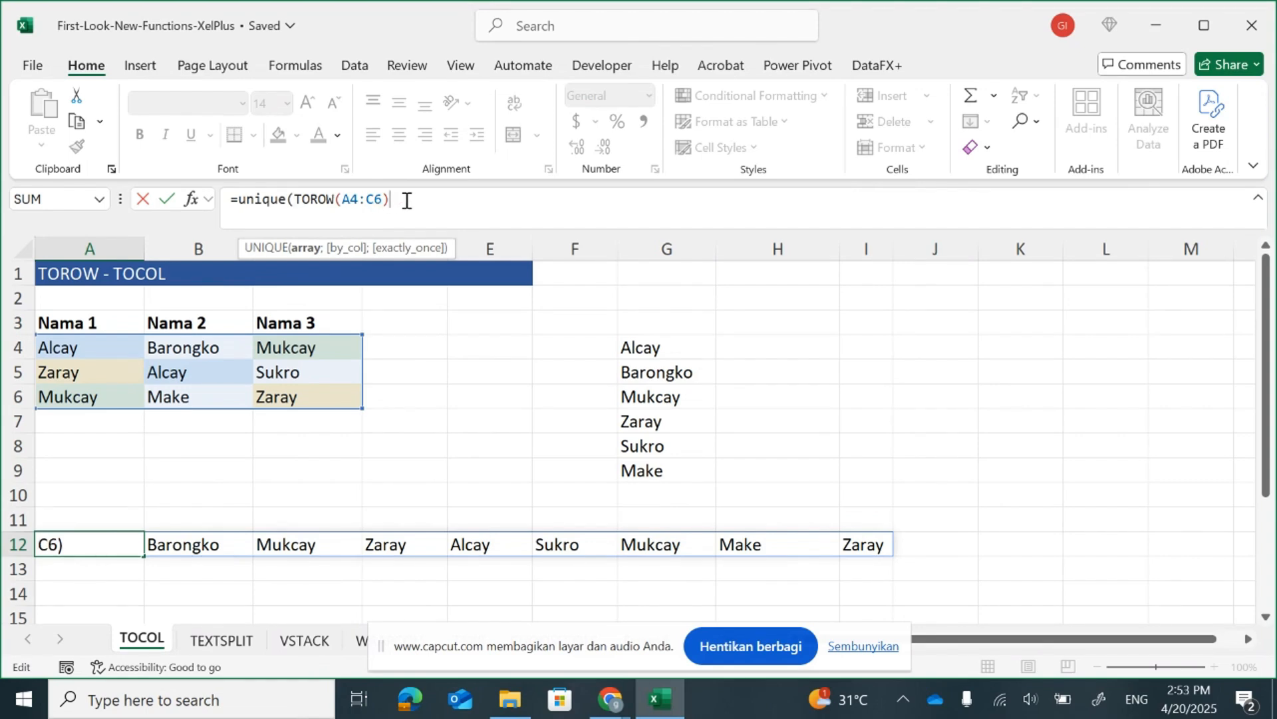
text(;)
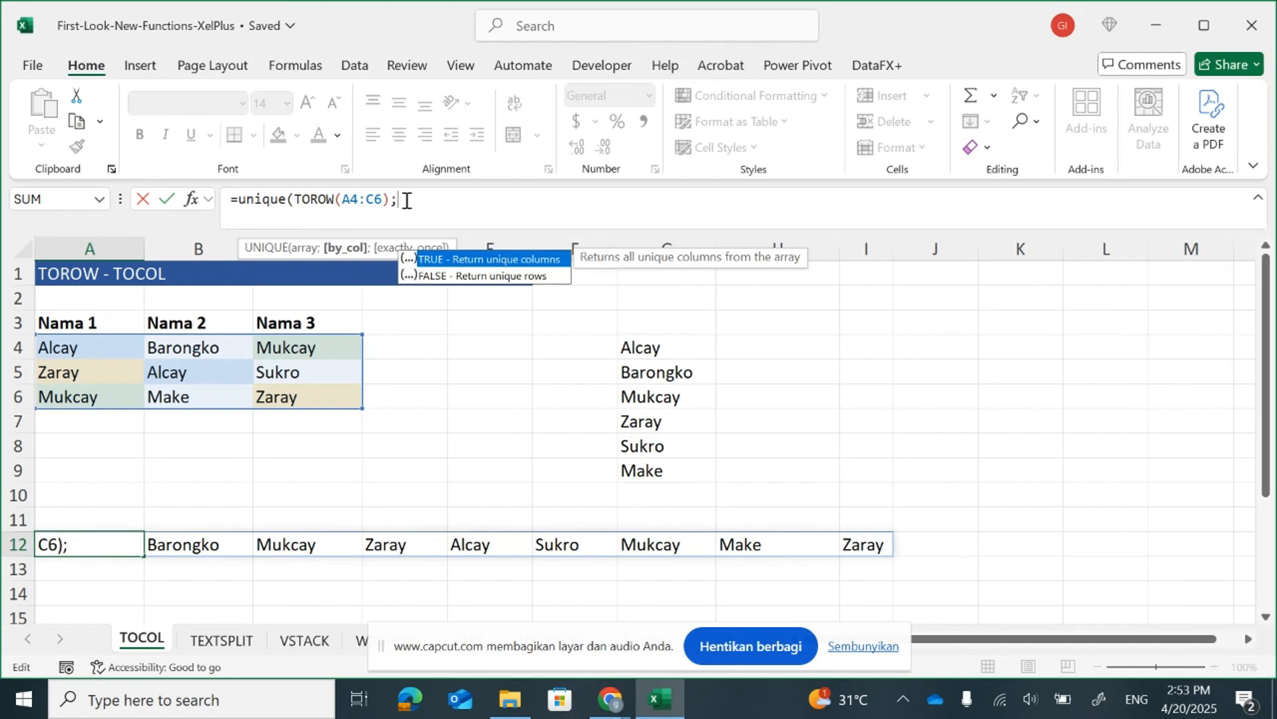
text(true)
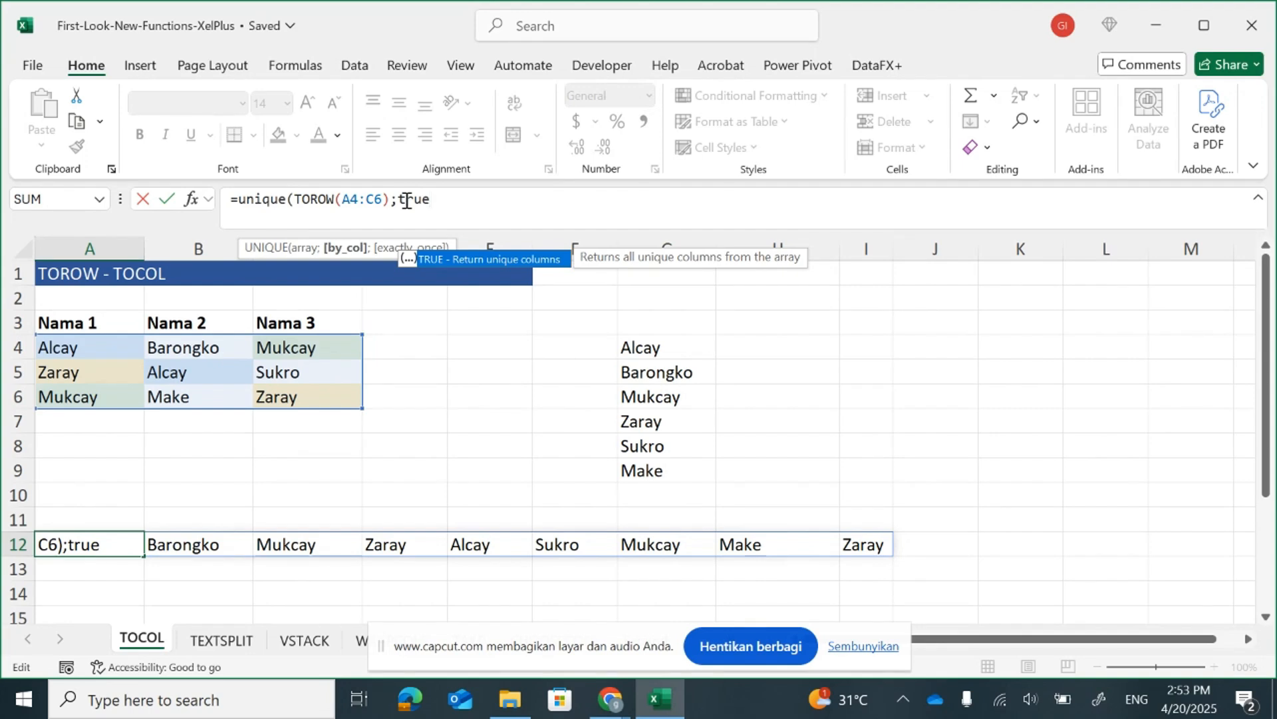
text())
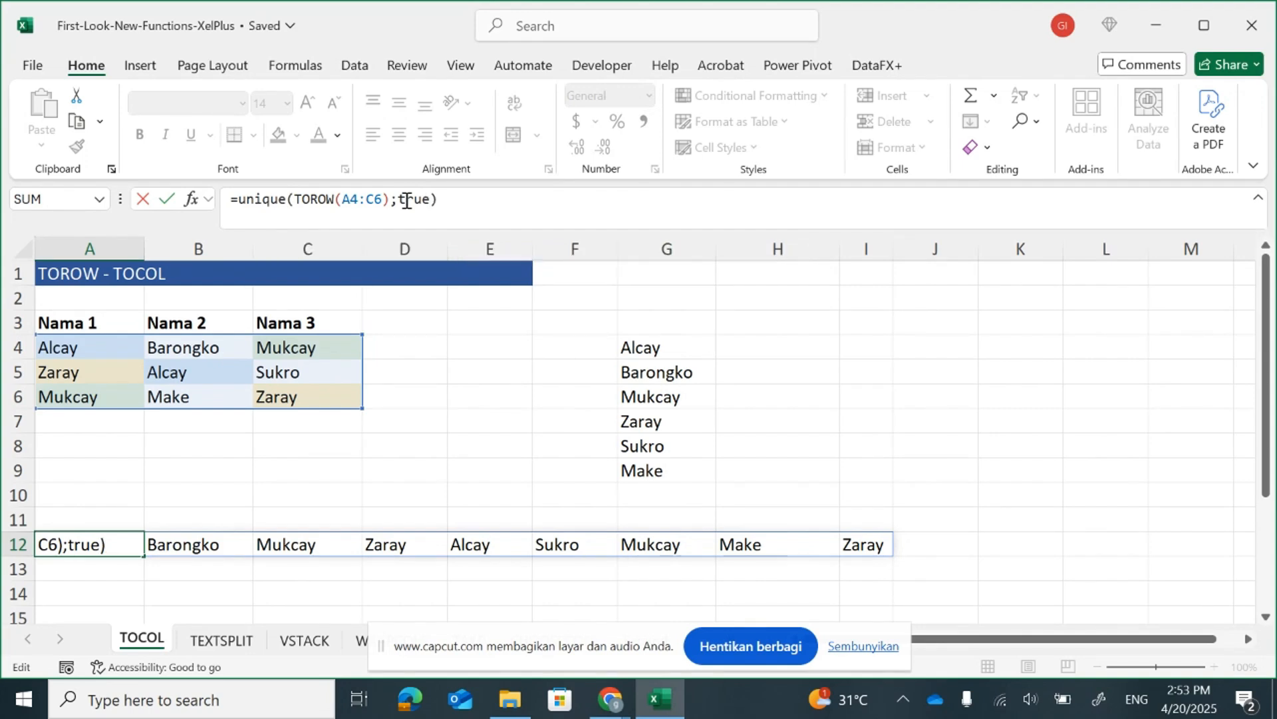
key(Return)
key(Up)
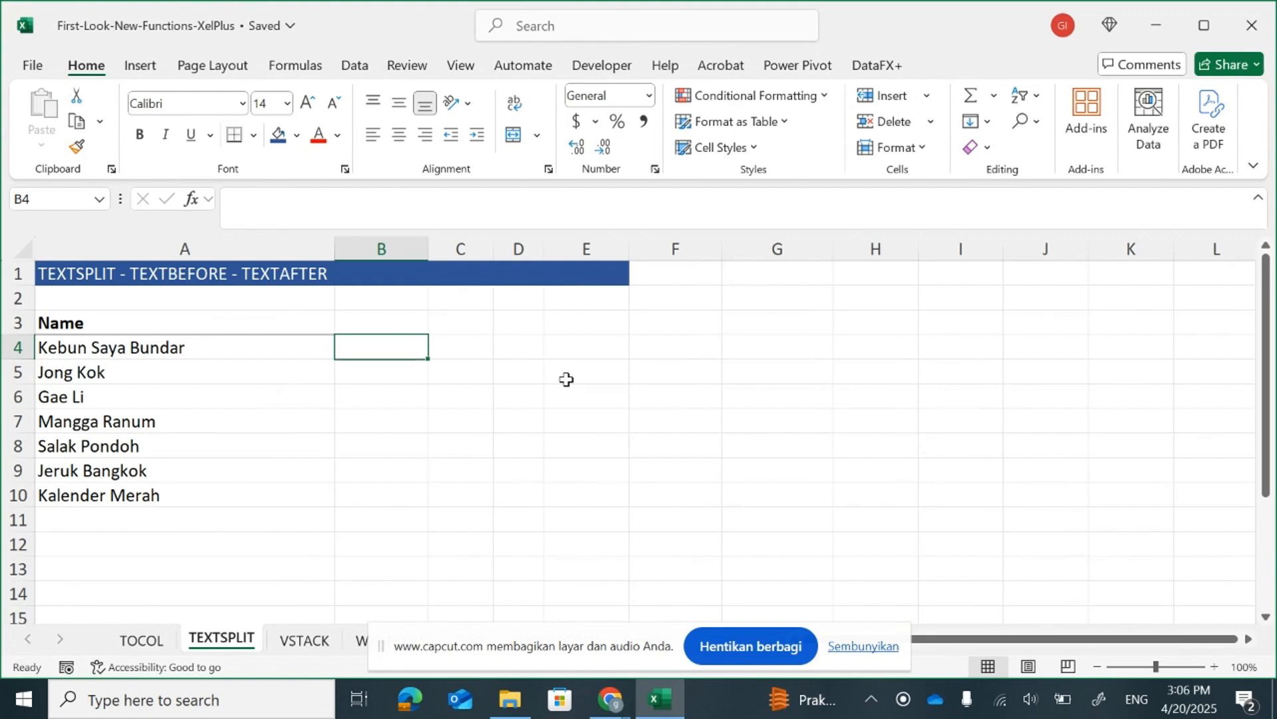
Examine the full names listed in column A of the TEXTSPLIT sheet.
key(Left)
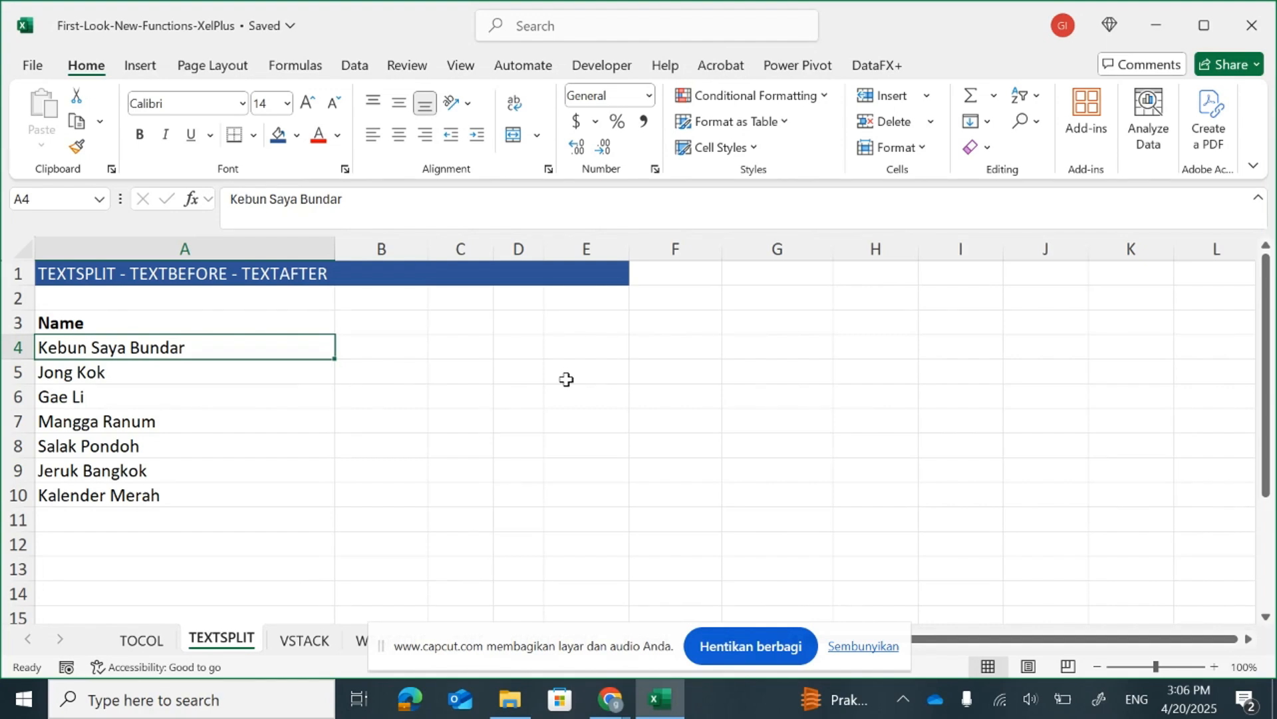
key(Down)
key(Down)
key(Down)
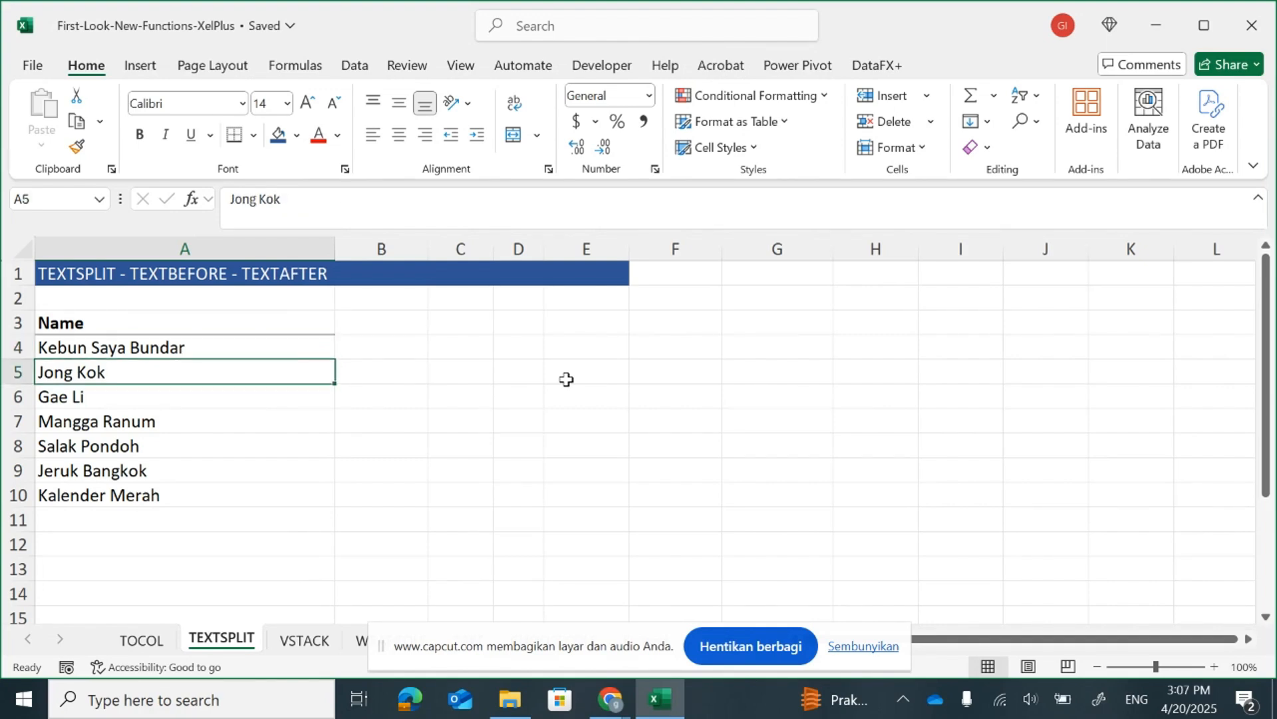
key(Up)
key(Up)
key(Up)
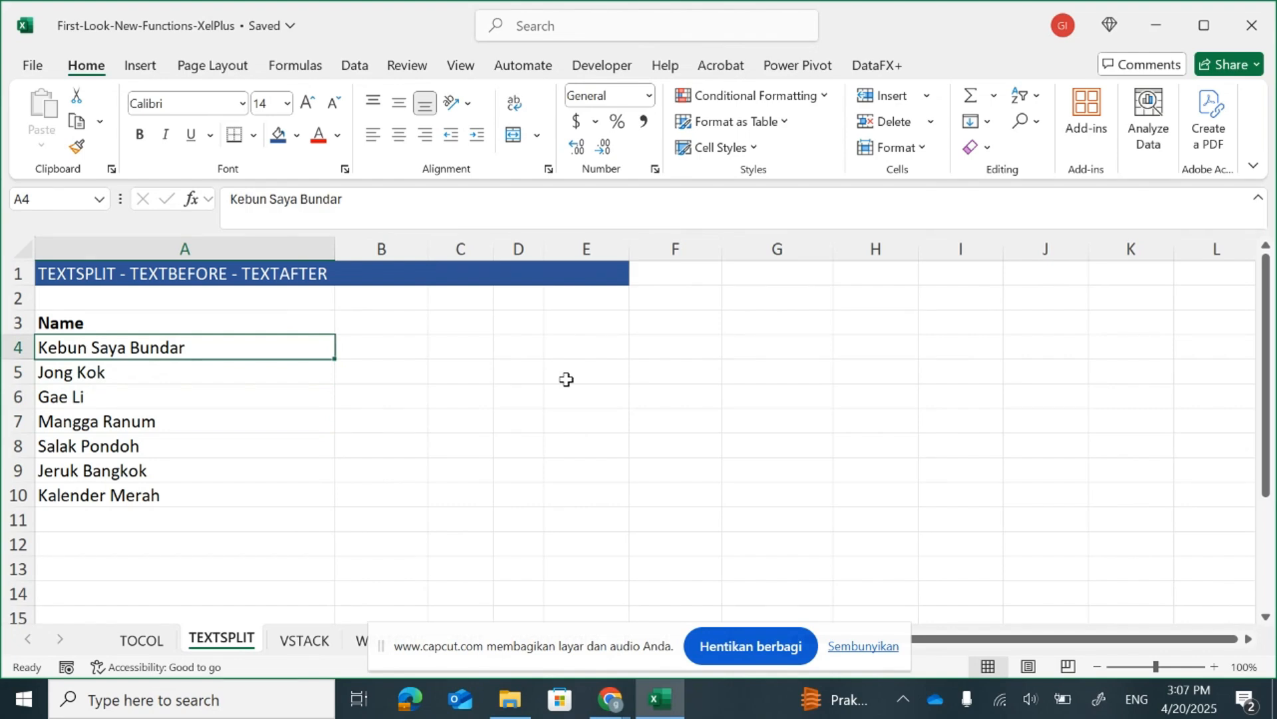
Add the headings Nama Depan, Tengah and Belakang in B3:D3 and autofit column B to its heading.
key(Right)
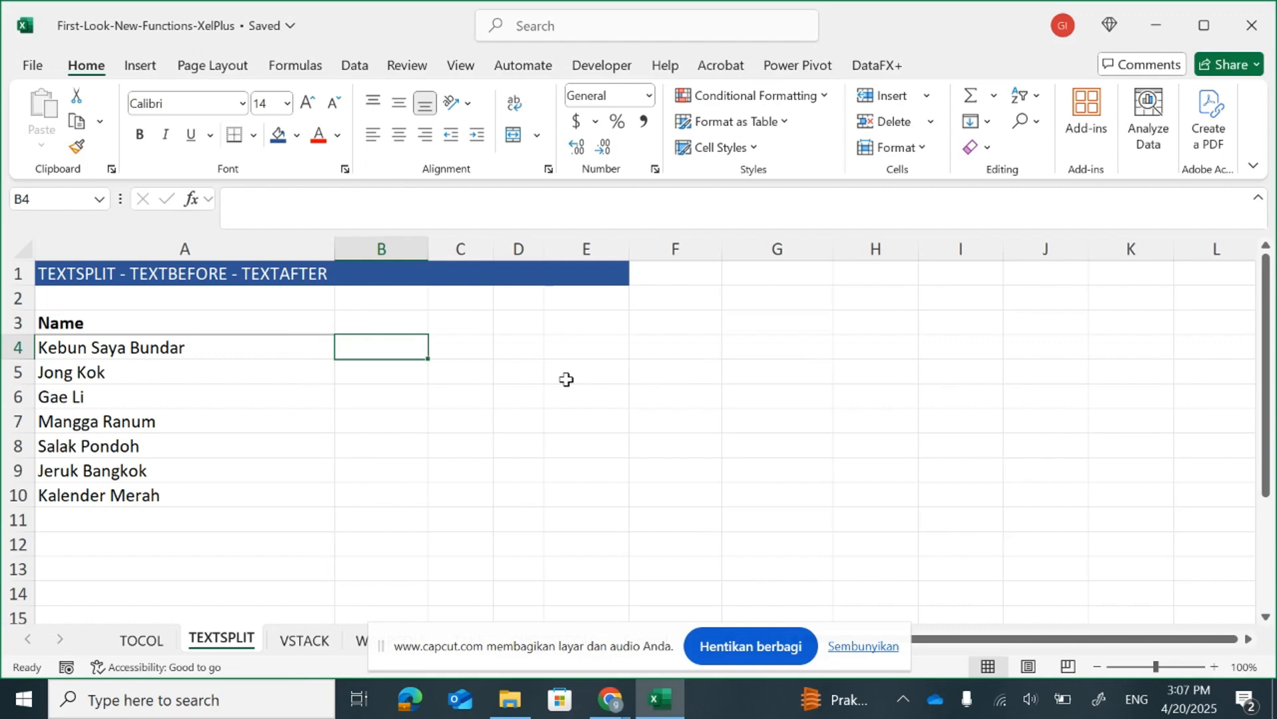
key(Up)
text(Nama Depan)
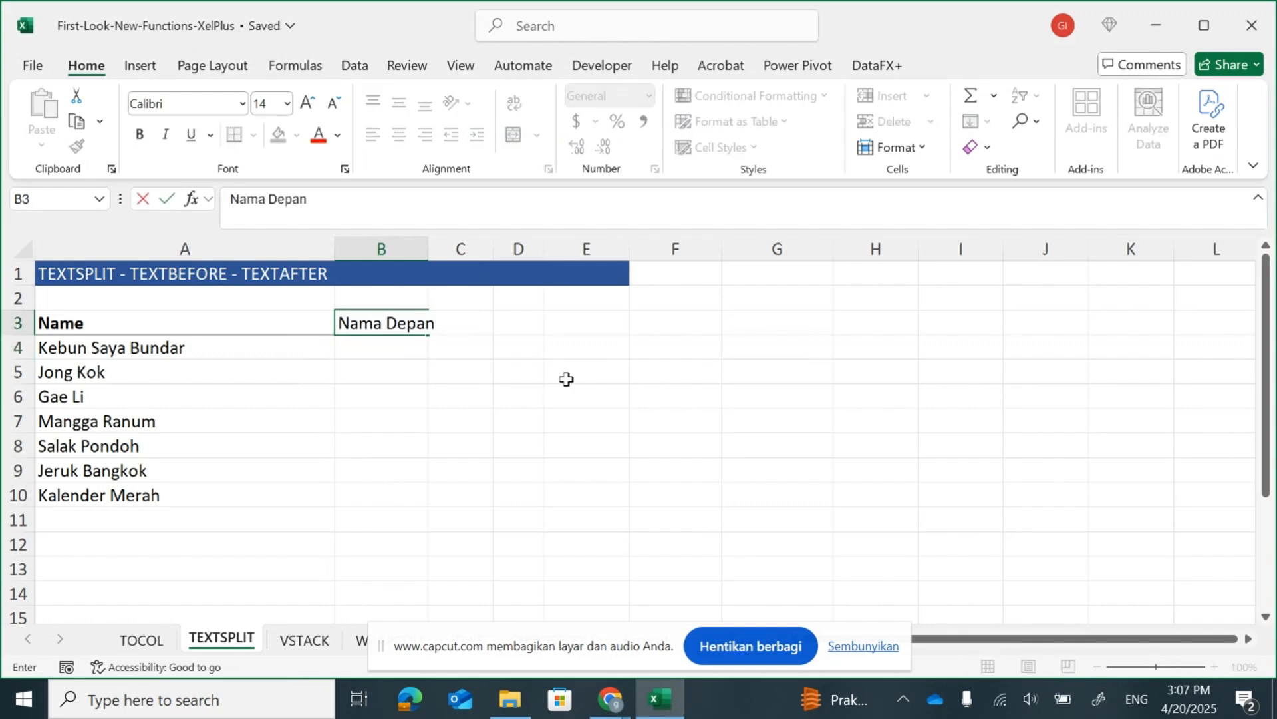
key(Tab)
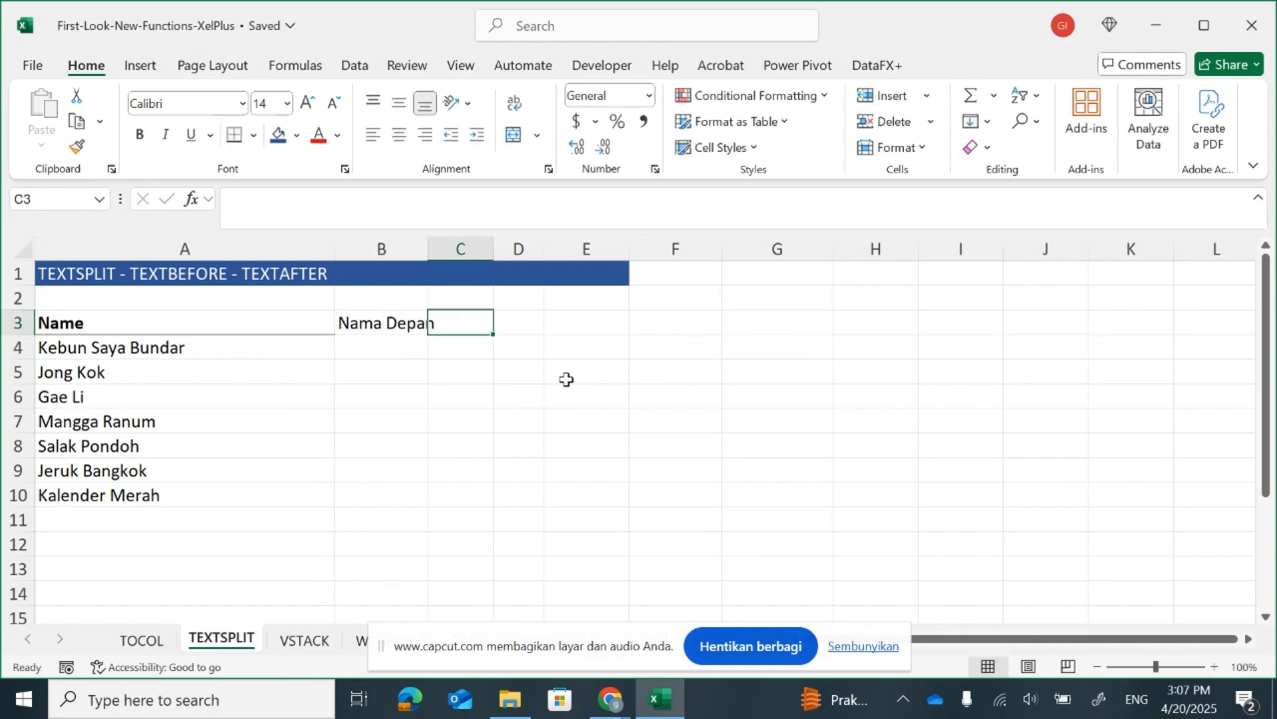
text(Tengah)
key(Tab)
text(Belakang)
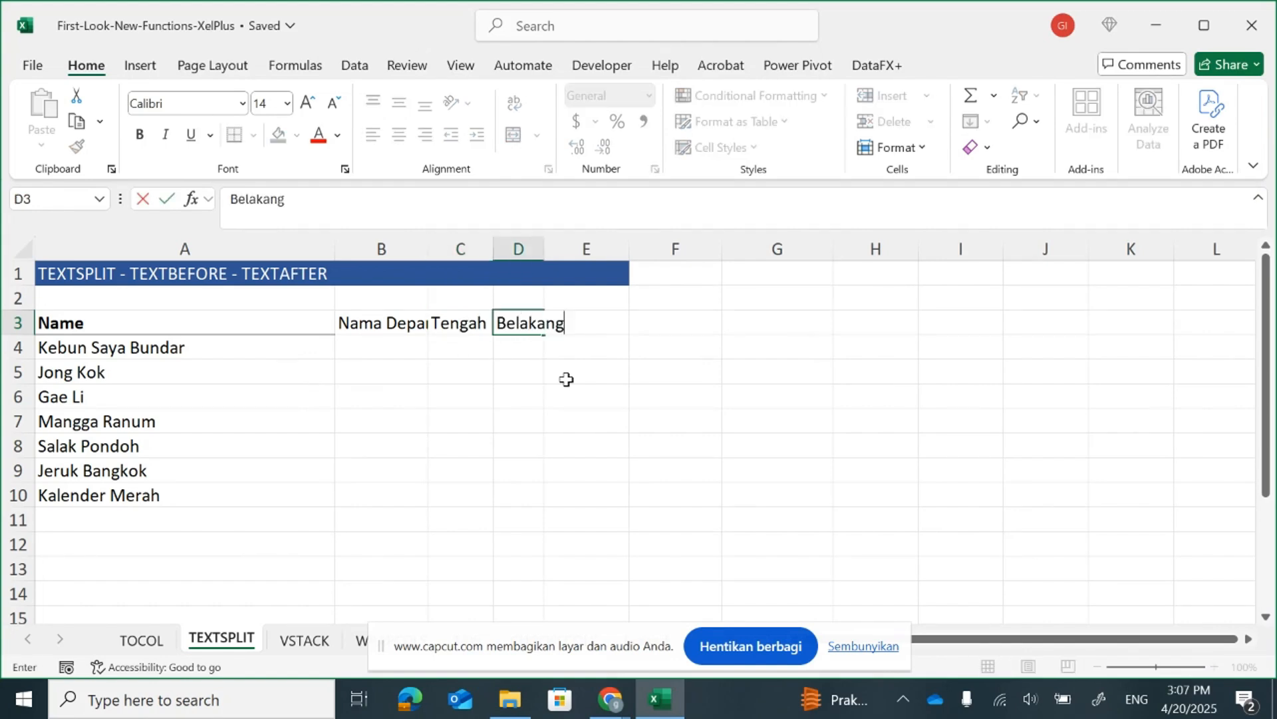
key(Down)
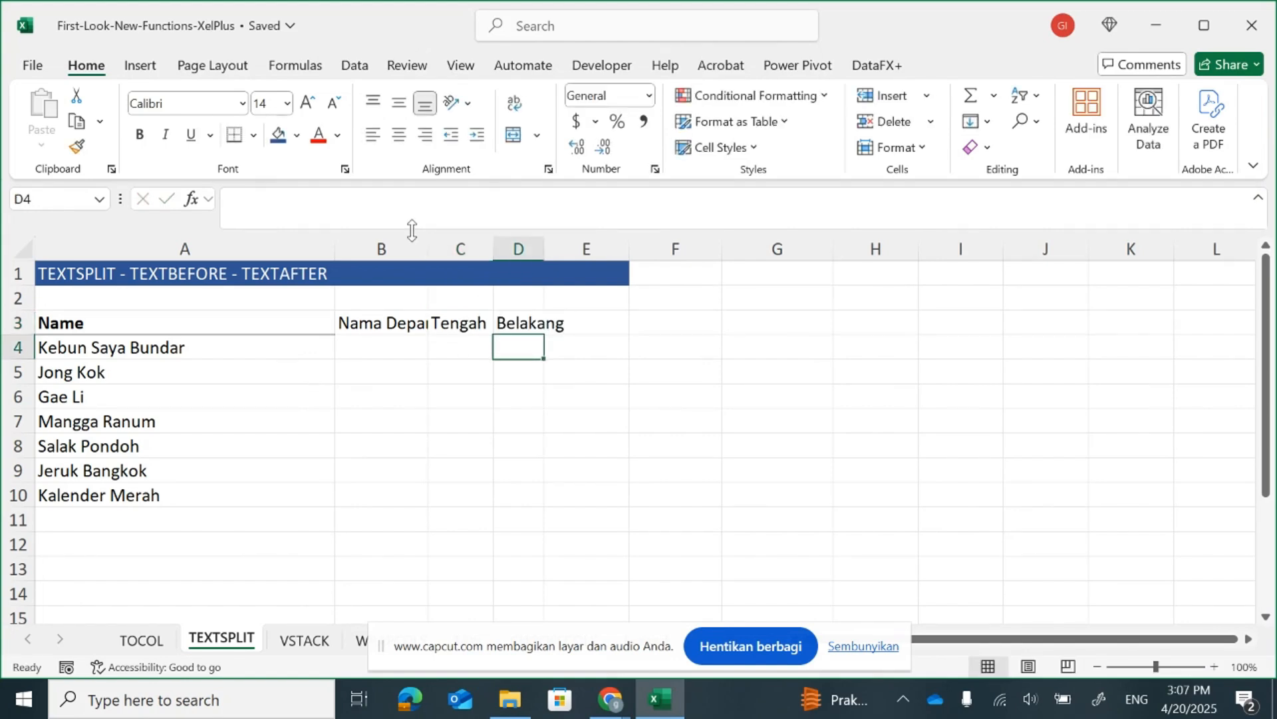
double_click(429, 249)
Enter the formula =TEXTSPLIT(A4;" ") in cell B4 to split the first full name at its spaces.
click(403, 355)
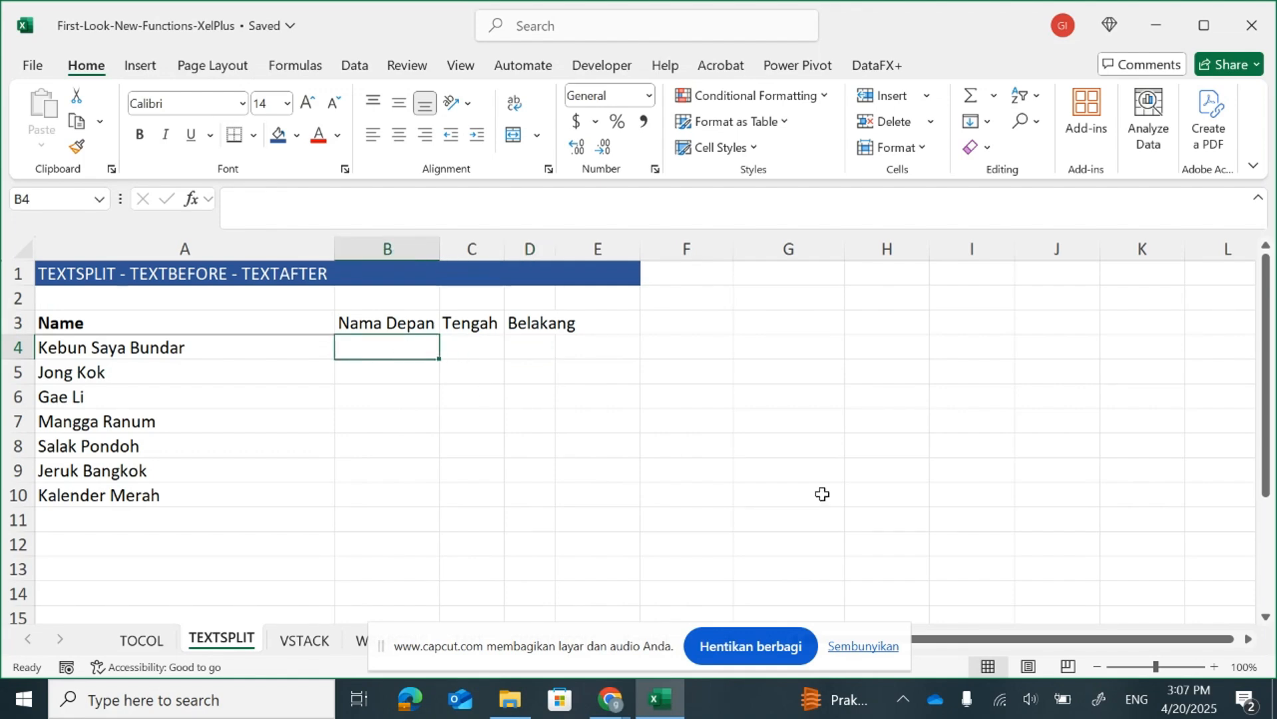
text(=texts)
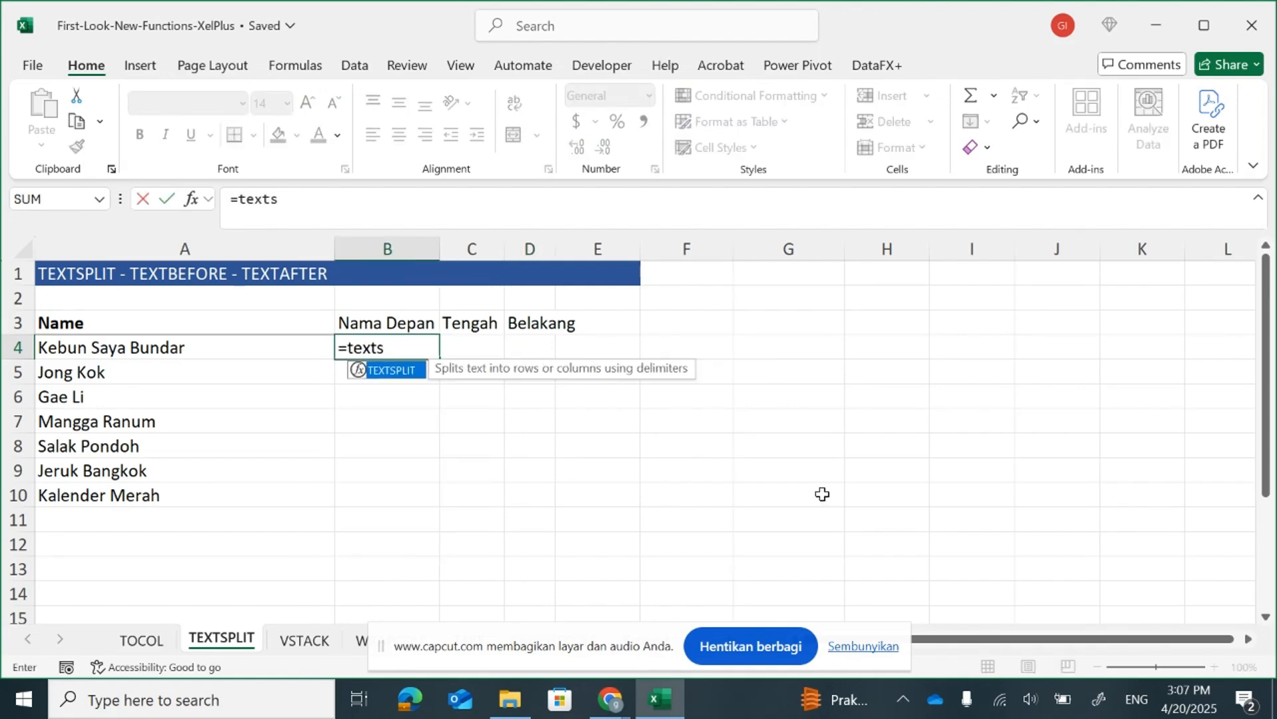
text(plit()
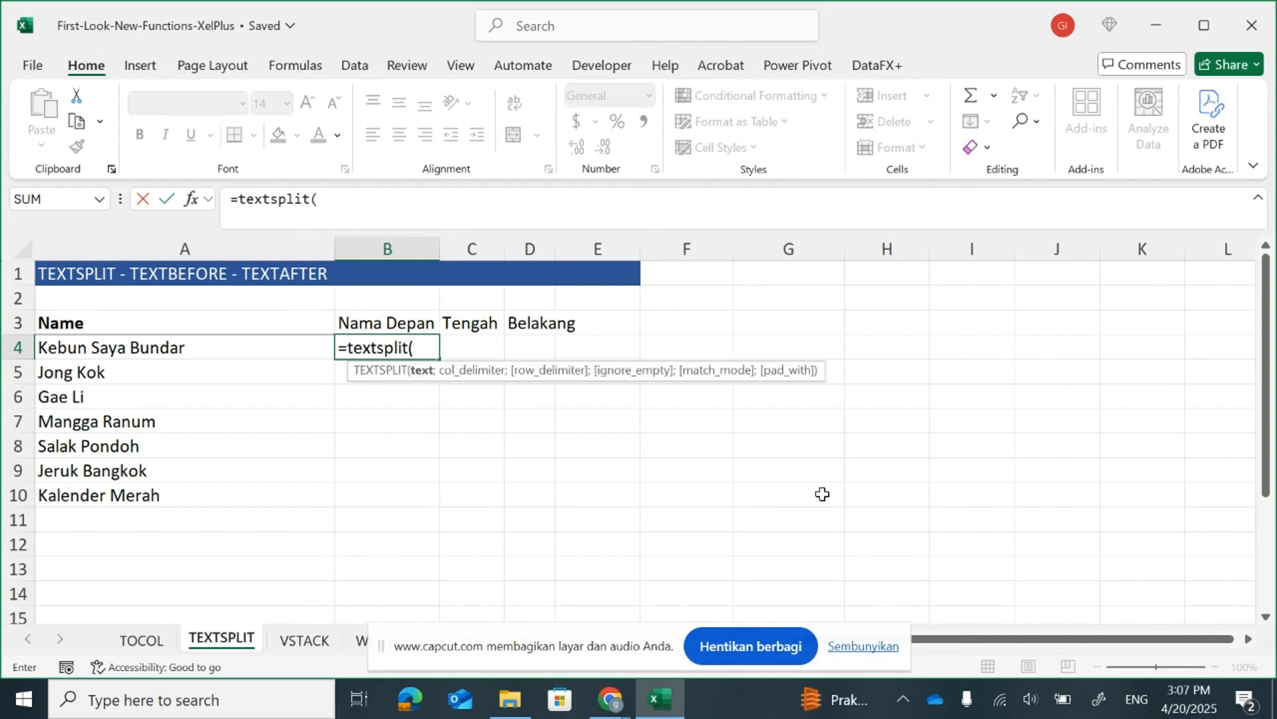
click(162, 346)
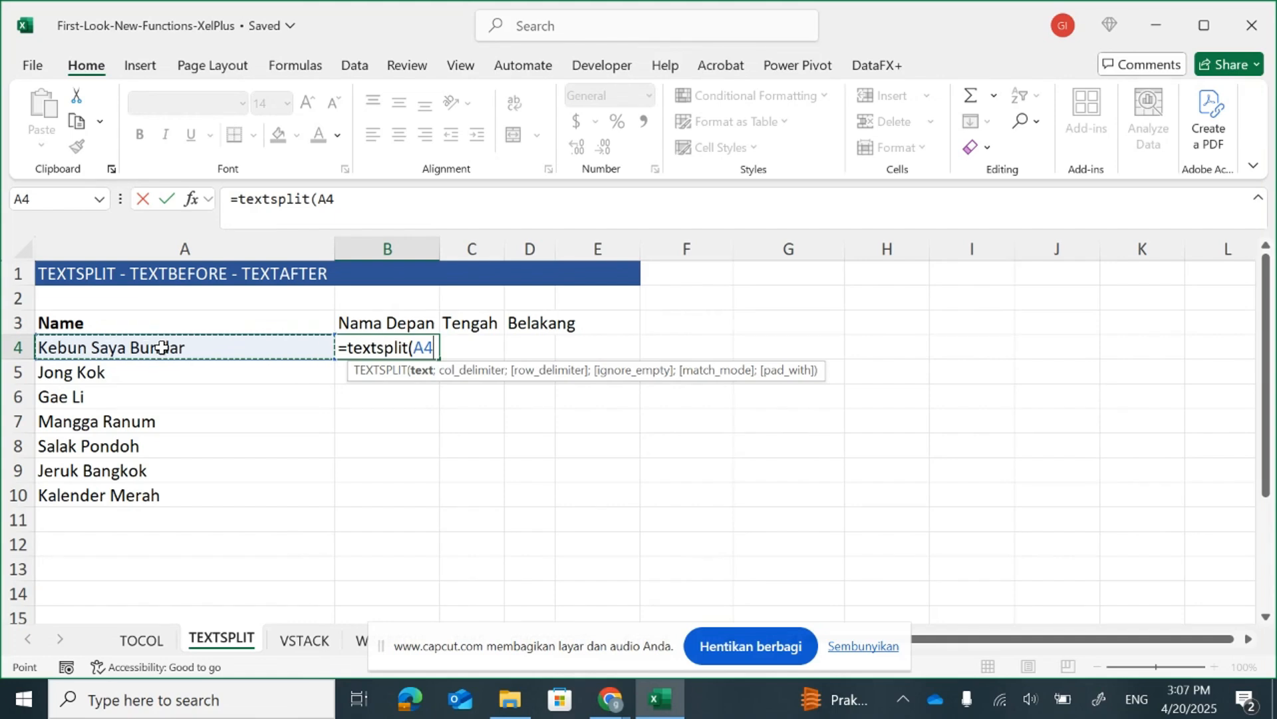
text(;)
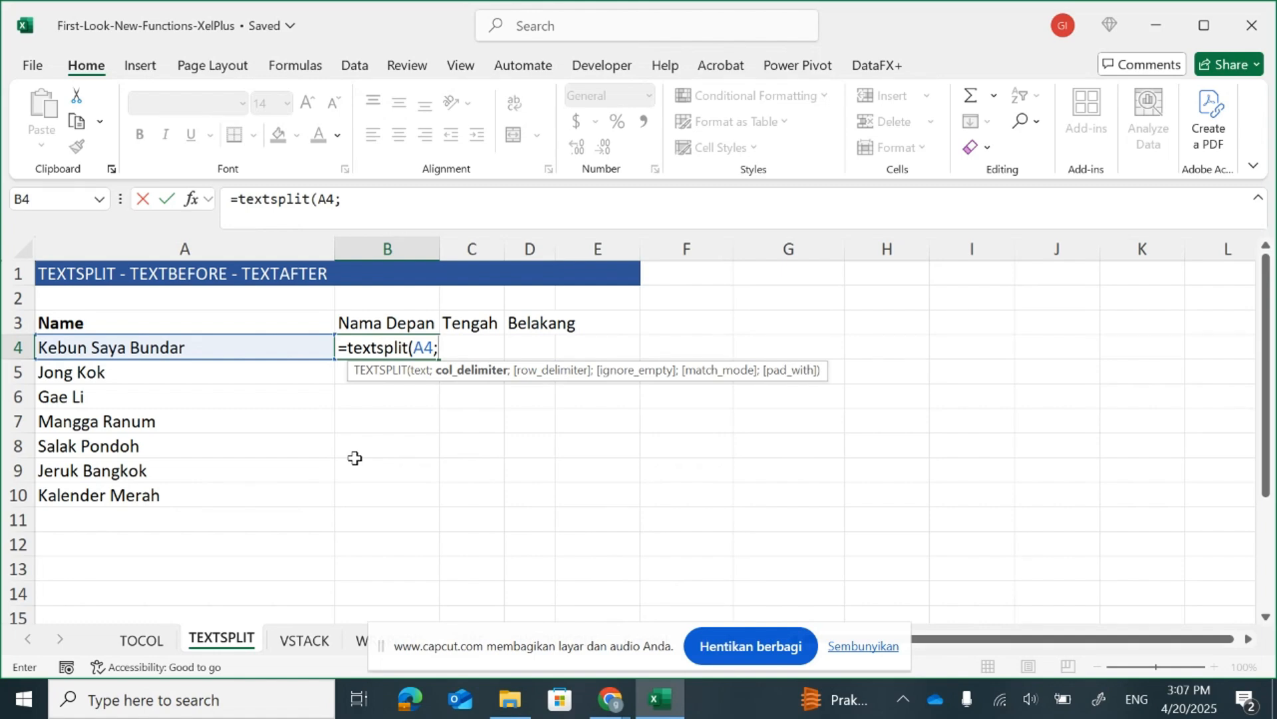
text(")
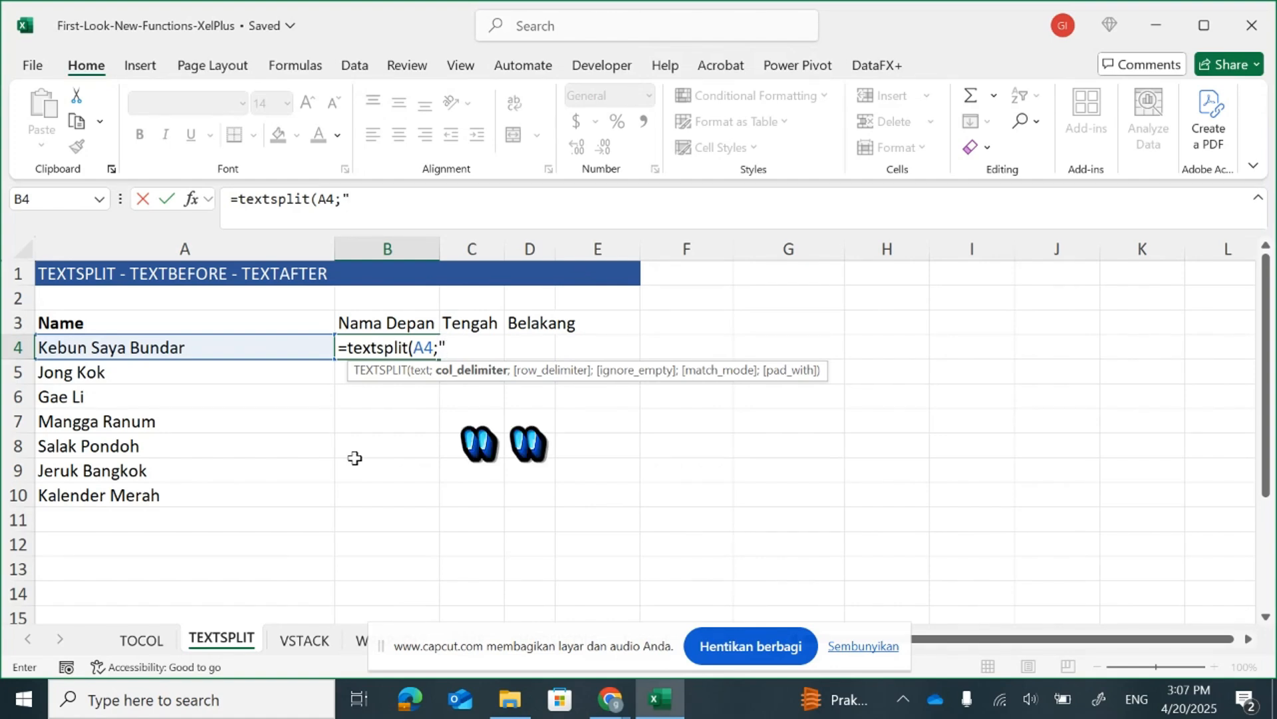
text( ")
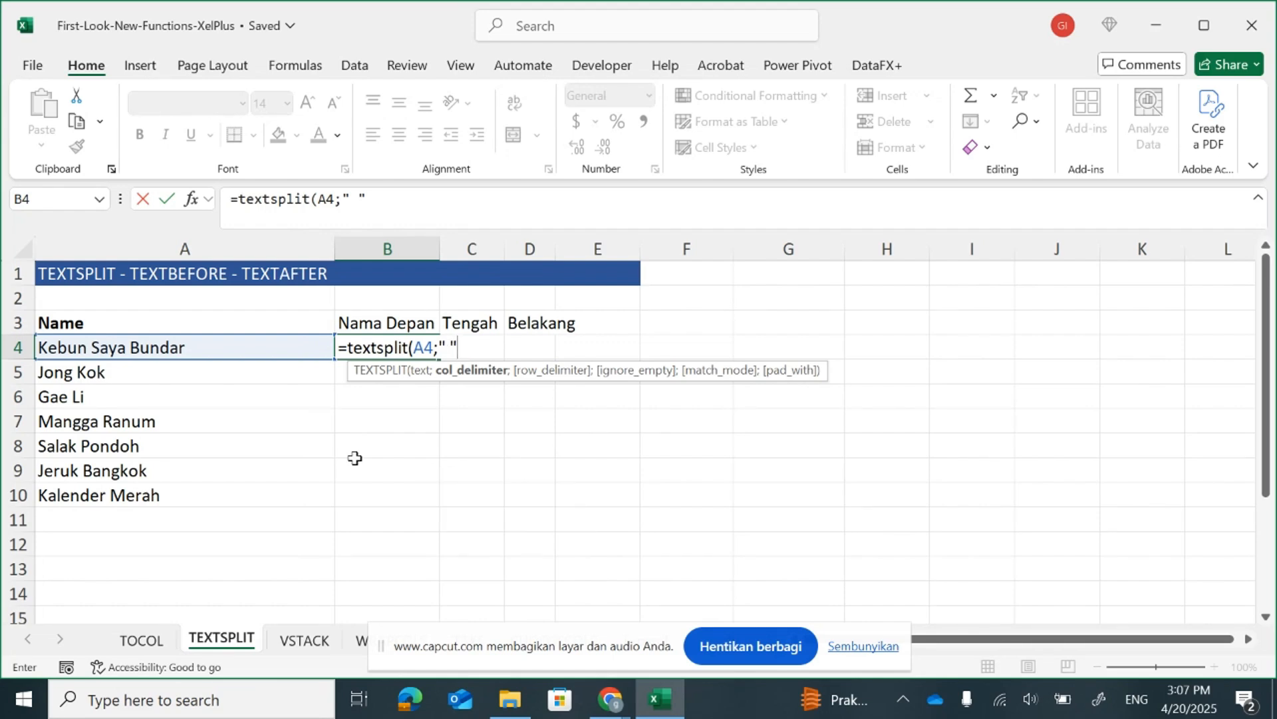
text(;)
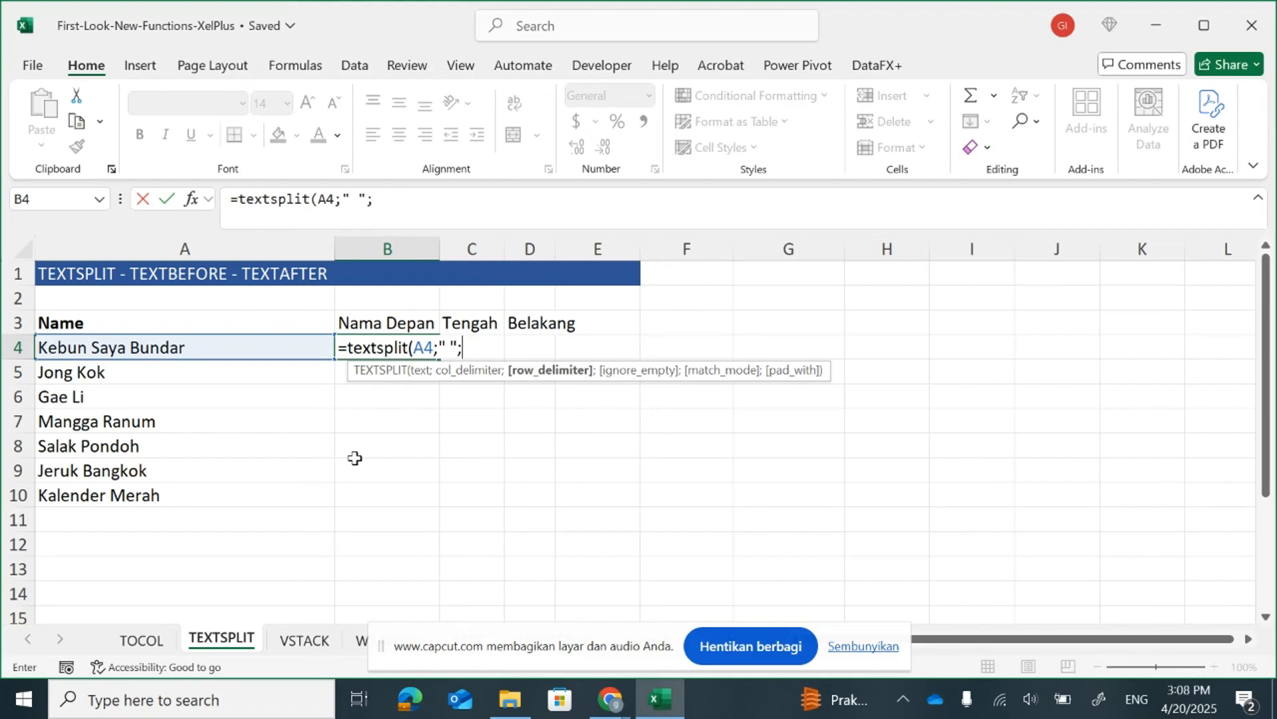
key(BackSpace)
text())
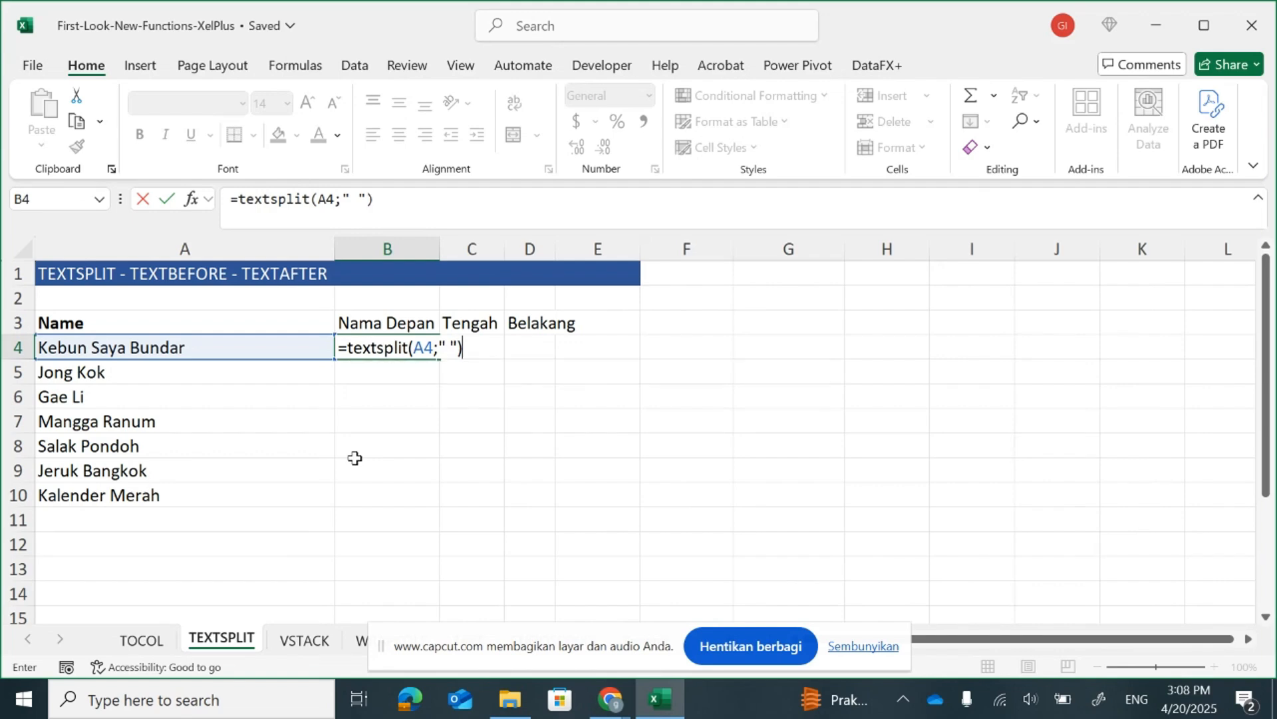
key(Return)
key(Up)
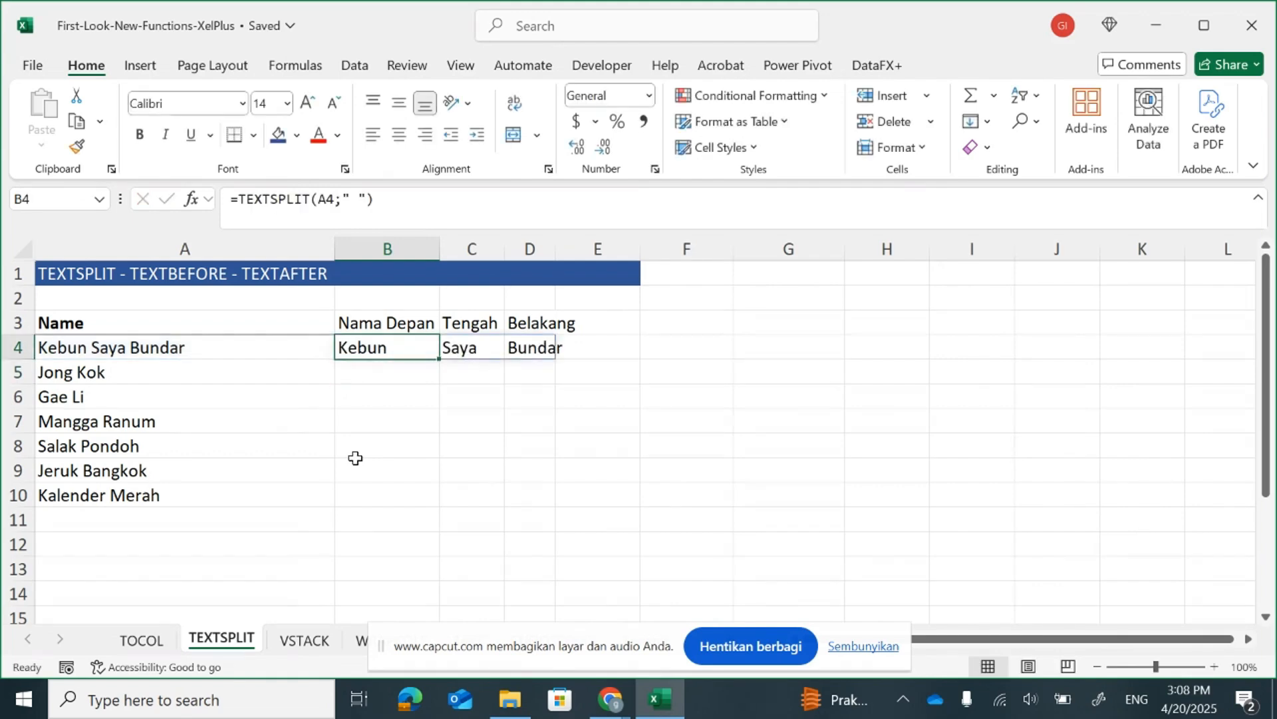
Autofit column D and fill the B4 TEXTSPLIT formula down to B10.
double_click(556, 250)
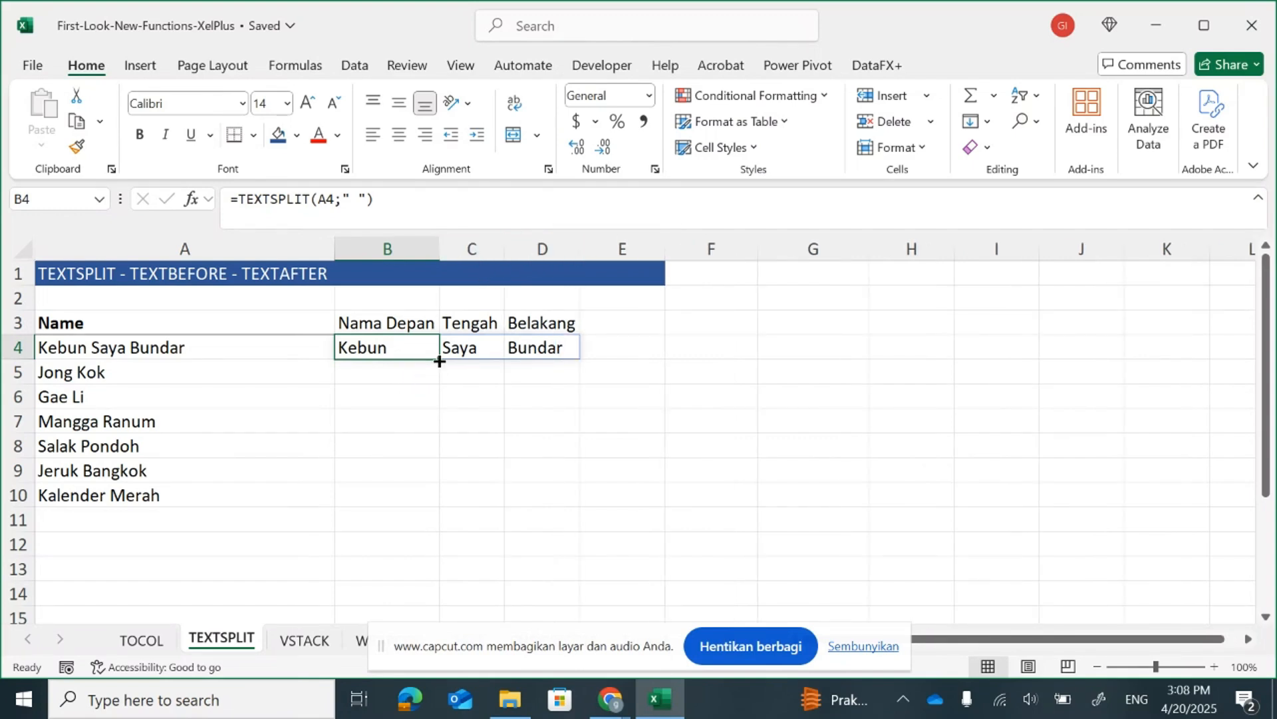
drag(438, 359, 419, 499)
click(469, 371)
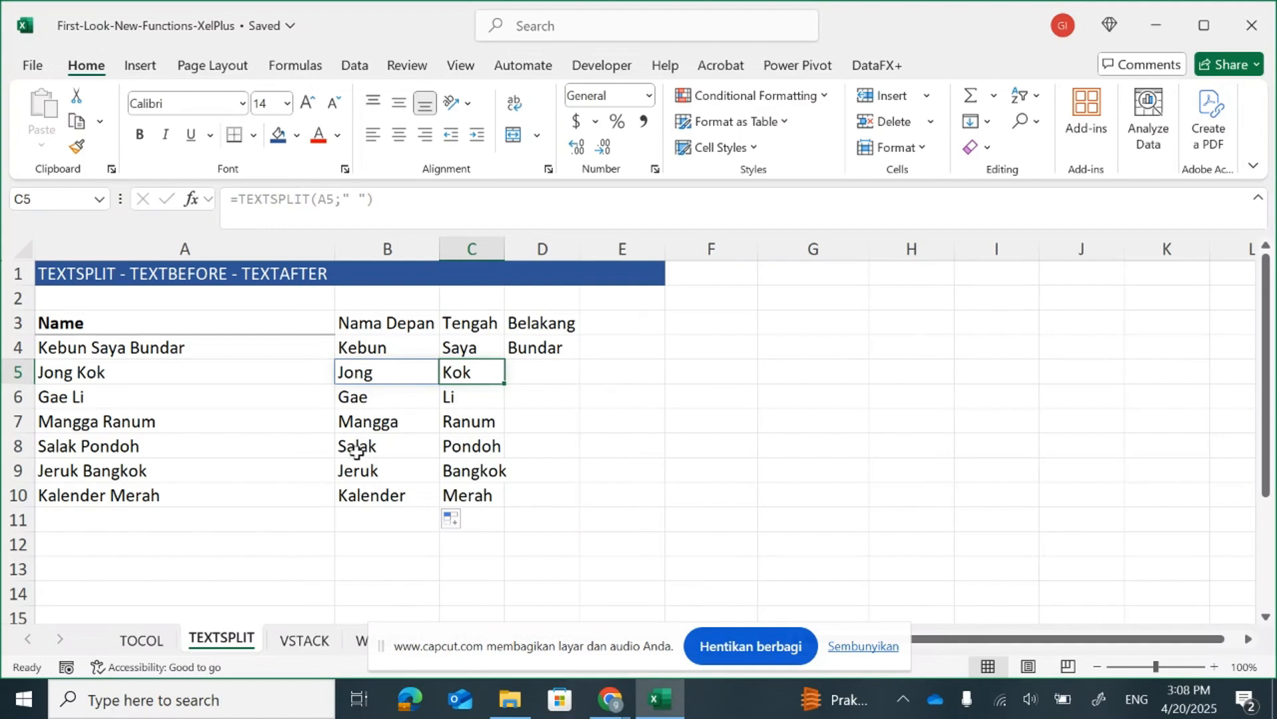
Make the headings Nama Depan, Tengah and Belakang in B3:D3 bold.
click(407, 325)
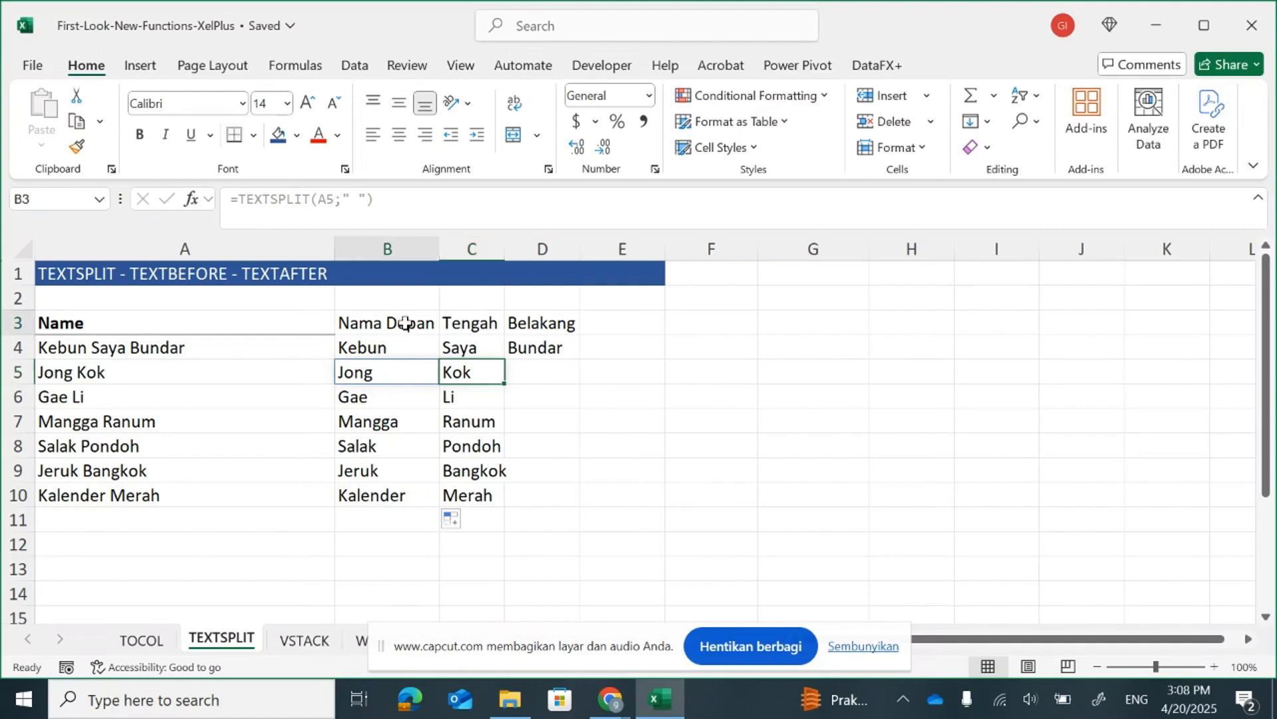
key(shift+Right)
key(shift+Right)
key(ctrl+b)
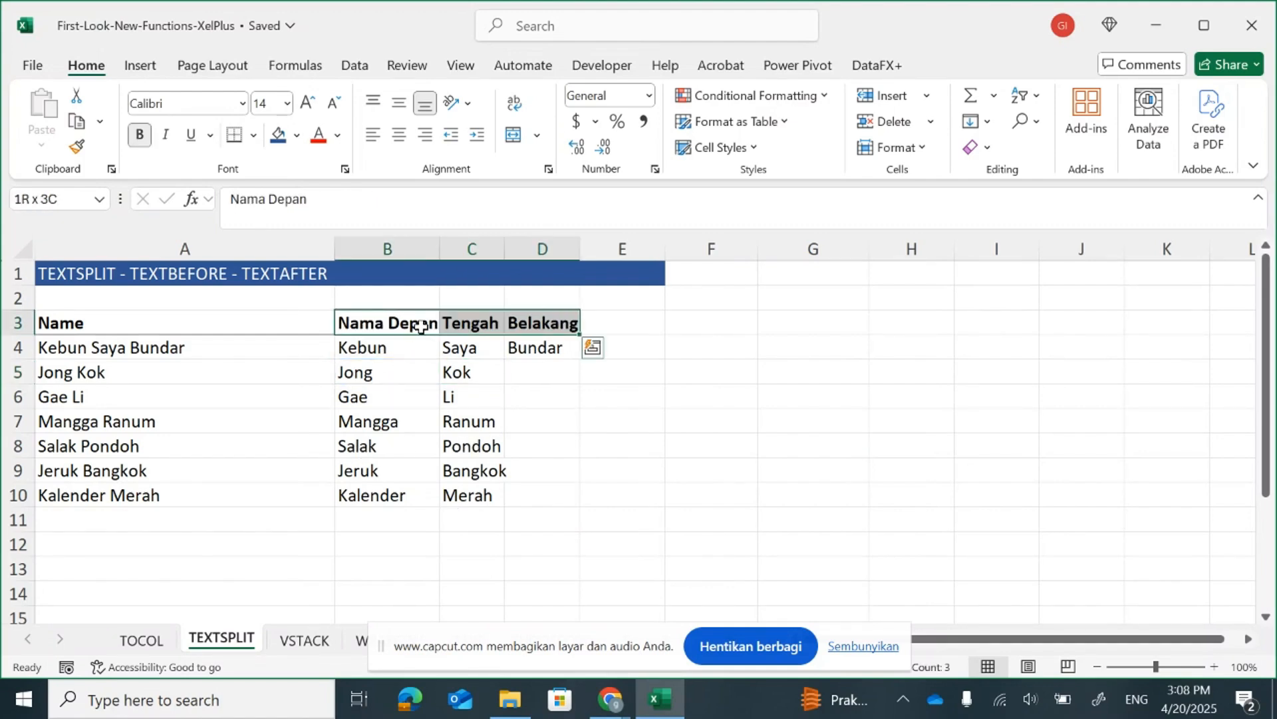
key(Right)
key(Right)
key(Right)
key(Right)
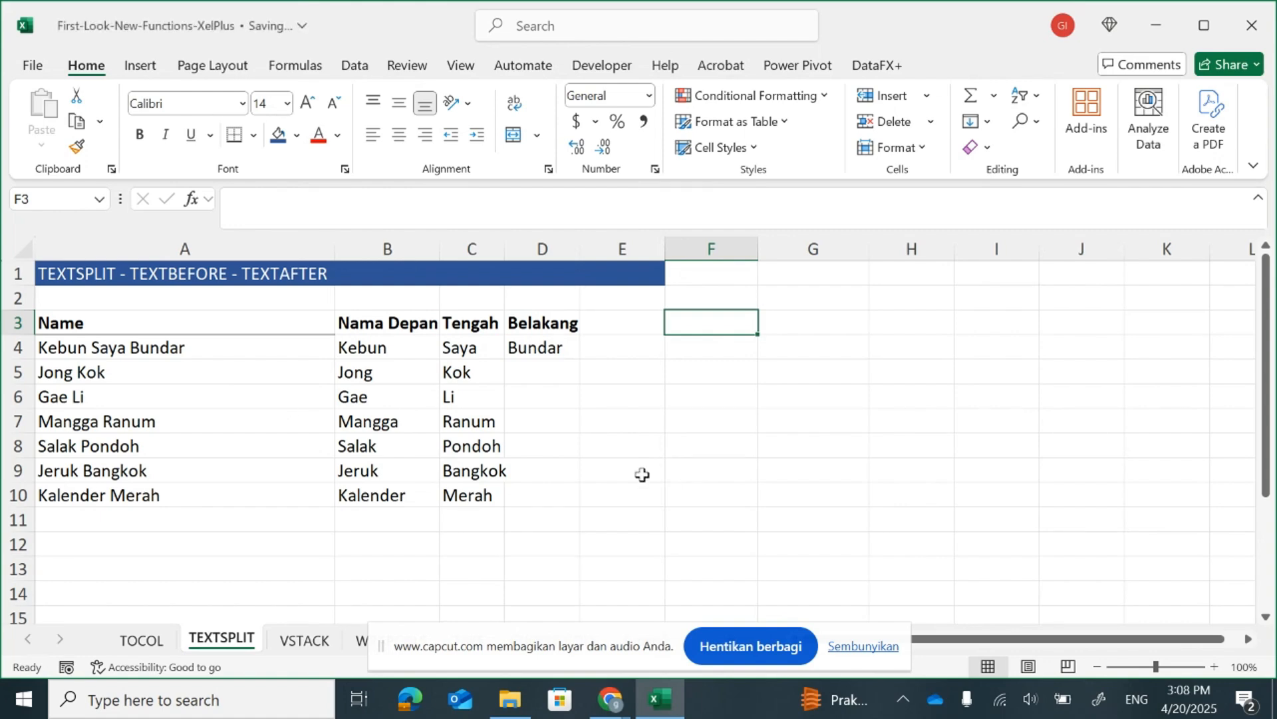
text(=)
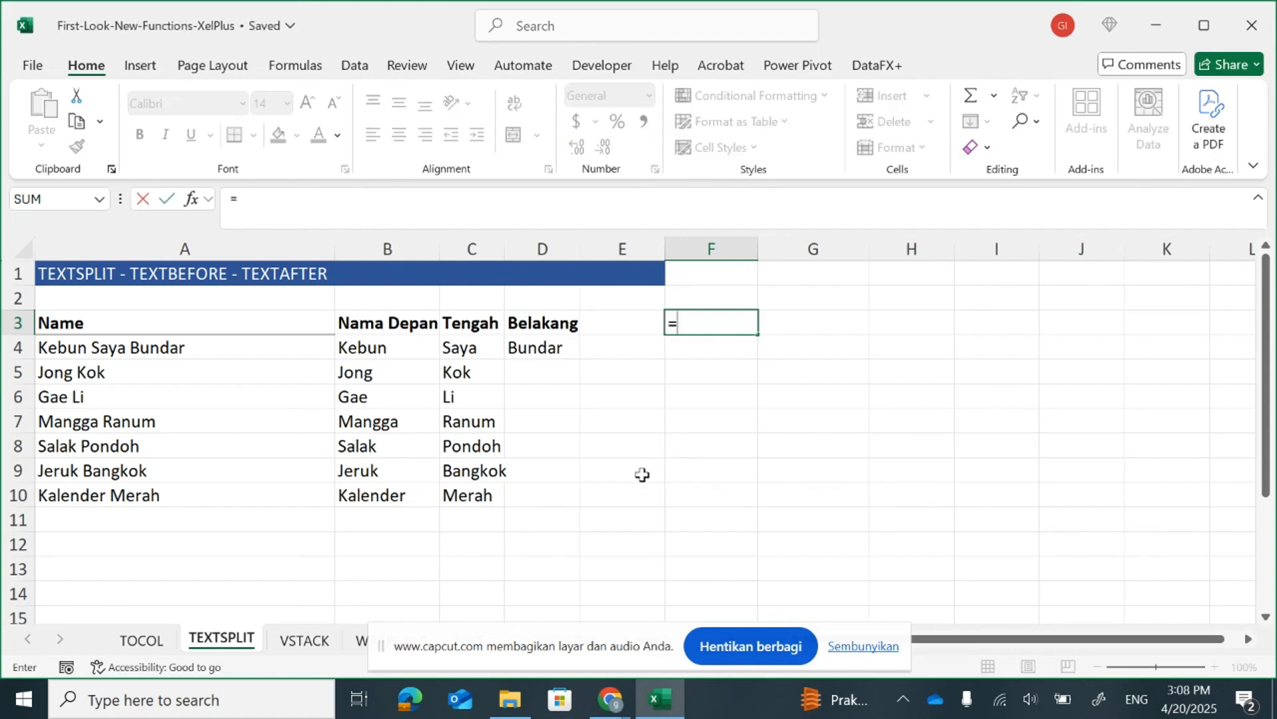
text(textbefo)
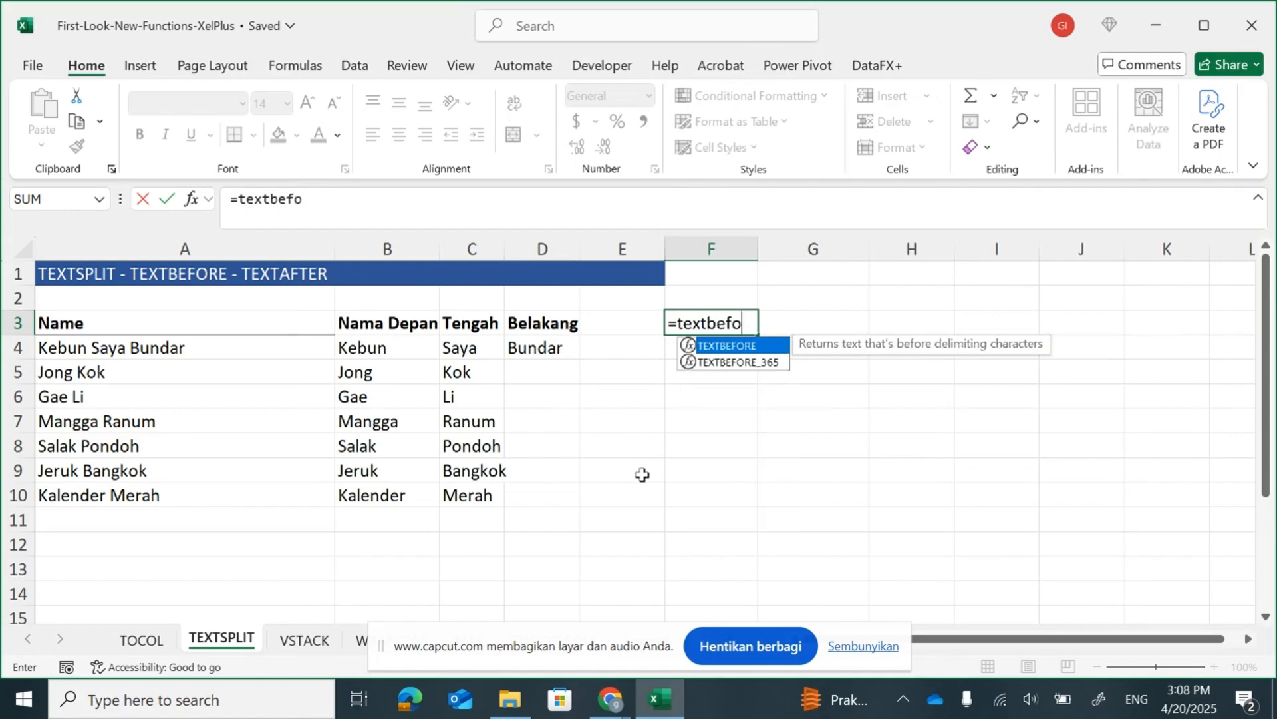
text(re()
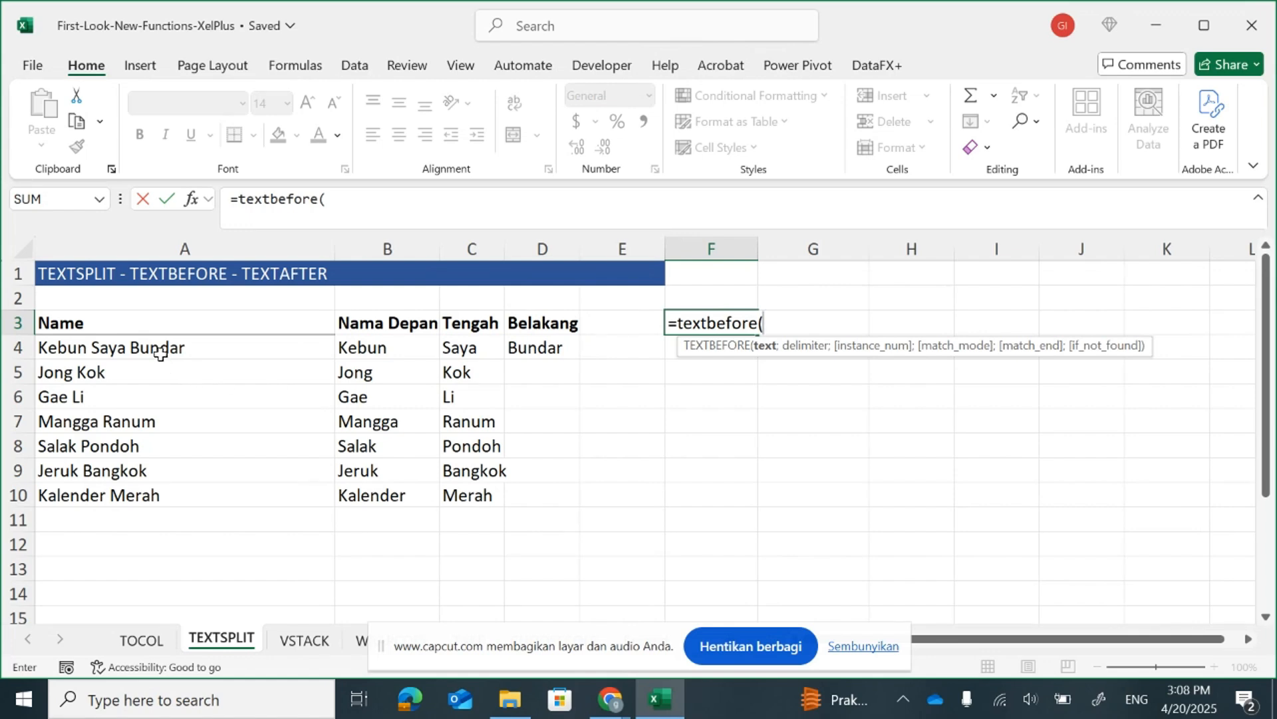
key(BackSpace)
key(BackSpace)
key(BackSpace)
key(BackSpace)
key(BackSpace)
key(BackSpace)
key(BackSpace)
key(BackSpace)
key(BackSpace)
key(BackSpace)
key(BackSpace)
key(BackSpace)
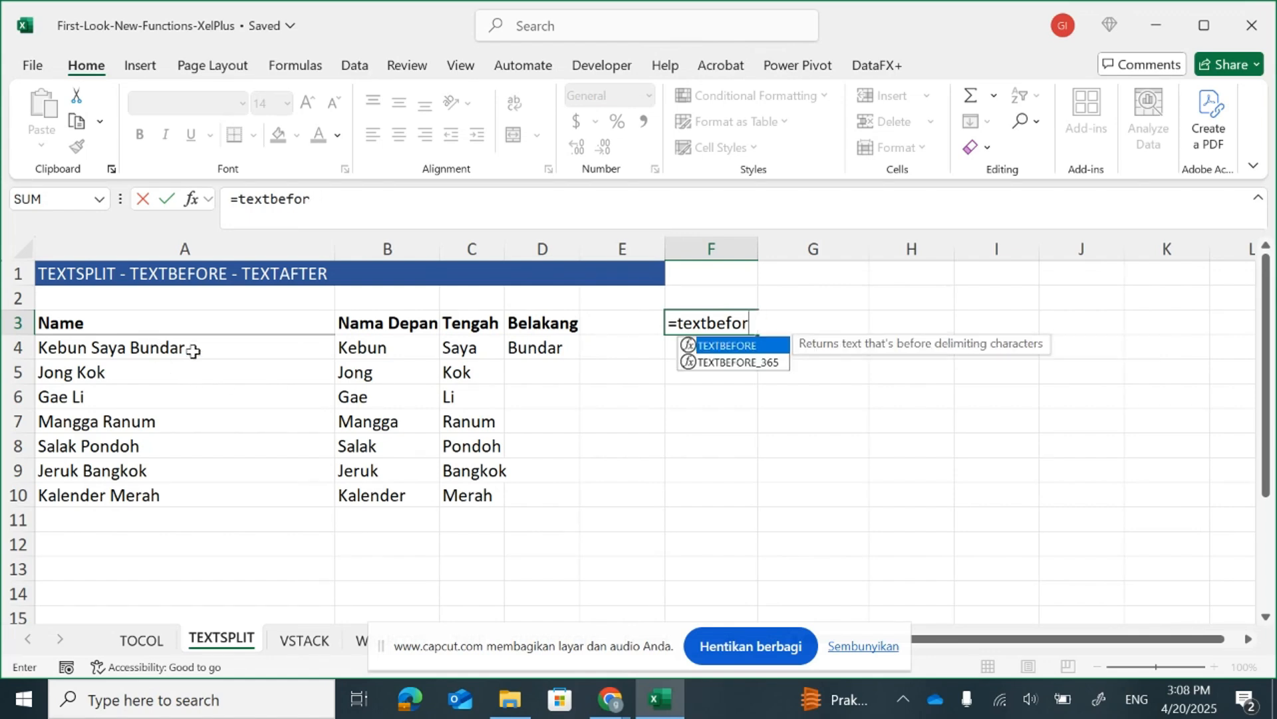
key(Return)
Enter the formula =TEXTBEFORE(A4;" ";1) in cell F4 to extract the text before the first space of the full name.
text(=)
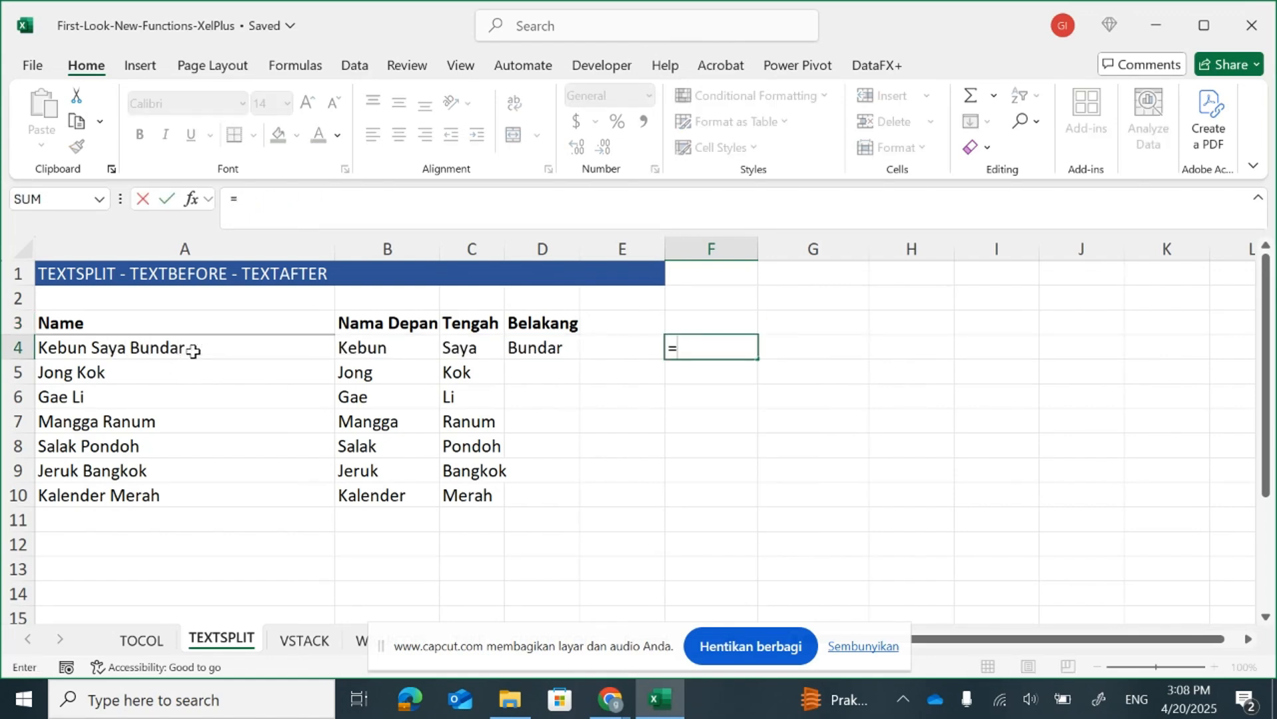
text(textbefore)
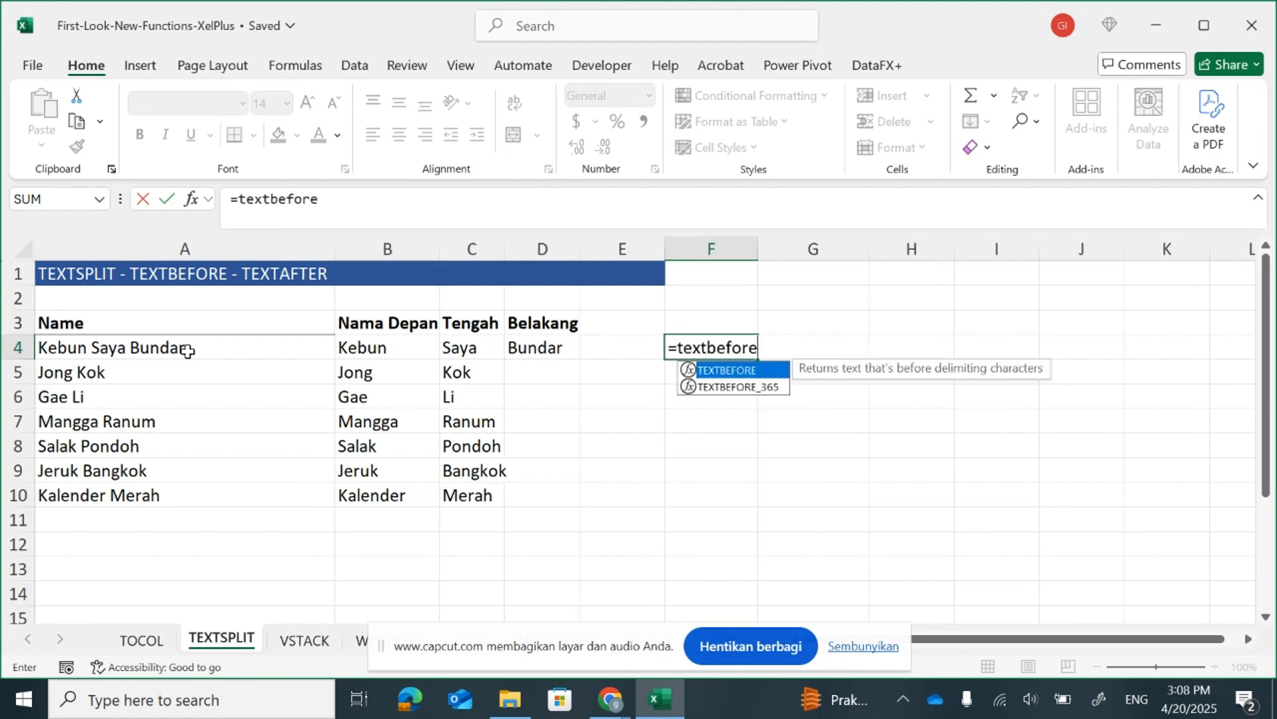
text(()
click(101, 349)
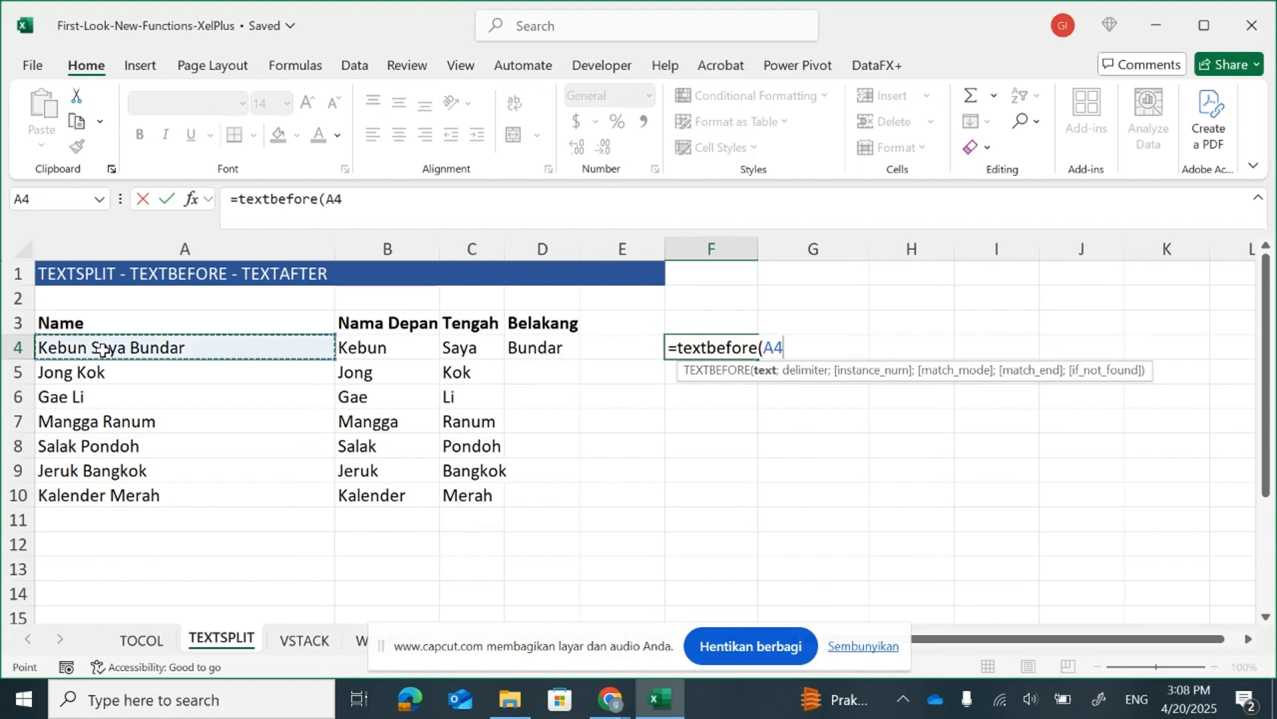
text(;)
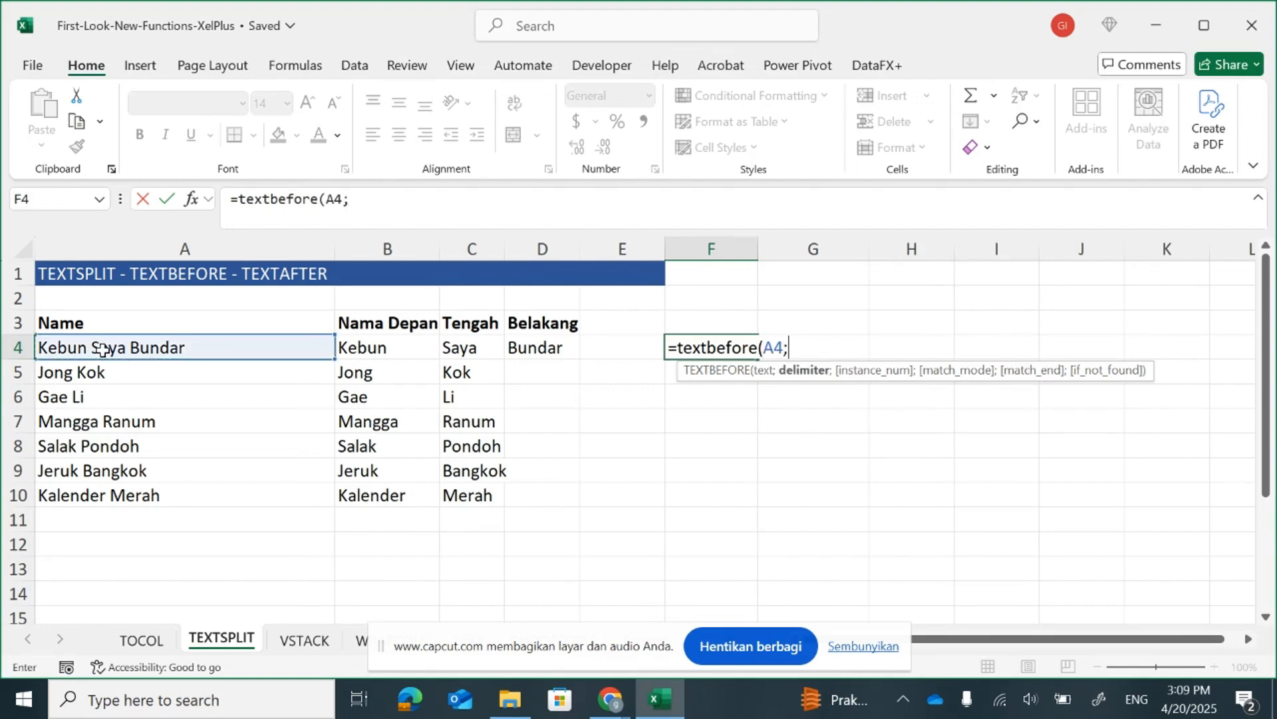
text(" ";)
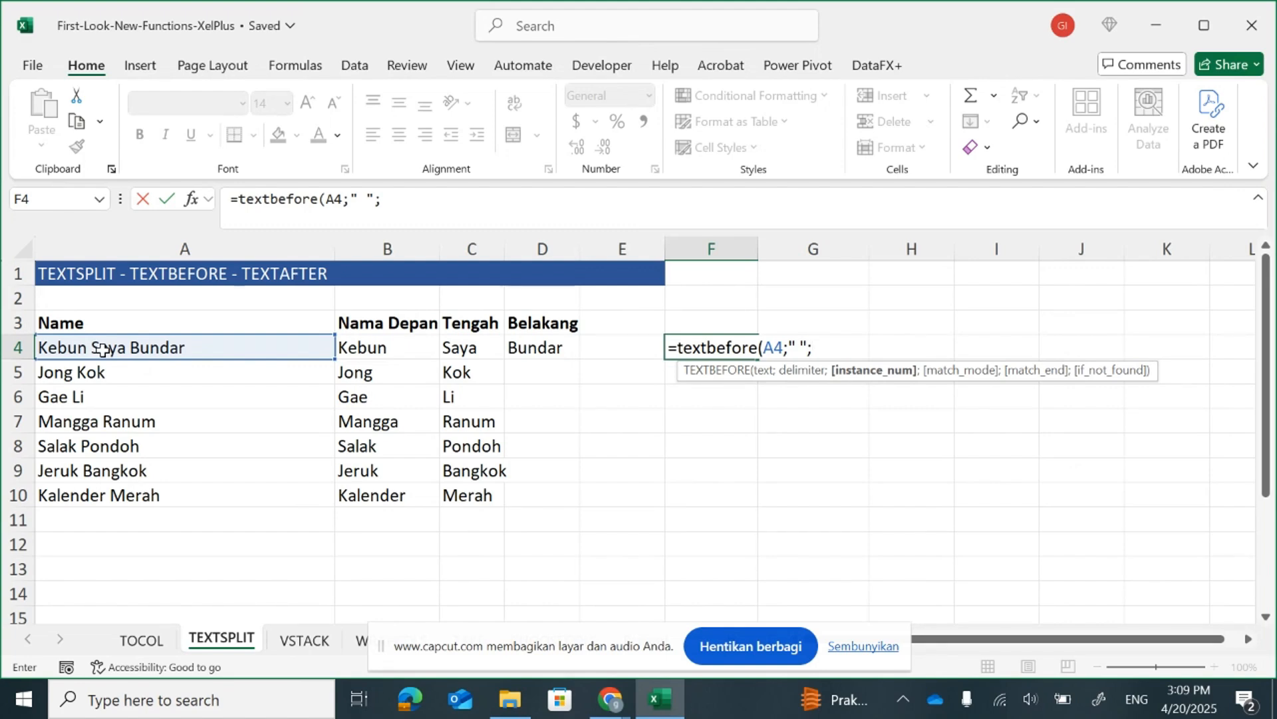
text(1))
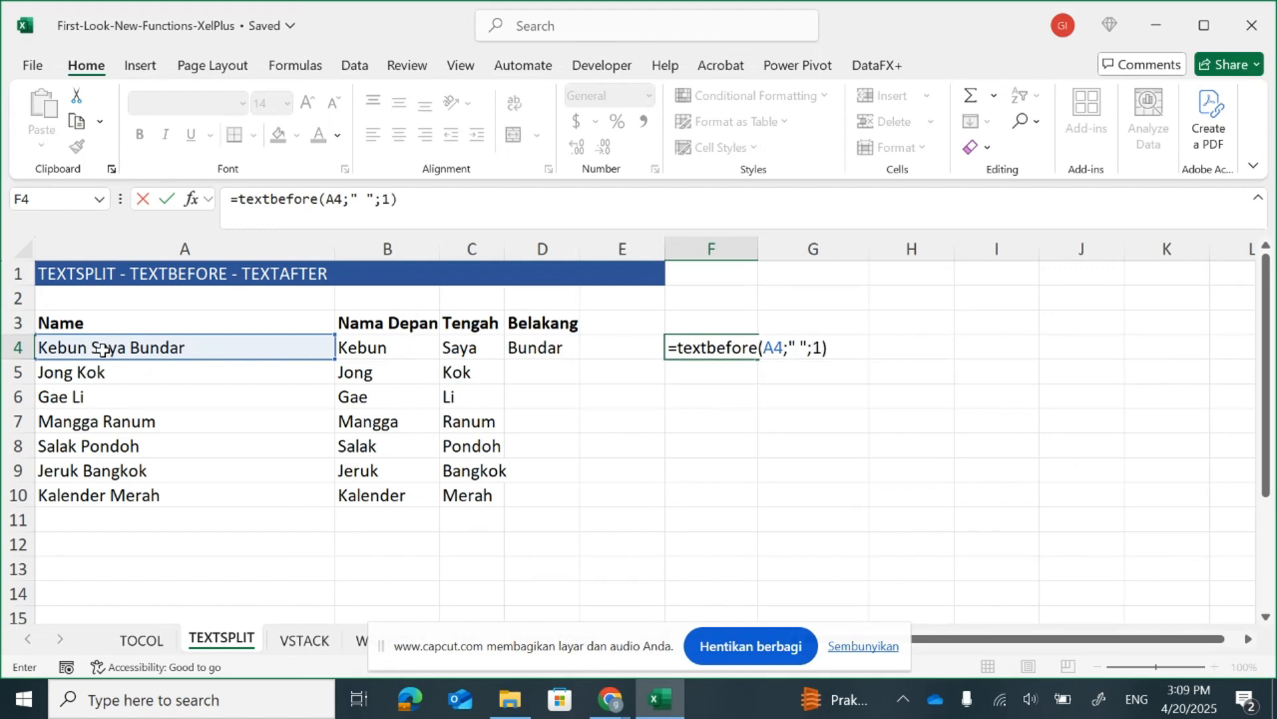
key(Return)
key(Up)
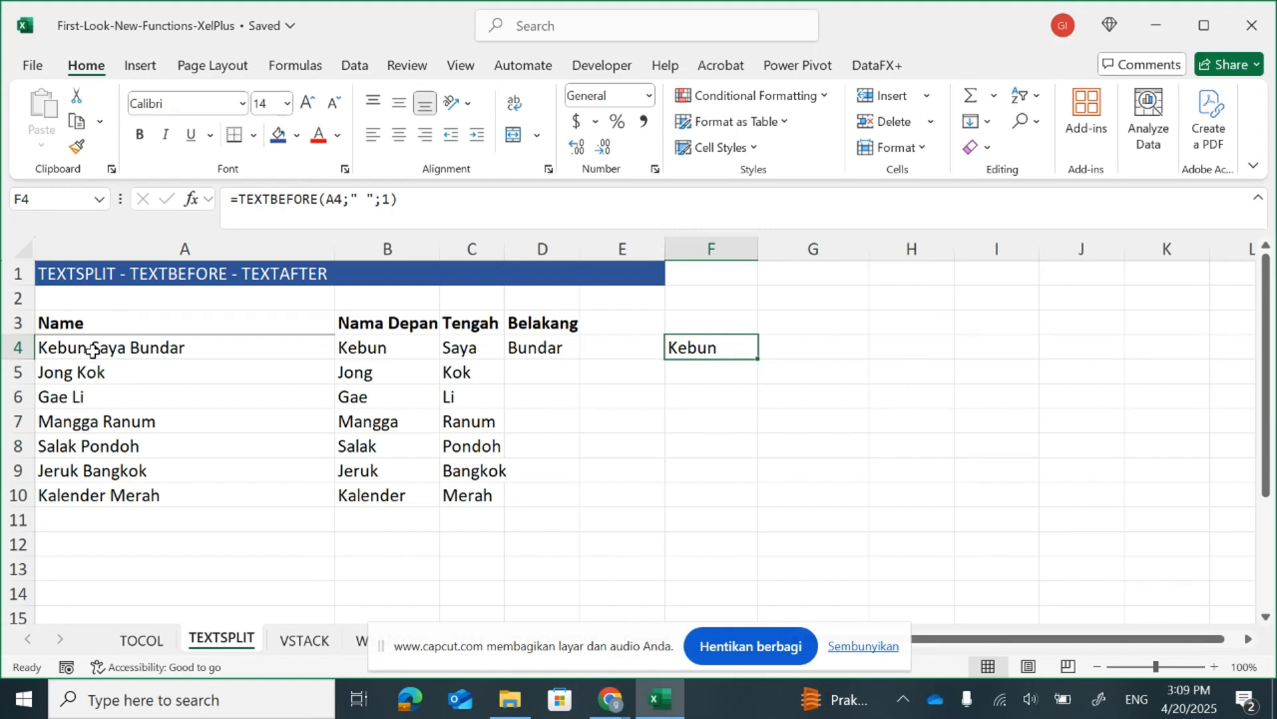
Set the instance number of the TEXTBEFORE formula in F4 to 2.
click(391, 199)
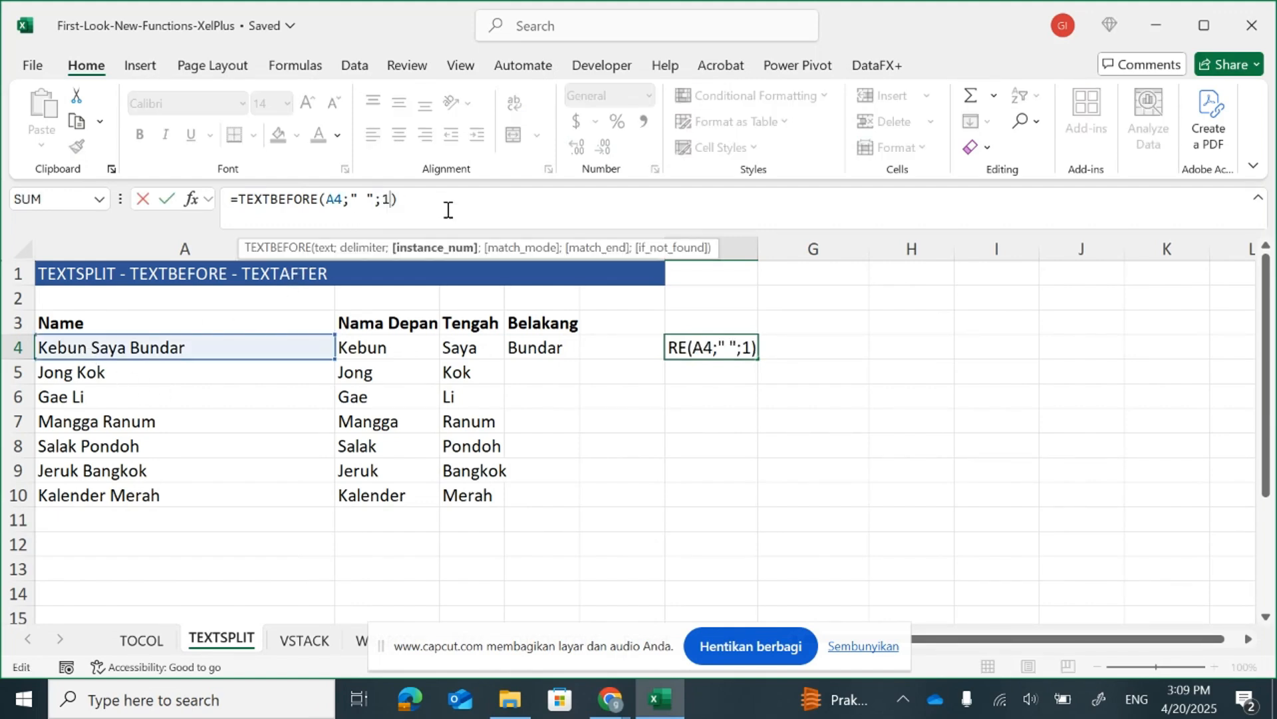
key(BackSpace)
text(2)
key(Return)
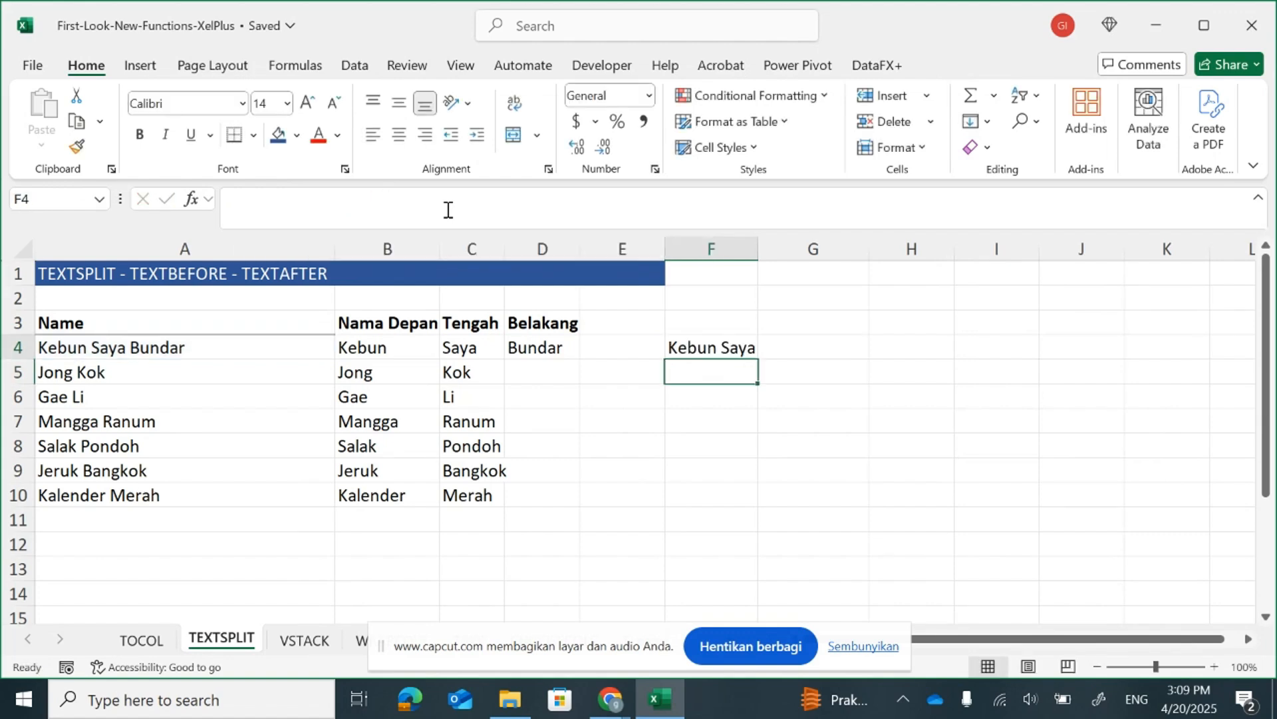
key(Up)
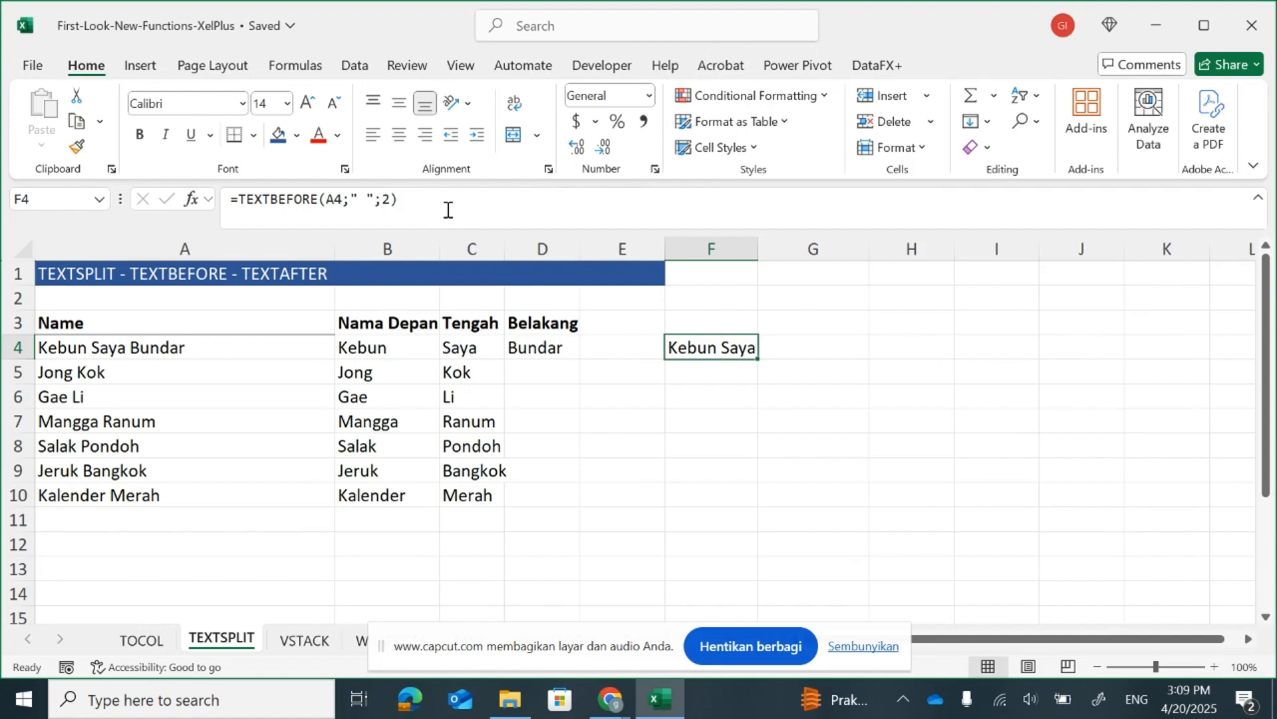
Set the instance number of the F4 TEXTBEFORE formula to 1 and fill the formula down to F10.
click(392, 200)
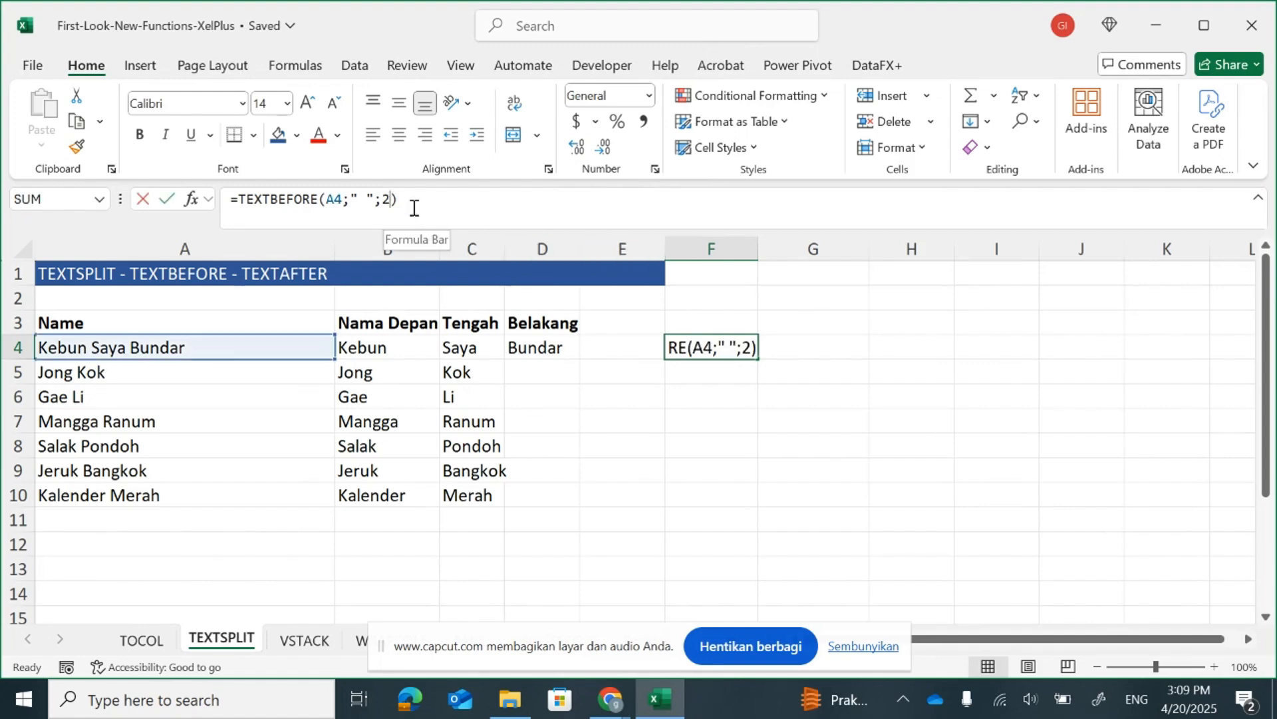
key(BackSpace)
text(1)
key(Return)
key(Up)
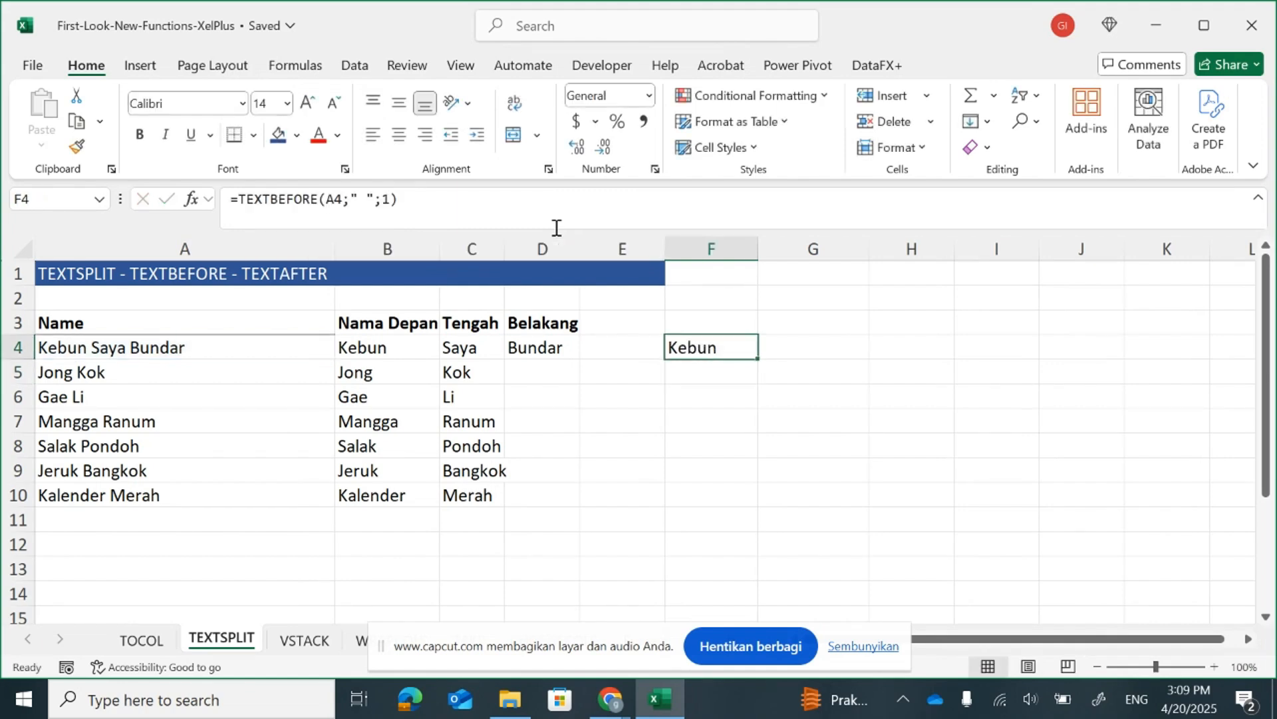
drag(764, 361, 759, 510)
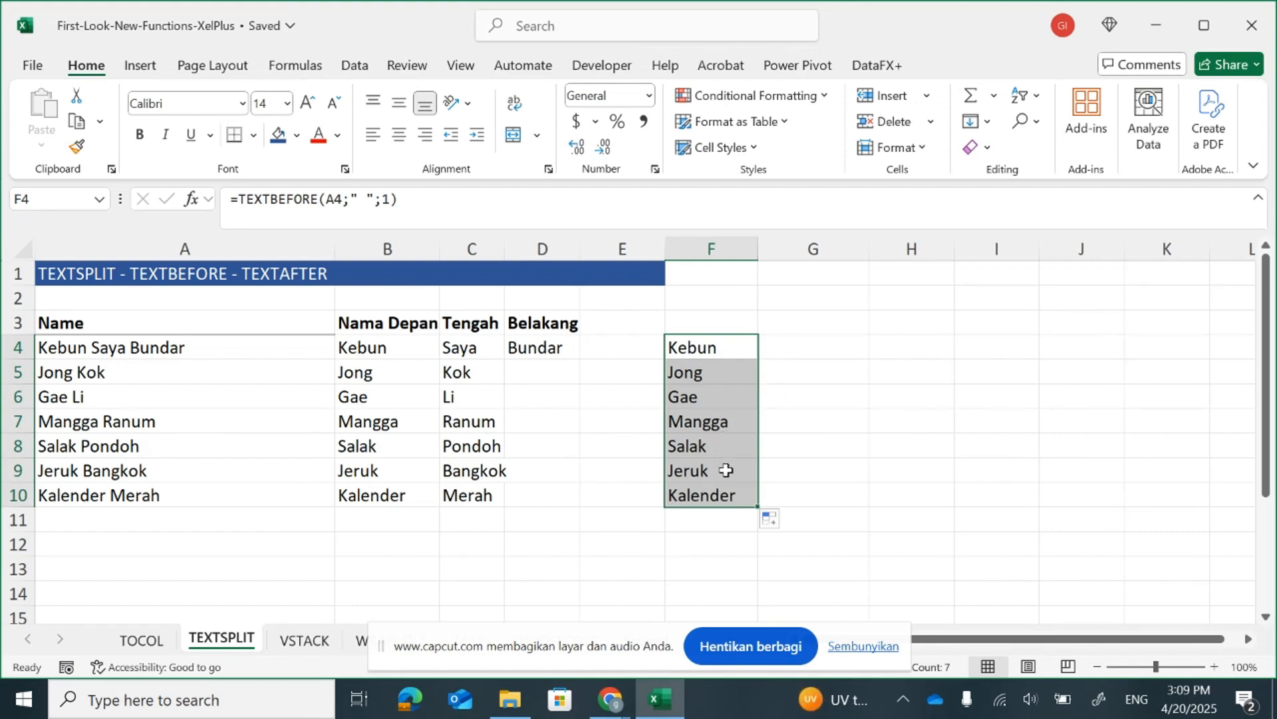
click(884, 411)
Change only cell F4's TEXTBEFORE formula to =TEXTBEFORE(A4;" ";2) to extract the text before the second space.
click(732, 347)
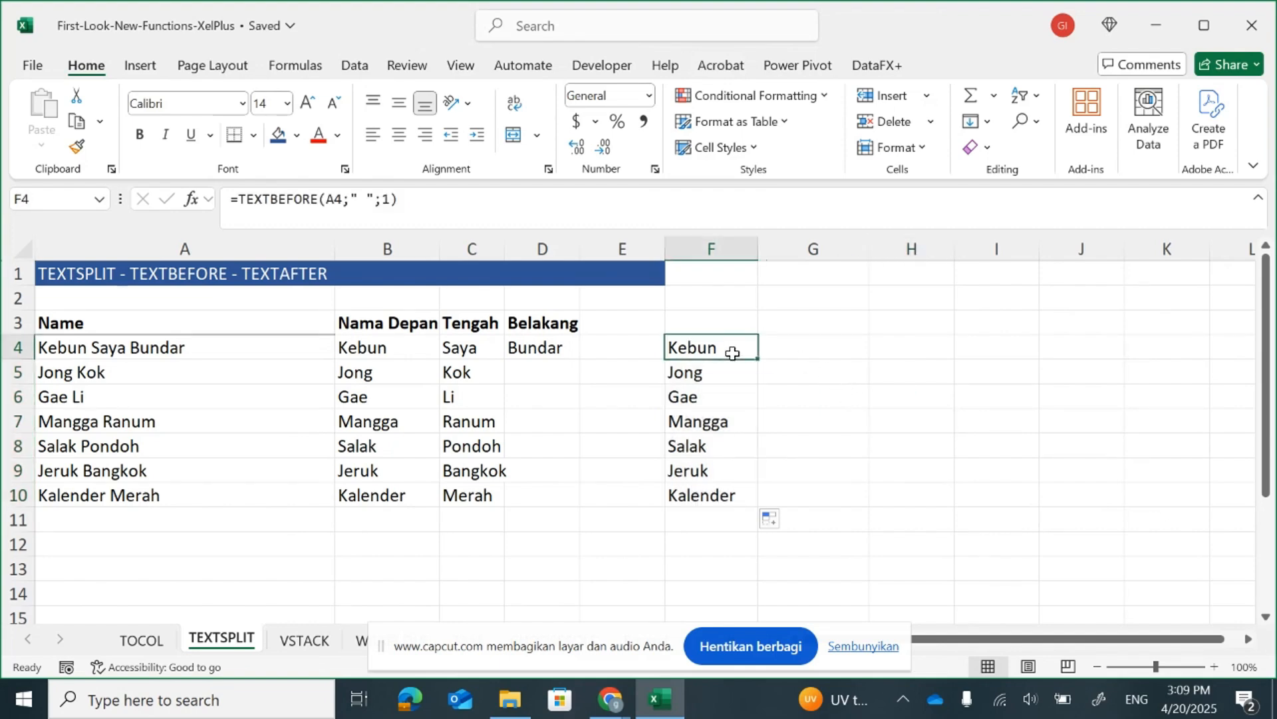
click(390, 198)
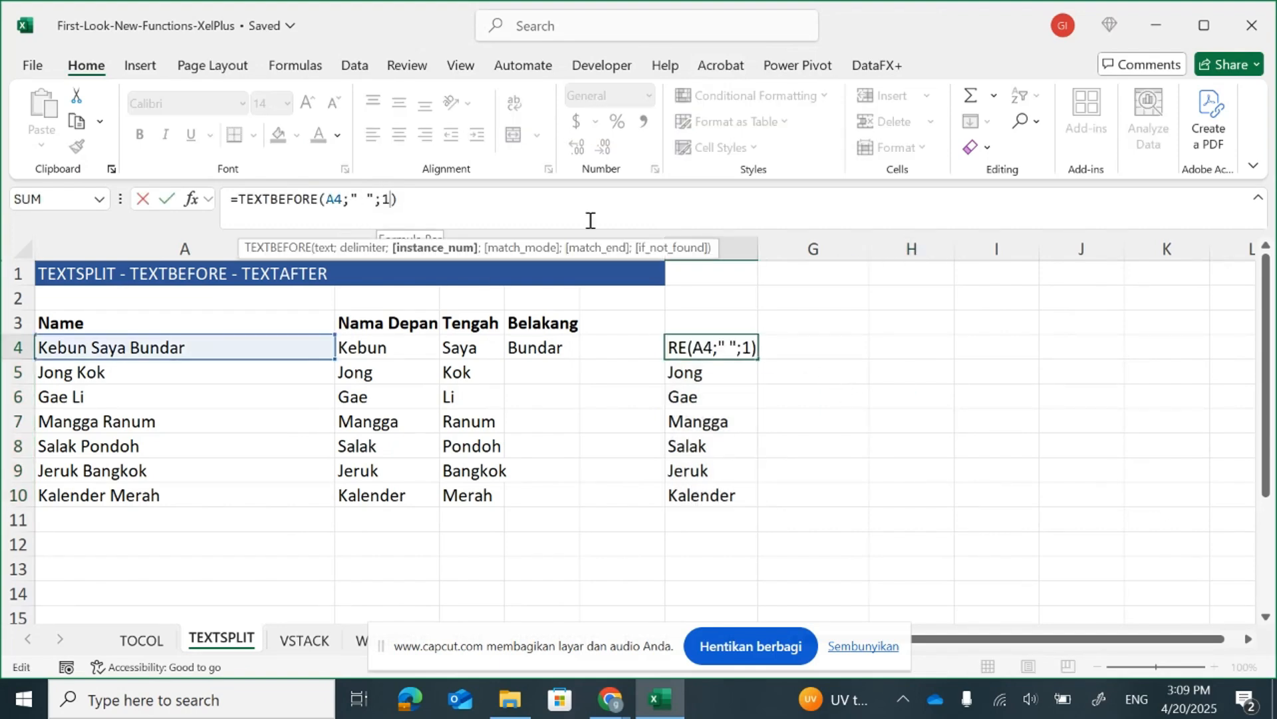
key(BackSpace)
text(2)
key(Return)
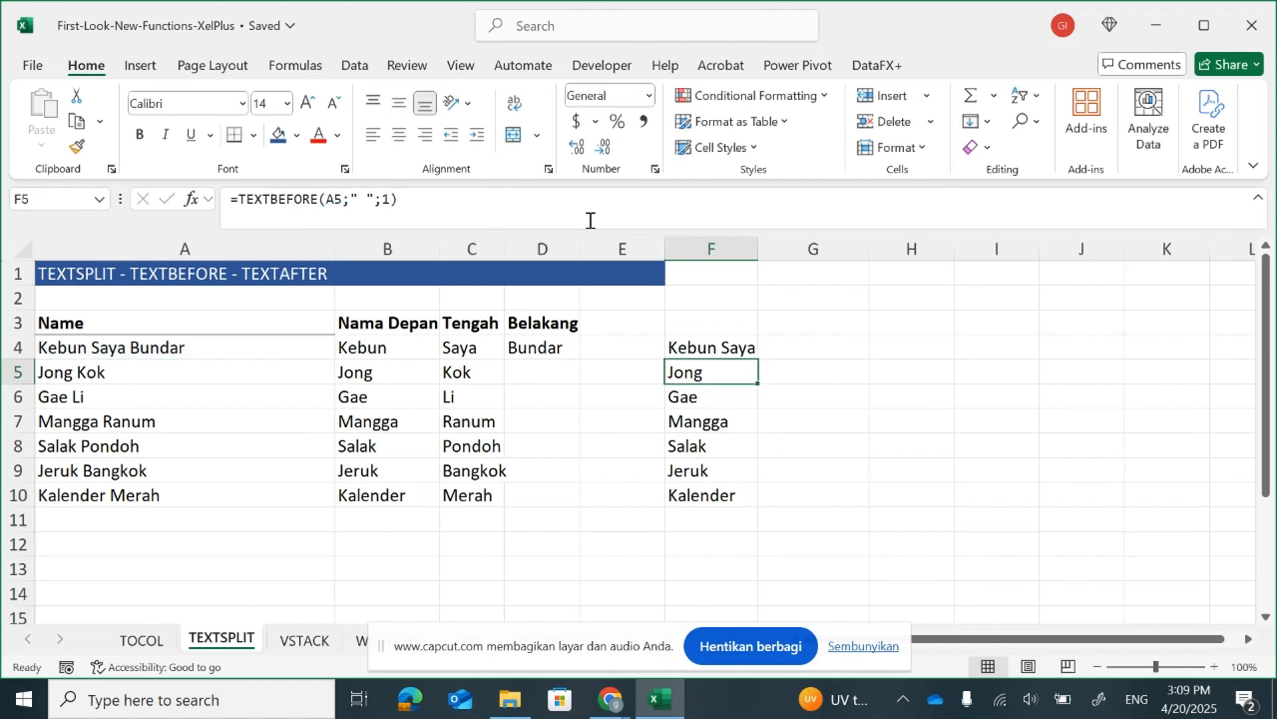
key(Up)
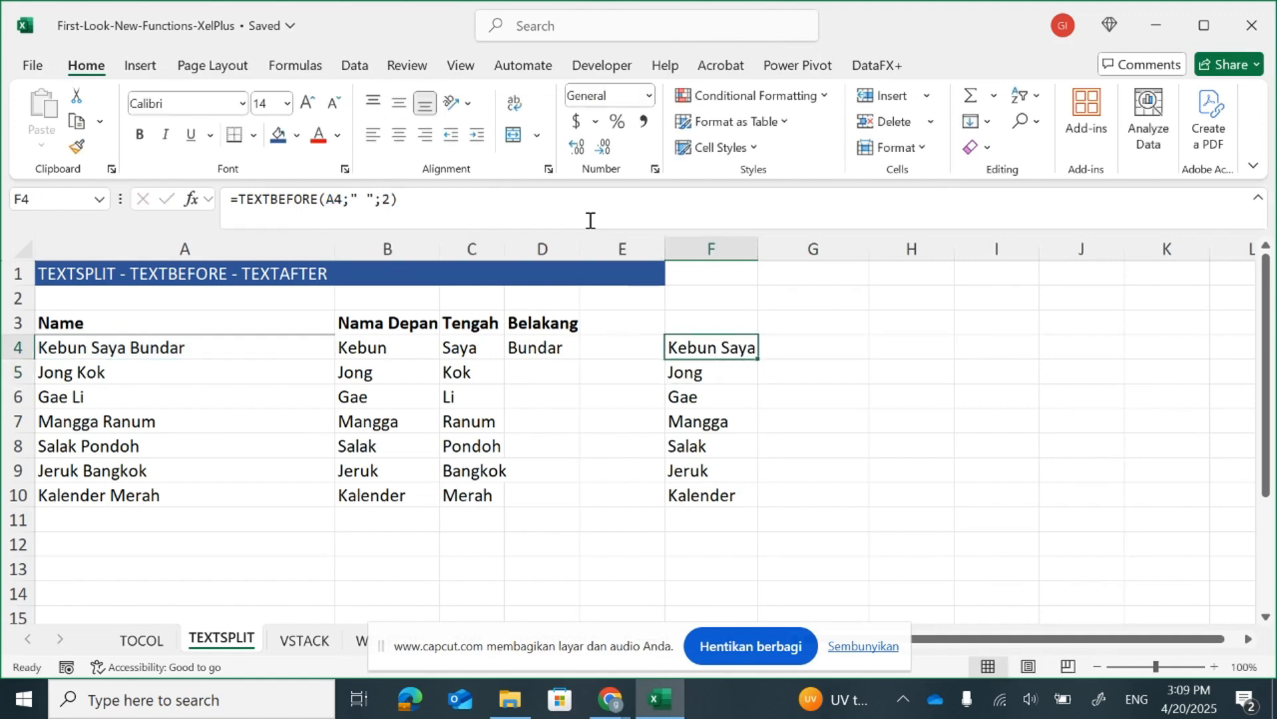
drag(758, 359, 748, 496)
click(87, 373)
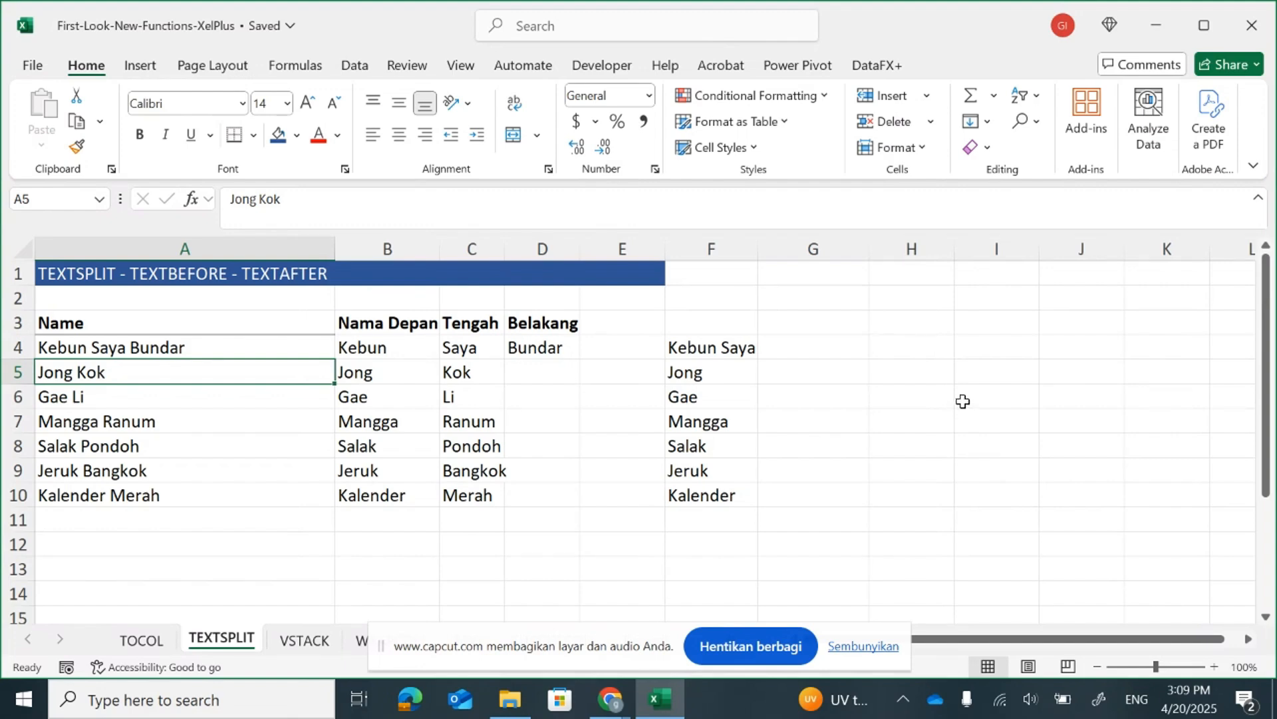
Add the heading Text Before in cell F3 above the TEXTBEFORE results.
click(732, 328)
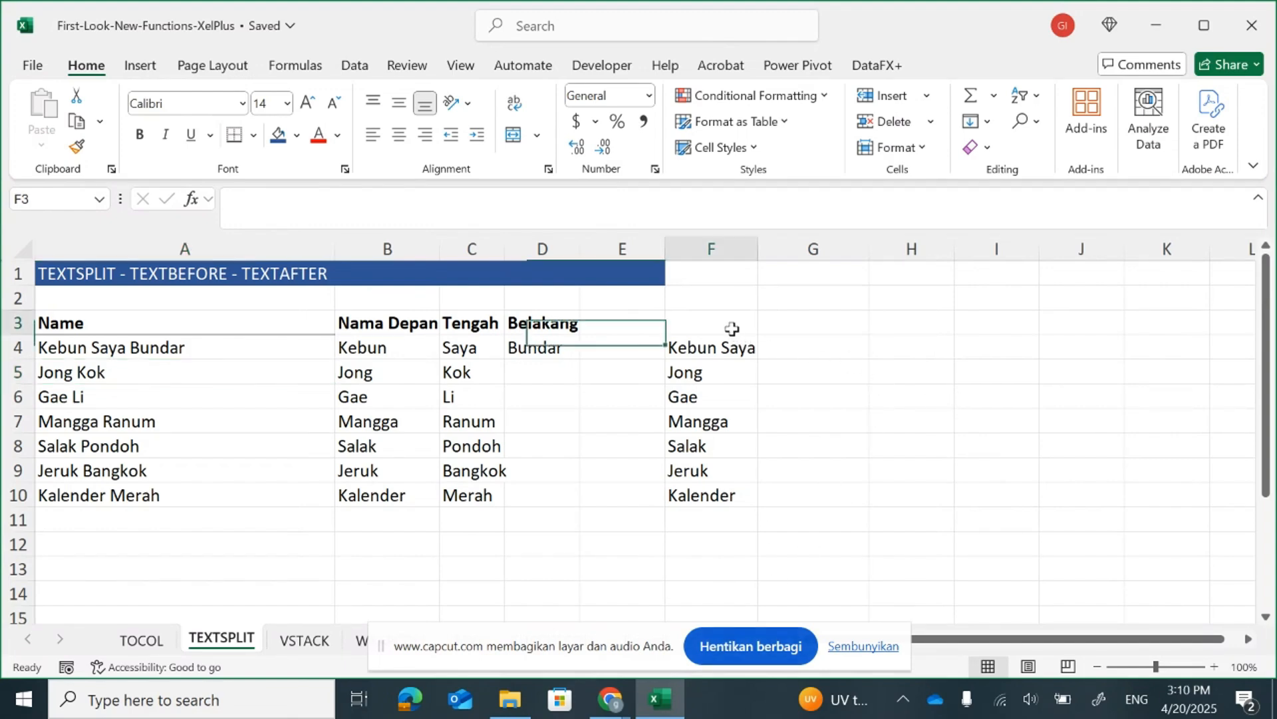
text(Text)
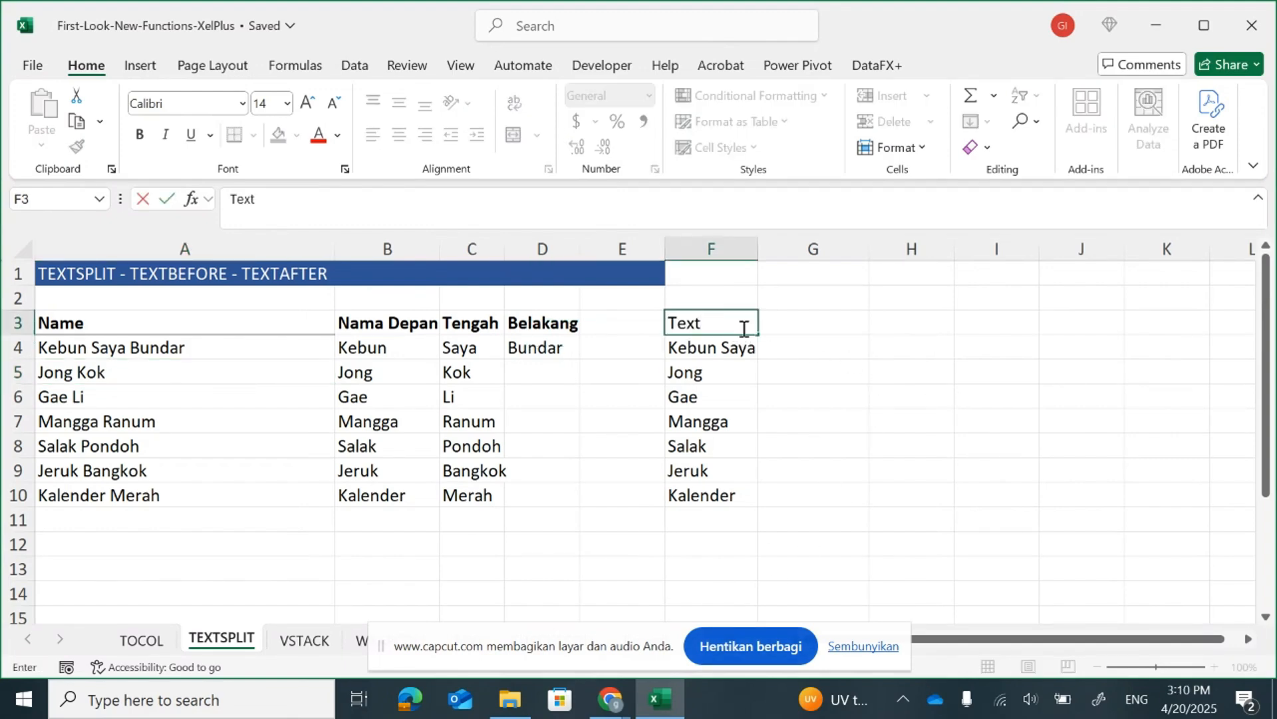
text( Before)
key(Tab)
key(Right)
key(Left)
Copy the Text Before heading from F3 to H3 and change the copy to Text After.
click(741, 326)
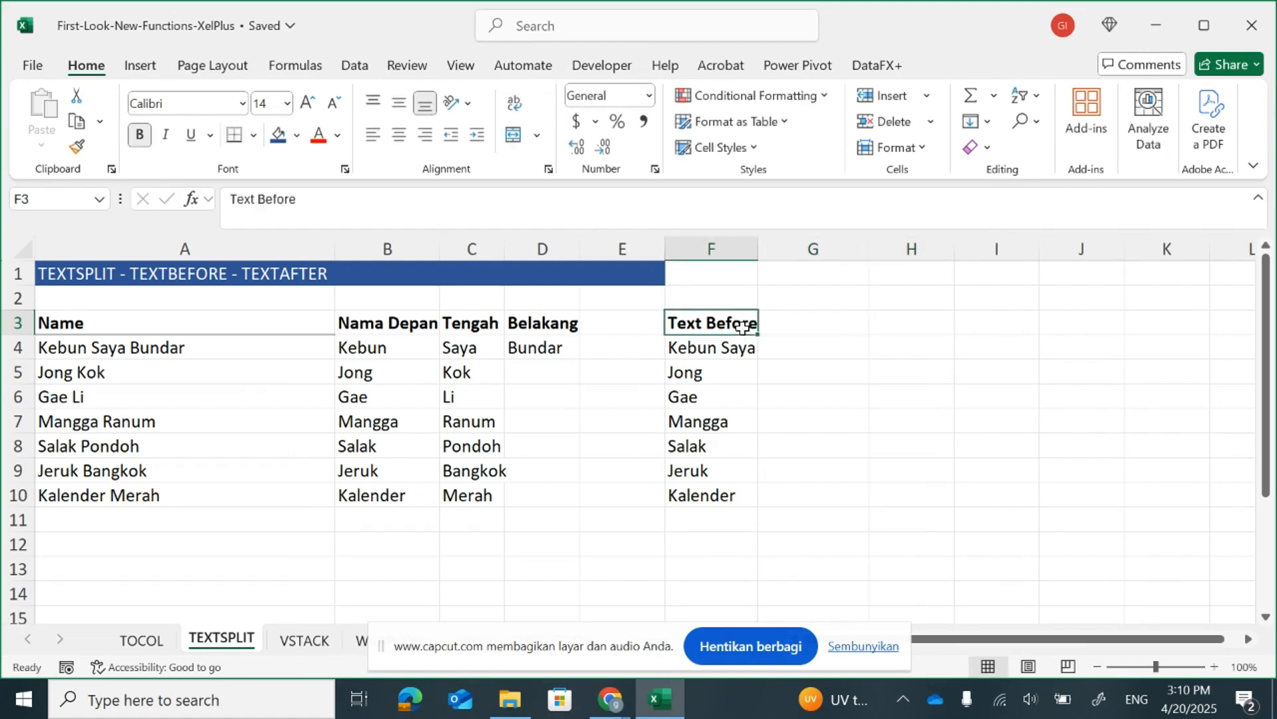
key(ctrl+c)
key(Right)
key(Right)
key(ctrl+v)
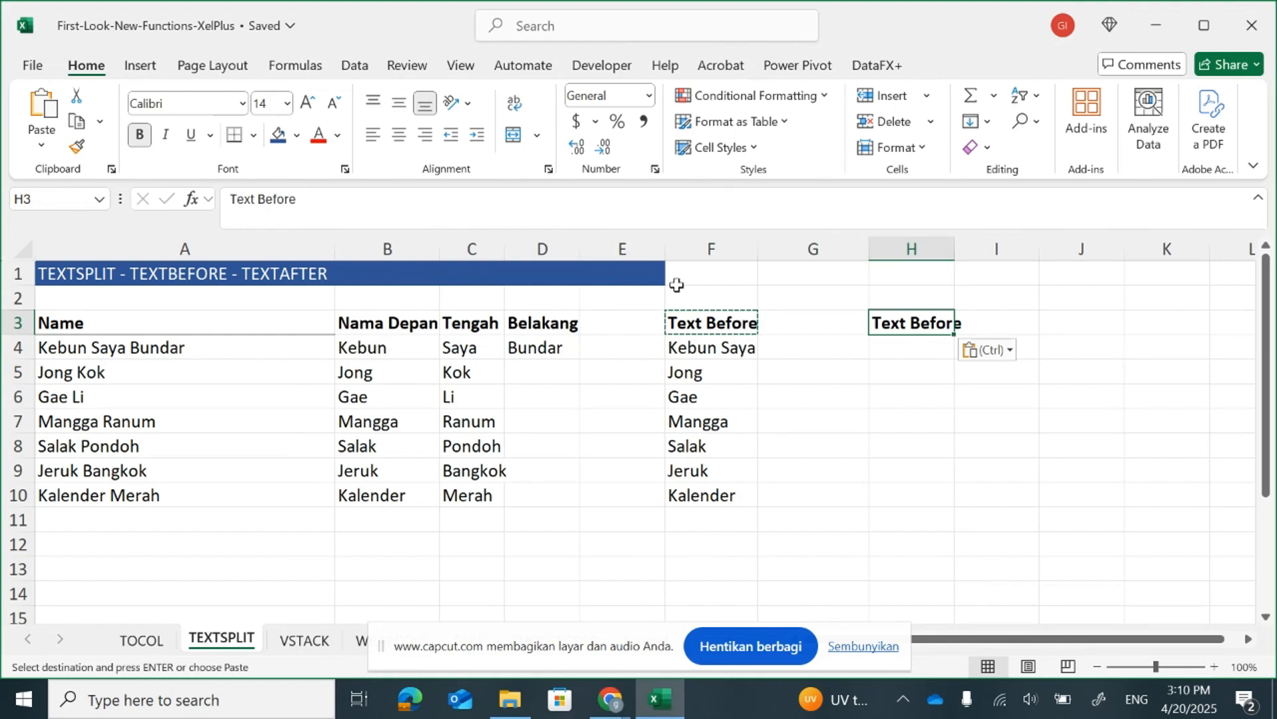
click(352, 208)
key(BackSpace)
key(BackSpace)
key(BackSpace)
key(BackSpace)
key(BackSpace)
key(BackSpace)
key(BackSpace)
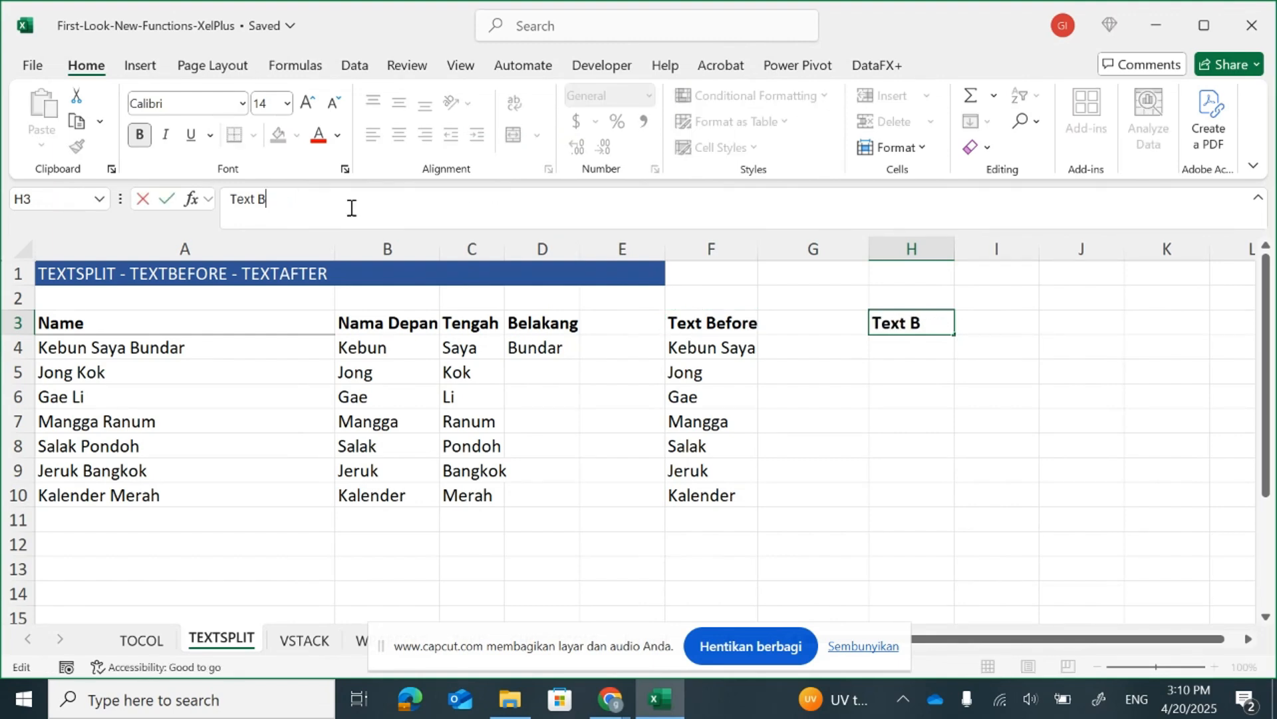
text(After)
key(Return)
key(Up)
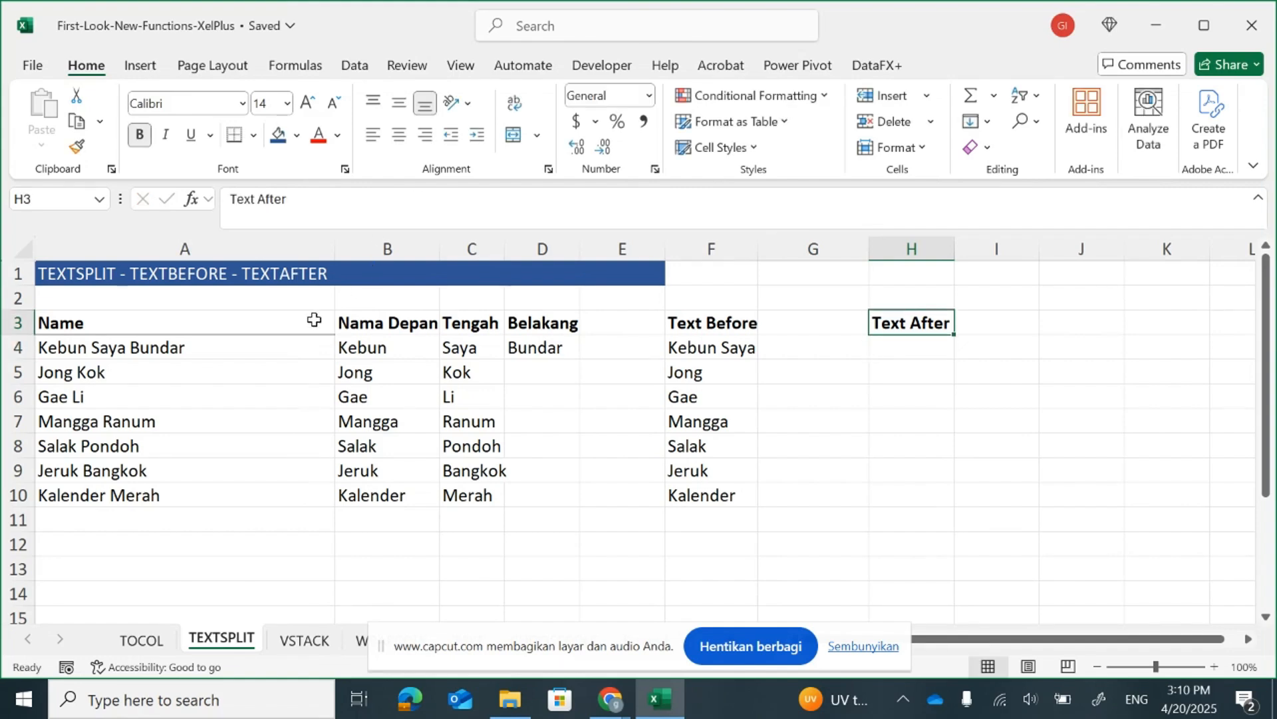
Enter the formula =TEXTAFTER(A4;" ";1) in cell H4 to extract the text after the first space of the full name.
click(689, 349)
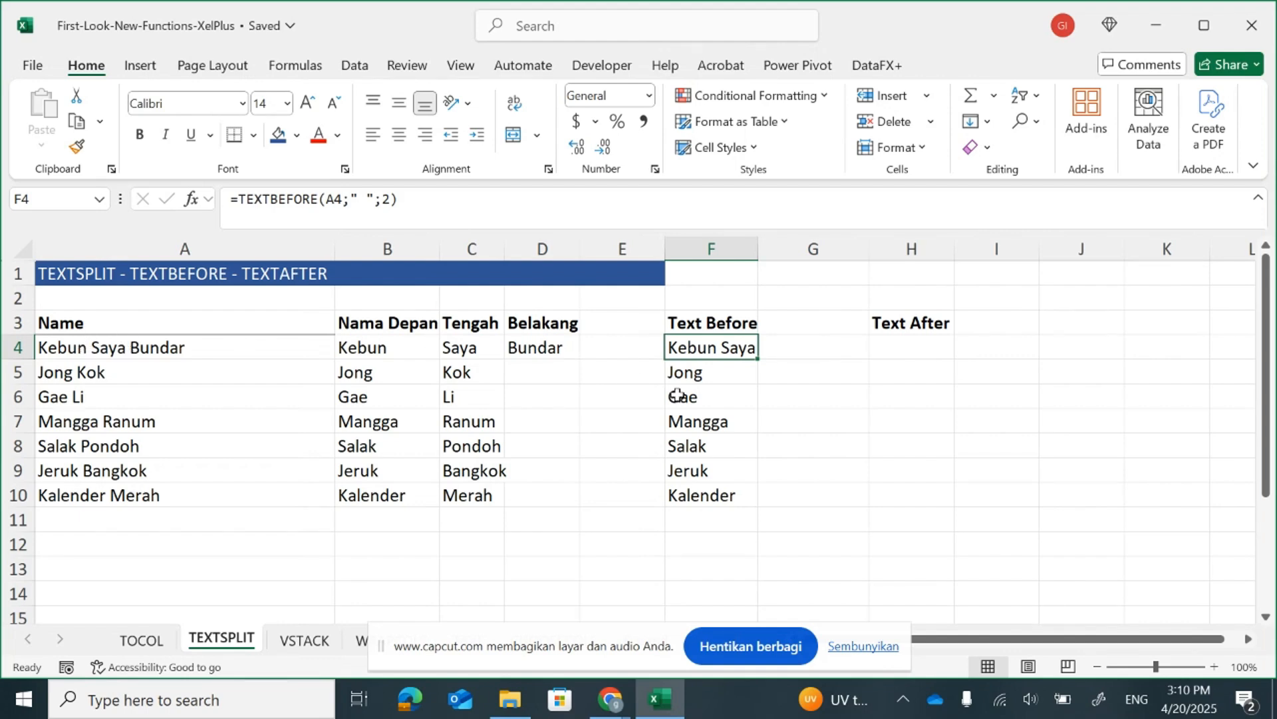
click(764, 395)
click(931, 345)
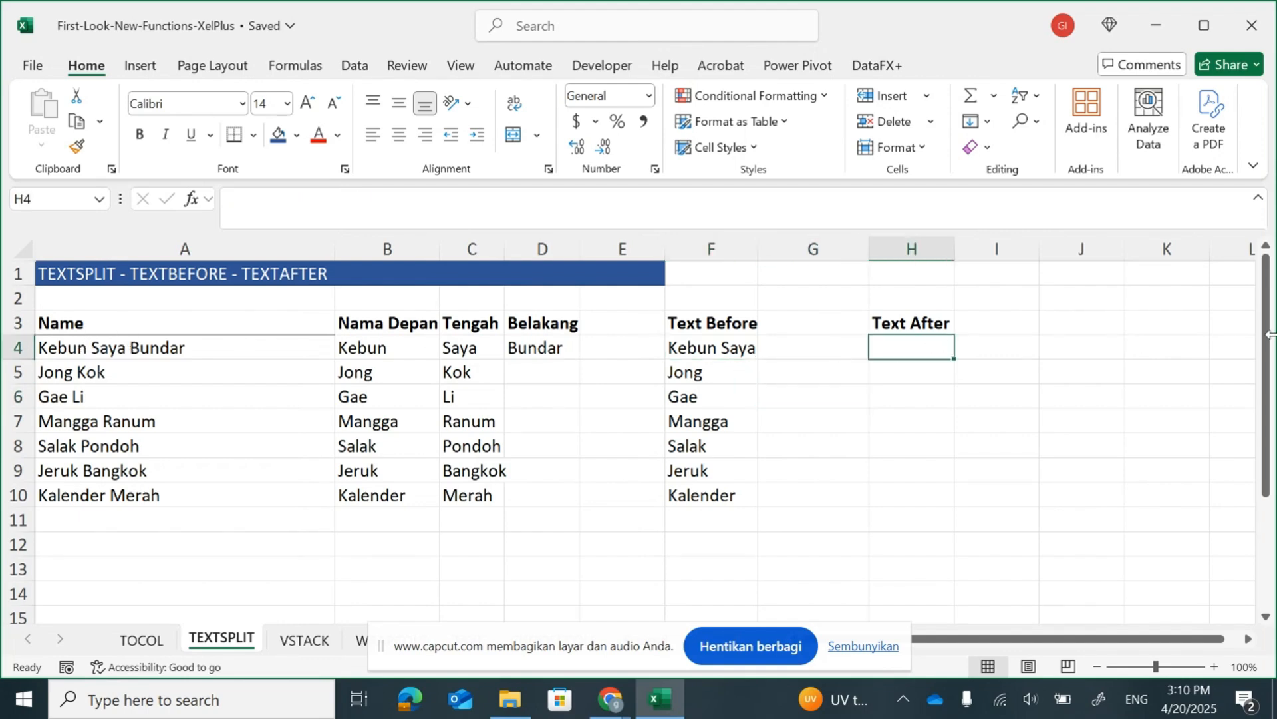
key(F2)
text(=textafter)
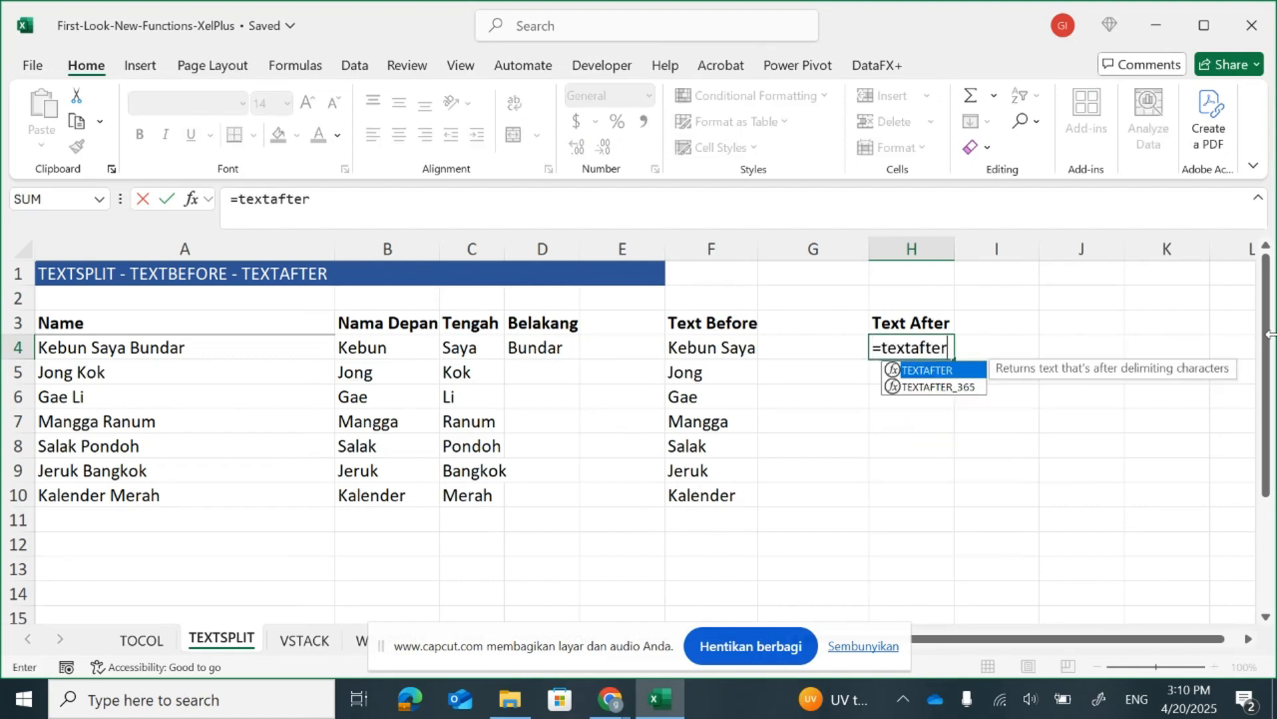
text(()
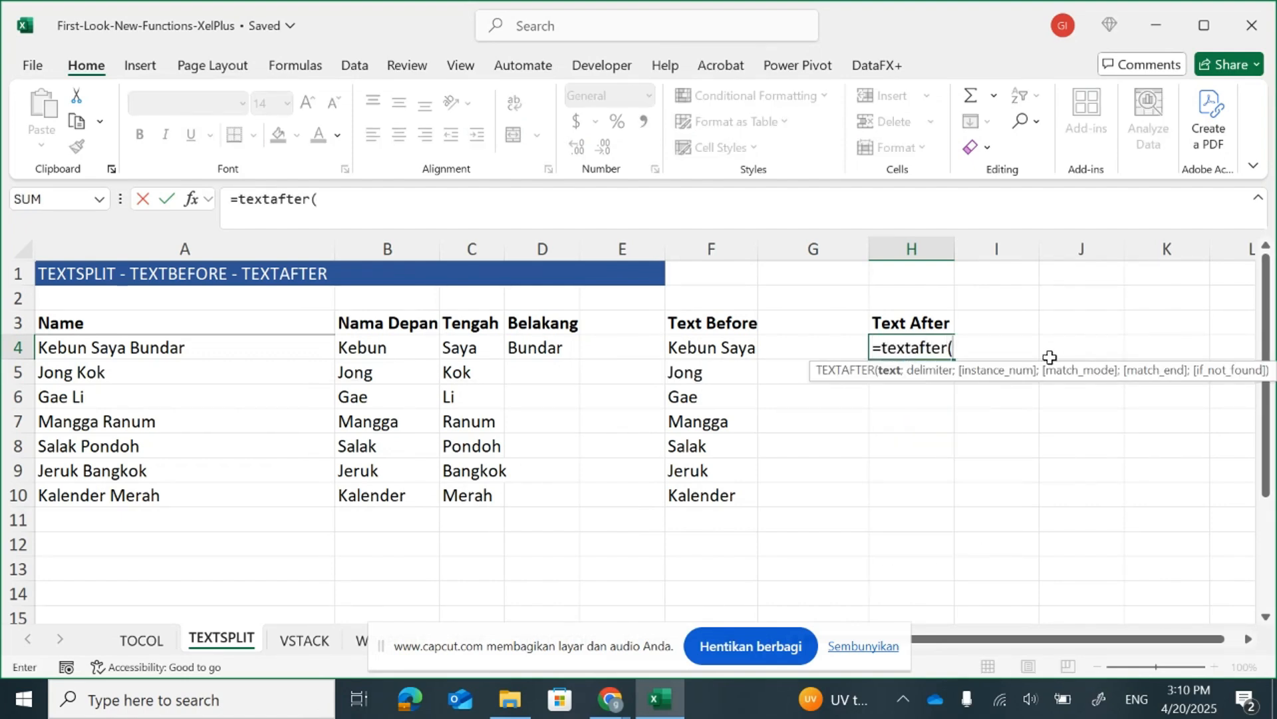
click(129, 351)
text(;)
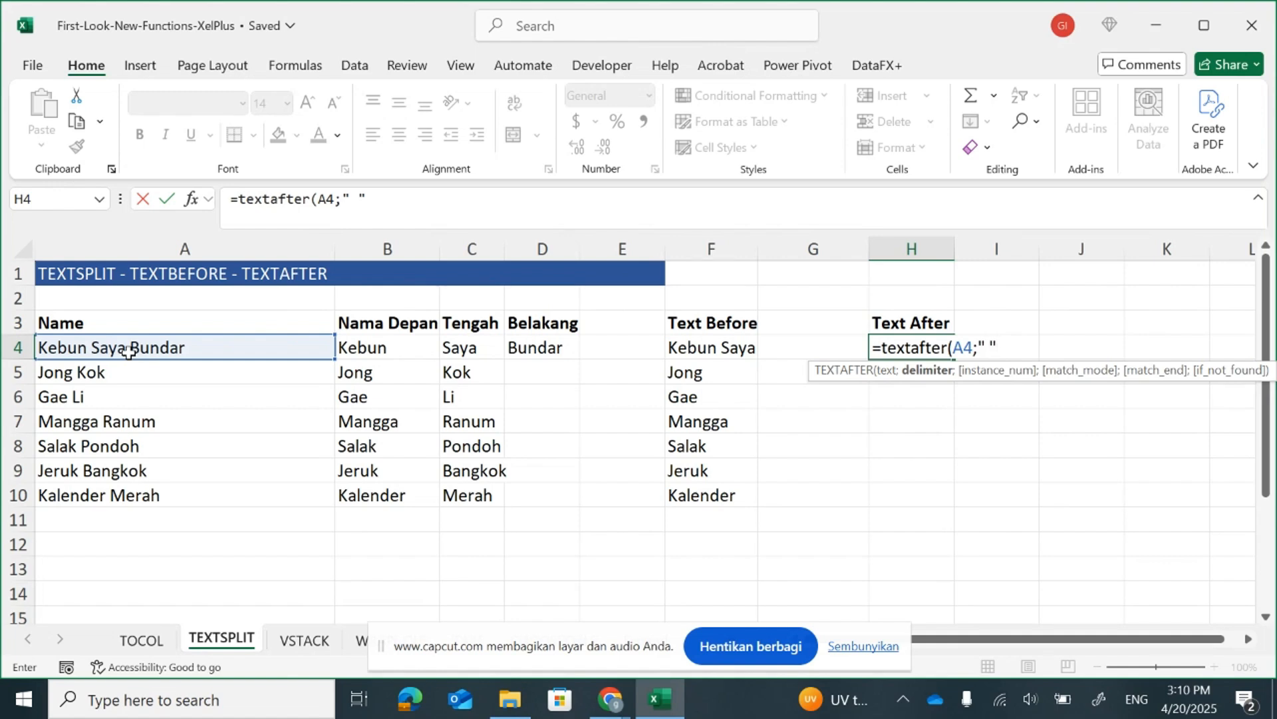
text(" ";1)
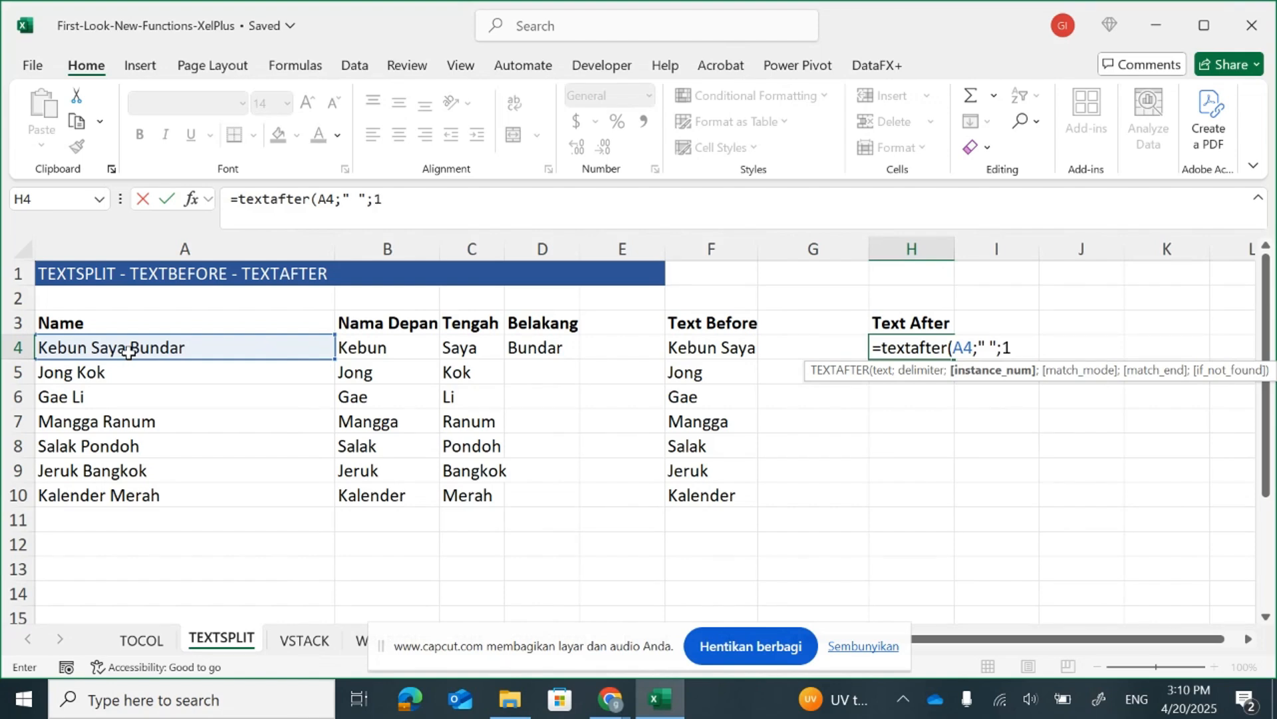
key(Return)
key(Up)
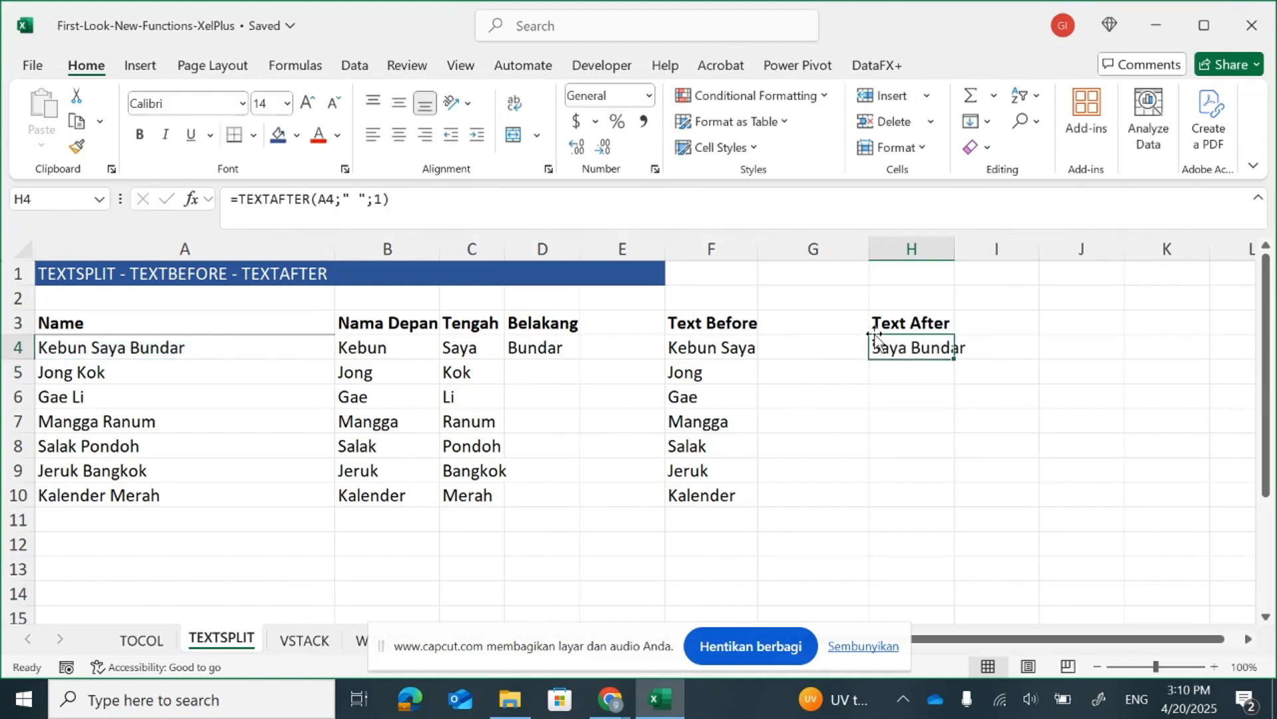
Fit column H's width to its contents and compare the Text After result in H4 with the full name in A4.
double_click(954, 249)
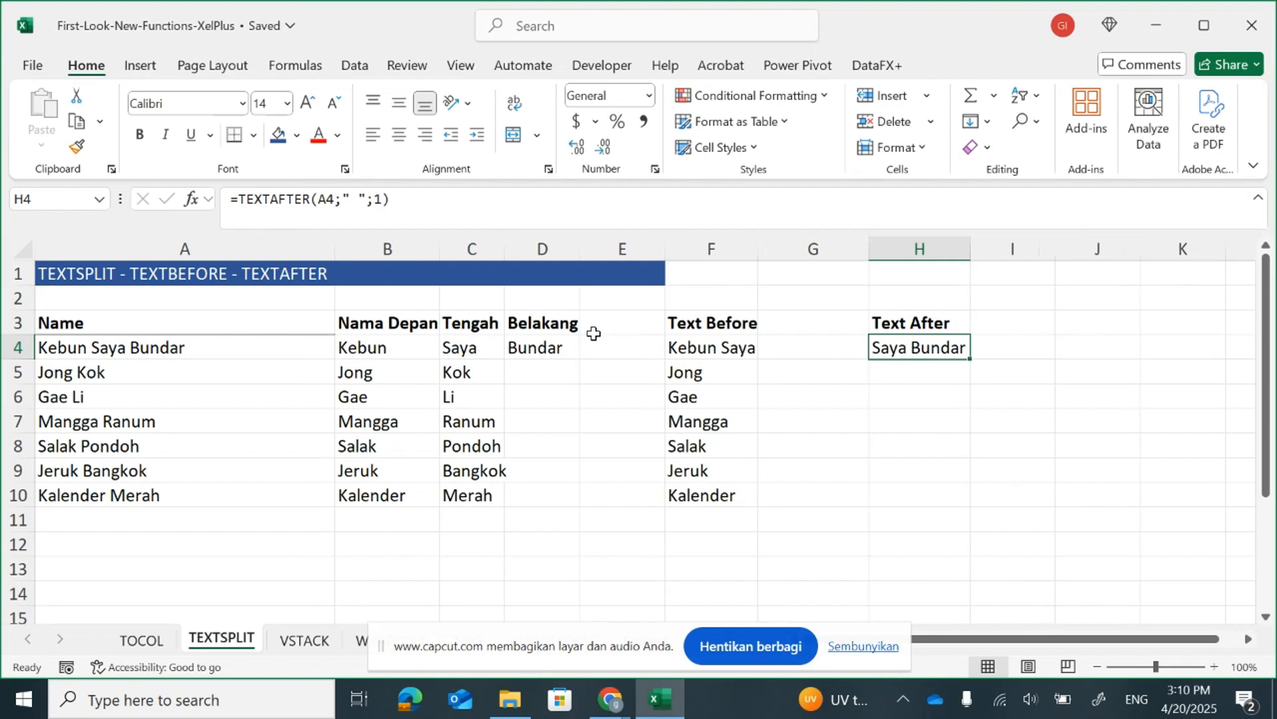
click(105, 347)
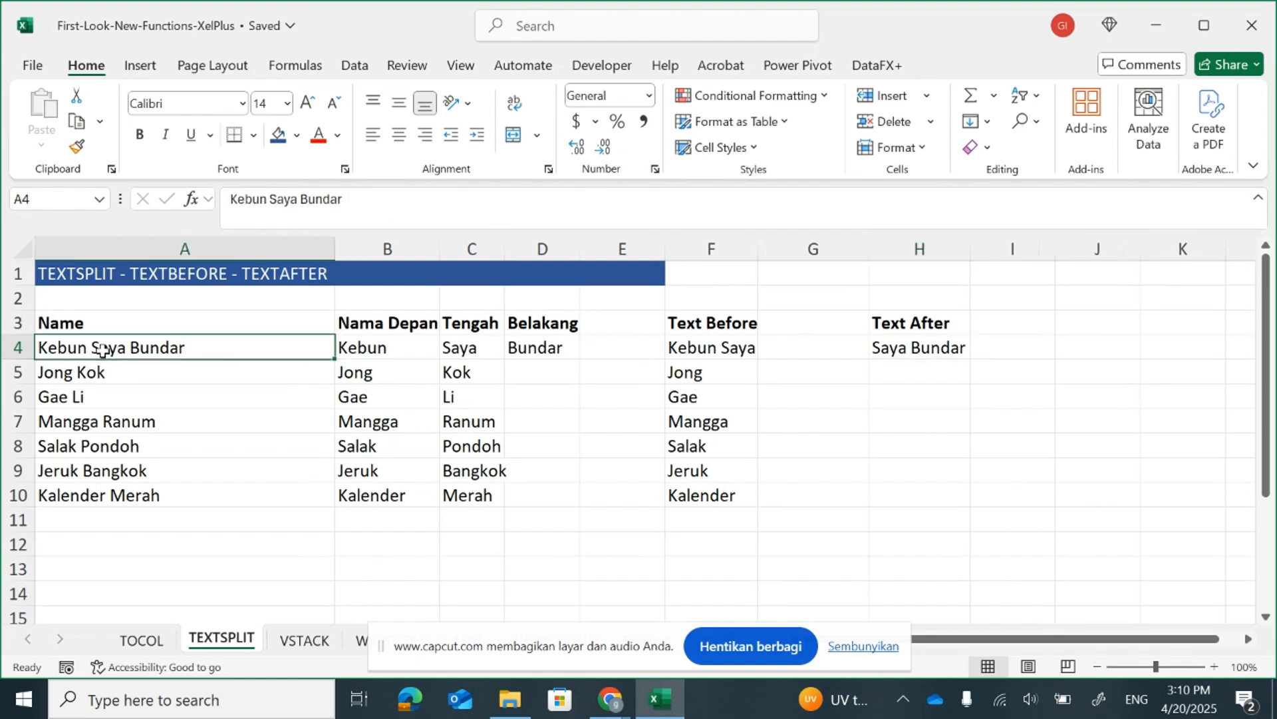
click(270, 199)
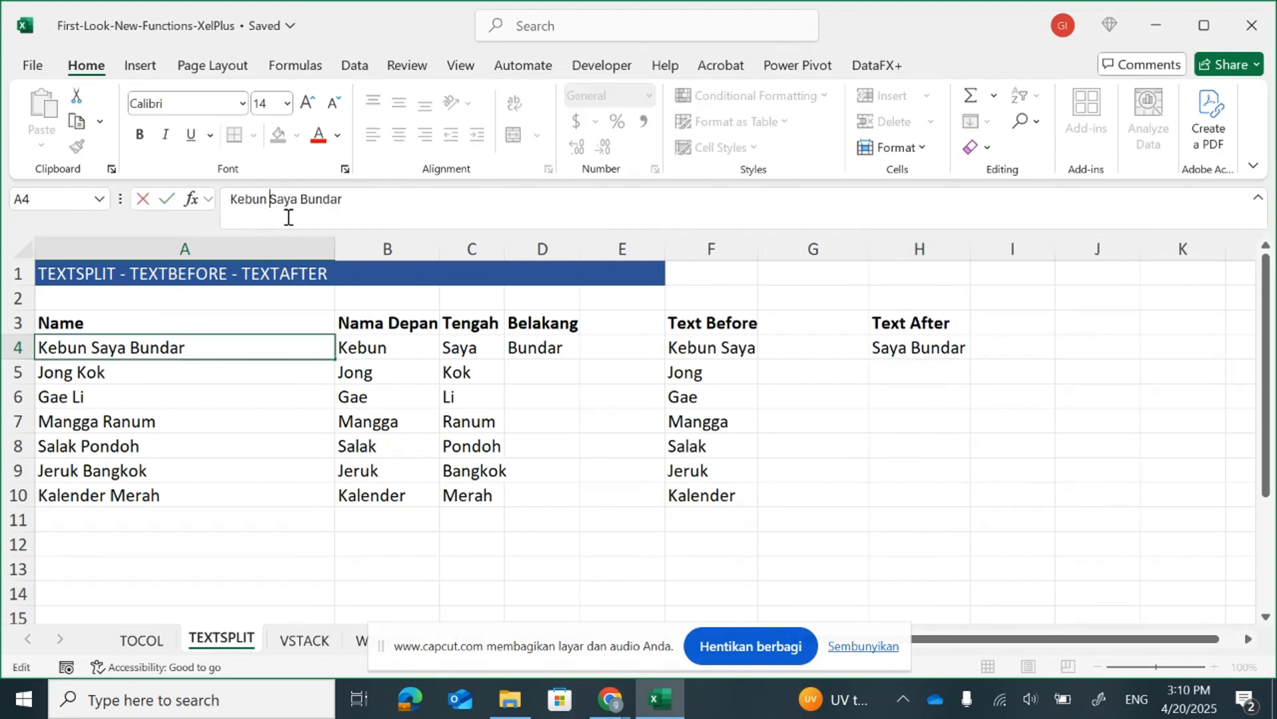
click(933, 354)
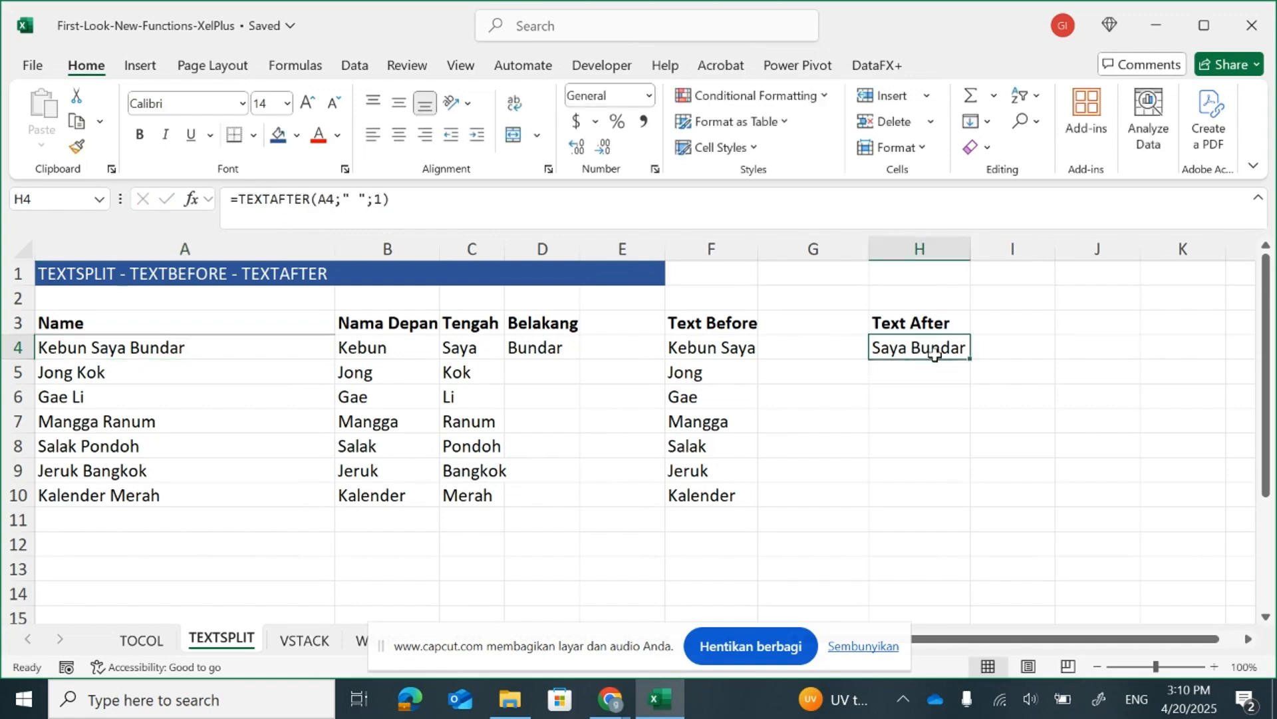
click(98, 353)
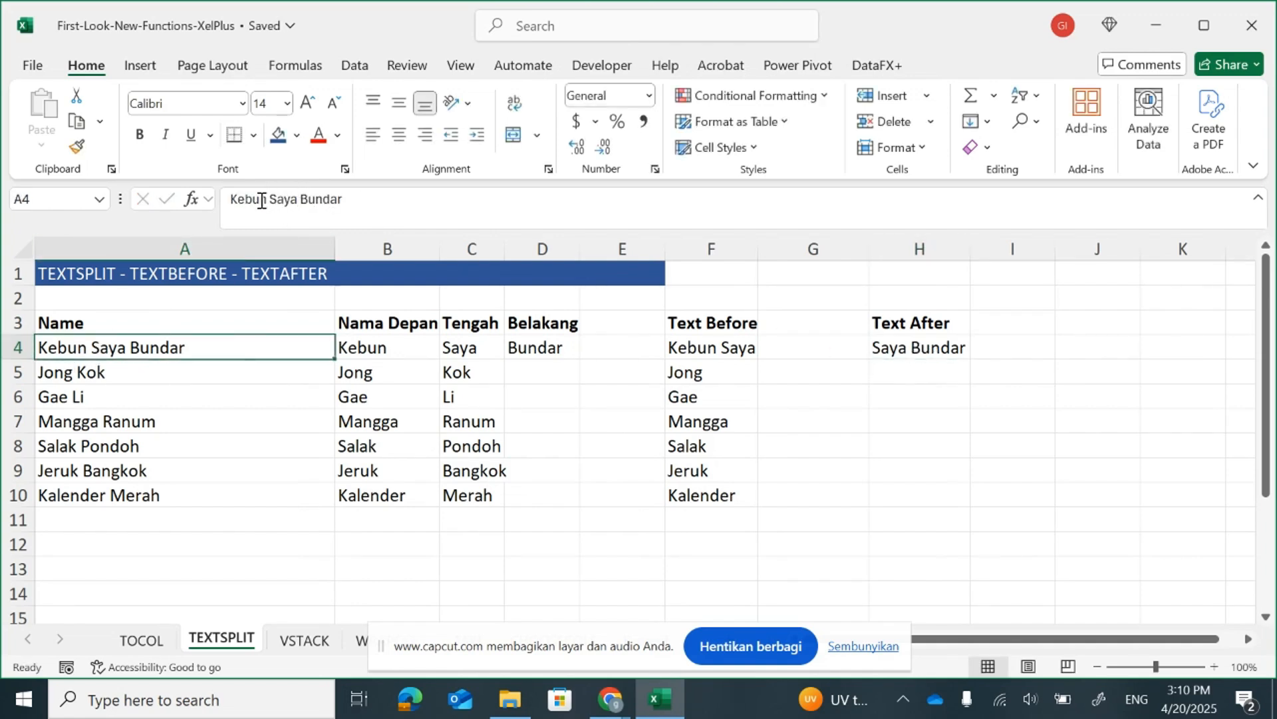
drag(268, 200, 343, 200)
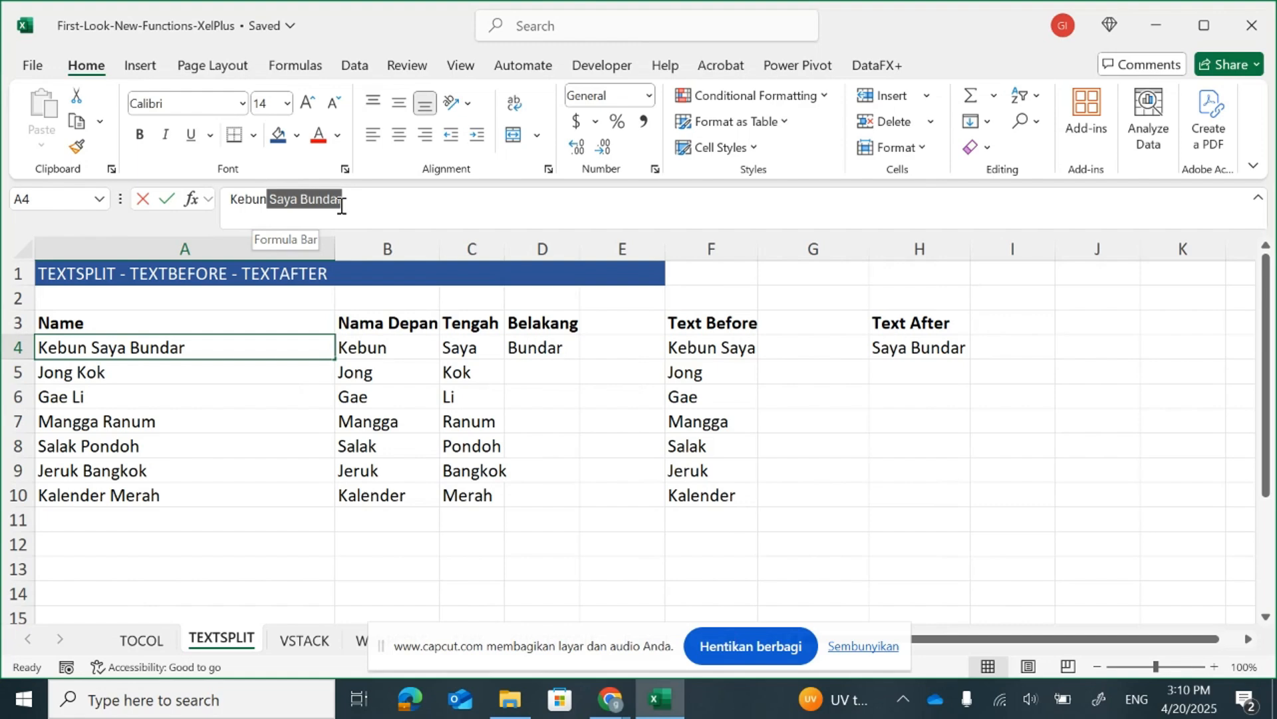
click(942, 484)
Change H4's formula to =TEXTAFTER(A4;" ";2) and compare its result with the full name in A4.
click(920, 351)
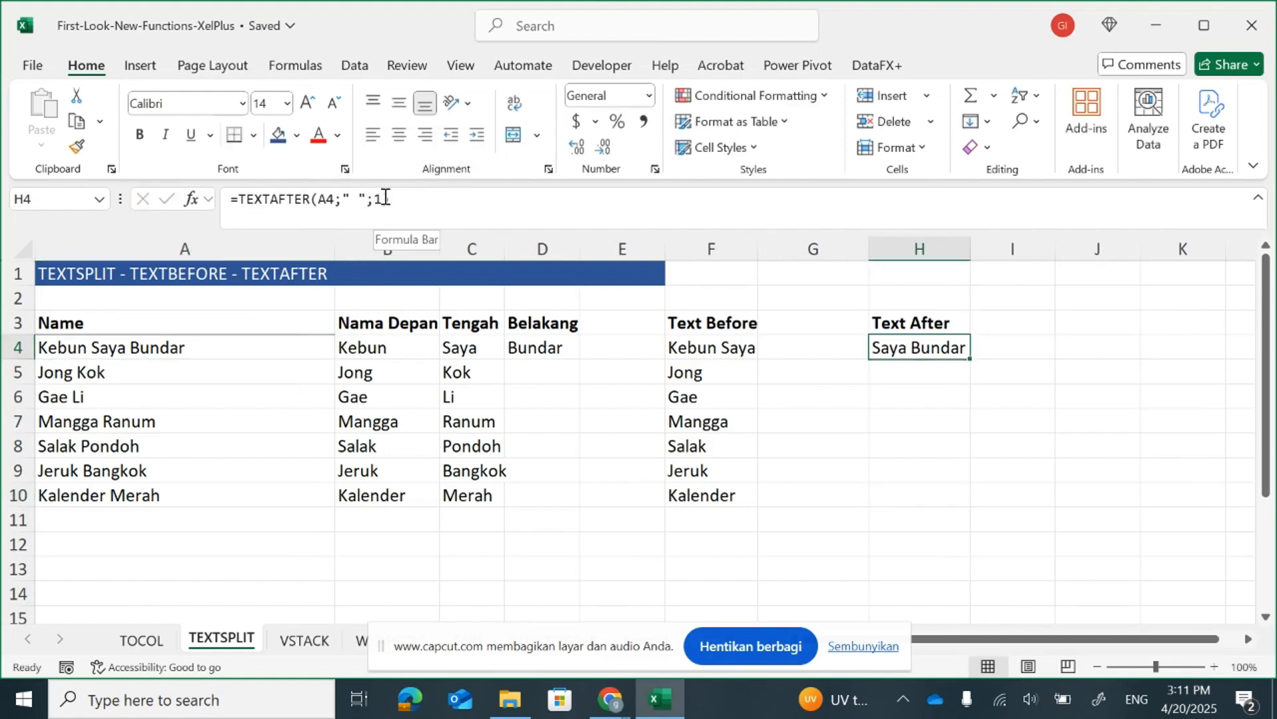
click(428, 205)
key(Left)
key(BackSpace)
text(2)
key(Return)
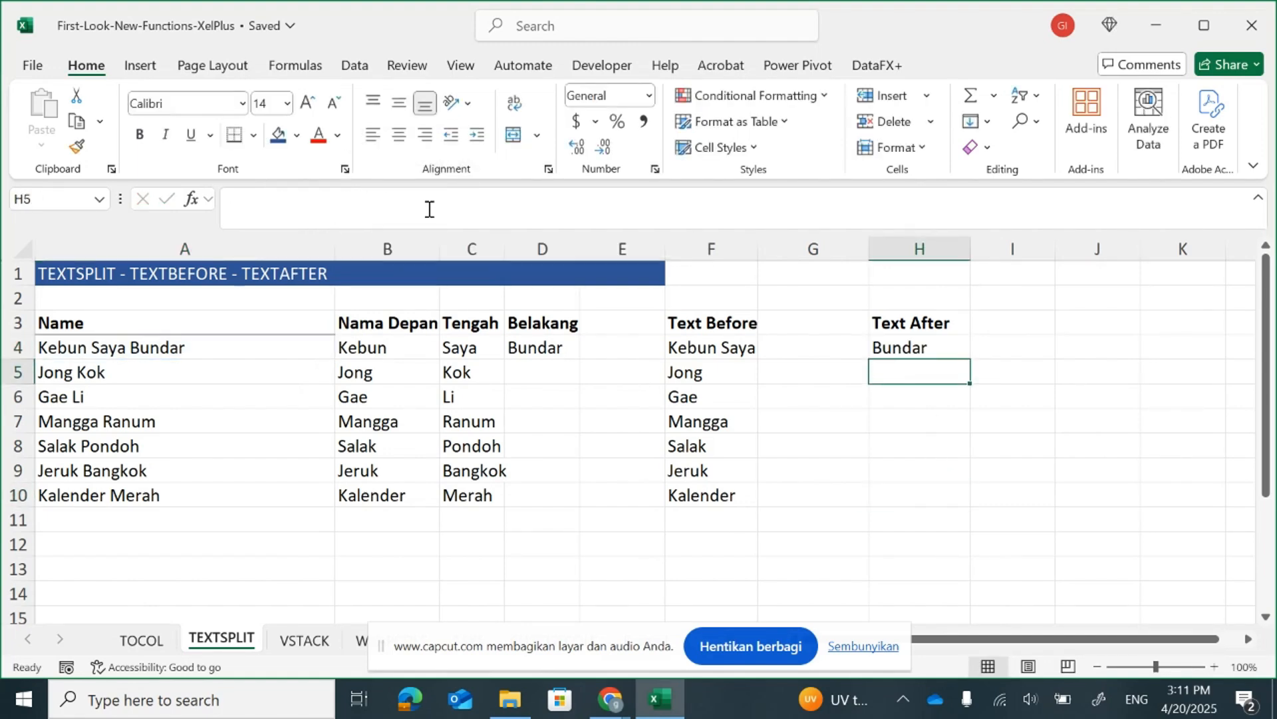
click(918, 347)
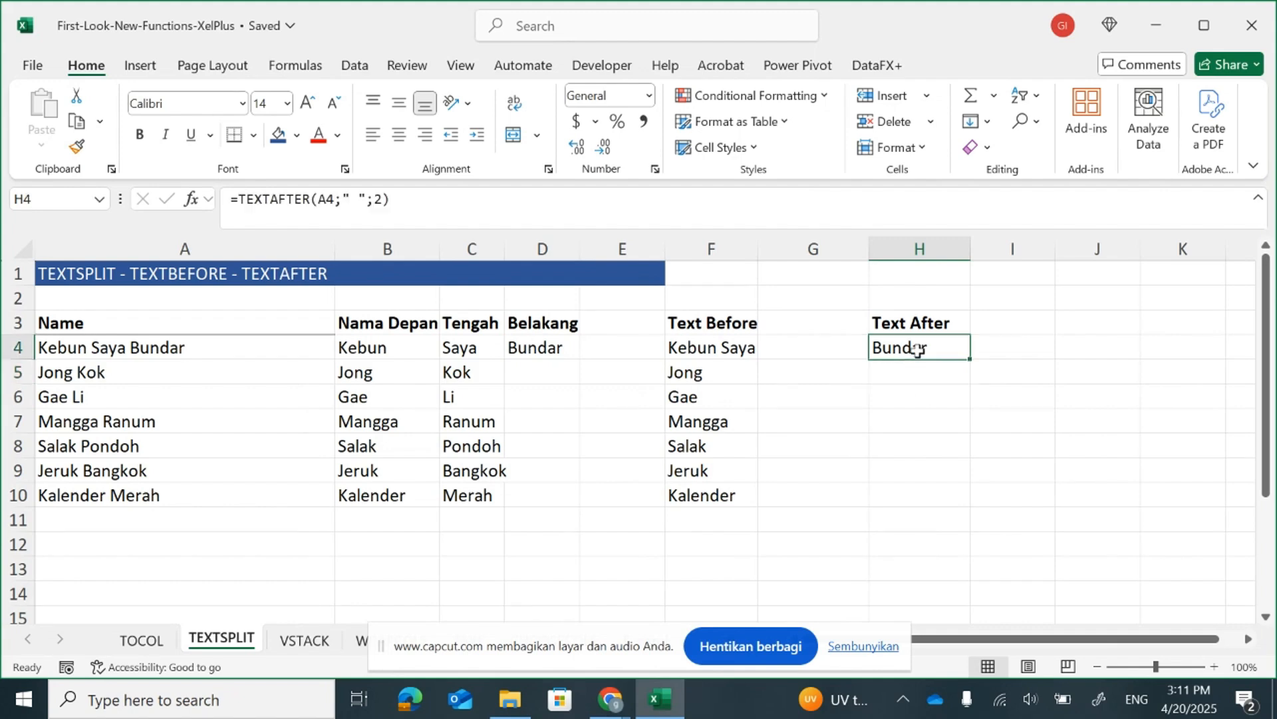
click(88, 347)
click(264, 199)
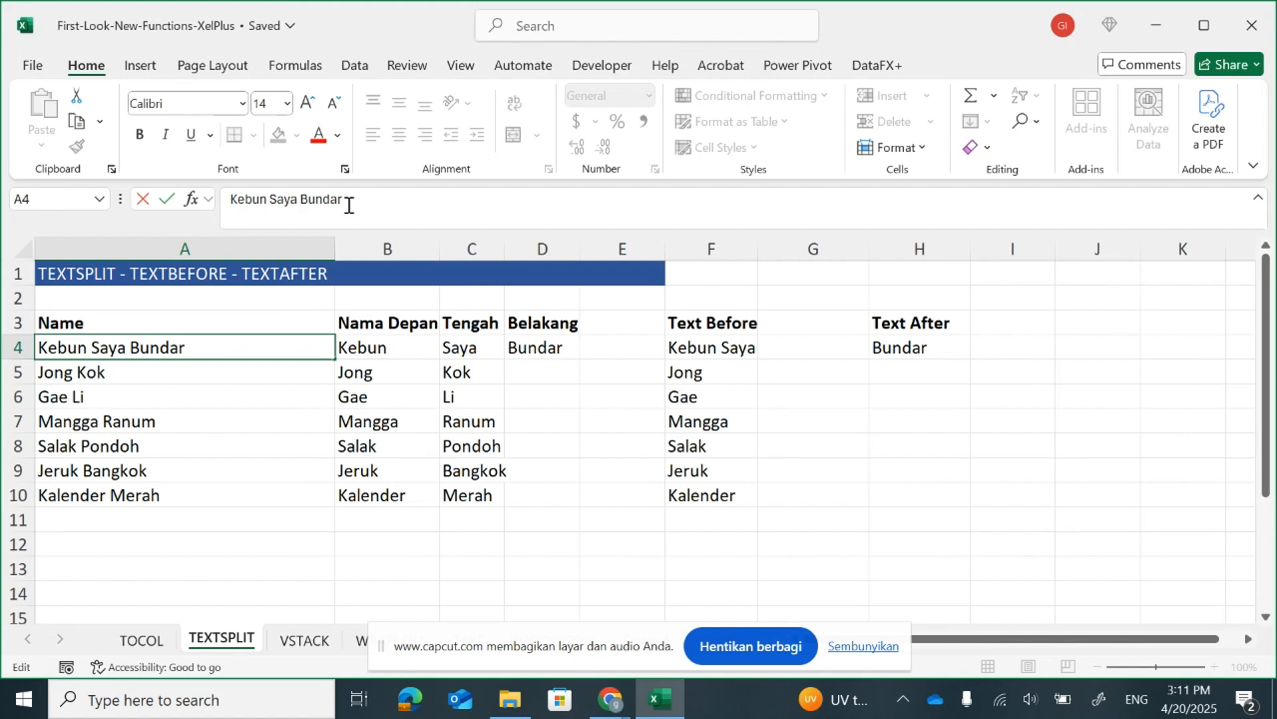
drag(347, 205, 306, 200)
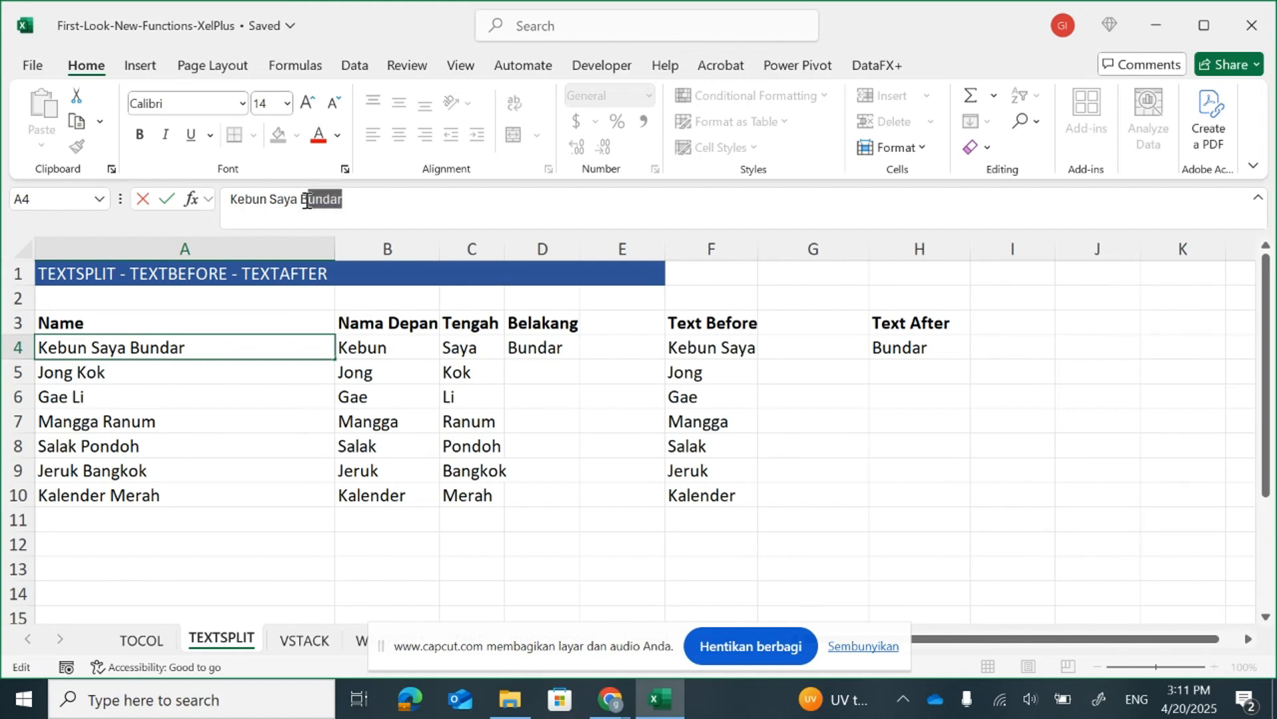
click(892, 450)
Set H4's formula to =TEXTAFTER(A4;" ";1) and fill it down to H10.
click(938, 340)
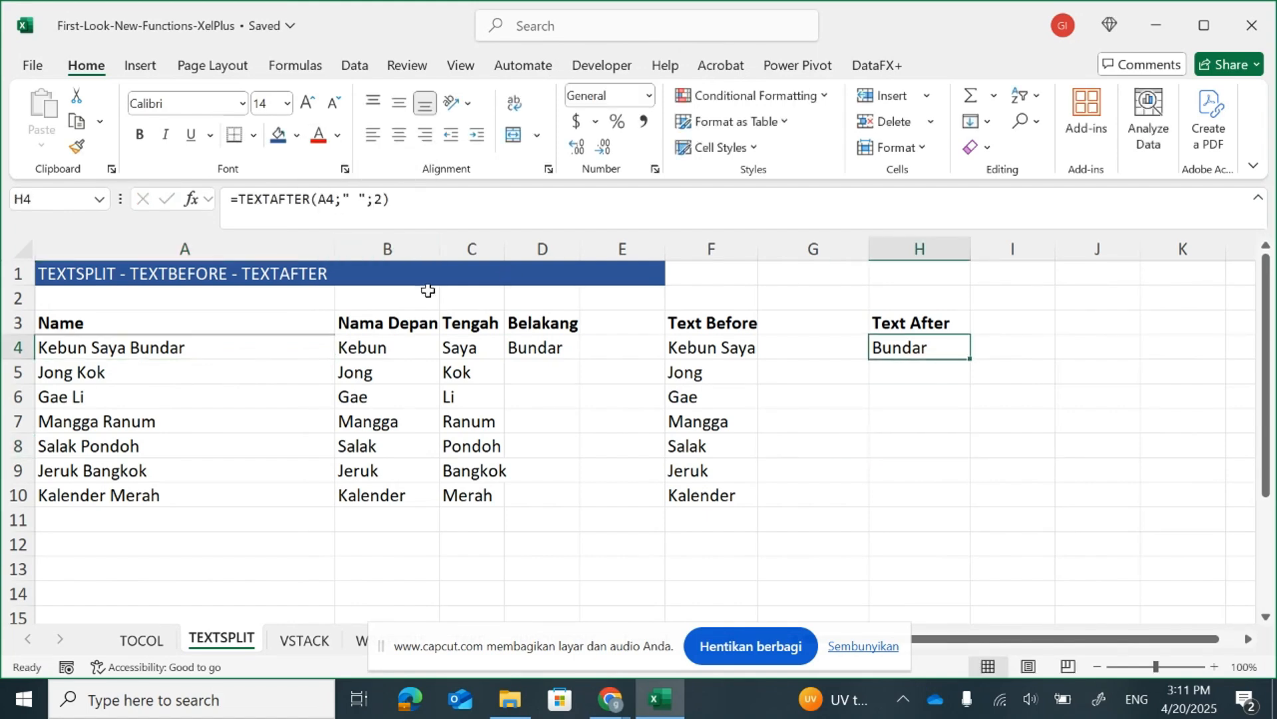
click(382, 202)
key(BackSpace)
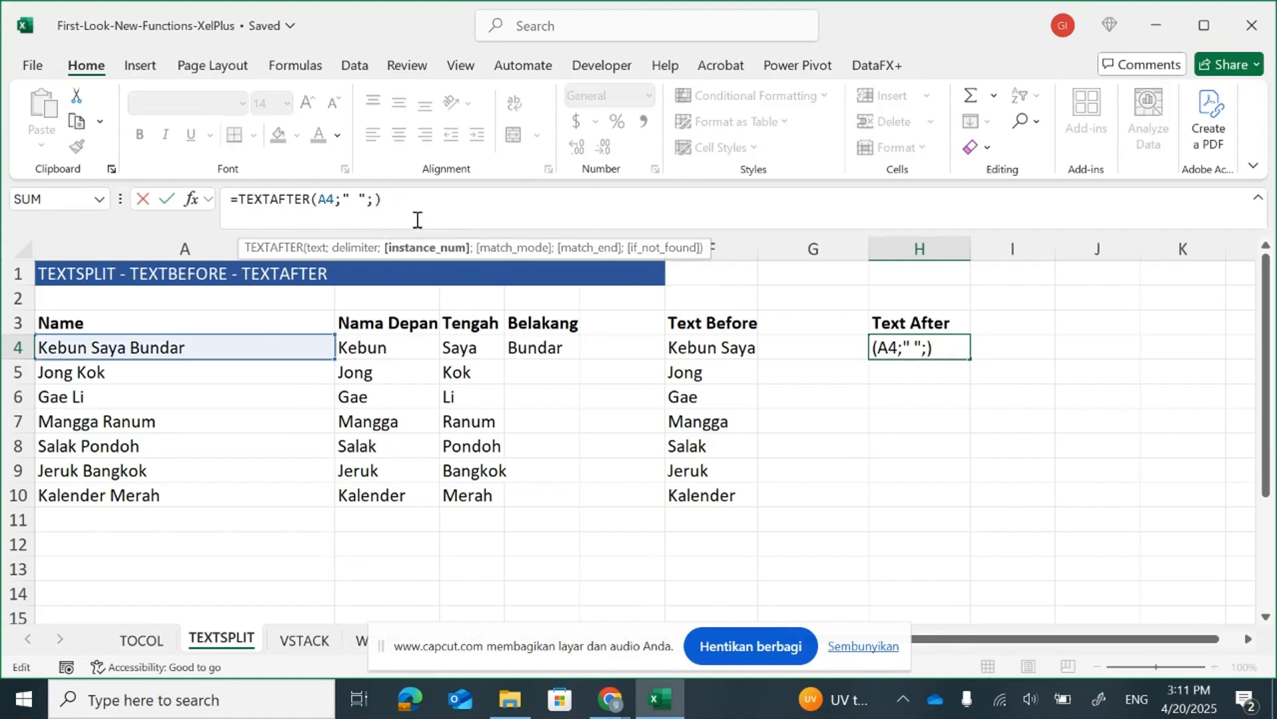
text(1)
key(Return)
key(Up)
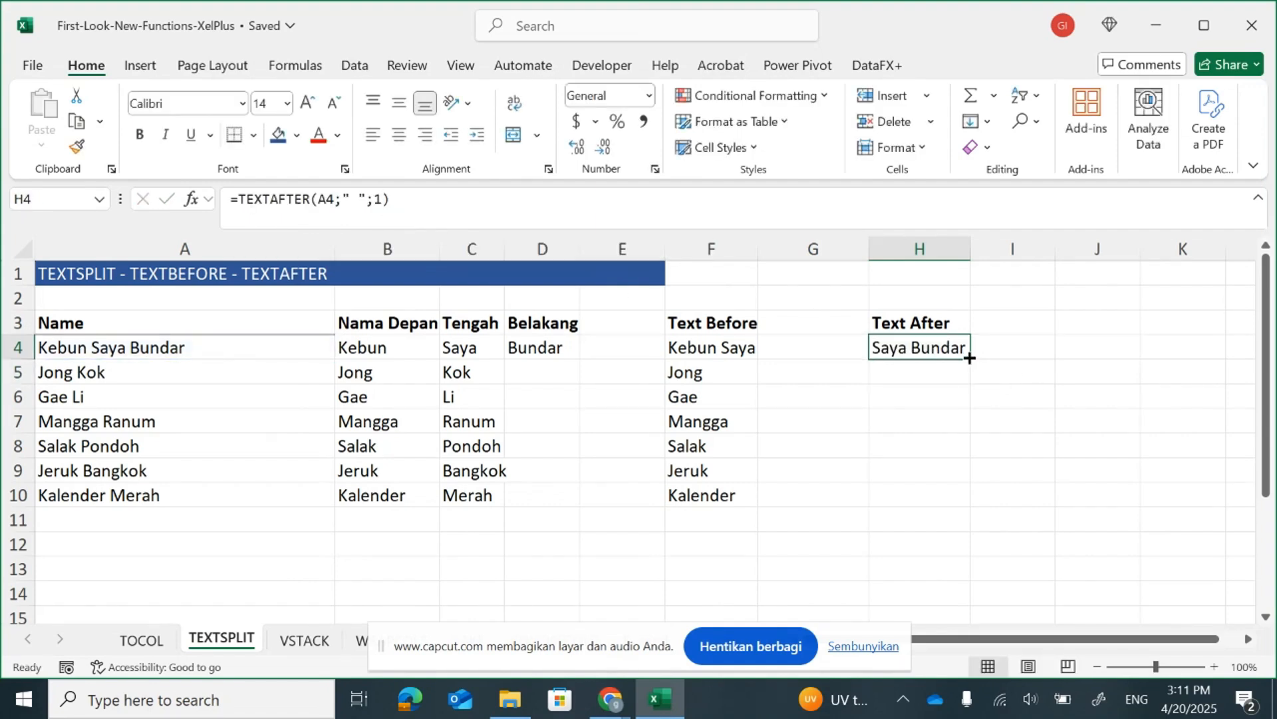
drag(969, 358, 963, 500)
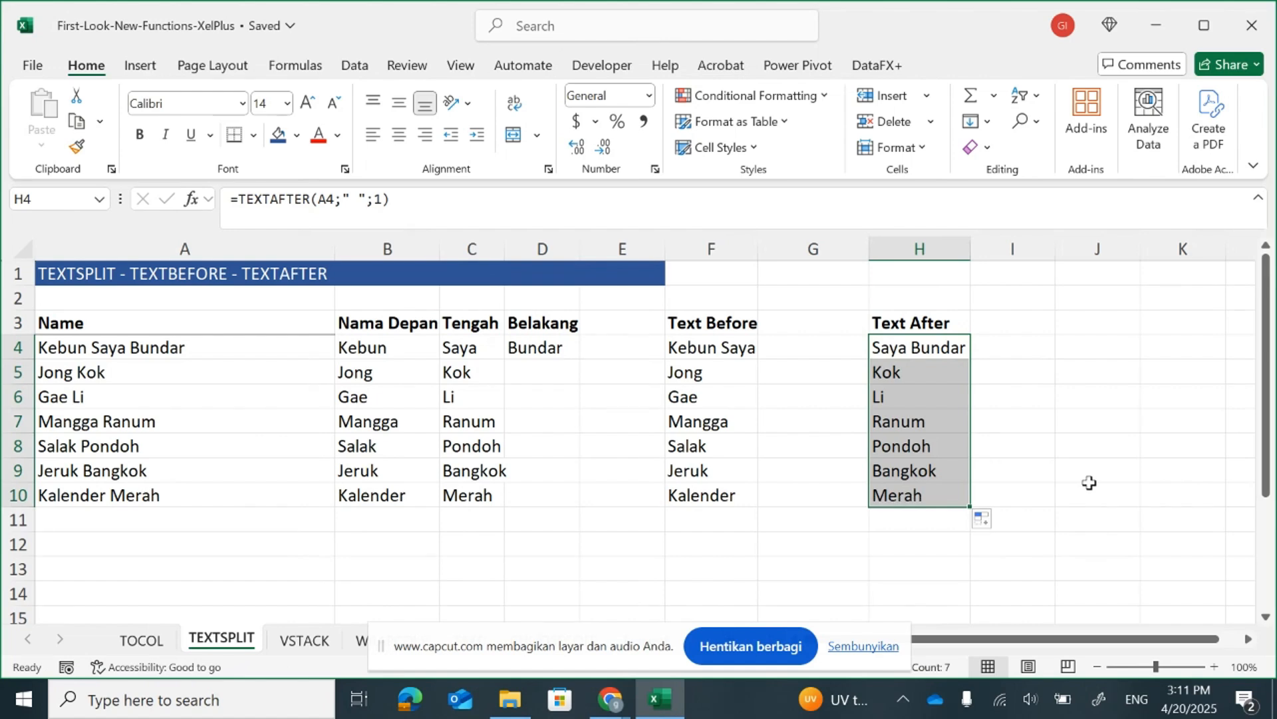
click(1062, 459)
Examine the TEXTAFTER formulas in column H and compare each row's result with the Text Before result in column F.
click(913, 380)
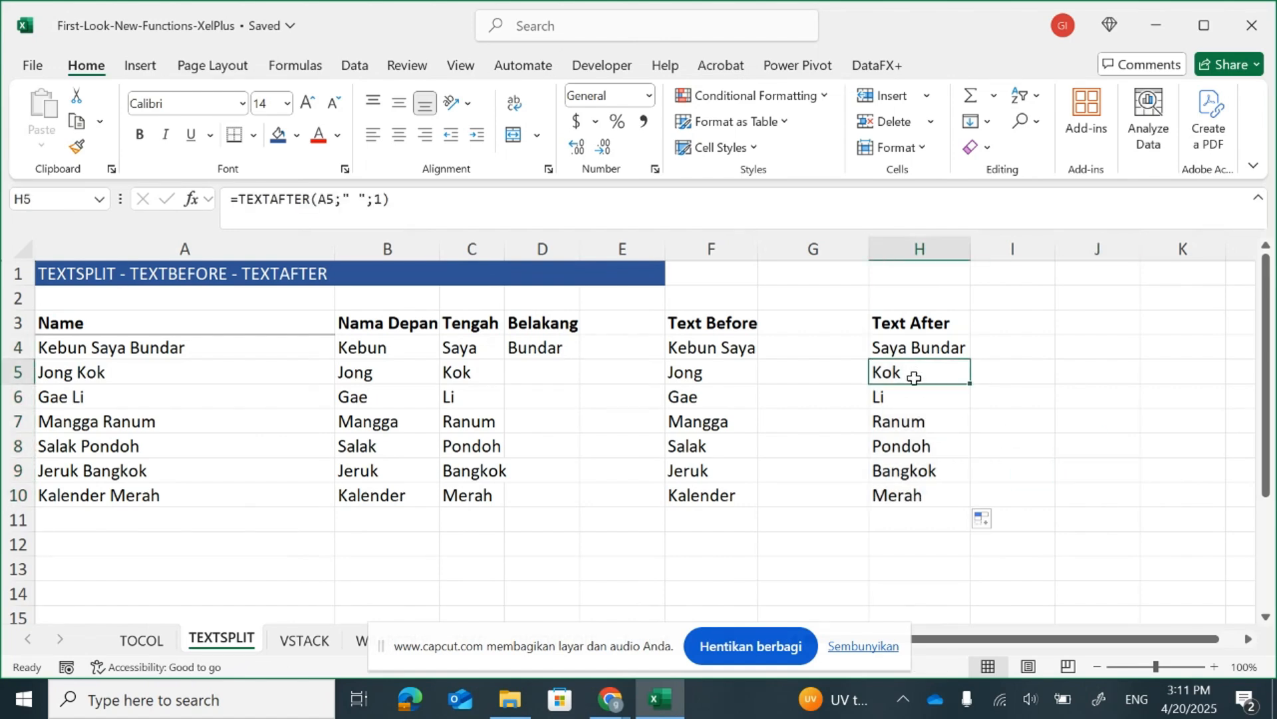
click(914, 399)
click(913, 498)
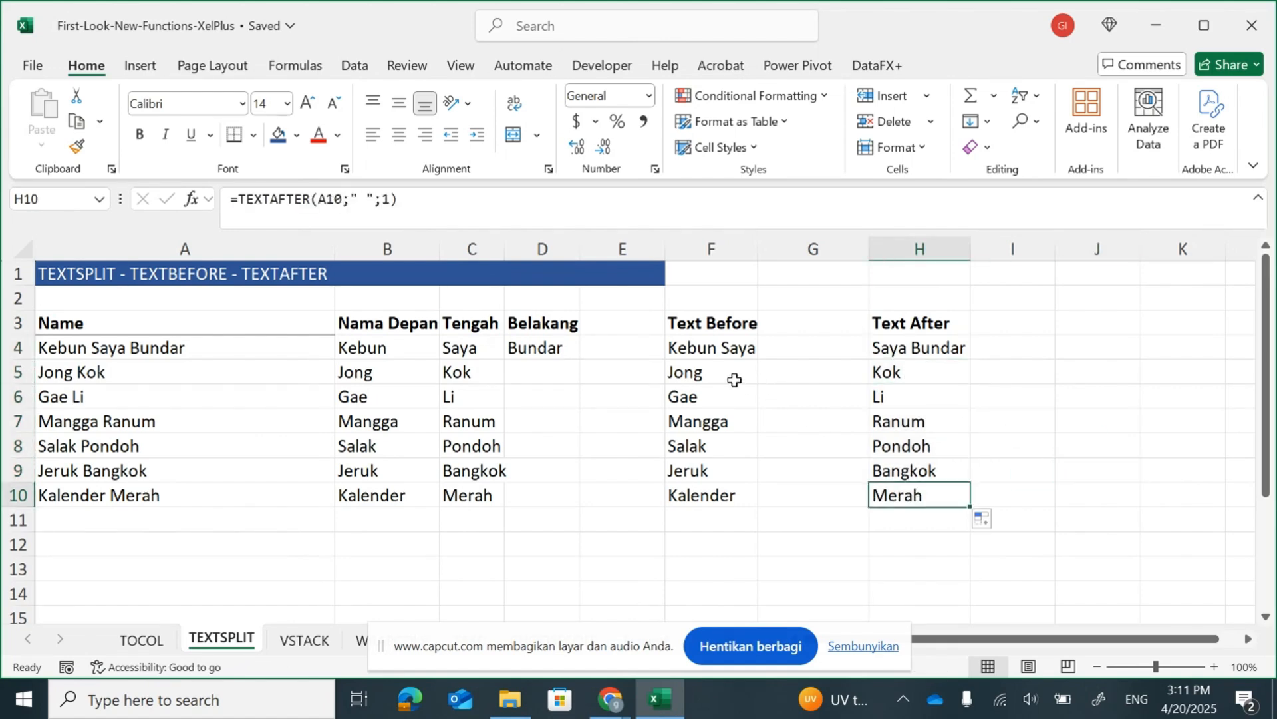
click(696, 374)
click(878, 373)
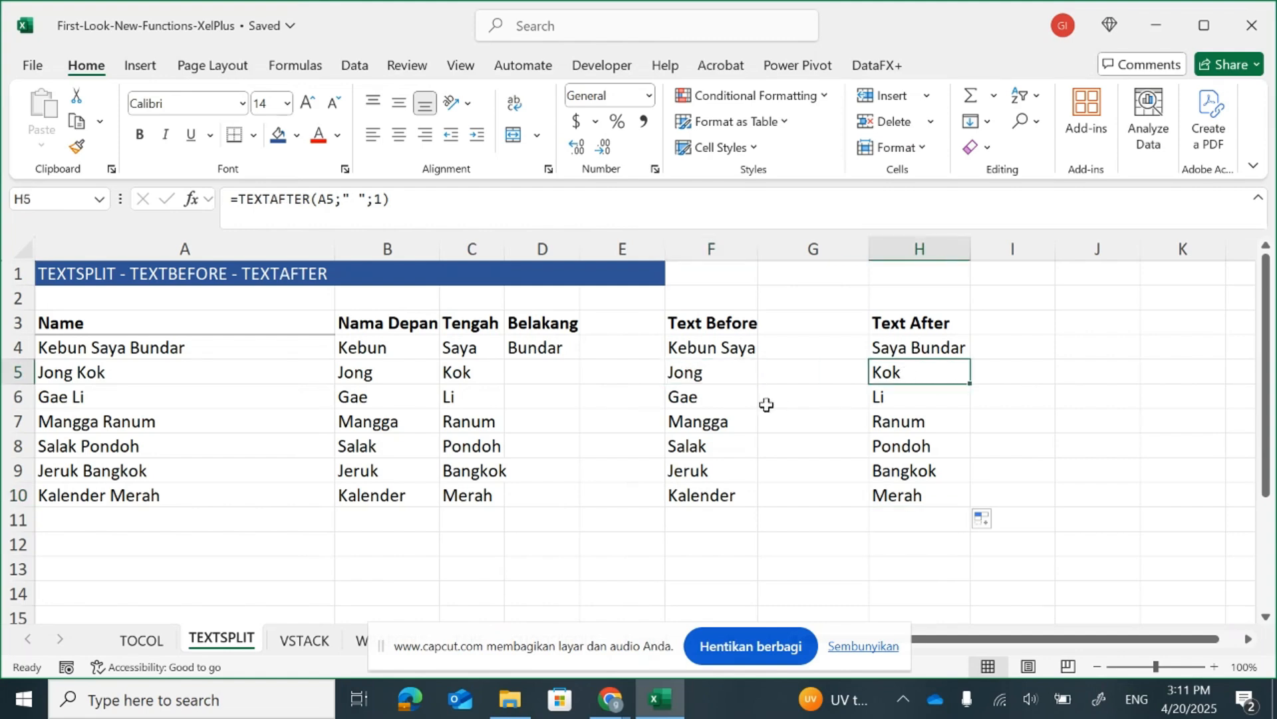
click(687, 399)
click(888, 399)
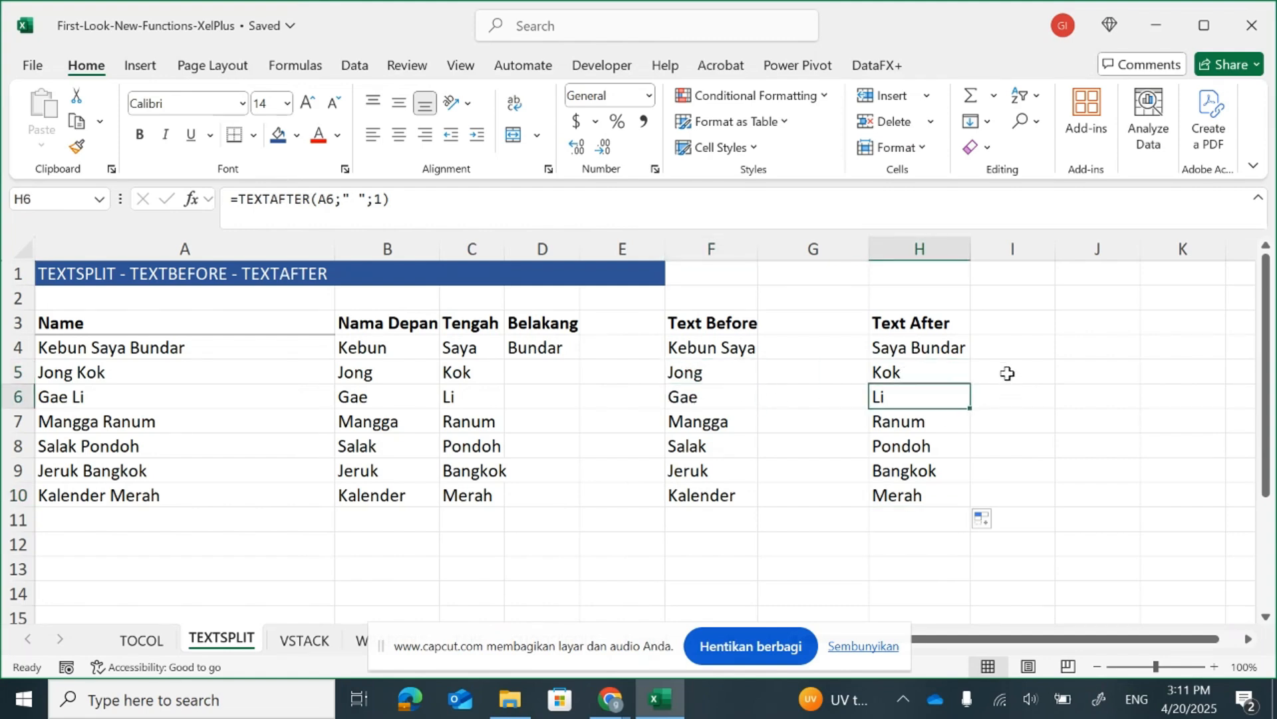
click(727, 495)
click(931, 500)
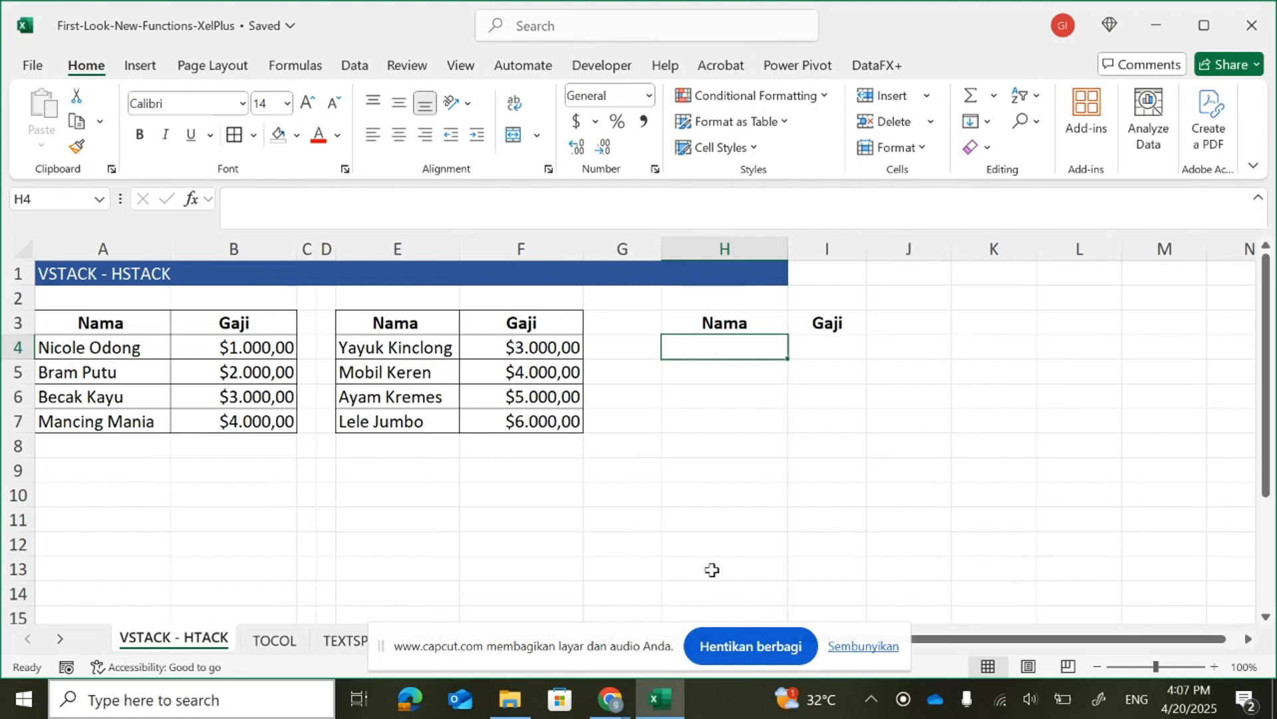
On the VSTACK - HTACK sheet, enter =VSTACK(A4:B7;E4:F7) in H4 to stack both Nama and Gaji tables vertically.
click(93, 326)
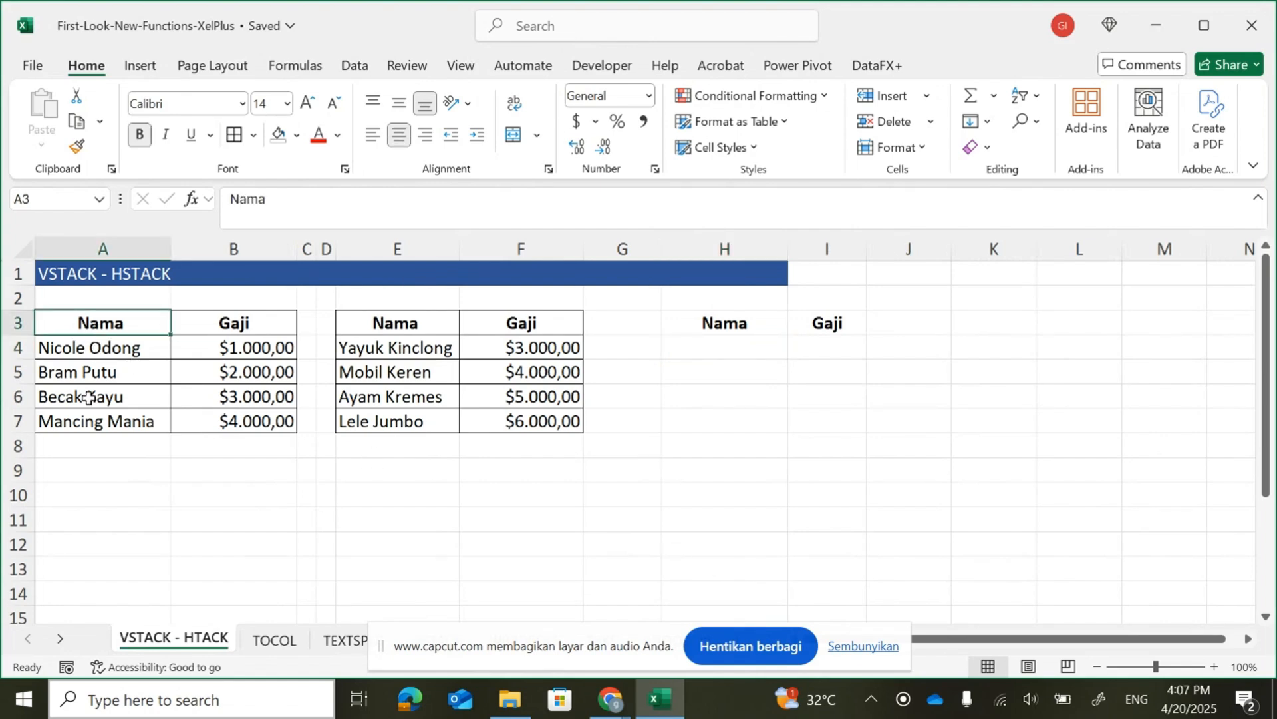
click(259, 331)
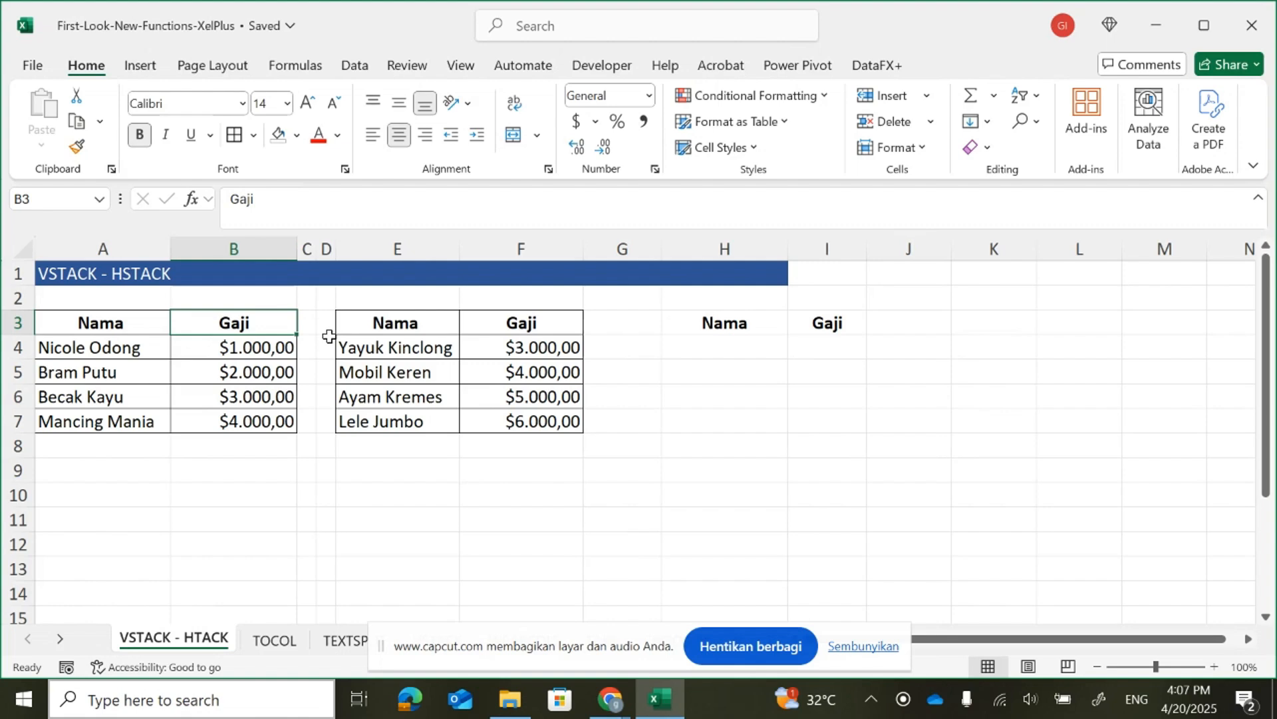
click(393, 324)
click(504, 329)
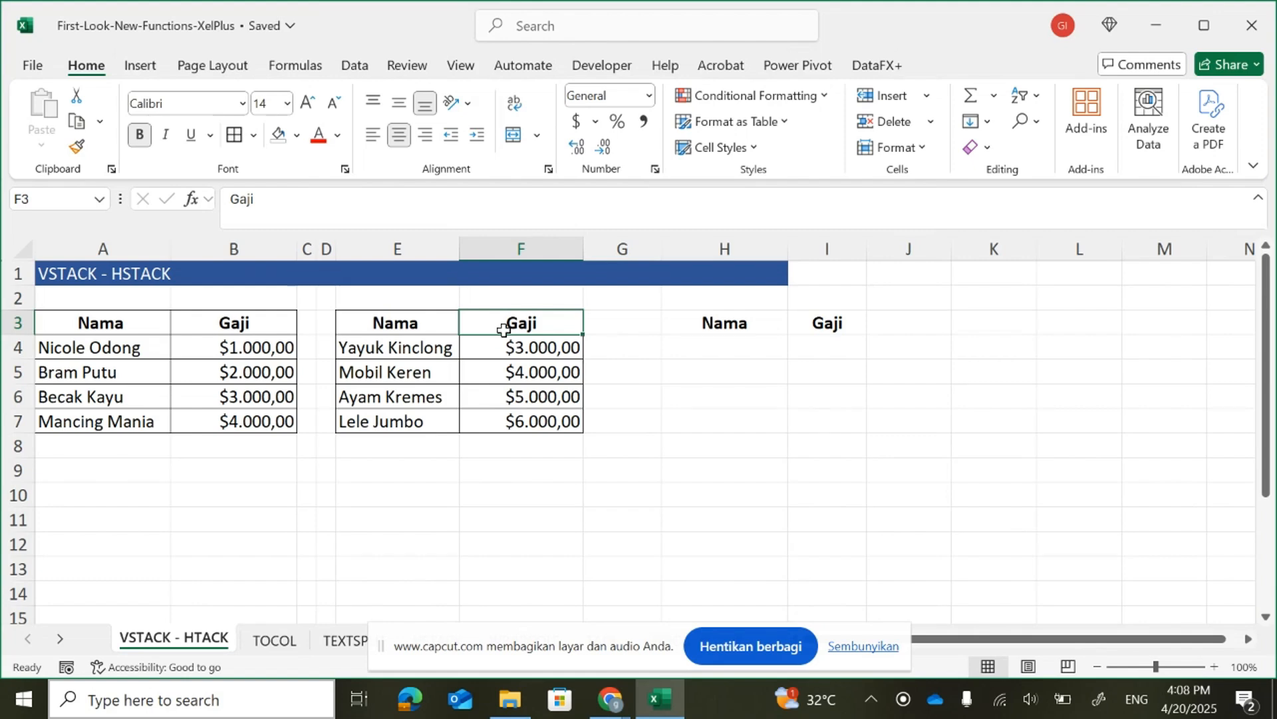
key(Right)
key(Right)
key(Down)
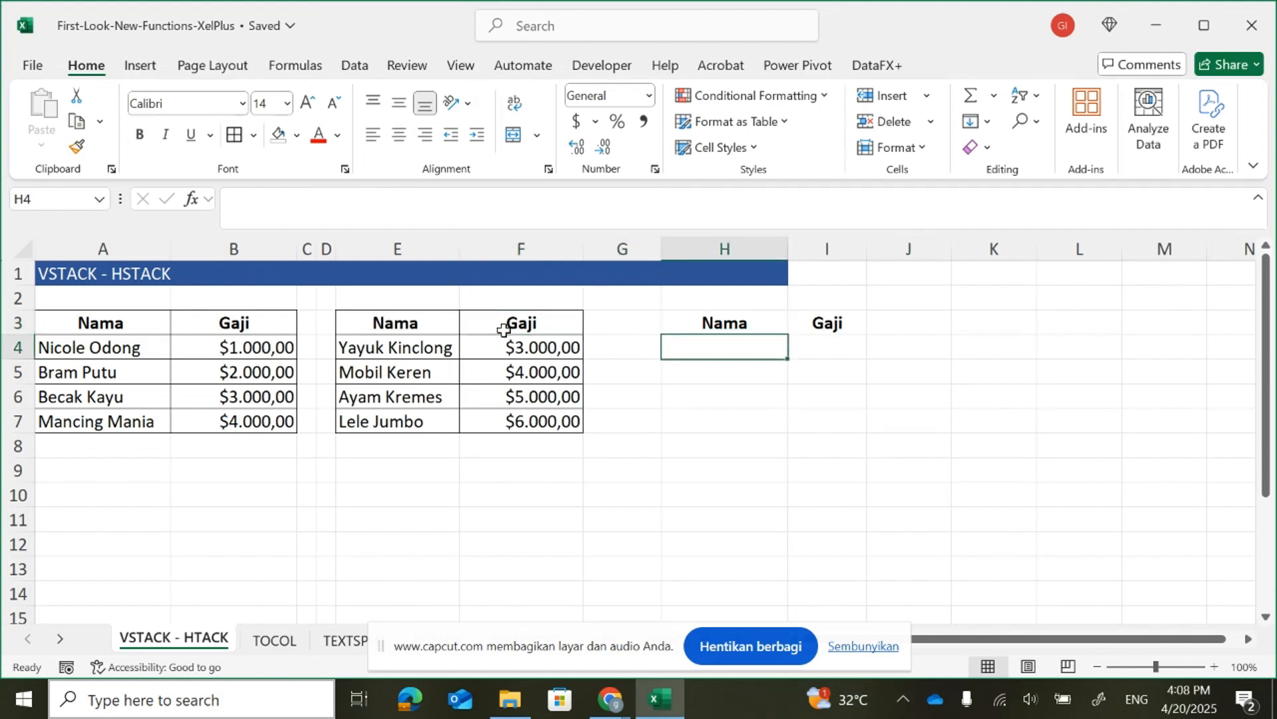
text(=vsta)
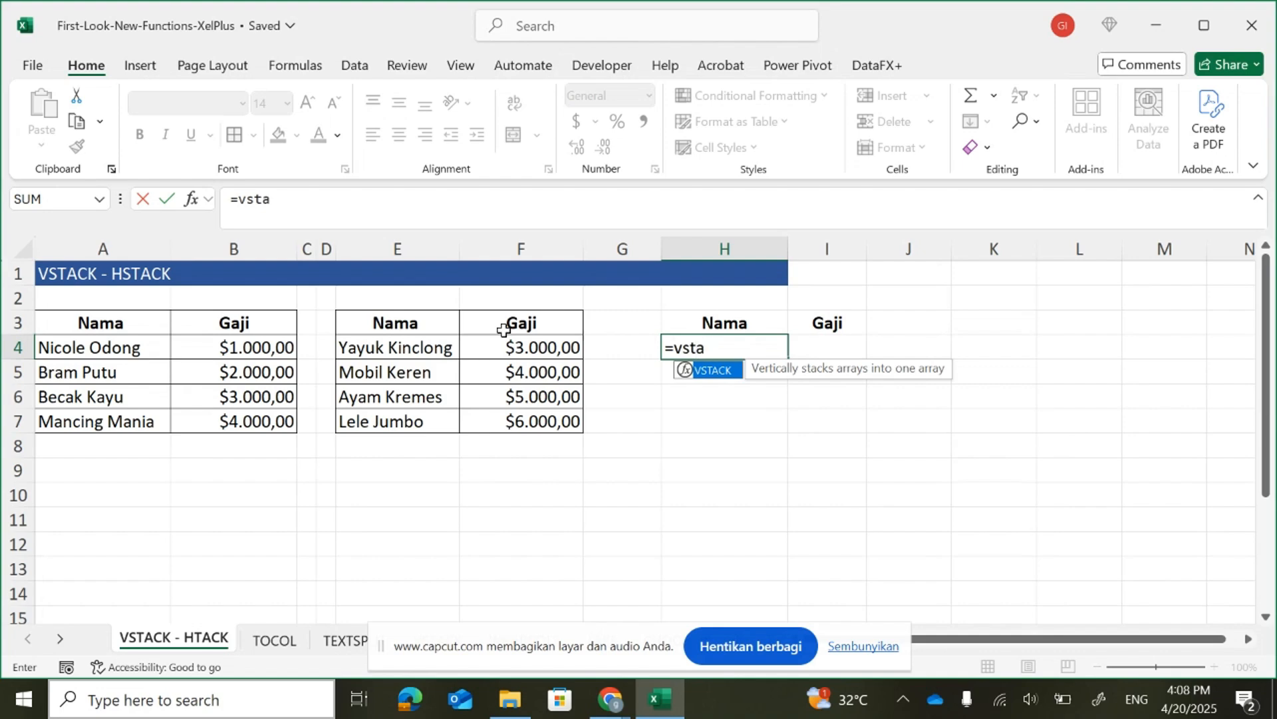
text(ck()
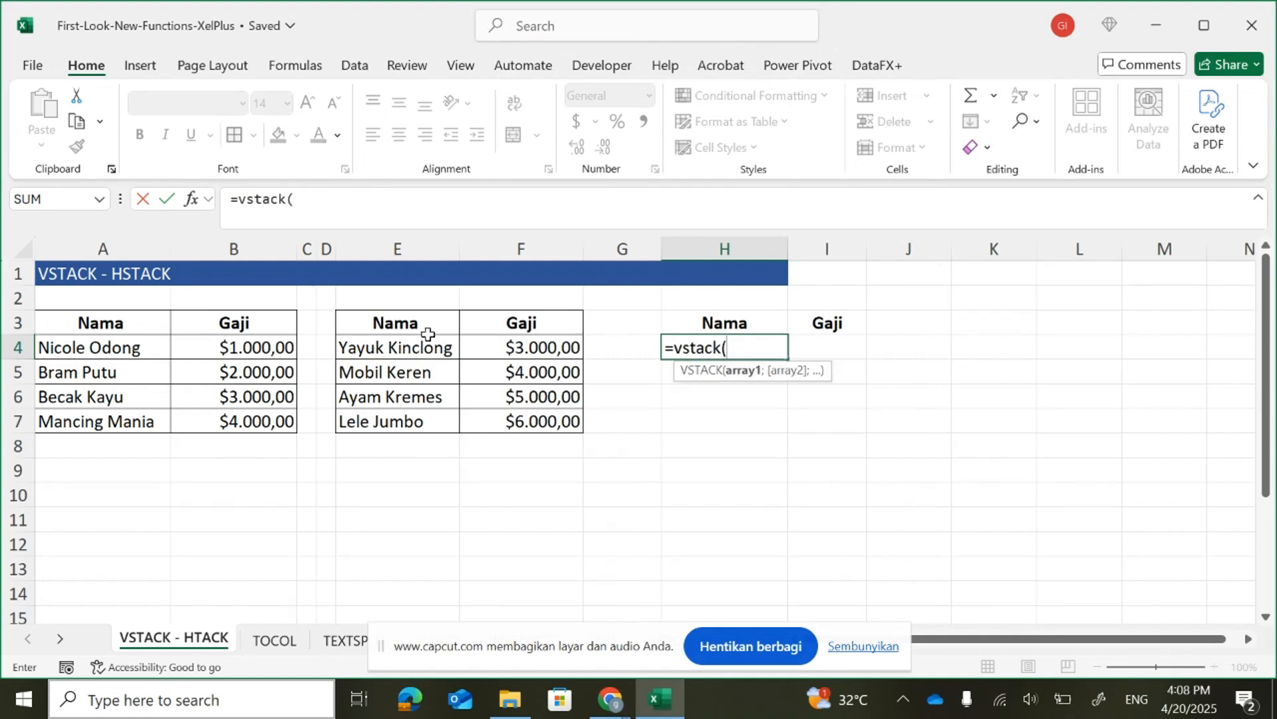
drag(66, 347, 221, 419)
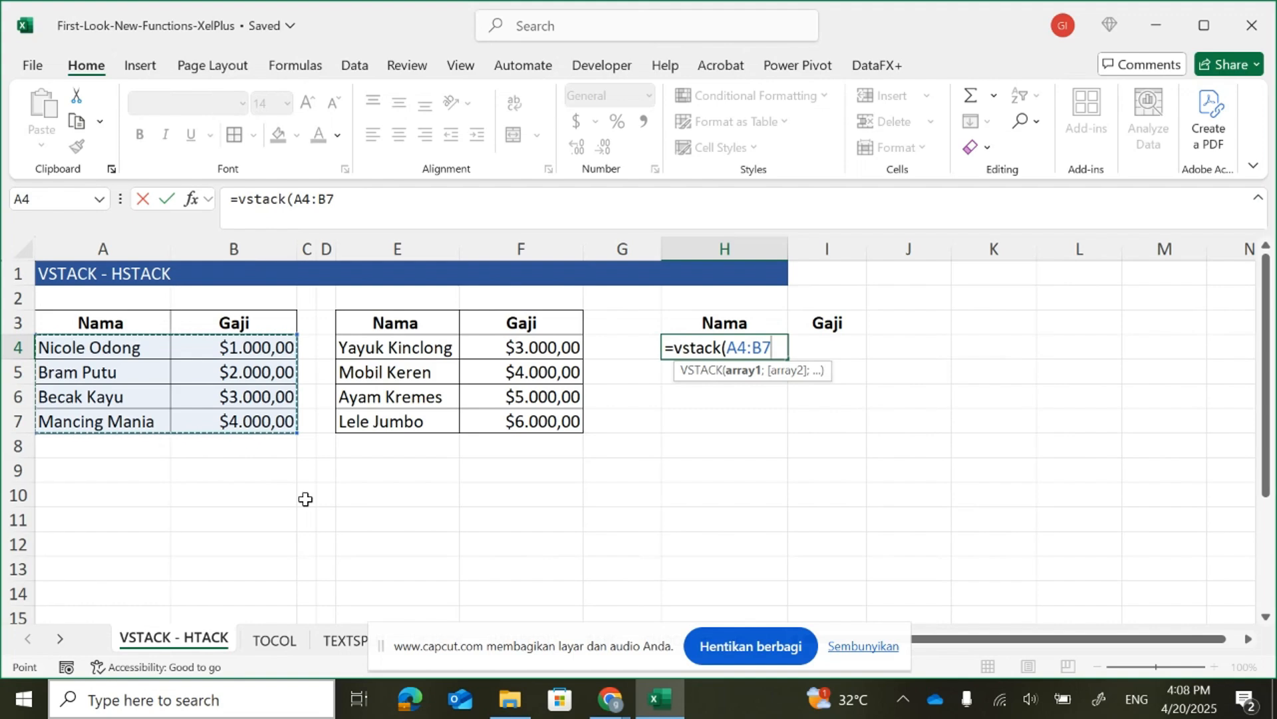
text(;)
drag(356, 351, 518, 408)
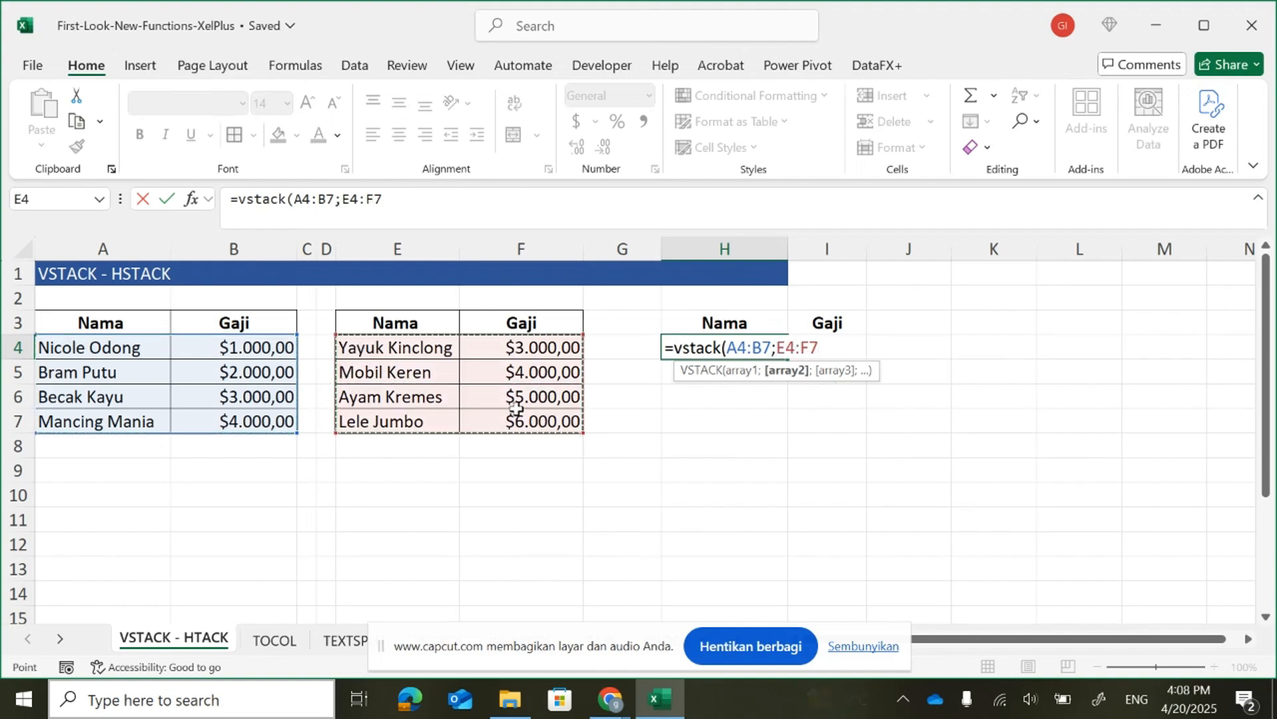
key(Return)
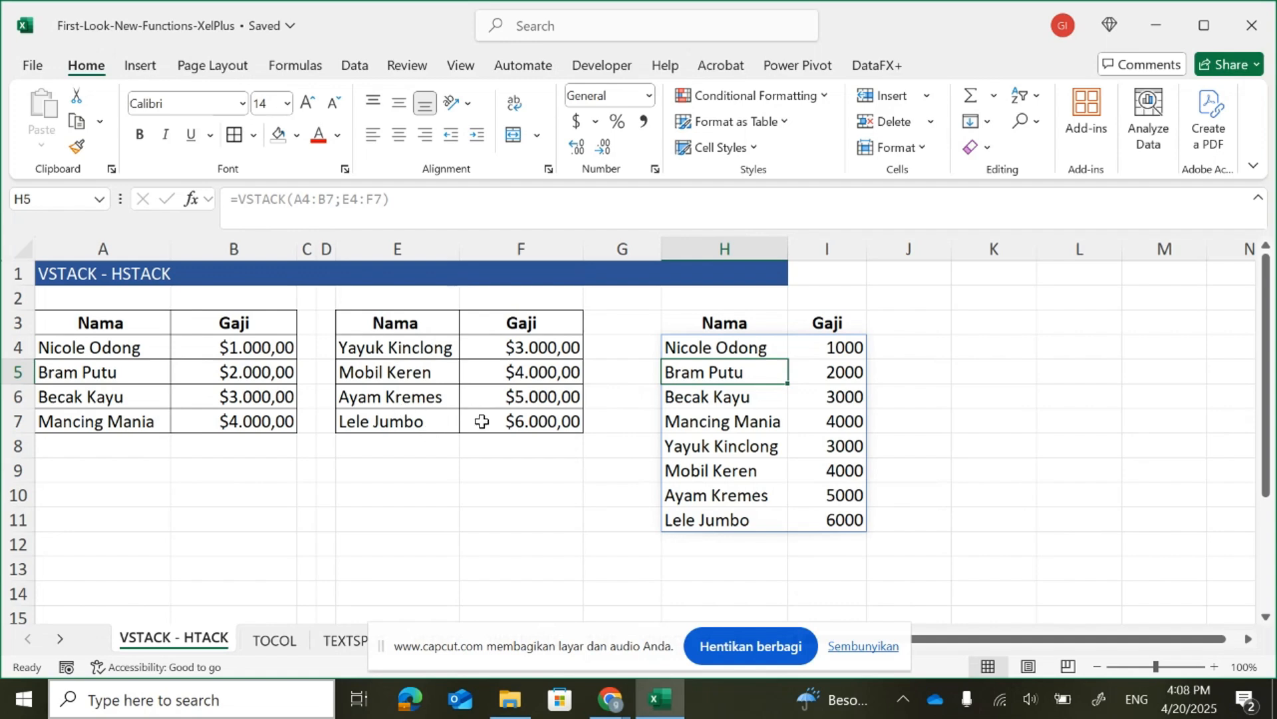
click(710, 520)
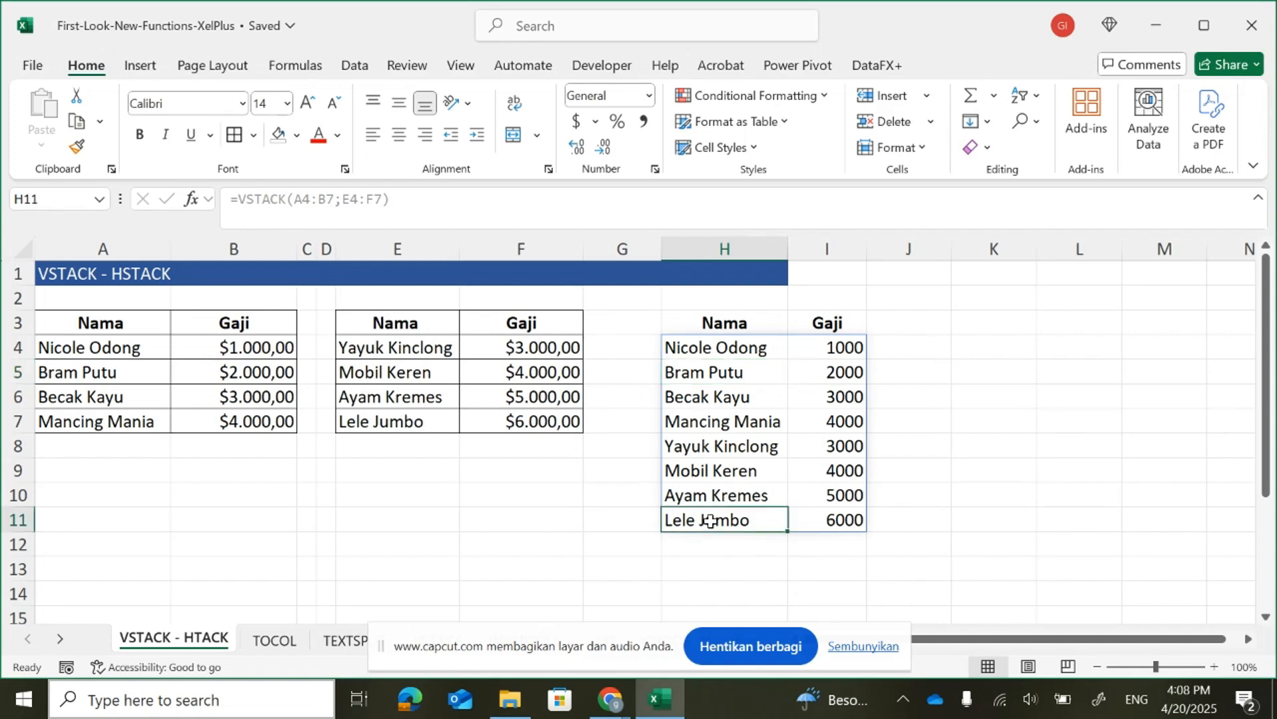
click(967, 520)
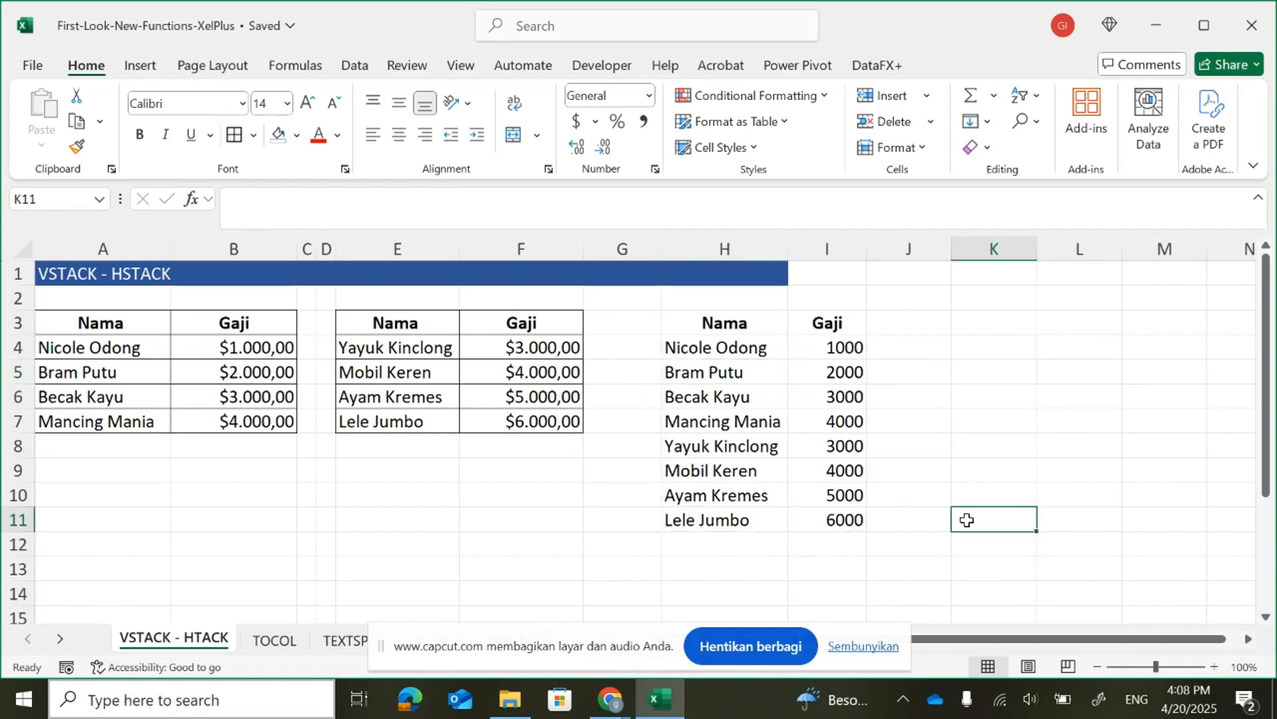
Add a record below the first salary table, with a new person's name in A8 and a salary of 7000 in B8.
click(81, 452)
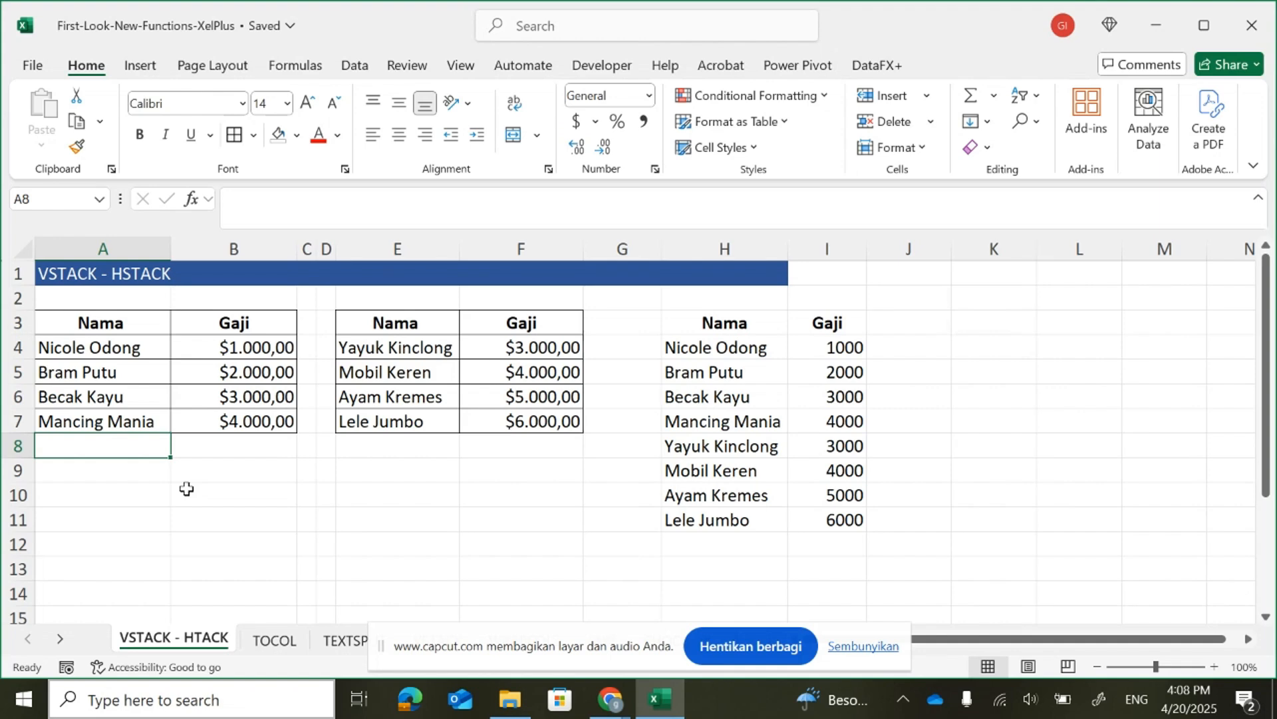
text(Je)
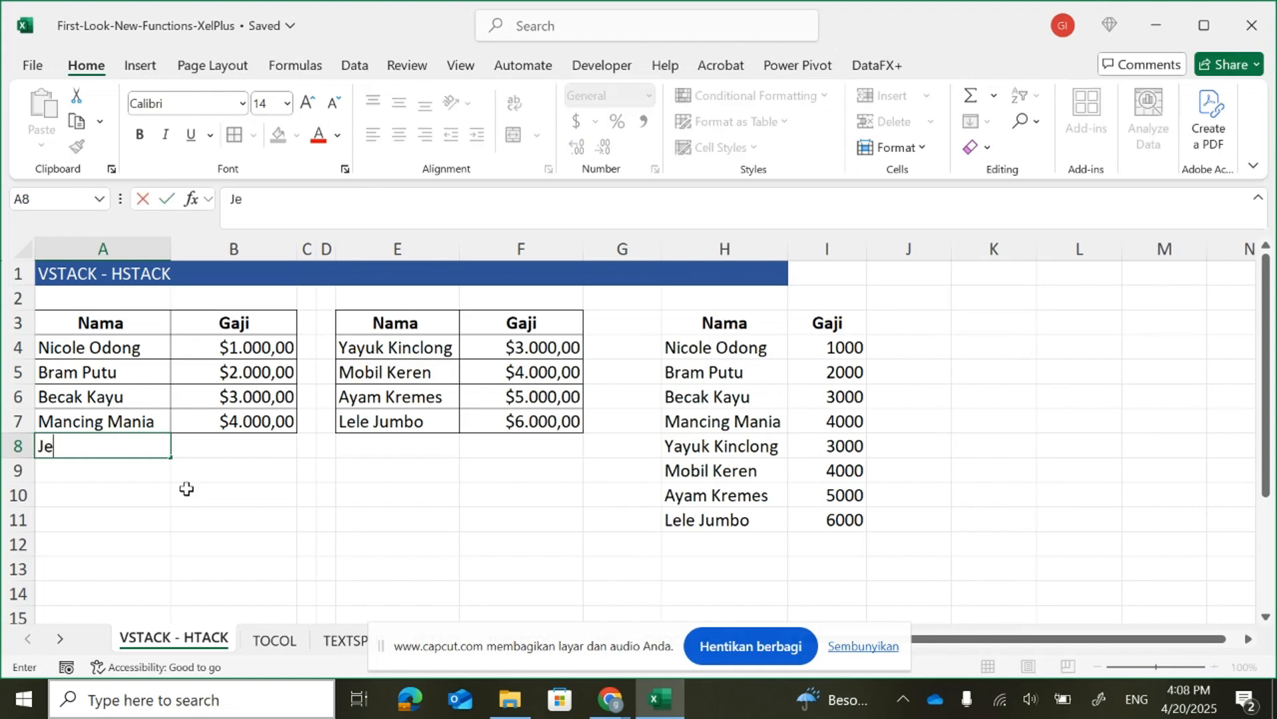
text(ruk Nipis)
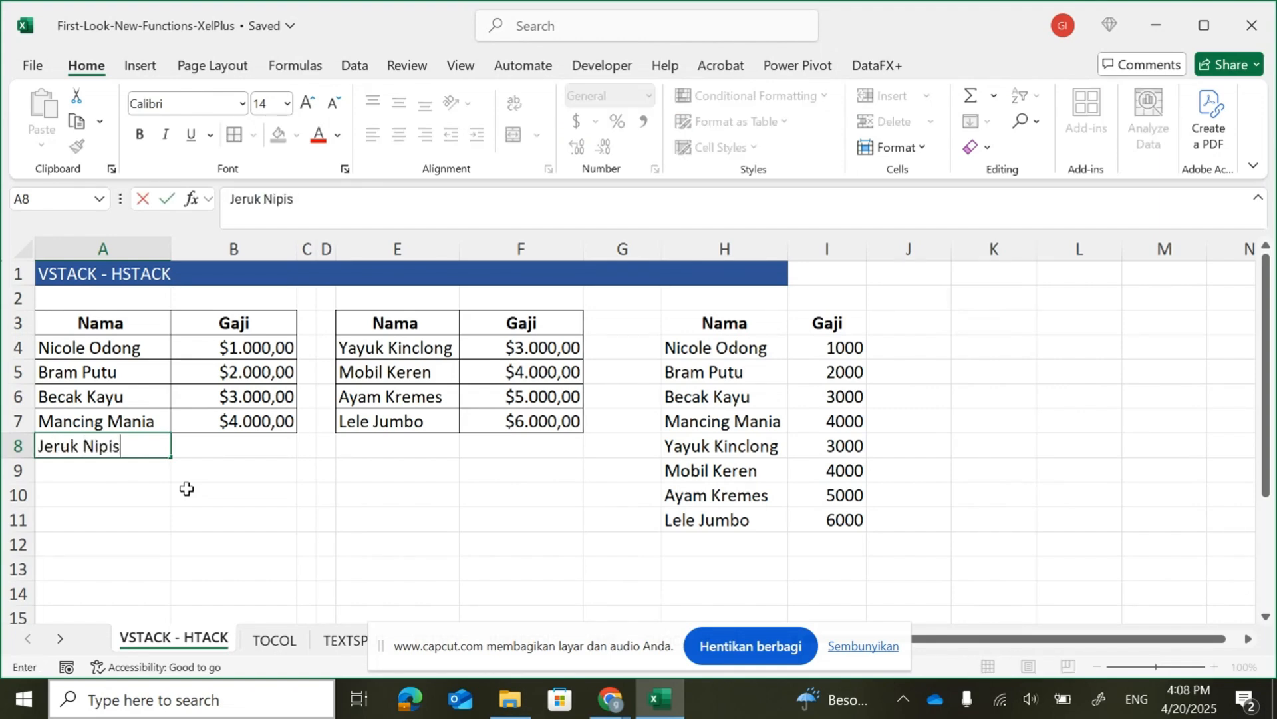
key(Tab)
text(70)
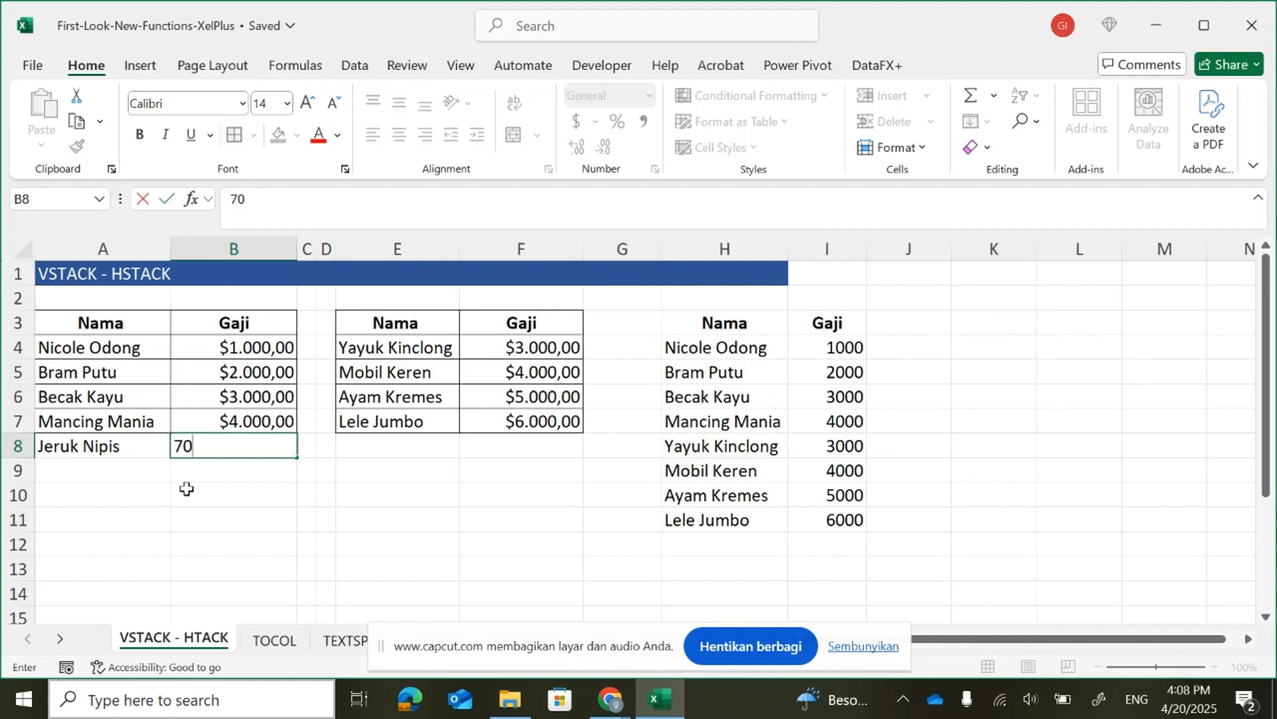
key(Return)
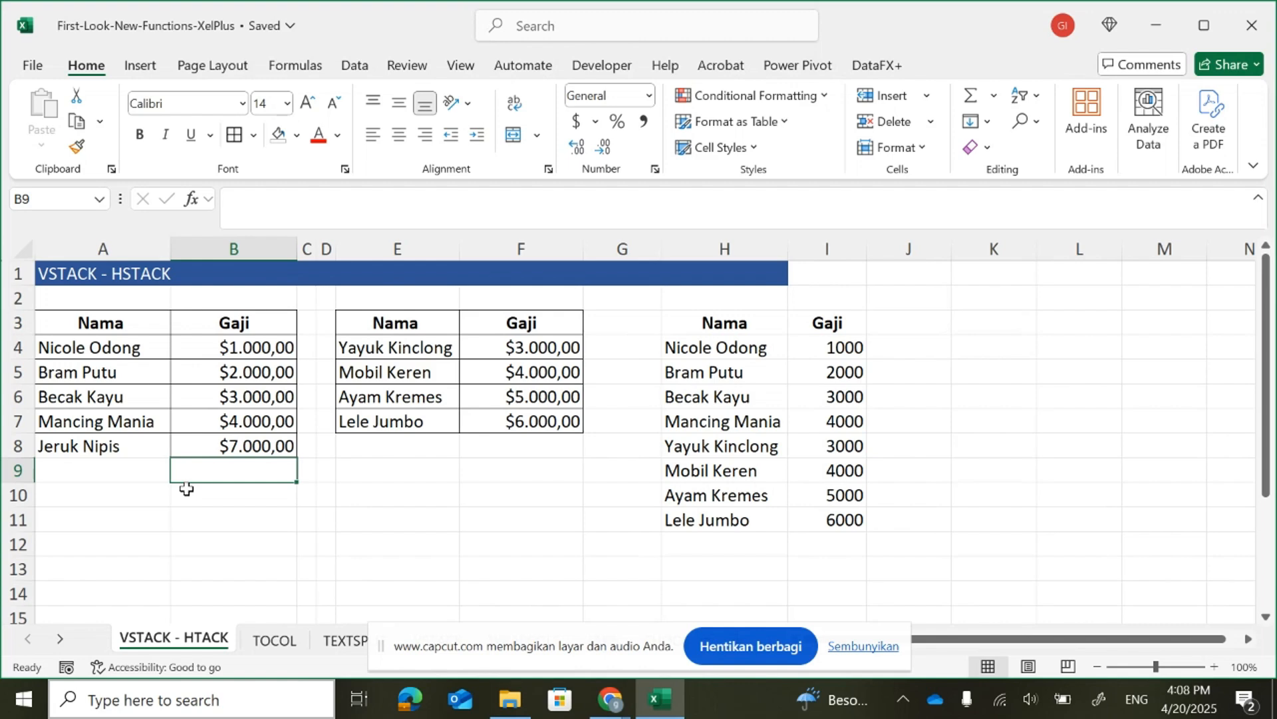
Delete the VSTACK formula and its stacked output from H4:I11.
key(Up)
key(Up)
key(Up)
key(Up)
key(Right)
key(Right)
key(Right)
key(Right)
key(Right)
key(Right)
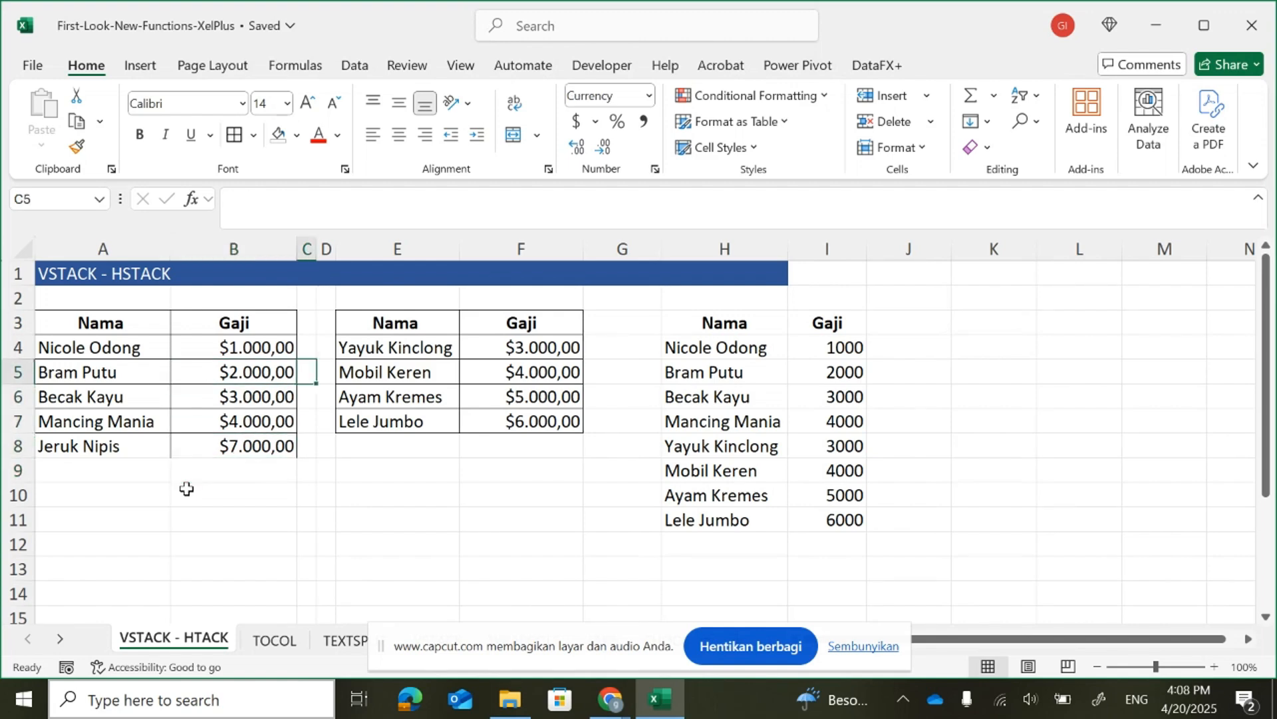
key(Up)
key(shift+Right)
key(ctrl+shift+Down)
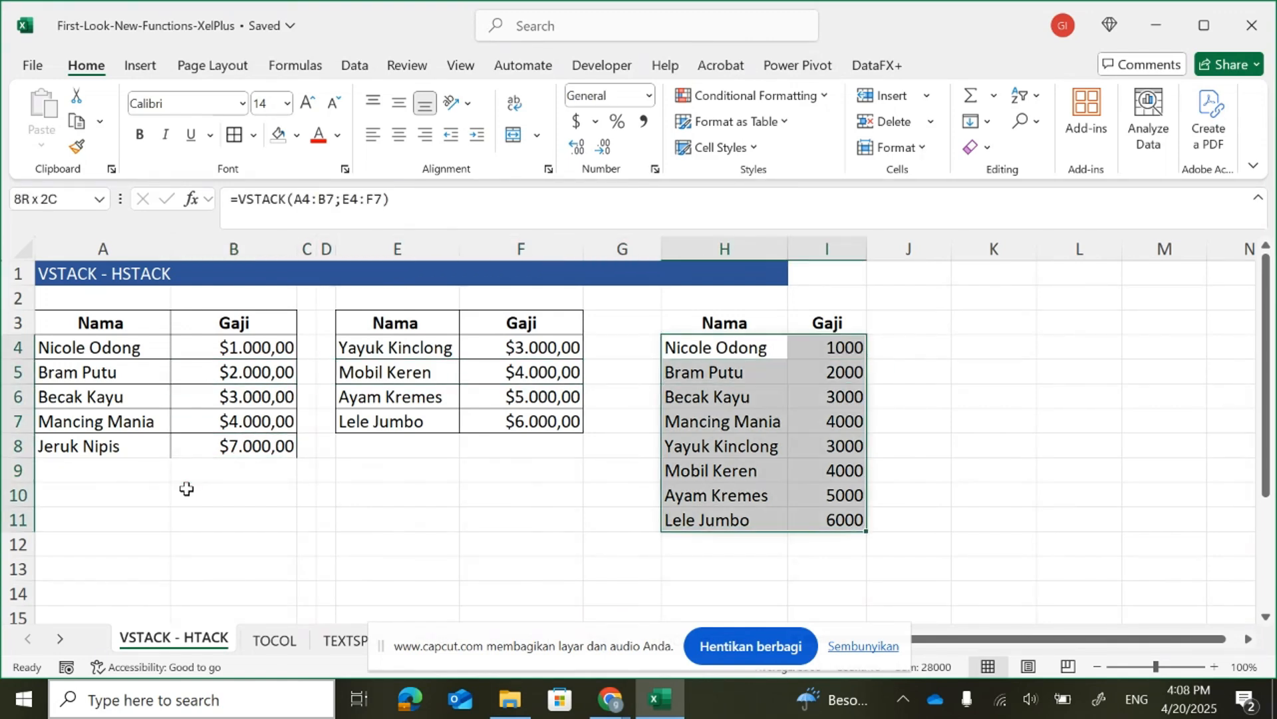
key(Delete)
Enter =VSTACK(A4:B8;E4:F7) in H4 to stack both salary tables with the added row included.
key(Left)
key(Right)
text(=)
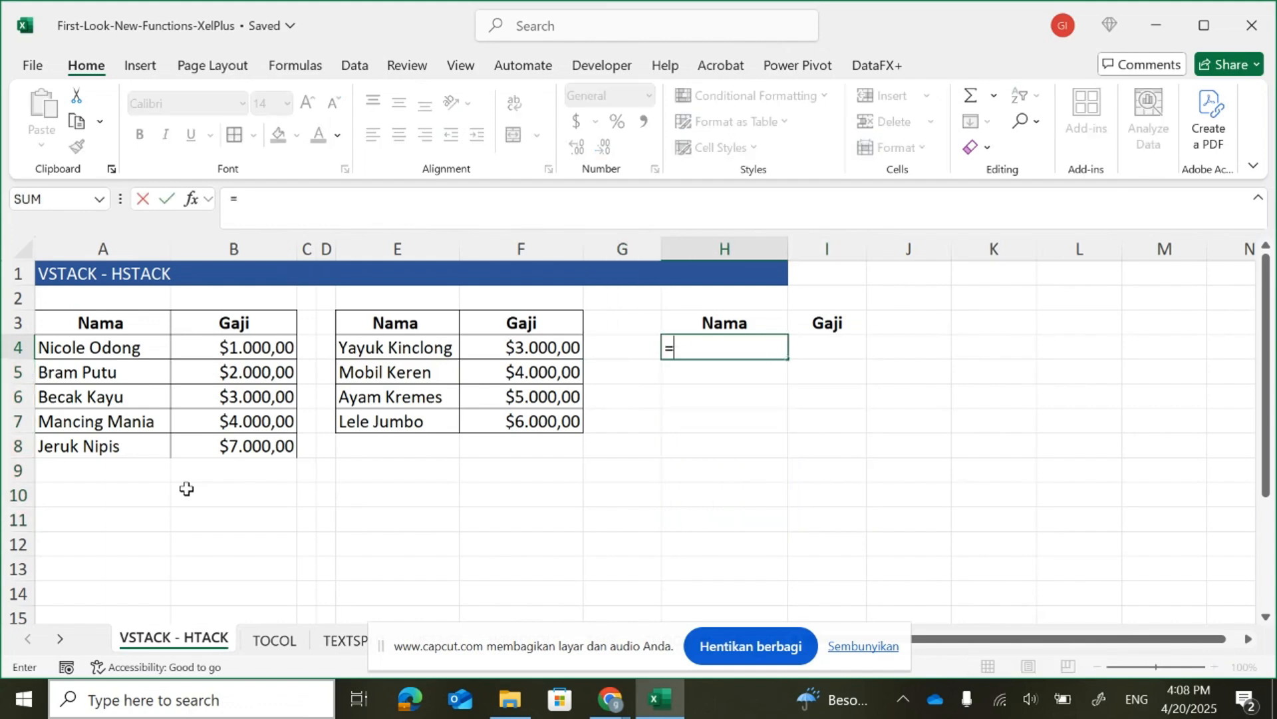
text(vstack()
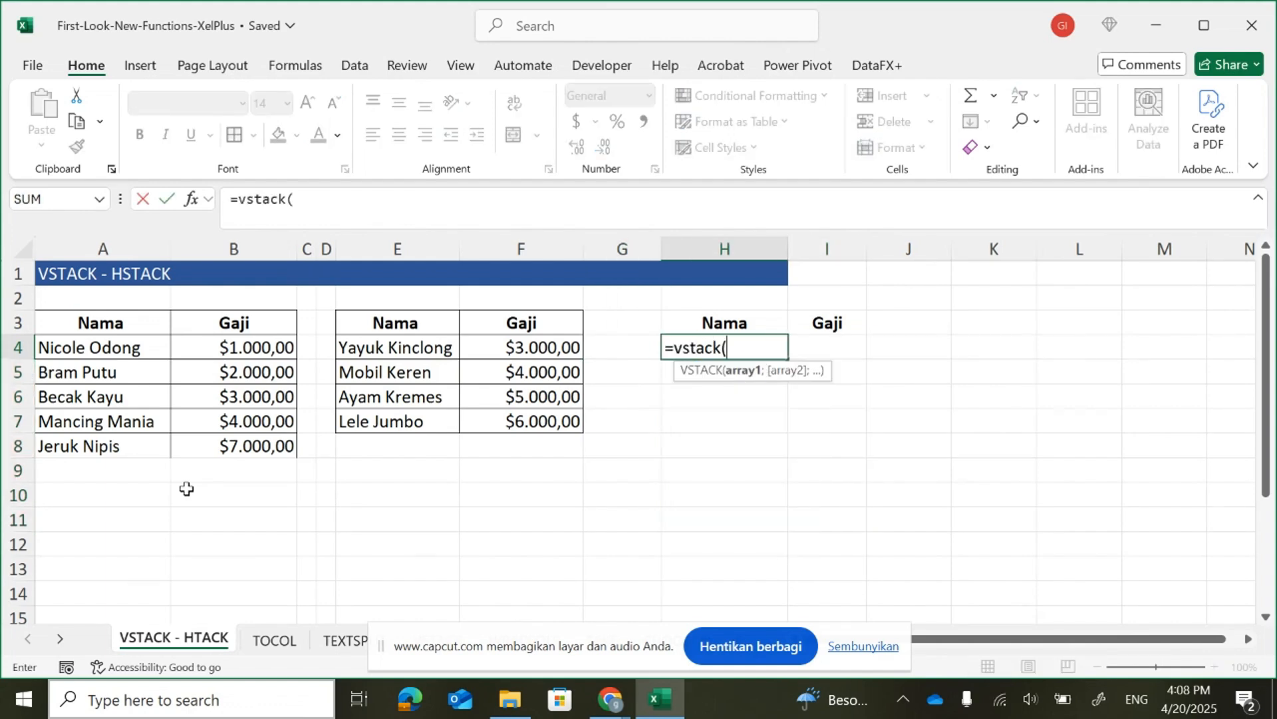
drag(85, 346, 248, 445)
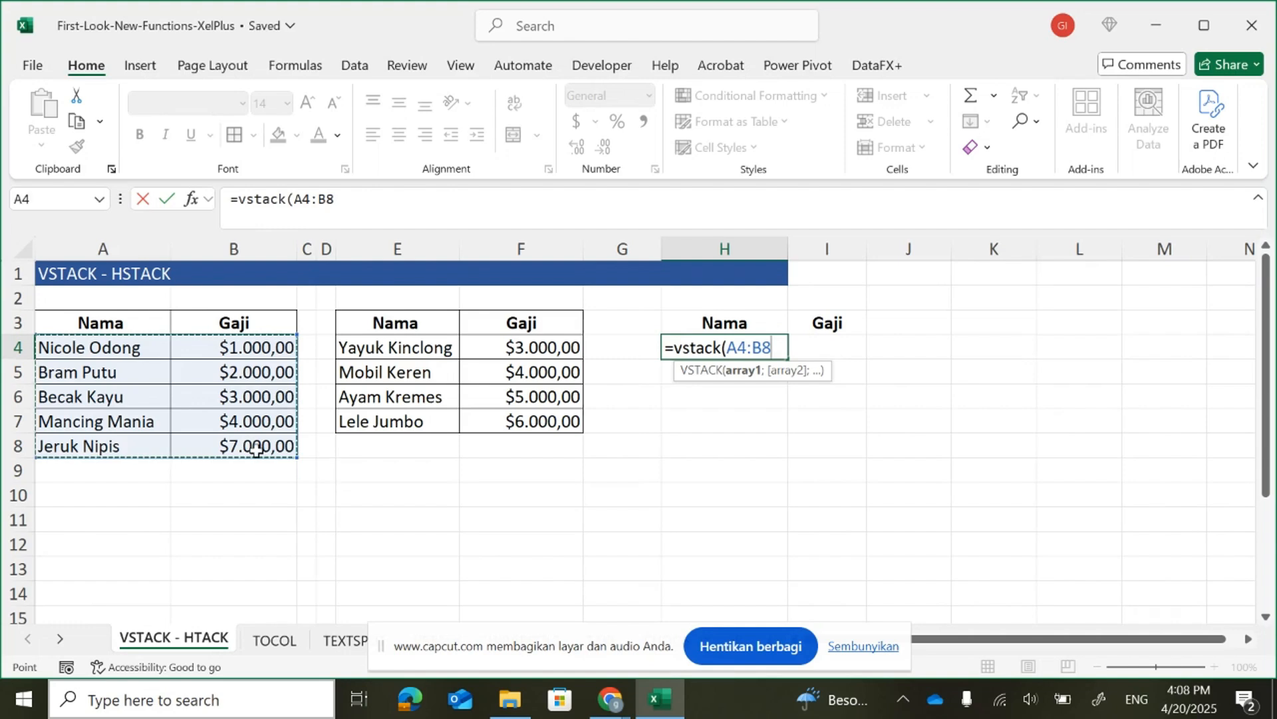
text(;)
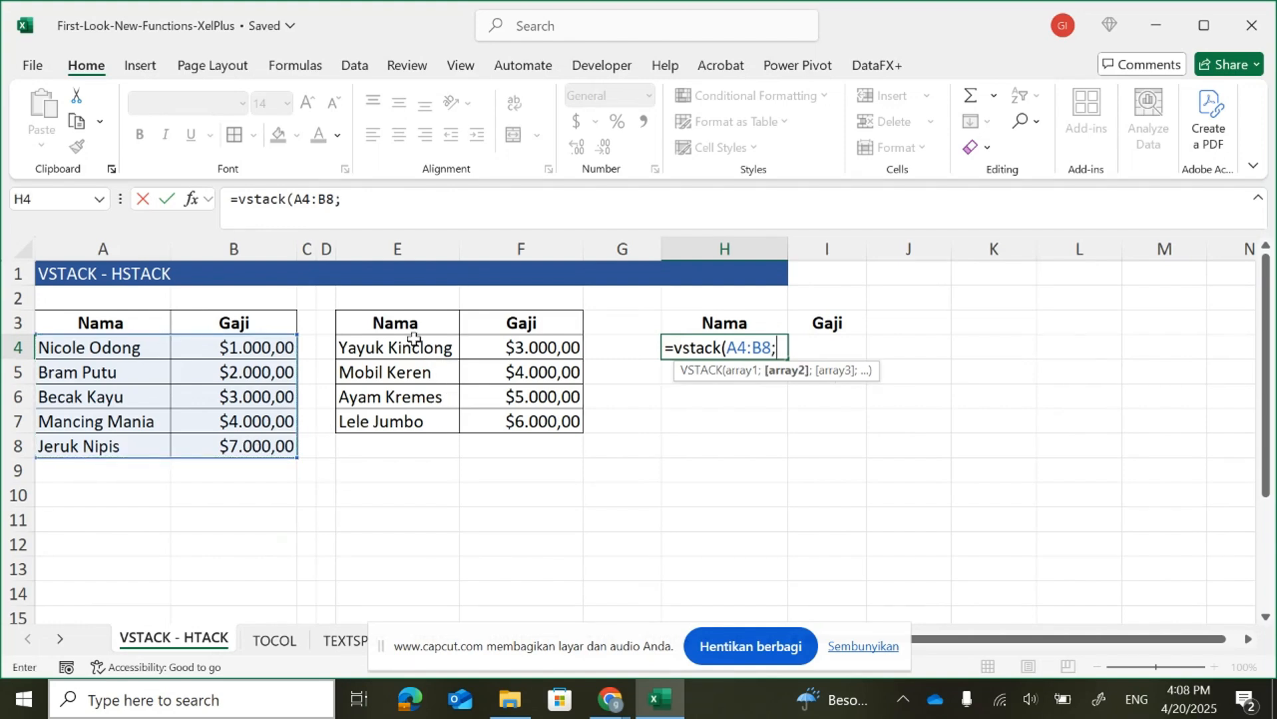
drag(413, 345, 525, 416)
key(Return)
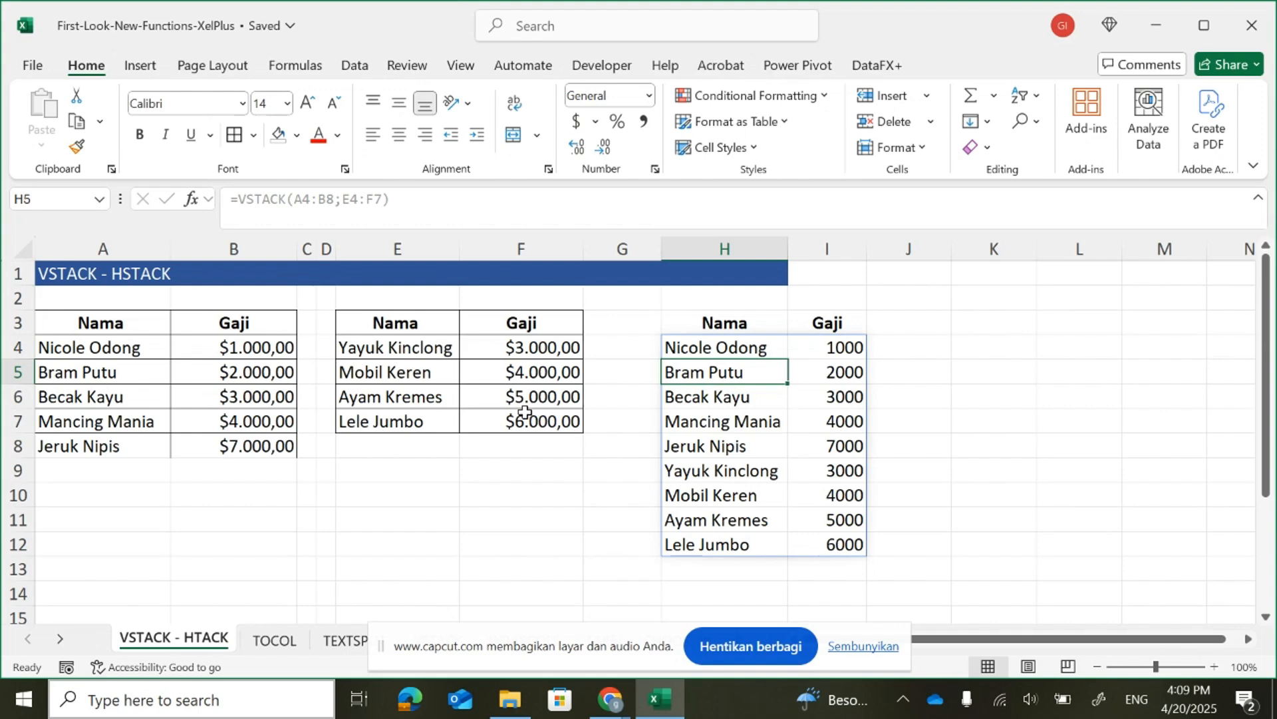
Undo the last VSTACK formula entry and delete row 8 holding the added record.
key(ctrl+z)
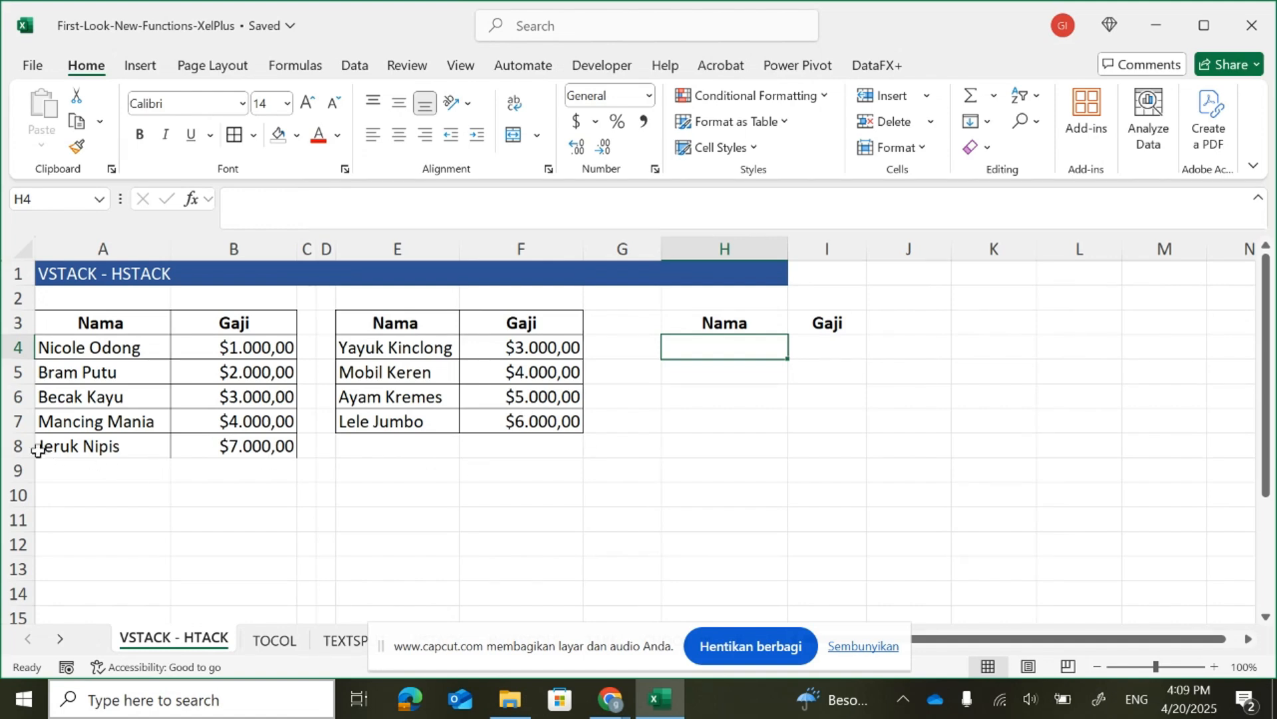
click(13, 446)
key(ctrl+minus)
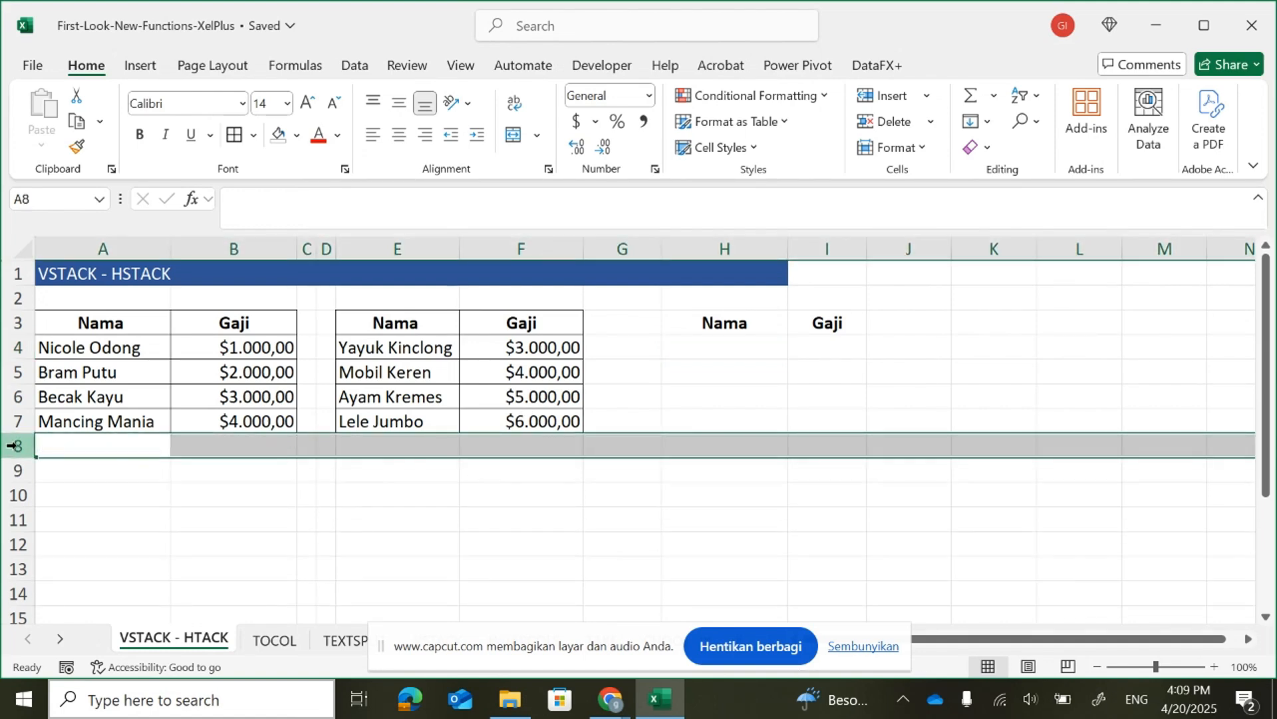
Convert the range A3:B7 into an Excel table with headers.
key(Left)
key(Right)
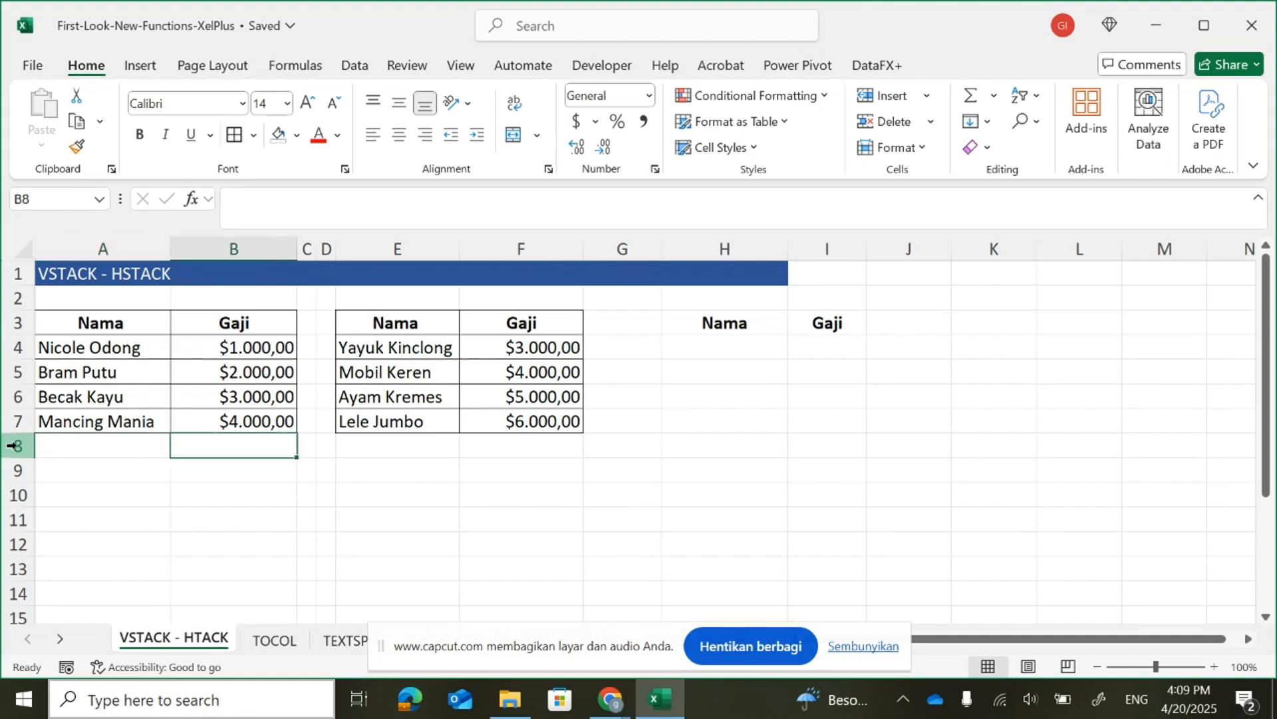
key(Left)
key(Up)
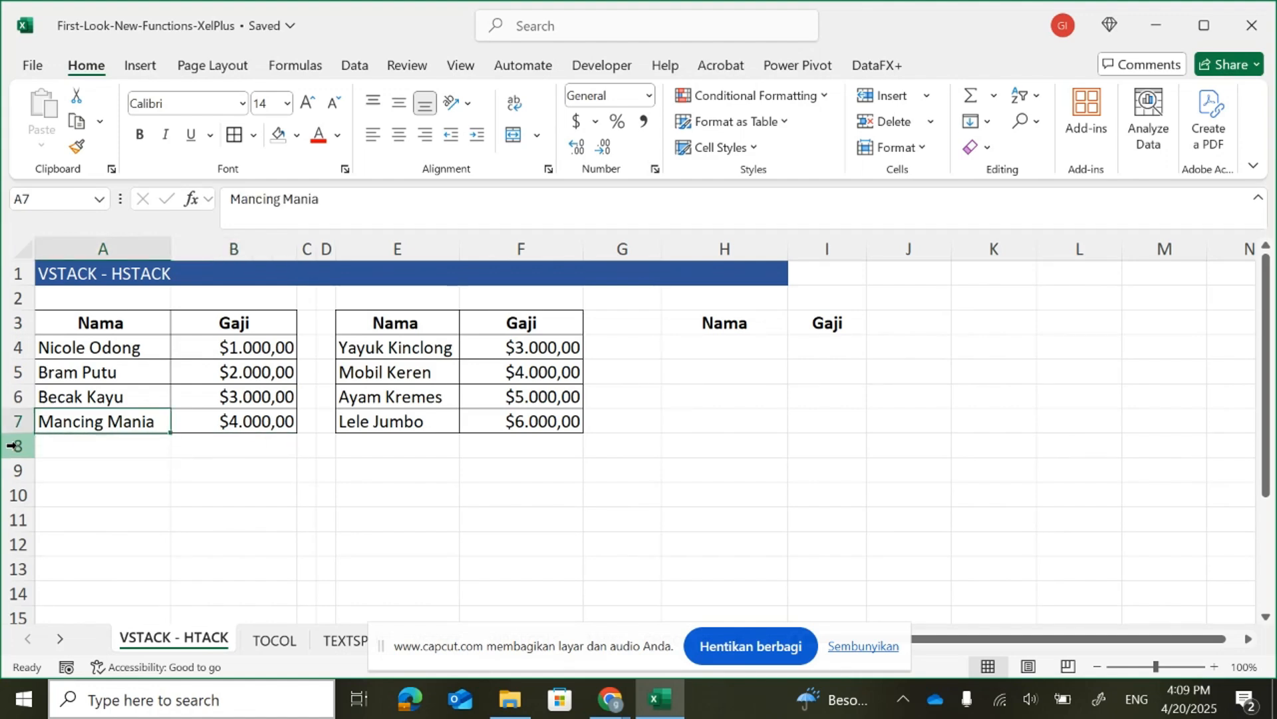
key(Up)
key(Up)
key(Up)
key(Up)
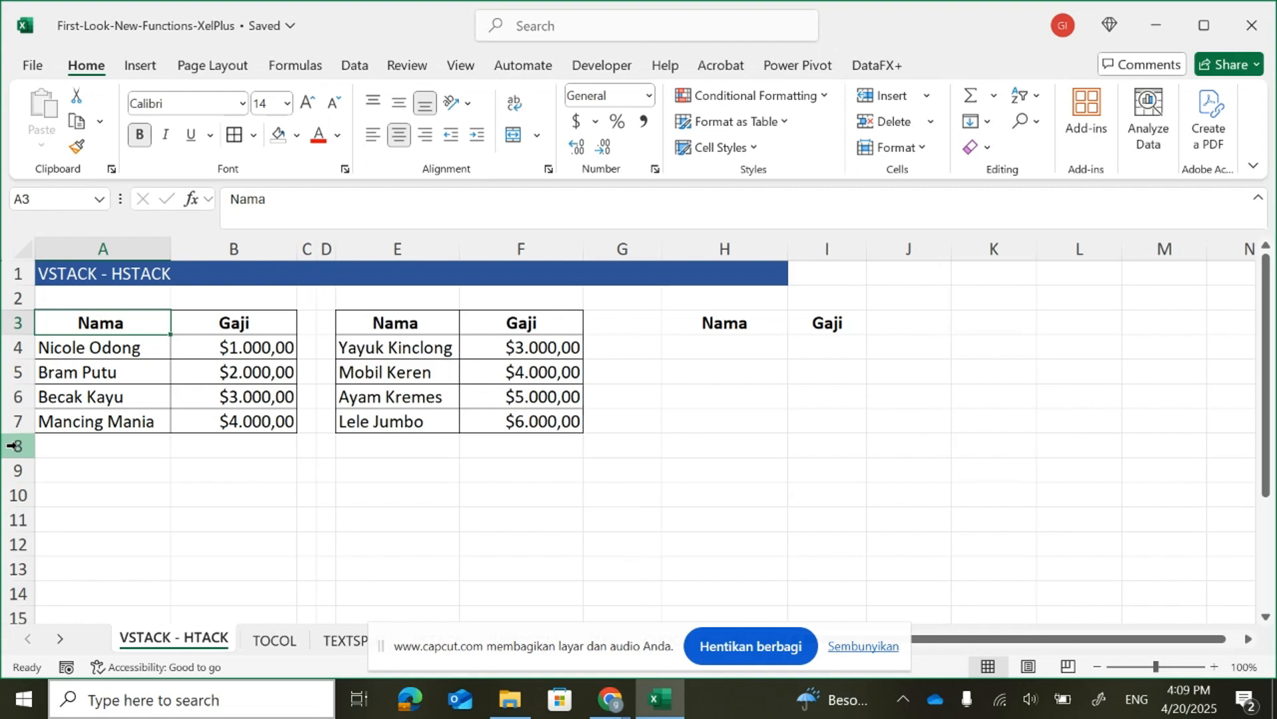
key(shift+Right)
key(shift+Down)
key(shift+Down)
key(shift+Down)
key(shift+Down)
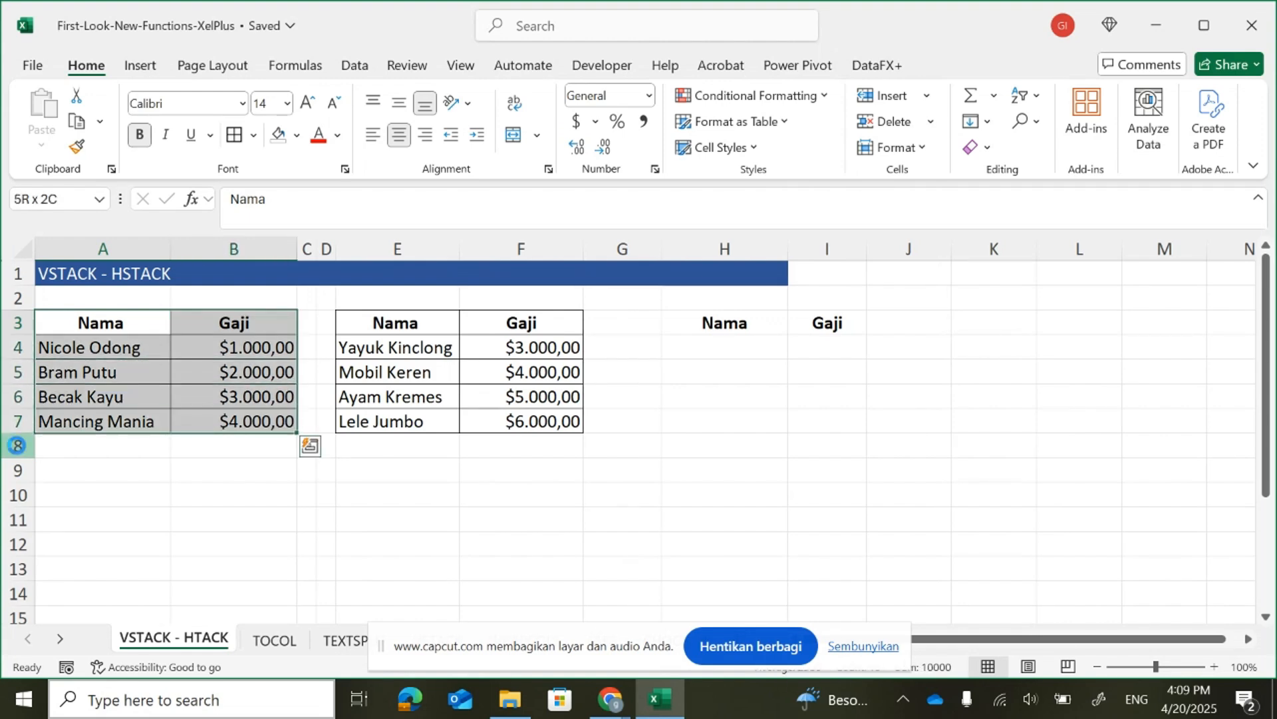
key(ctrl+t)
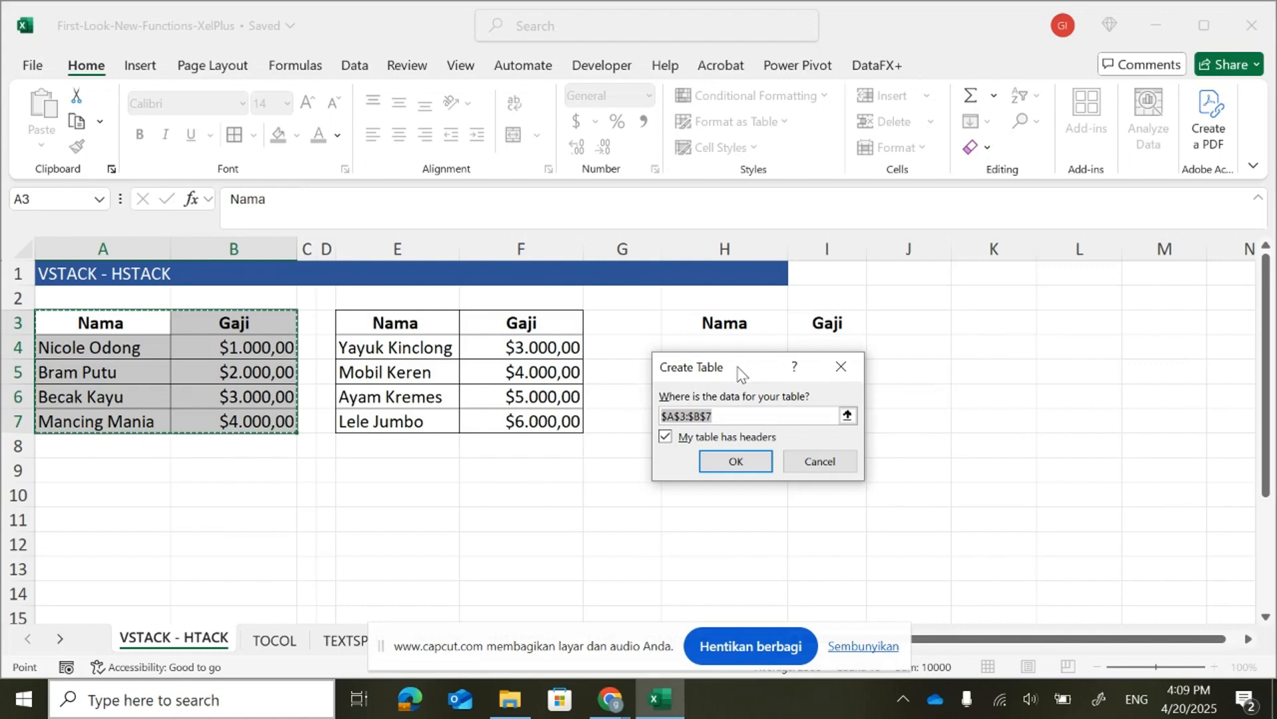
click(739, 459)
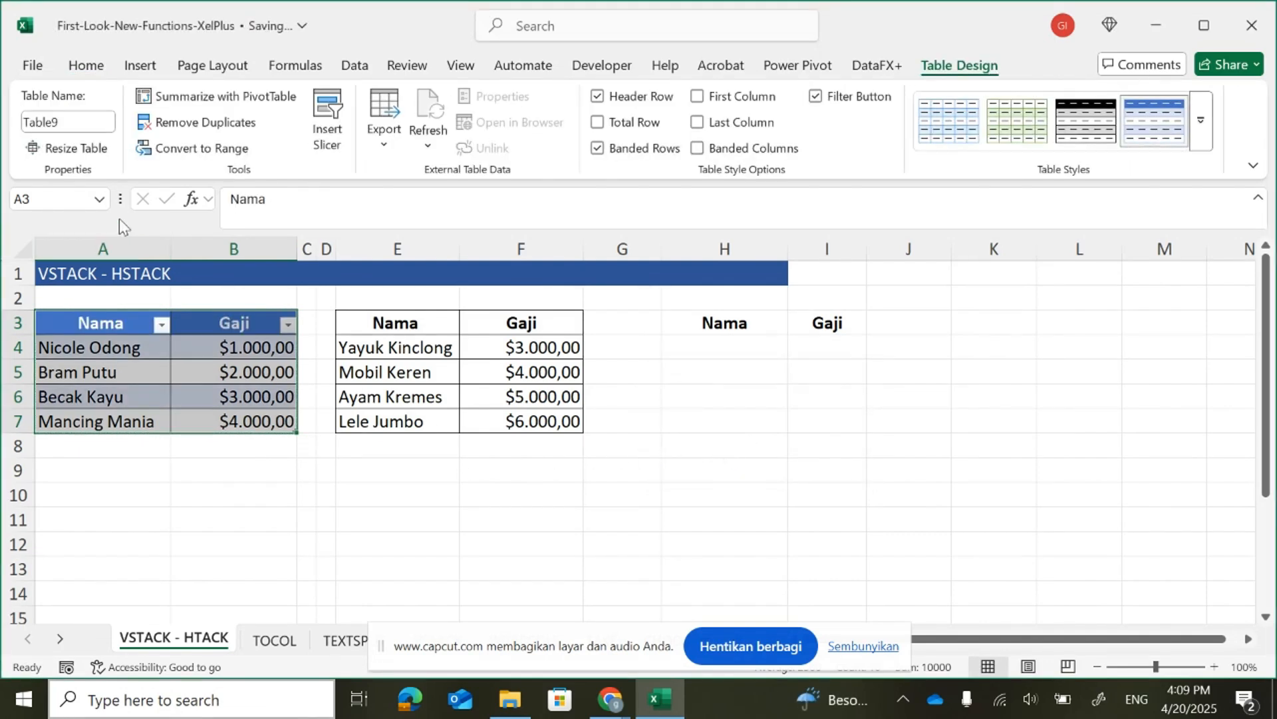
Try to name the first salary table "Nama 1".
click(68, 123)
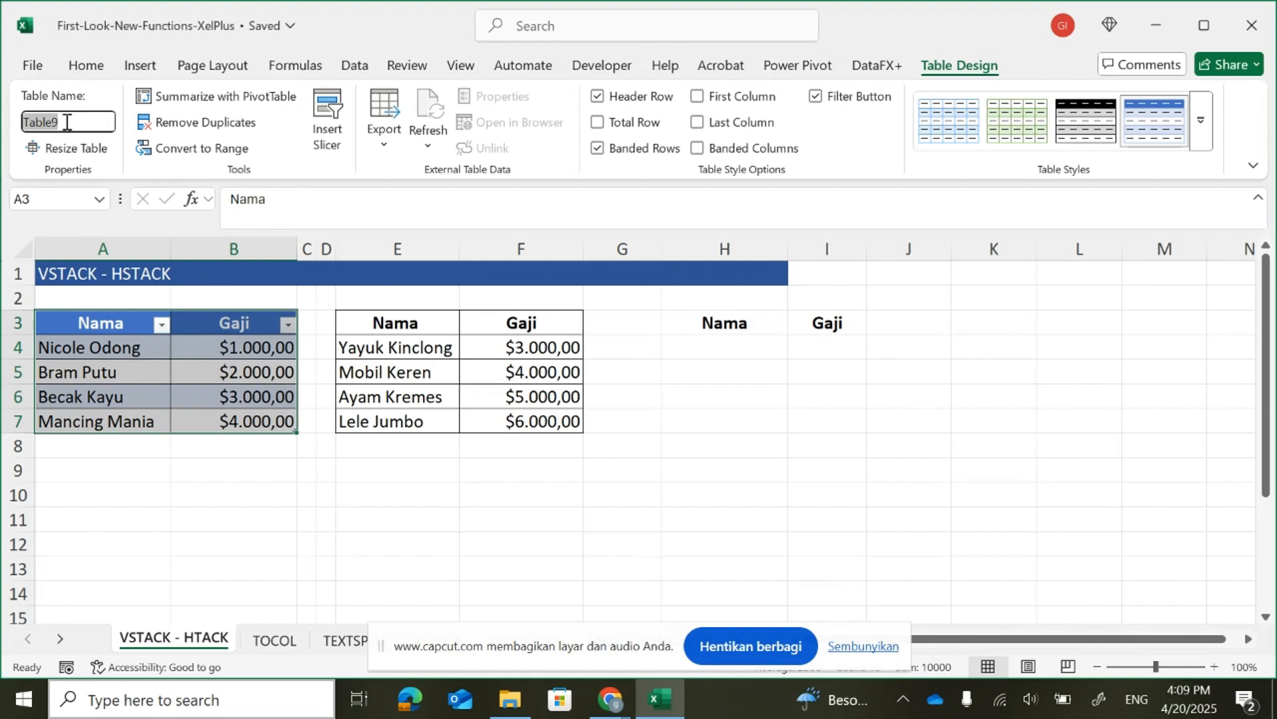
text(Nama 1)
key(Return)
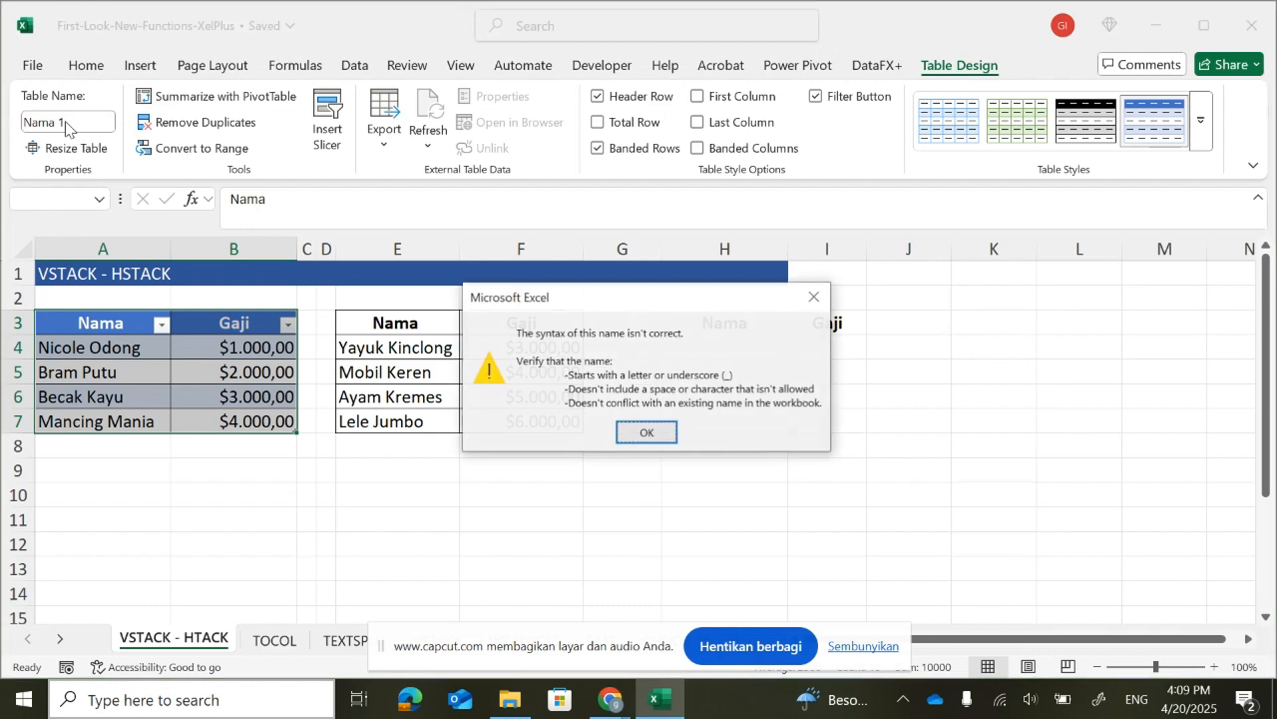
click(643, 434)
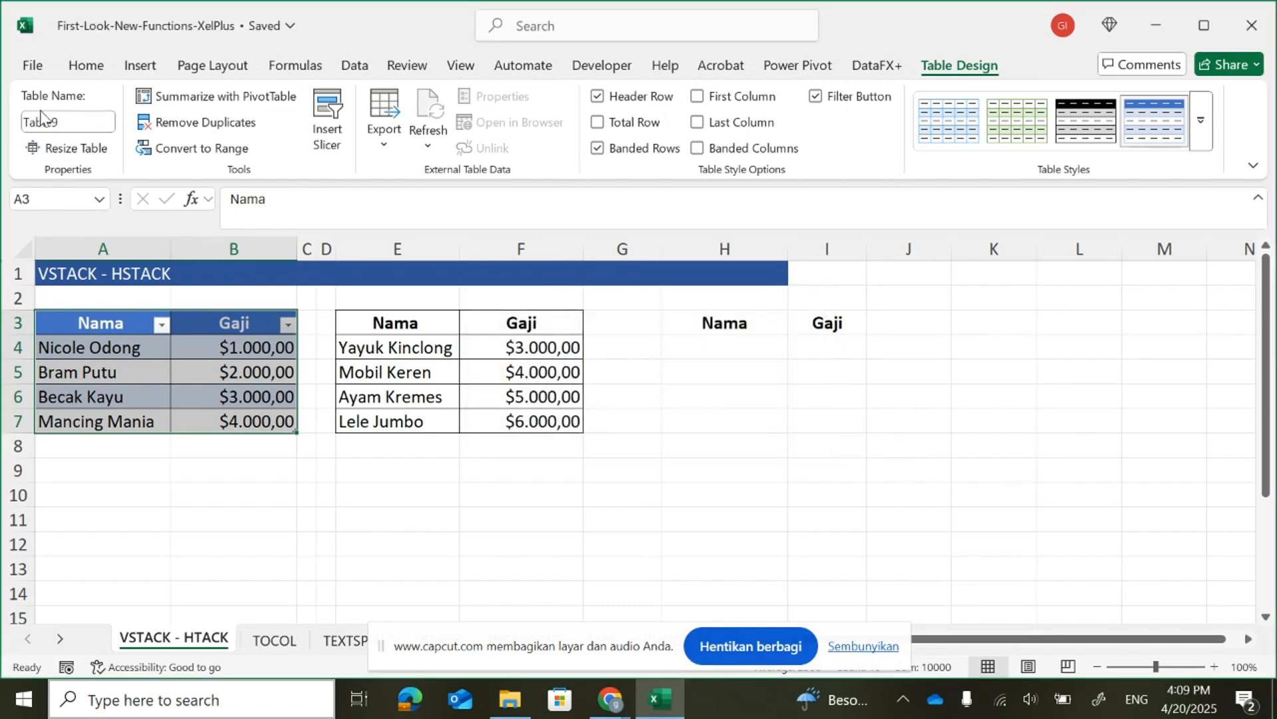
Name the table in A3:B7 Nama1, without a space.
click(61, 120)
text(Nama)
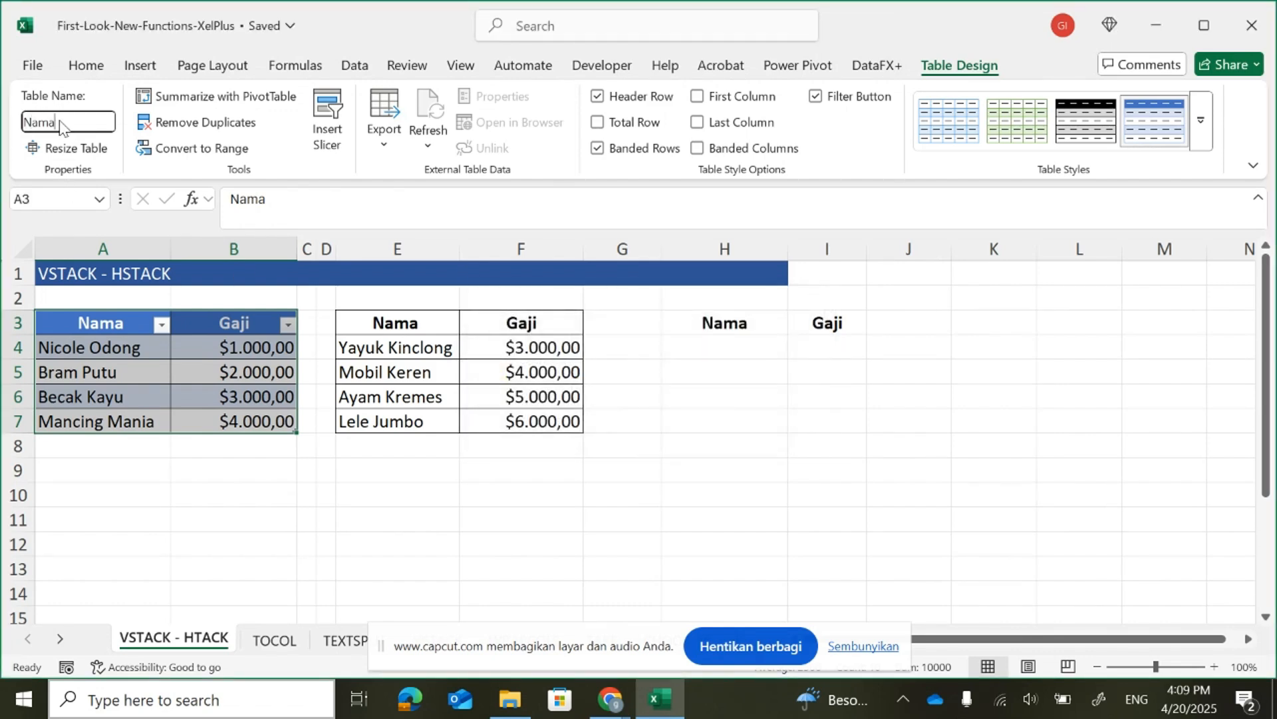
text(1)
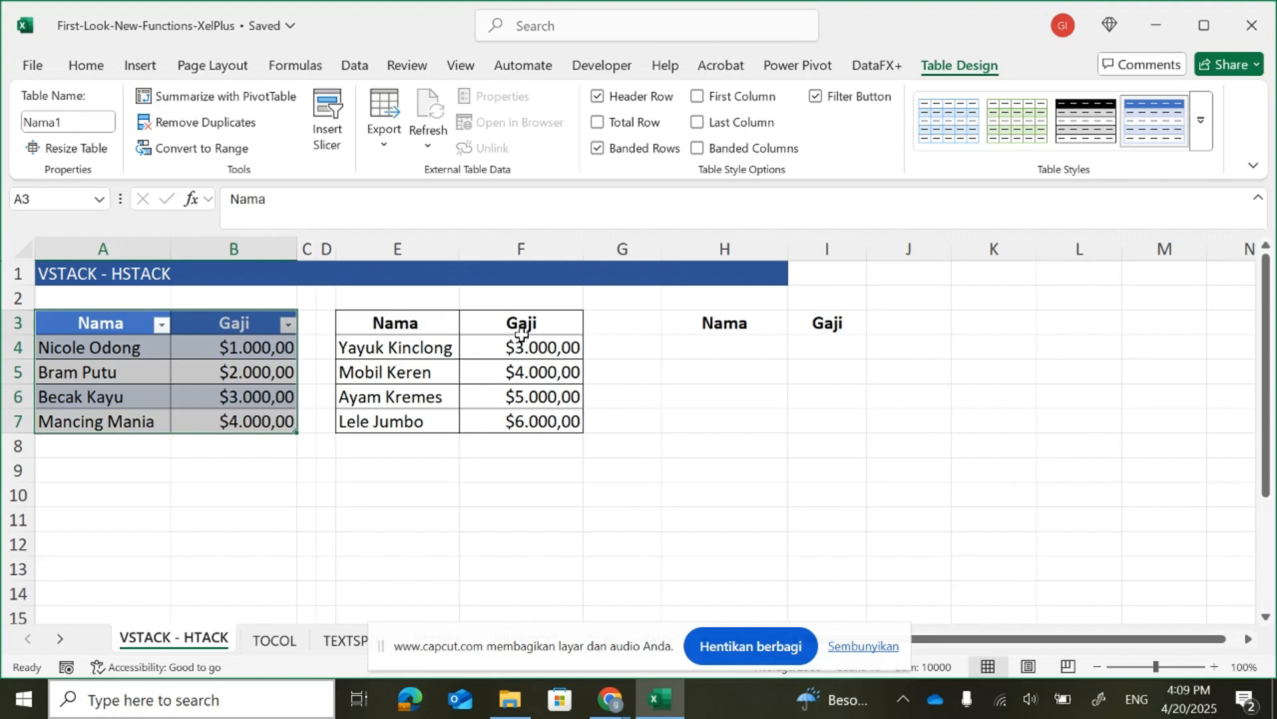
click(665, 459)
Convert the range E3:F7 into an Excel table with headers.
click(393, 322)
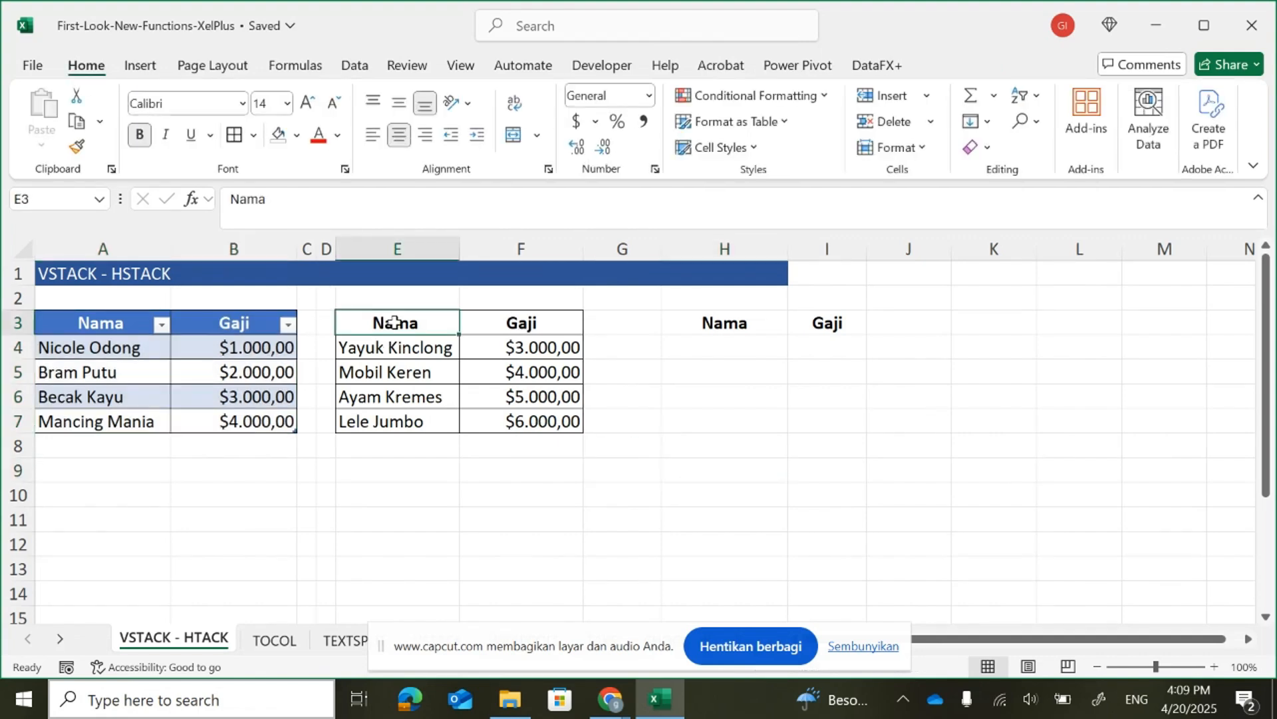
key(shift+Right)
key(shift+Down)
key(shift+Down)
key(shift+Down)
key(shift+Down)
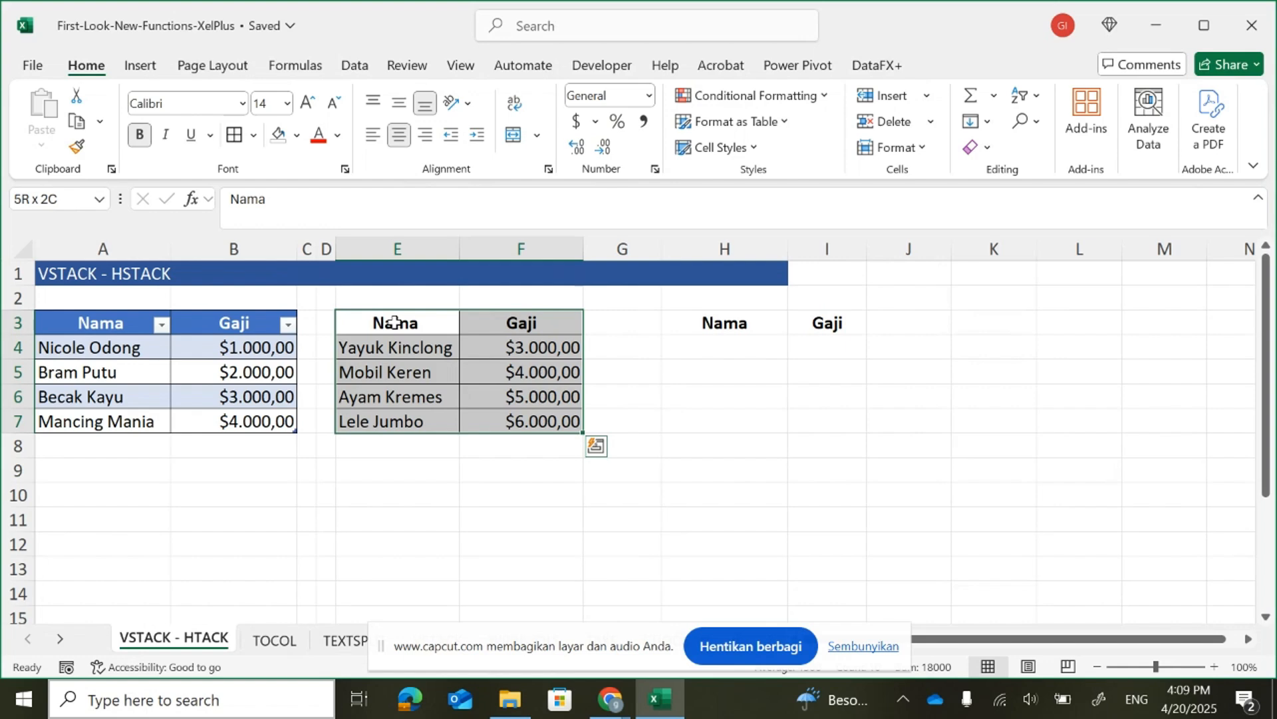
key(ctrl+t)
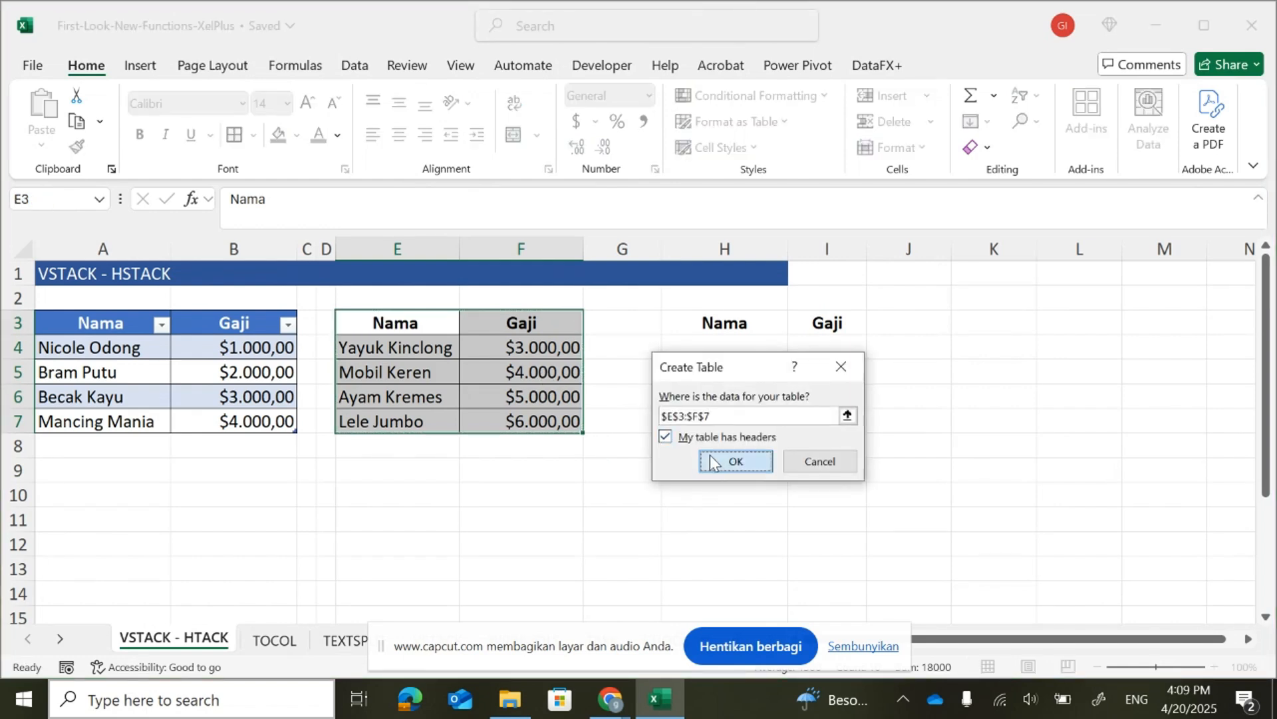
click(710, 460)
Name the table in E3:F7 Nama2.
click(81, 124)
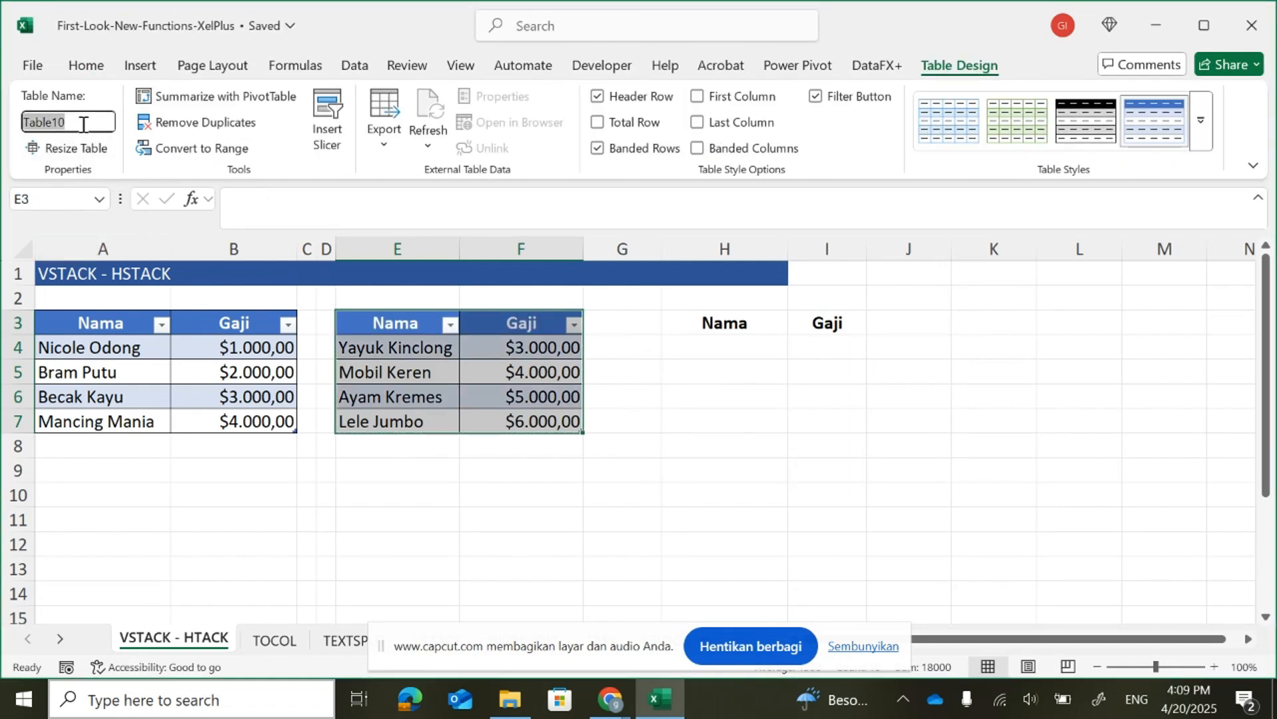
text(Nama)
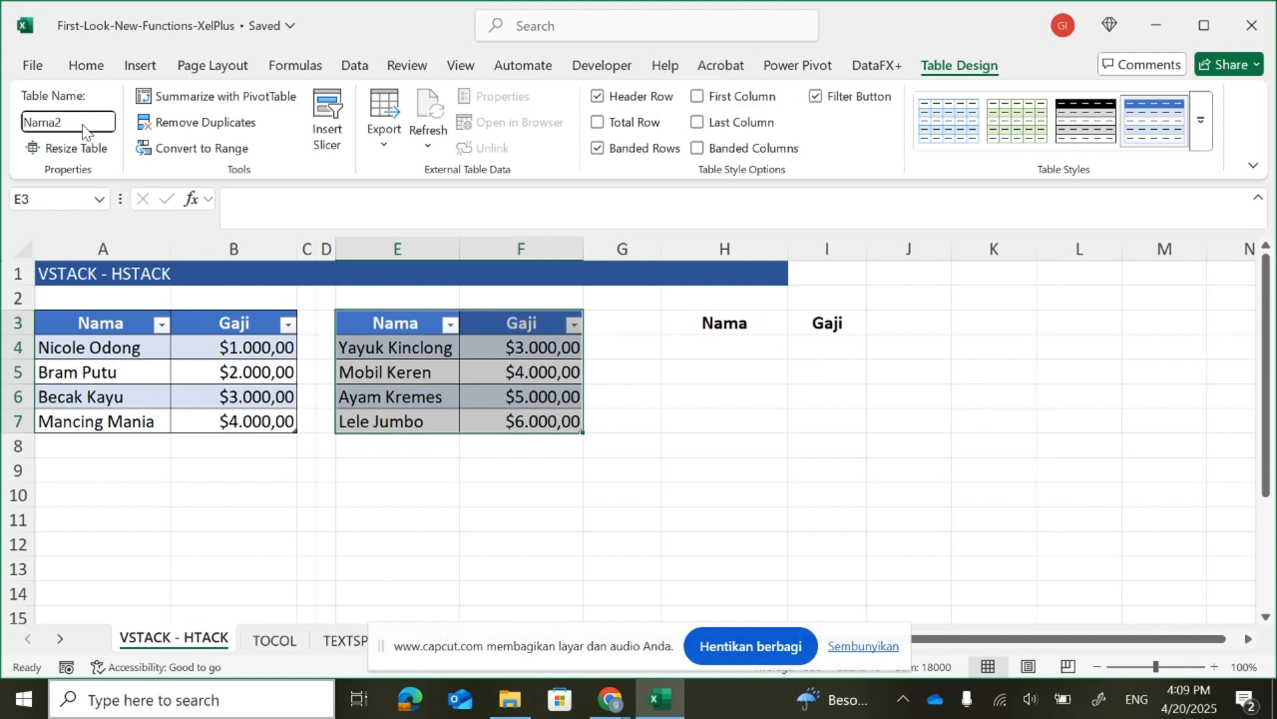
text(2)
key(Return)
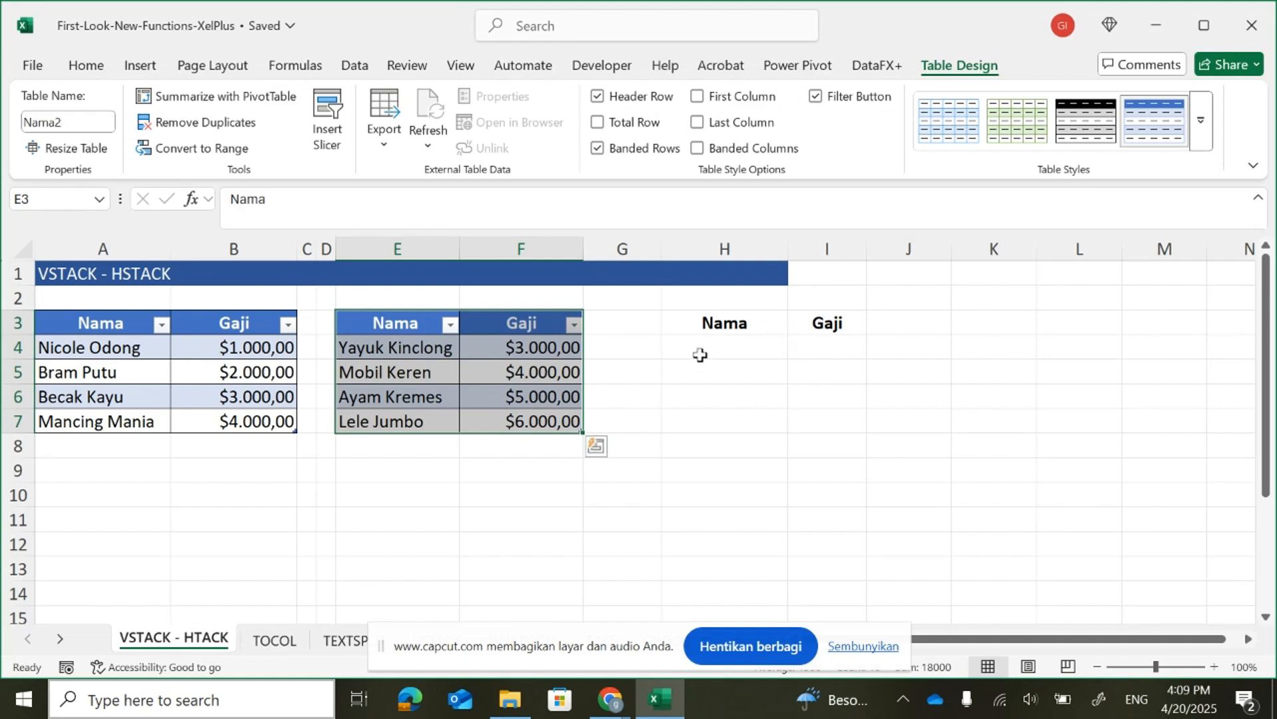
Stack the tables Nama1 and Nama2 vertically from H4 with the formula =VSTACK(Nama1;Nama2).
click(702, 350)
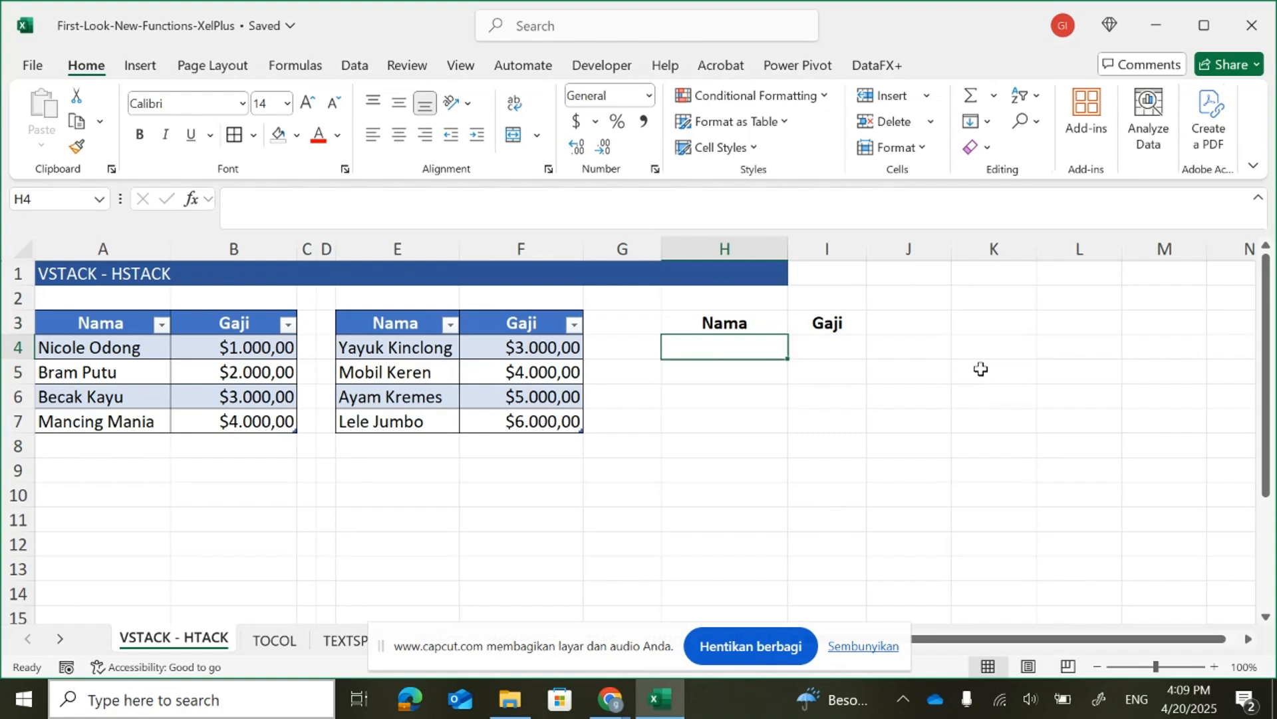
text(=vstack)
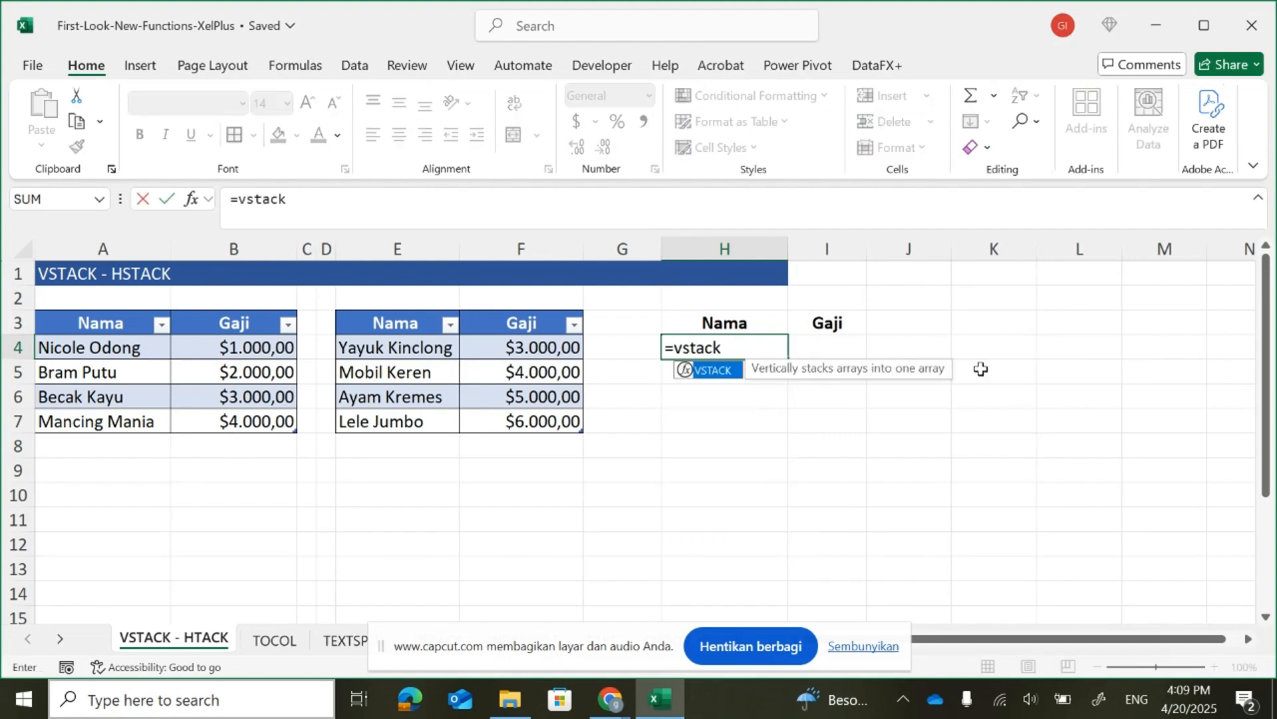
text(()
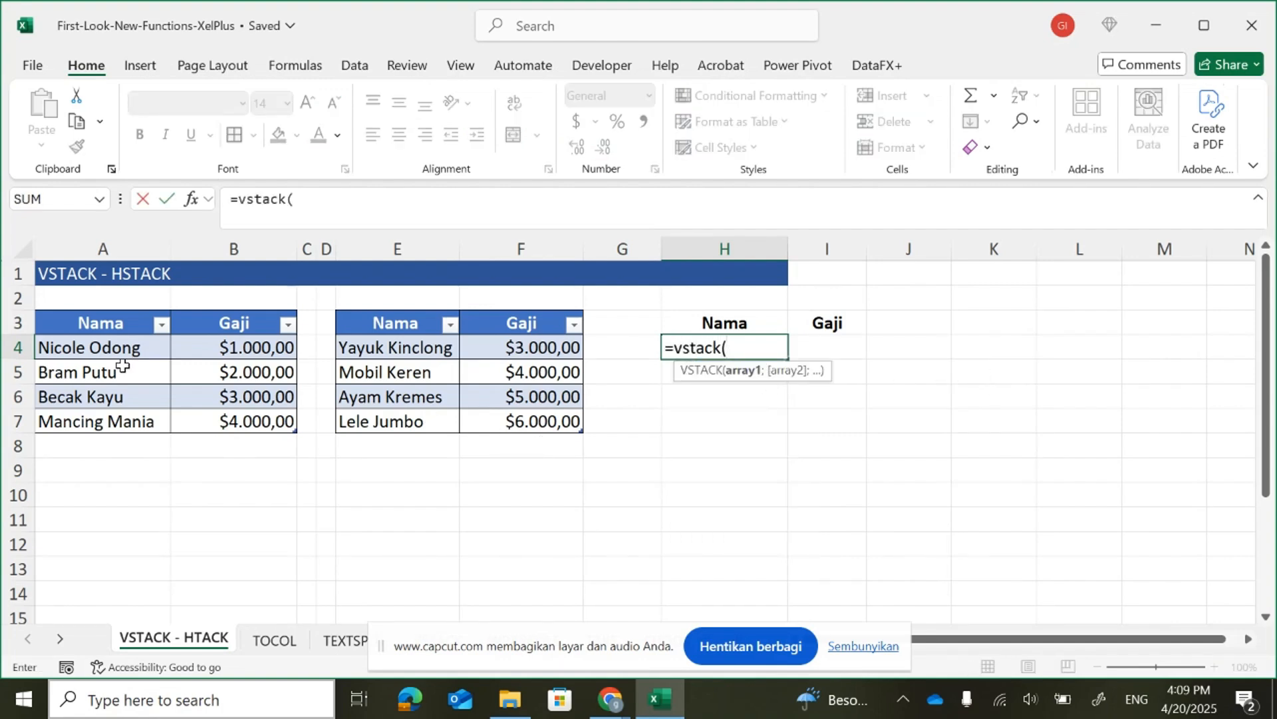
drag(82, 347, 214, 420)
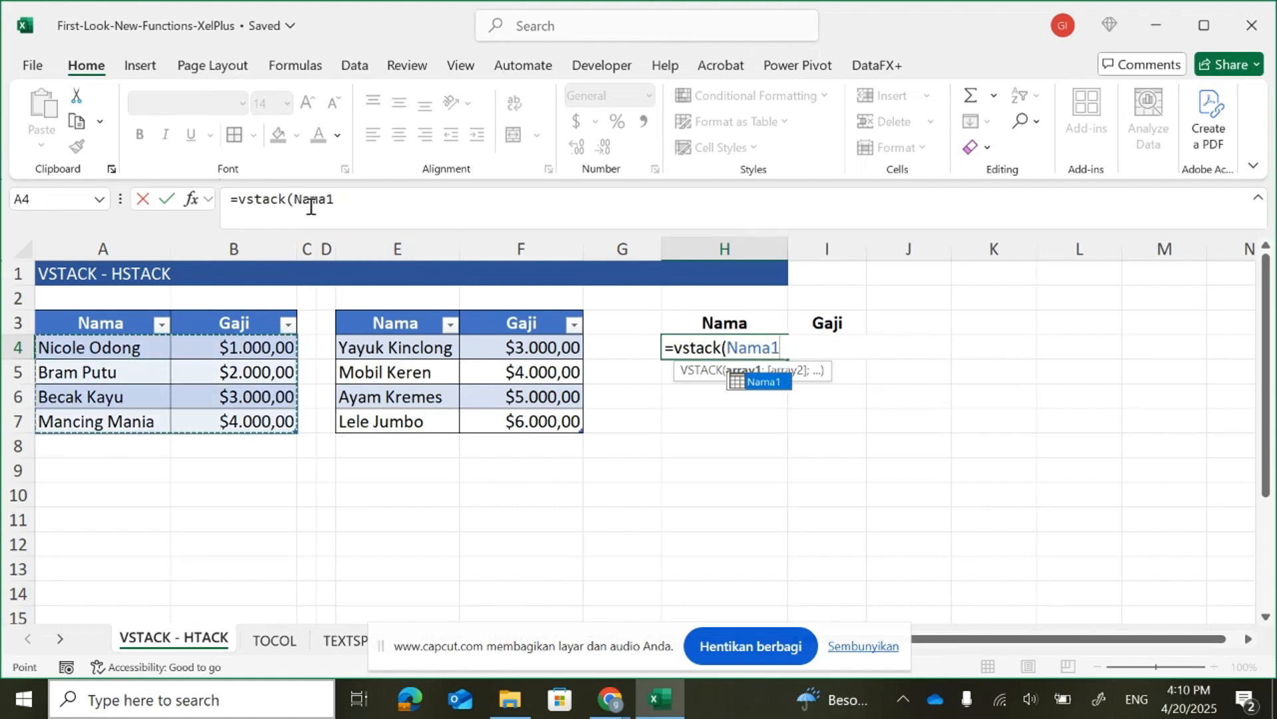
click(343, 203)
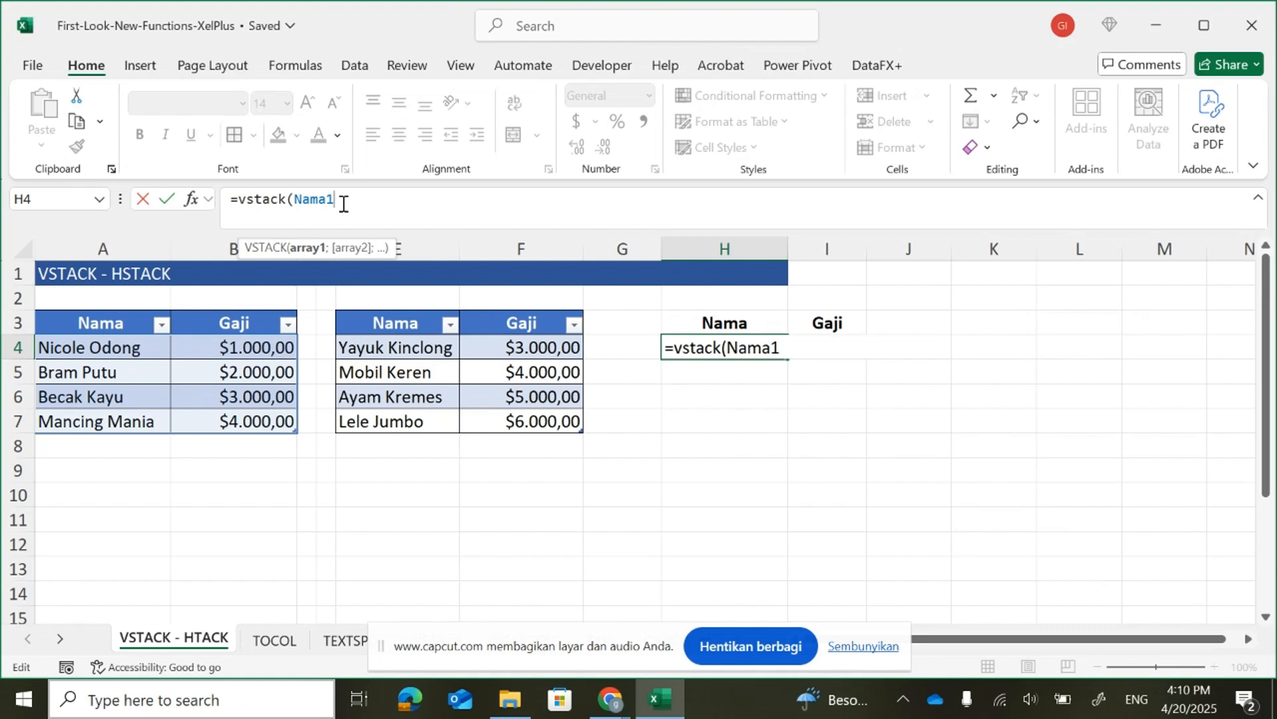
text(;)
drag(401, 347, 530, 421)
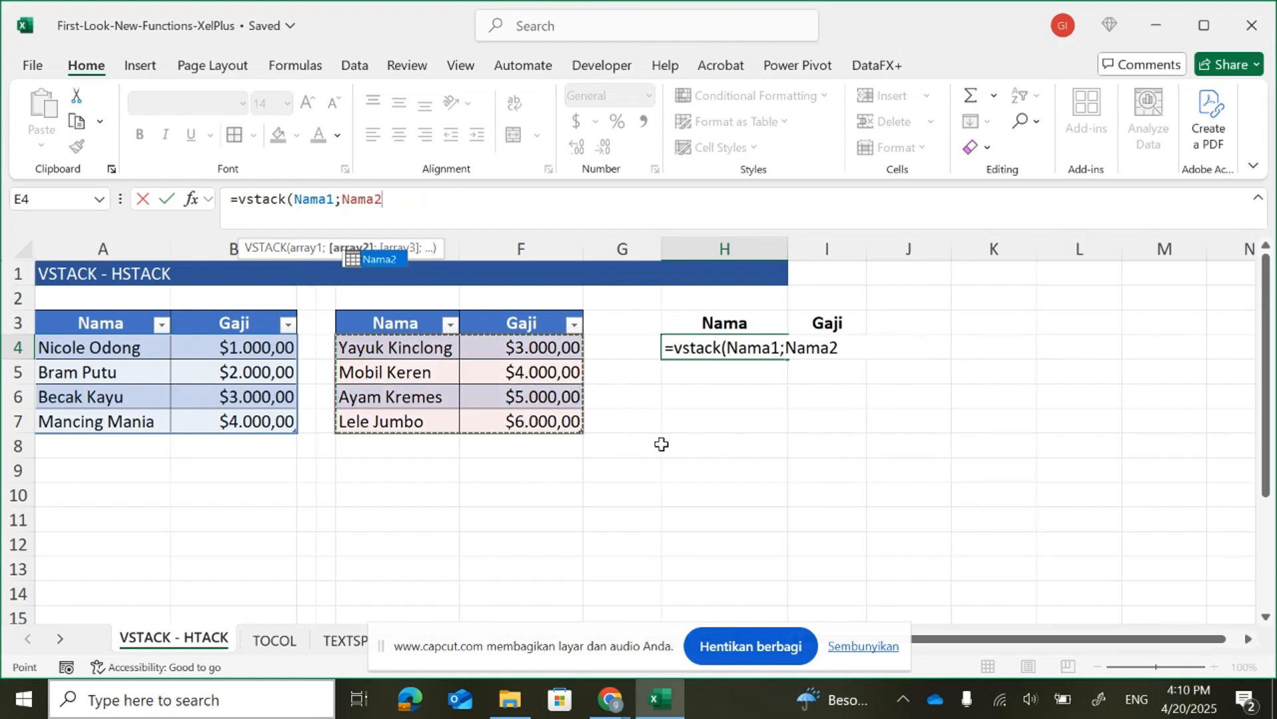
key(Return)
Add a new person's name in A8, directly below the last row of the Nama1 table.
key(Up)
key(Down)
key(Down)
key(Down)
key(Down)
key(Down)
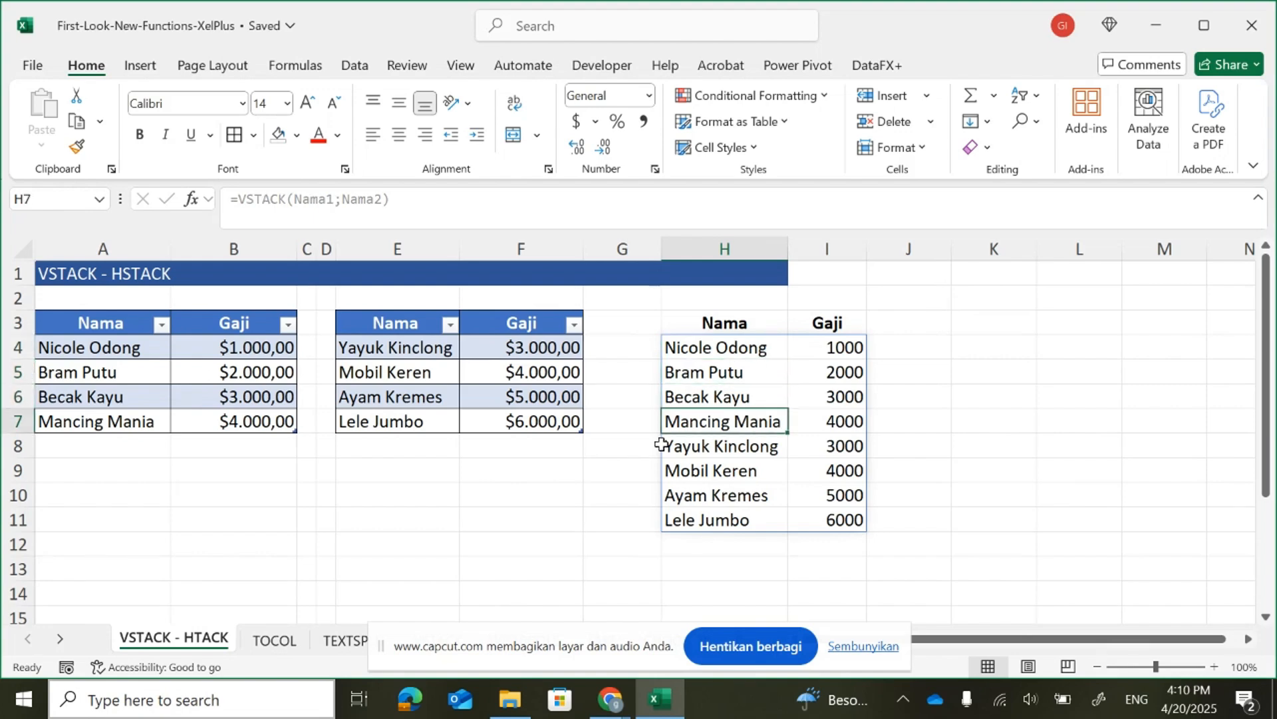
key(Up)
key(Left)
key(Left)
key(Left)
key(Left)
key(Left)
key(Left)
key(Left)
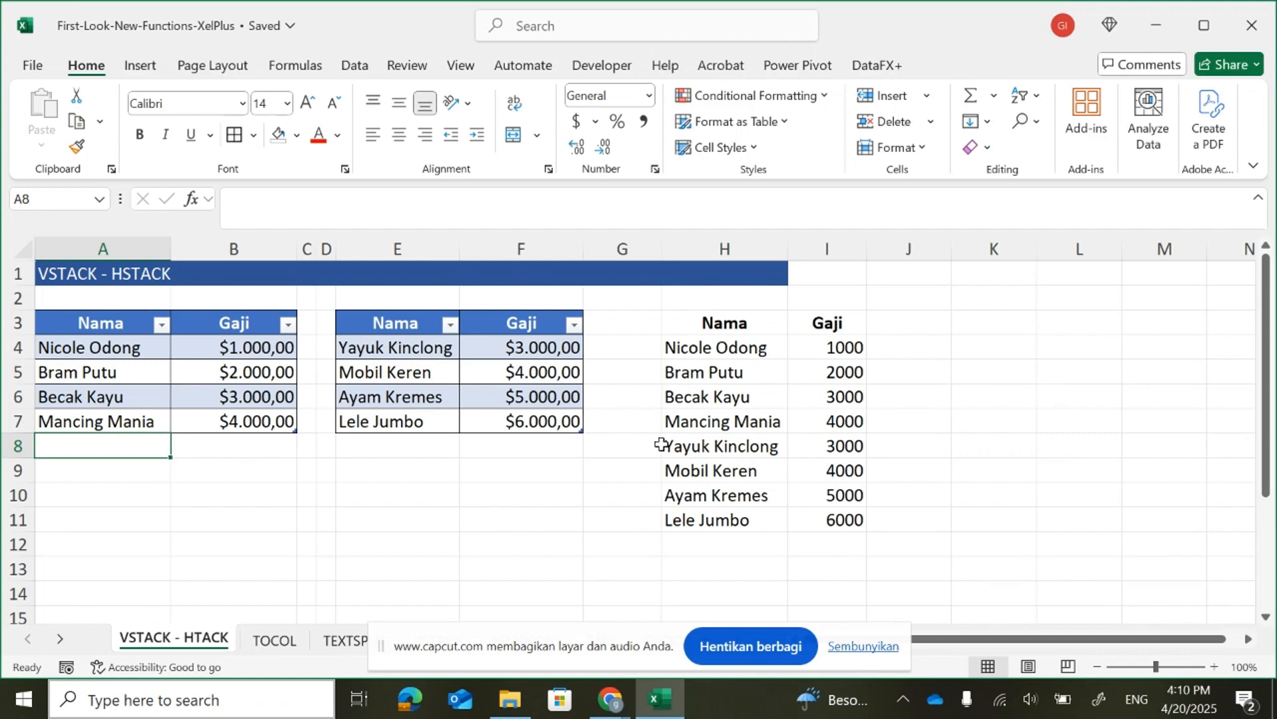
text(Jeruk Nipis)
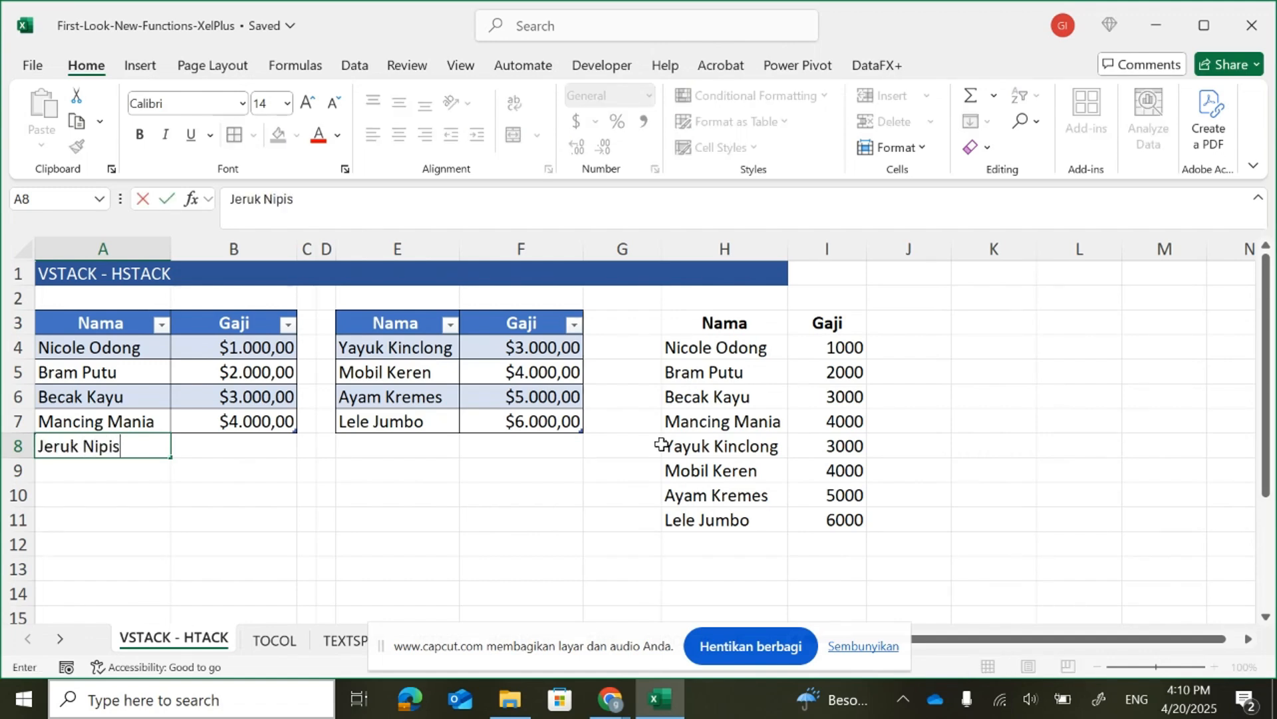
key(Tab)
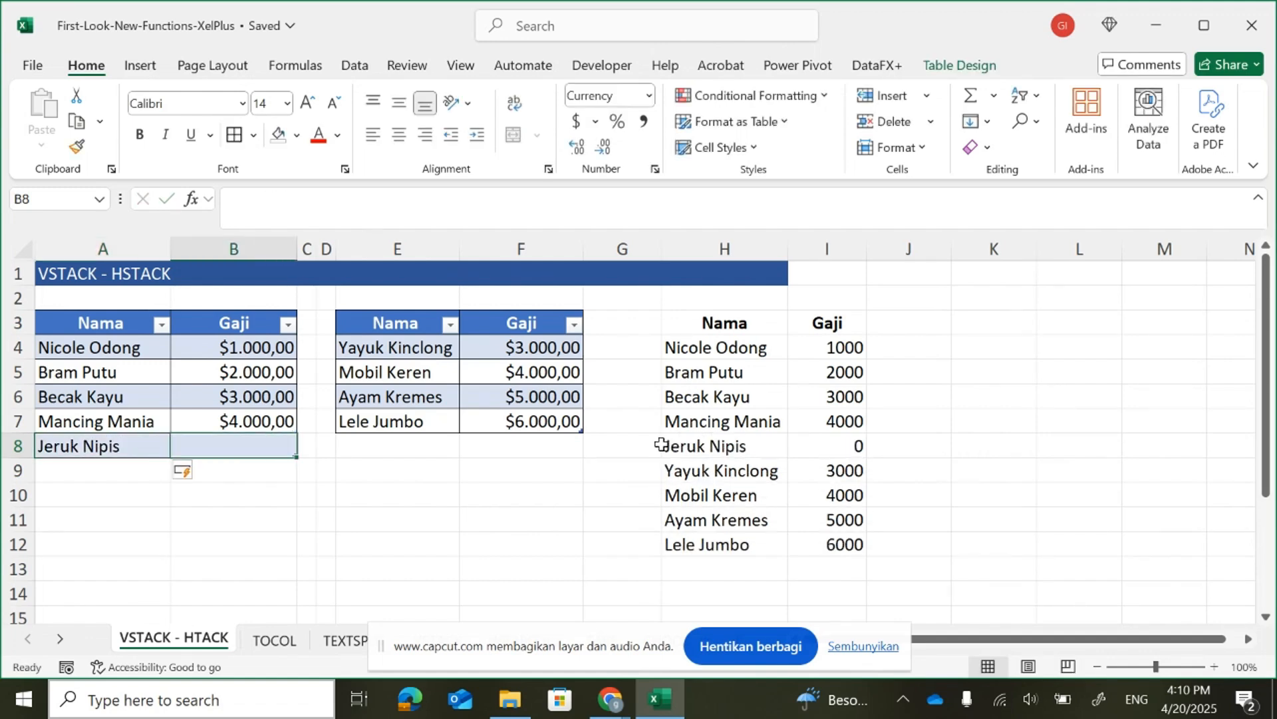
Check the new name's row in the stacked list and enter a salary of 7000 in B8.
click(699, 446)
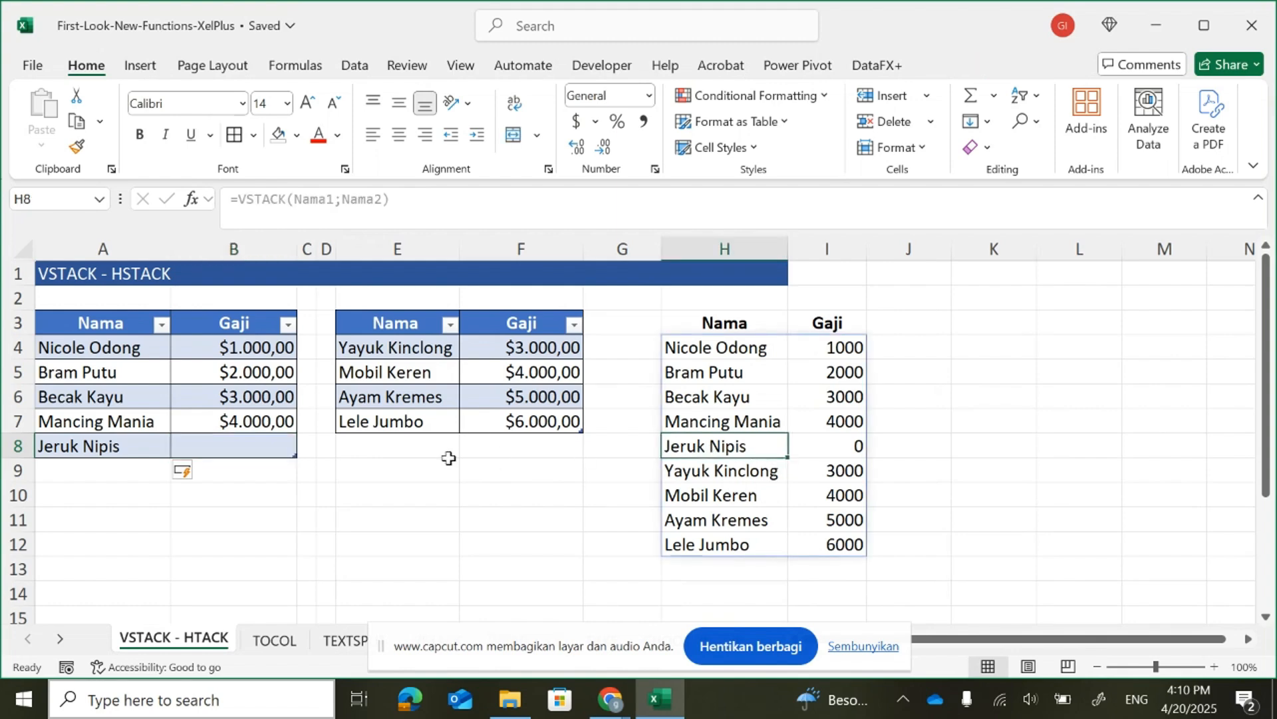
click(261, 449)
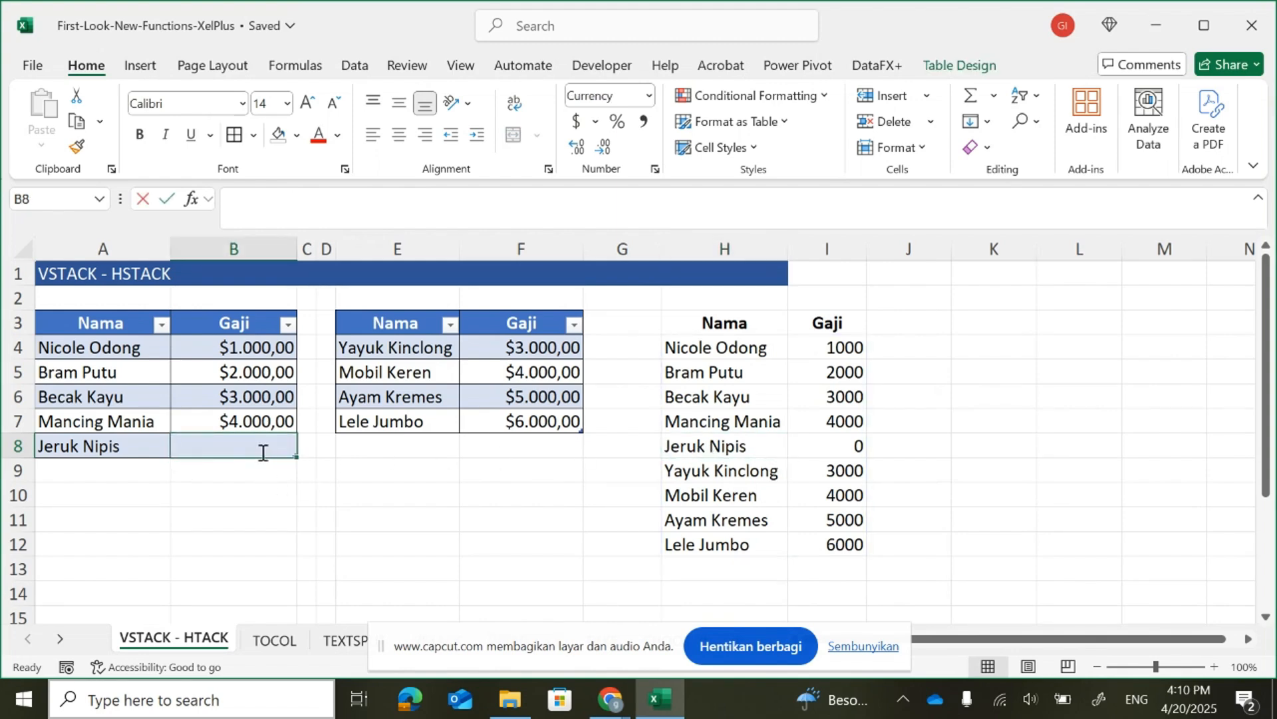
text(7000)
key(Return)
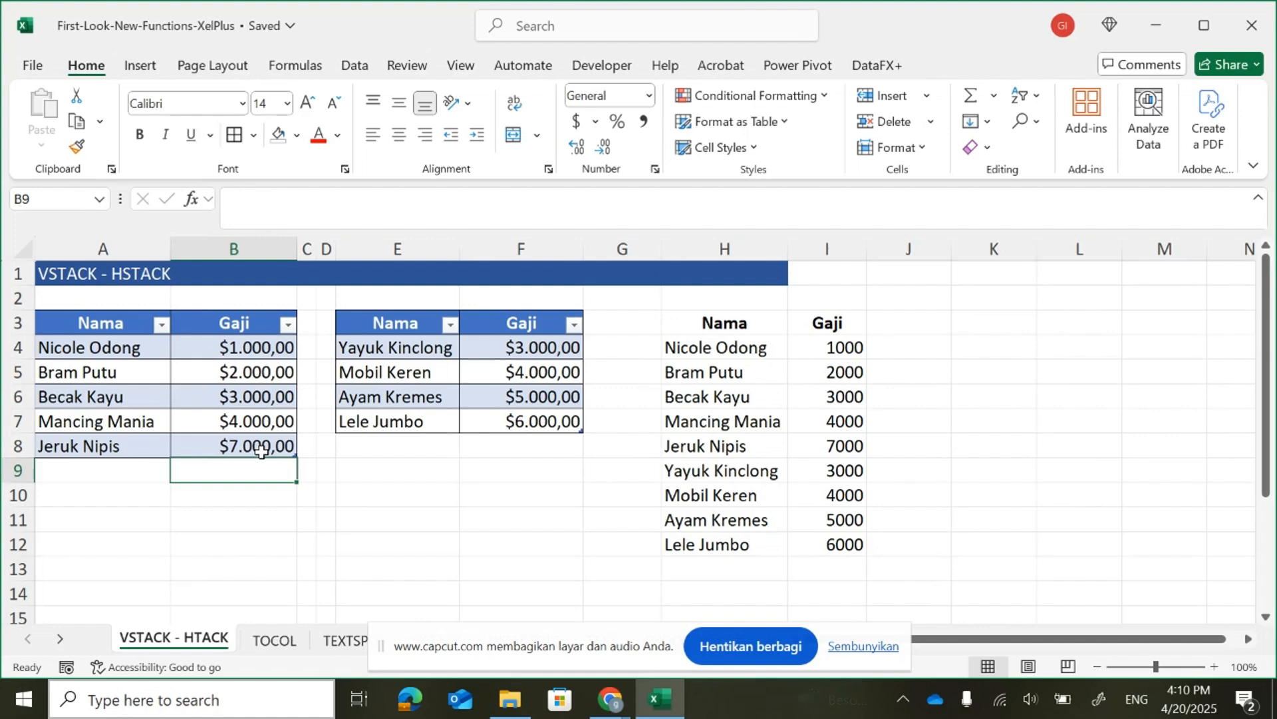
Add a new person's name in E8, directly below the last row of the Nama2 table.
key(Up)
key(Right)
key(Right)
key(Right)
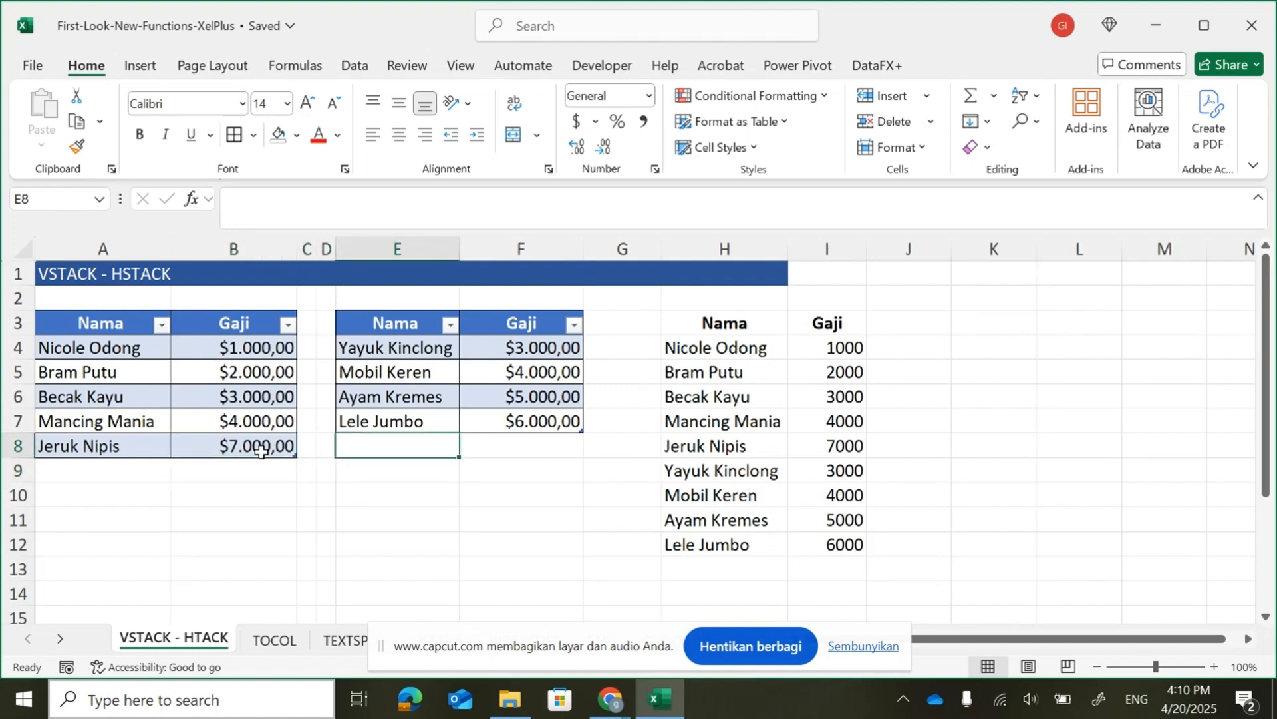
key(F2)
text(Aple)
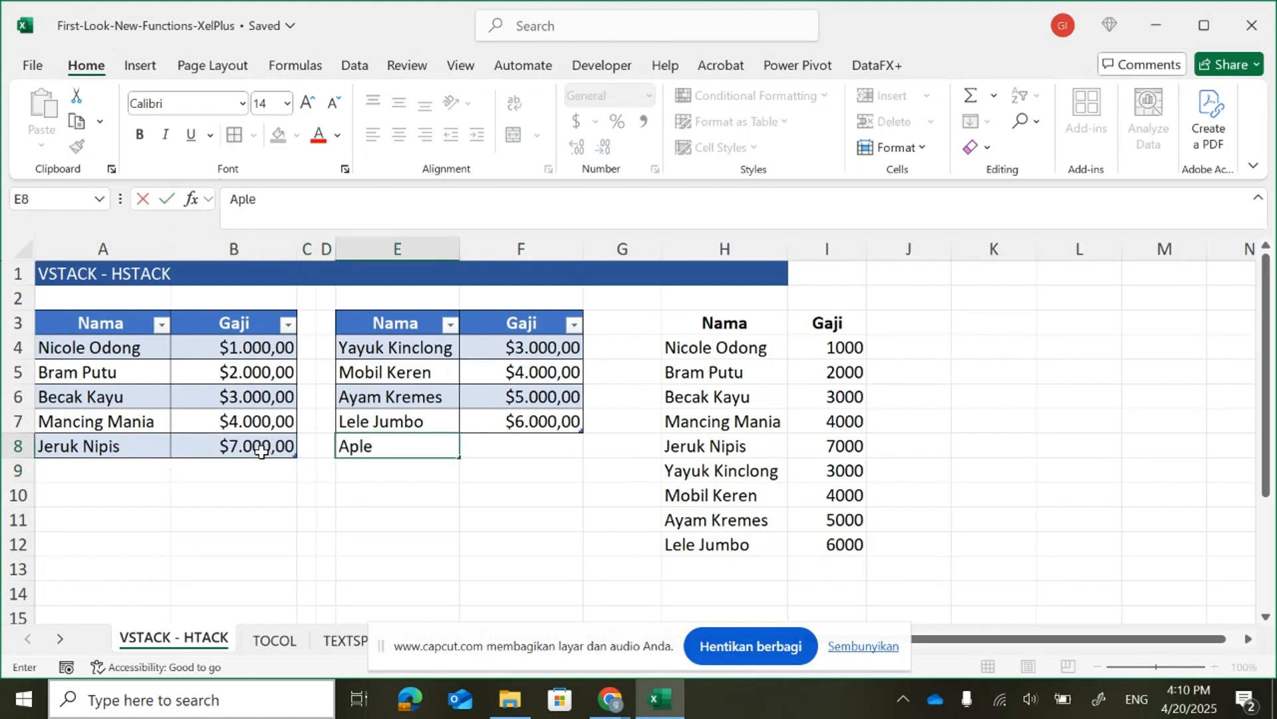
key(BackSpace)
key(BackSpace)
text(el Mq)
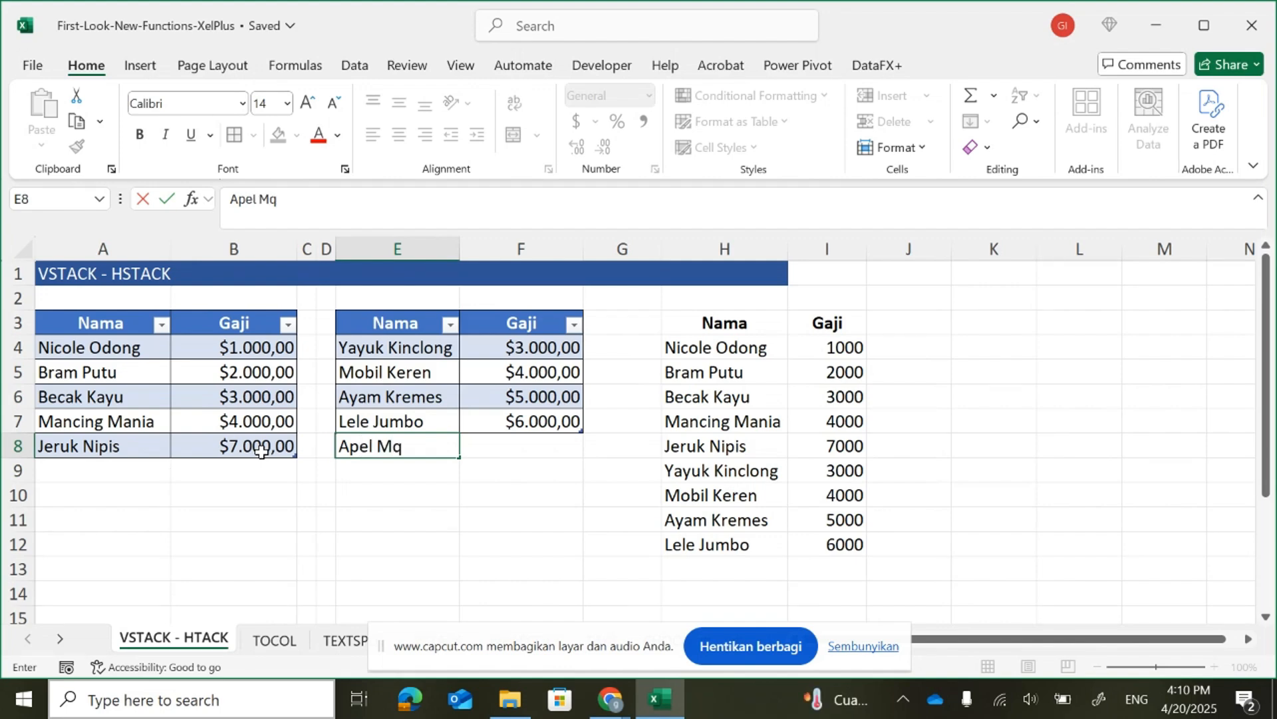
key(Tab)
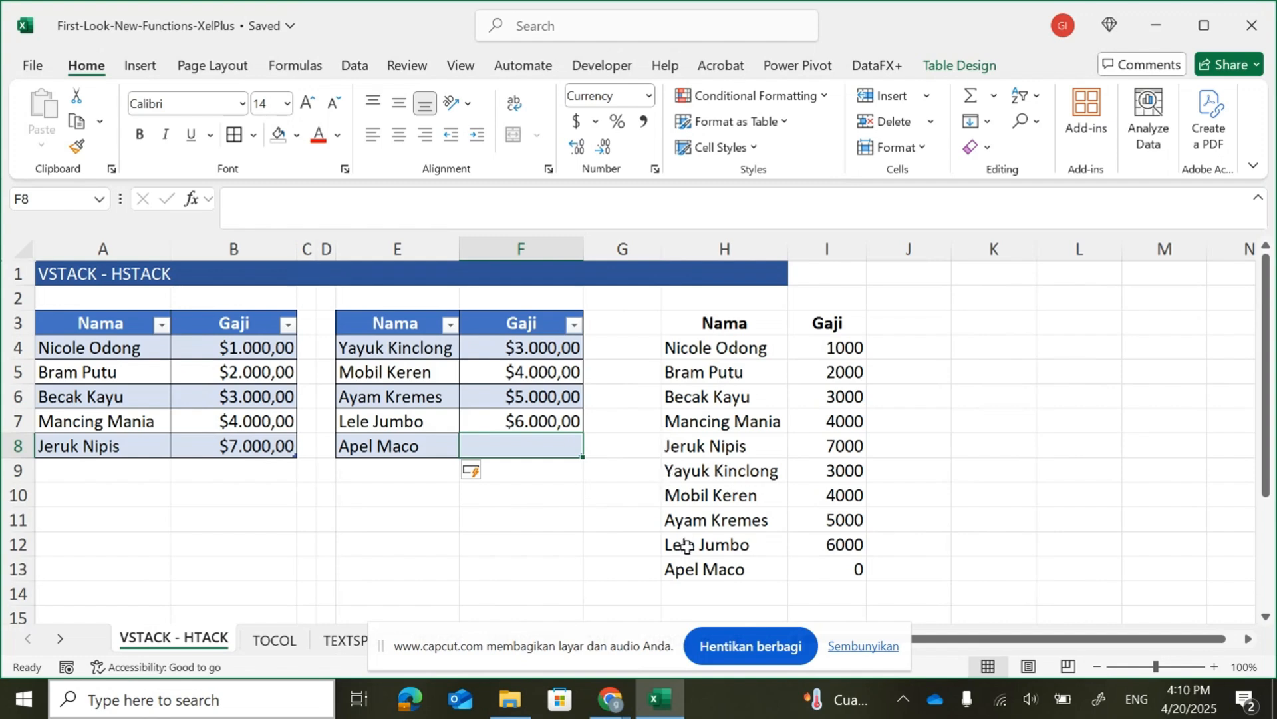
Check the added name at the end of the stacked list and enter a salary of 8000 in F8.
click(702, 571)
click(535, 449)
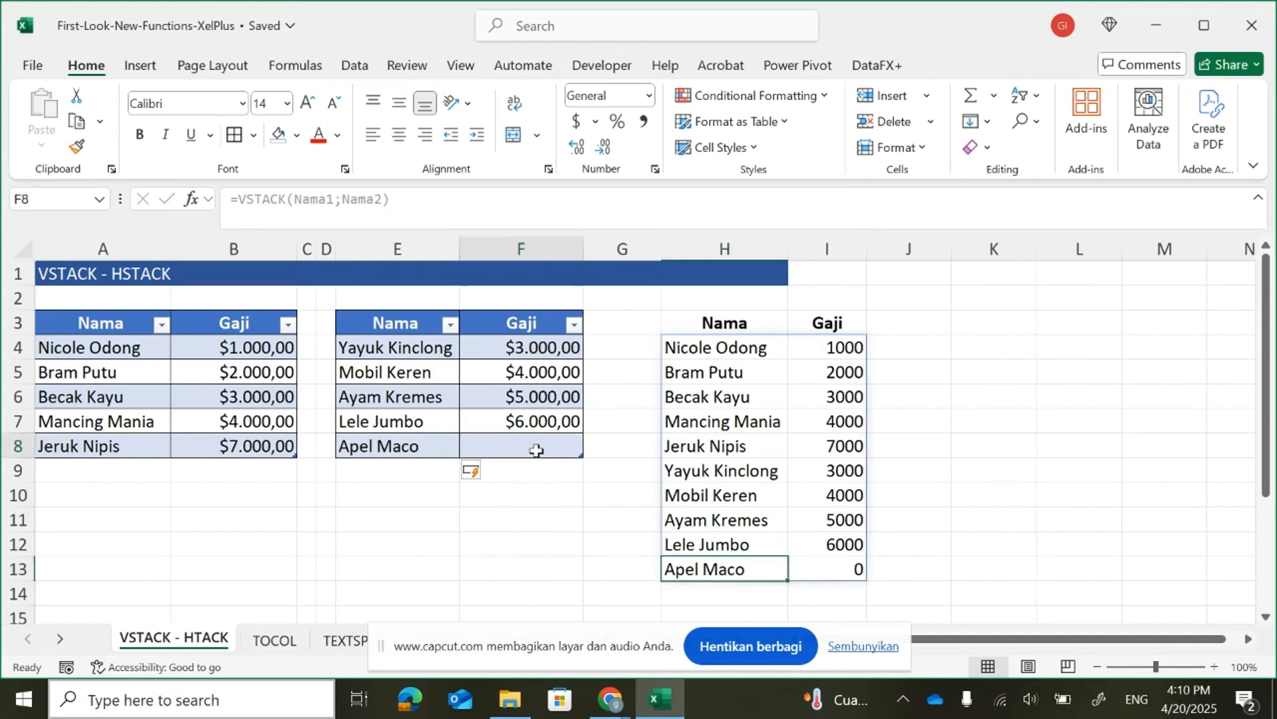
text(8000)
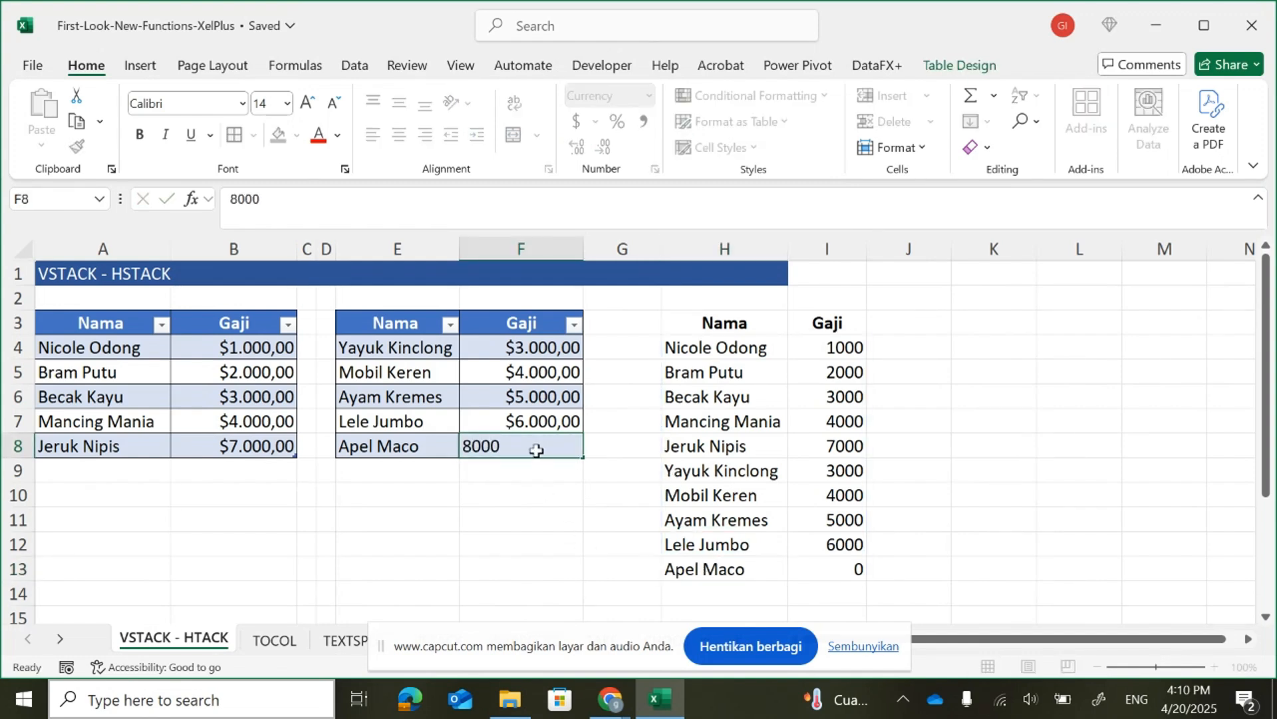
key(Return)
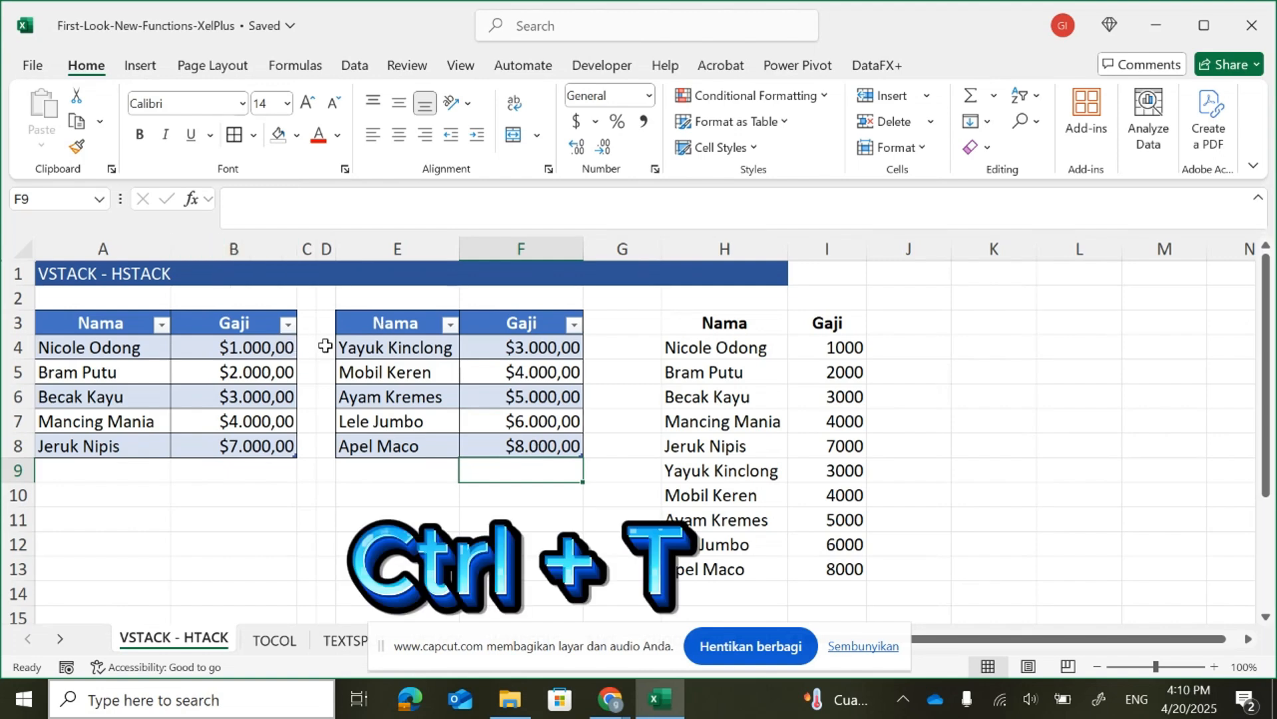
scroll(328, 342, down, 2)
scroll(598, 437, up, 2)
scroll(598, 437, up, 1)
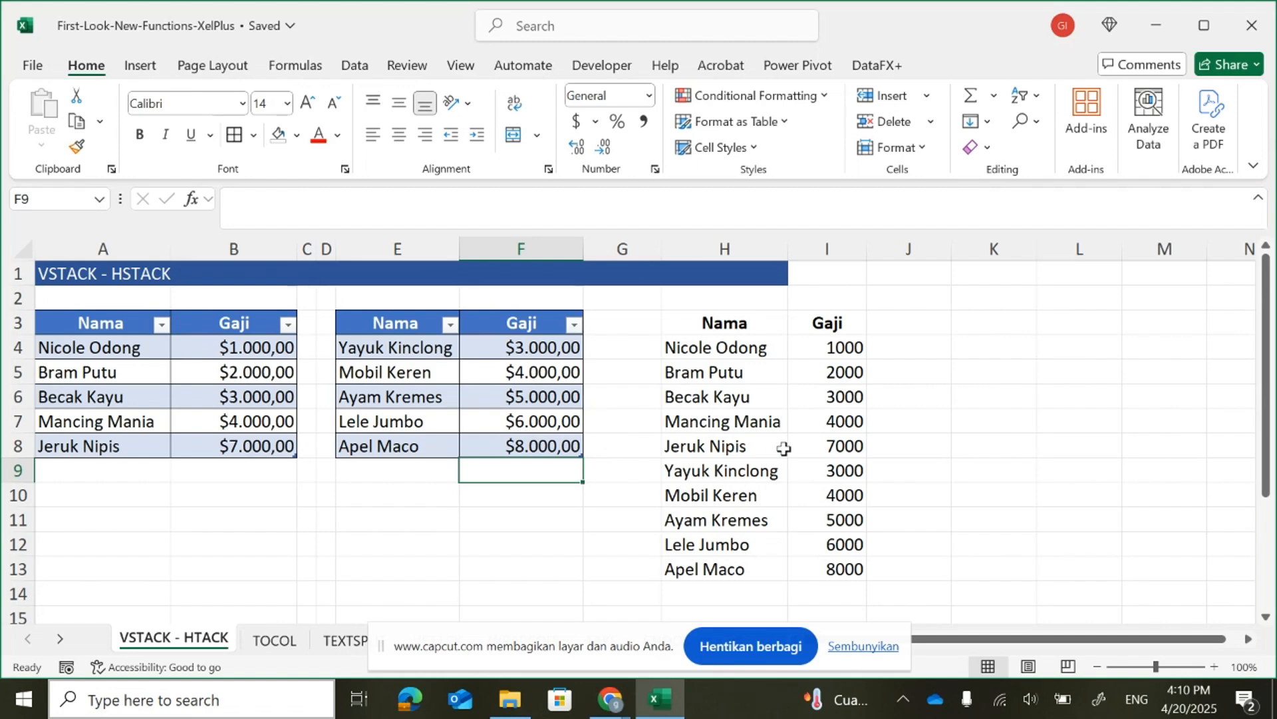
scroll(784, 449, down, 1)
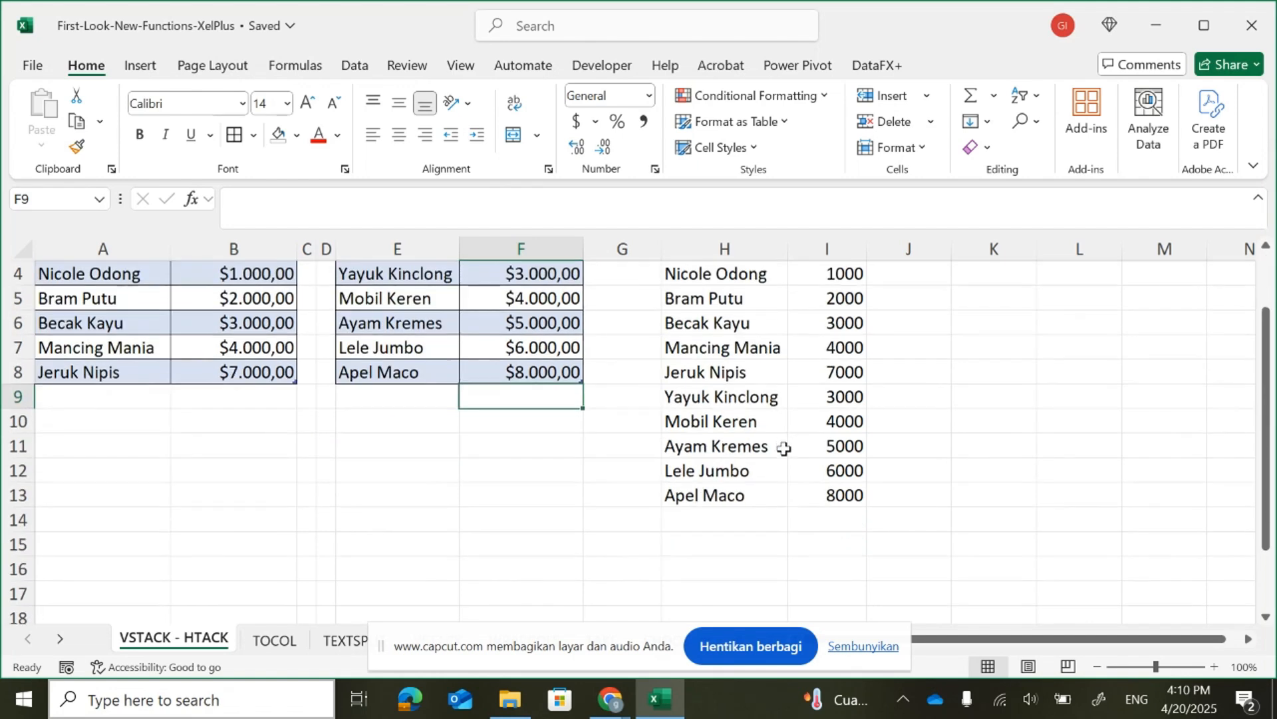
click(713, 538)
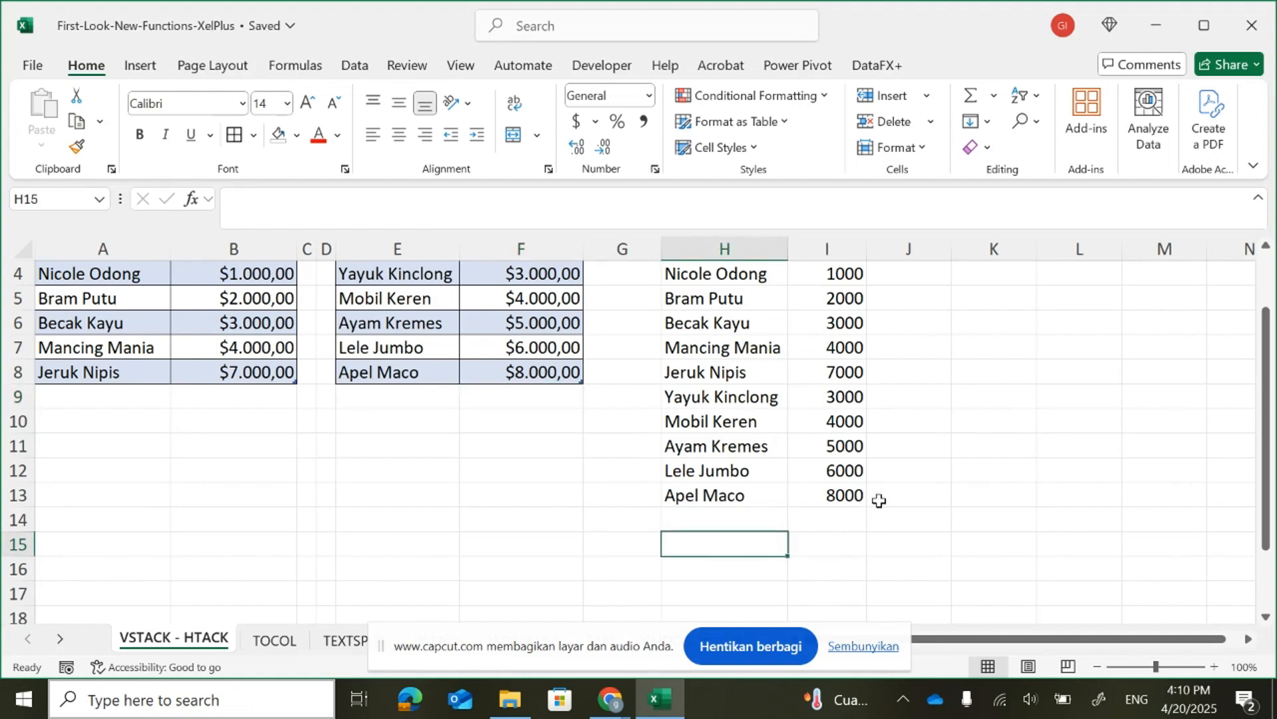
scroll(878, 500, up, 1)
scroll(771, 434, down, 1)
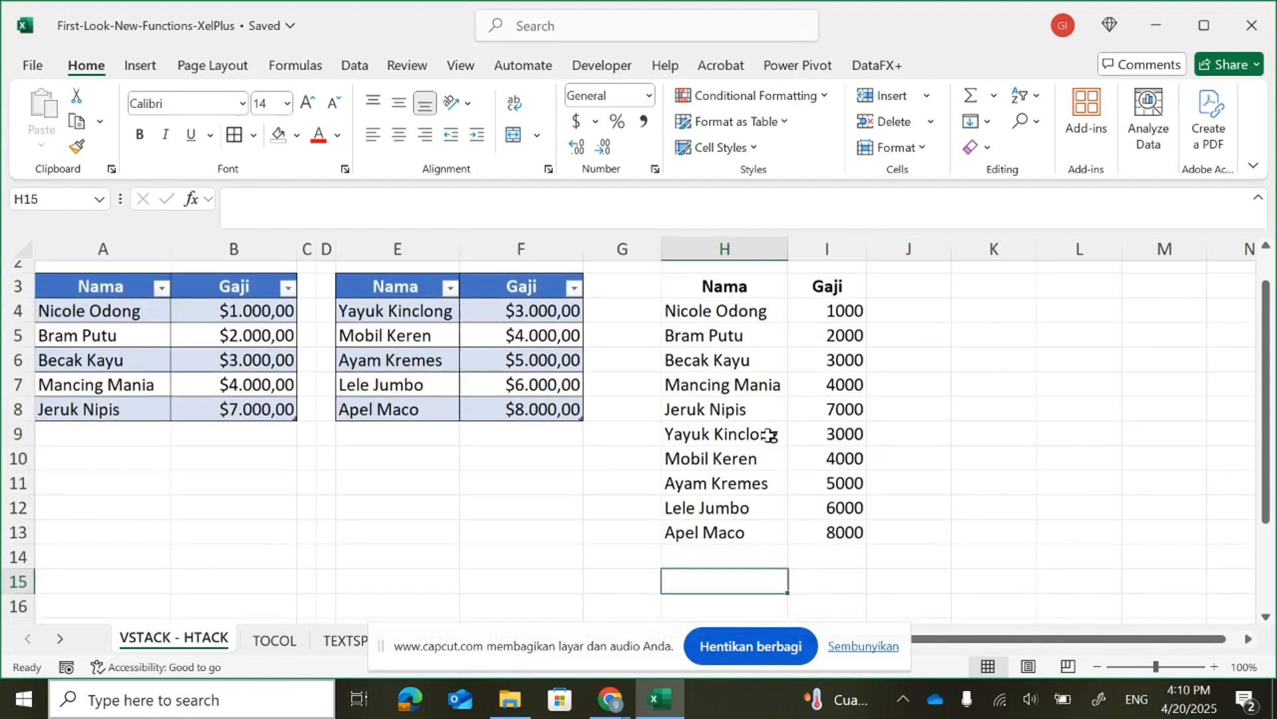
Copy the Nama and Gaji headers from H3:I3 to K3:L3.
scroll(840, 343, up, 1)
drag(747, 322, 827, 321)
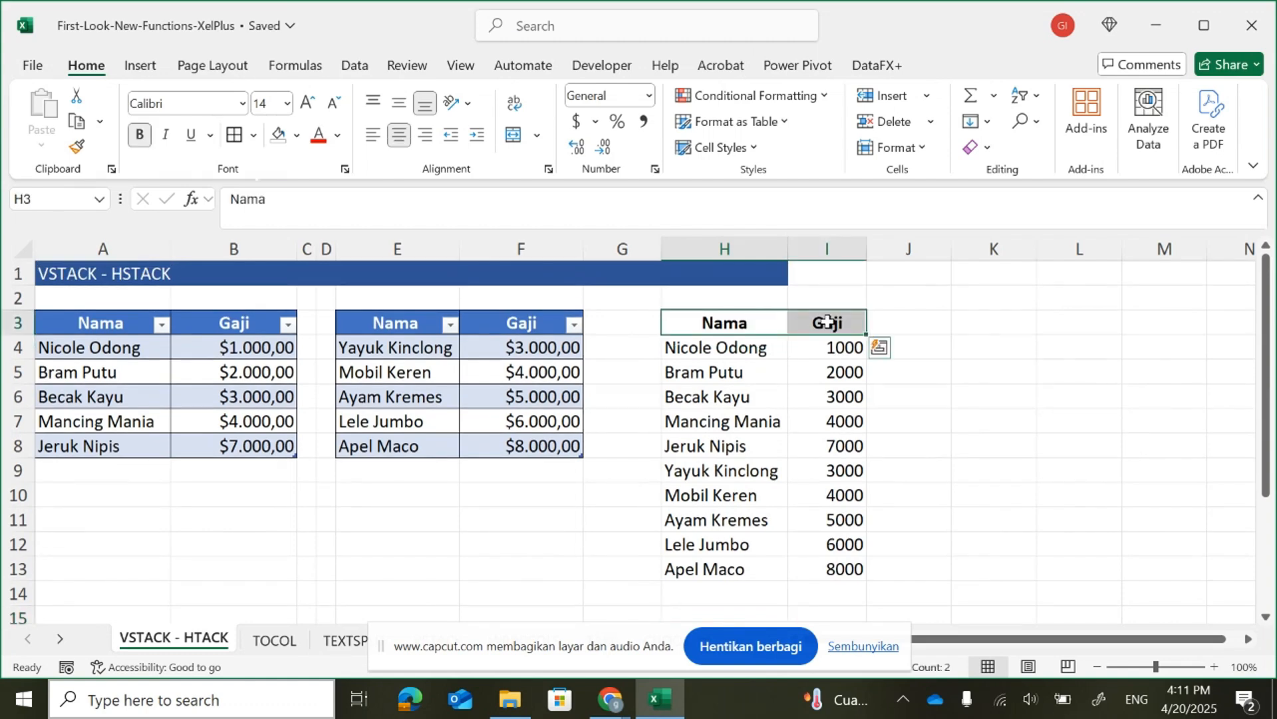
key(ctrl+c)
key(Right)
key(Right)
key(Right)
key(ctrl+v)
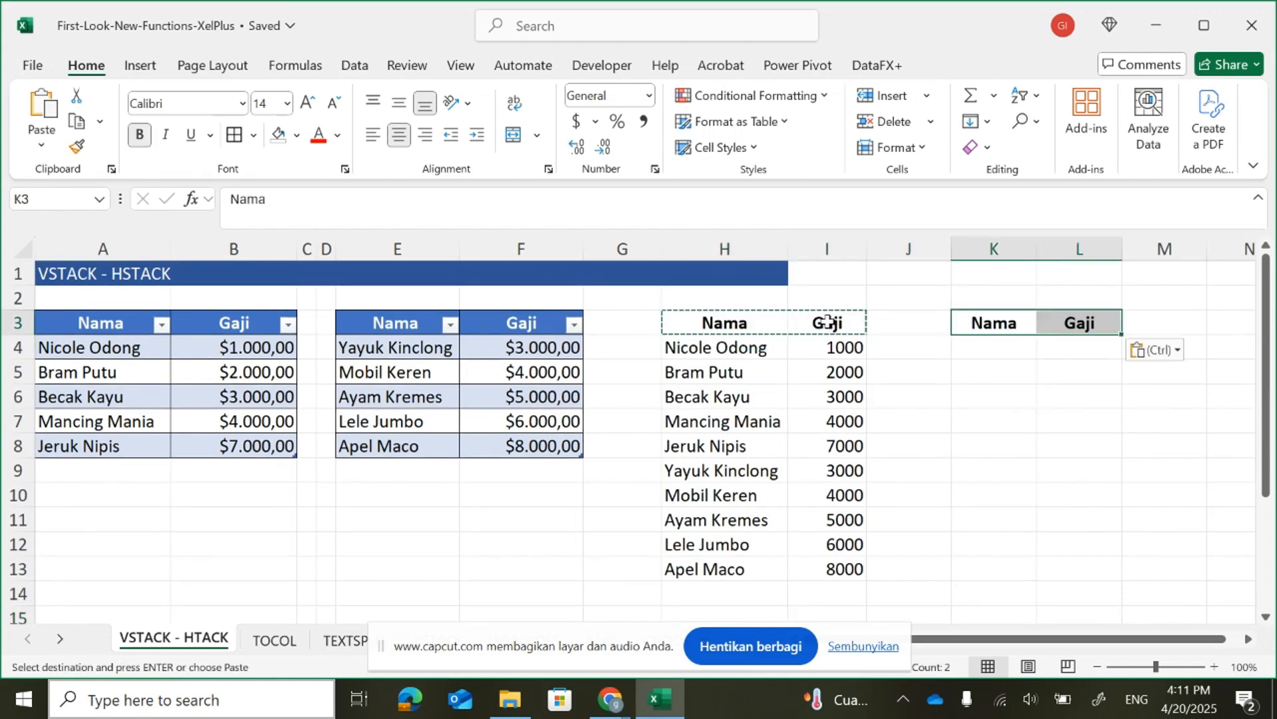
key(Down)
key(Escape)
Join the tables Nama1 and Nama2 side by side from K4 with the formula =HSTACK(Nama1;Nama2).
text(=h)
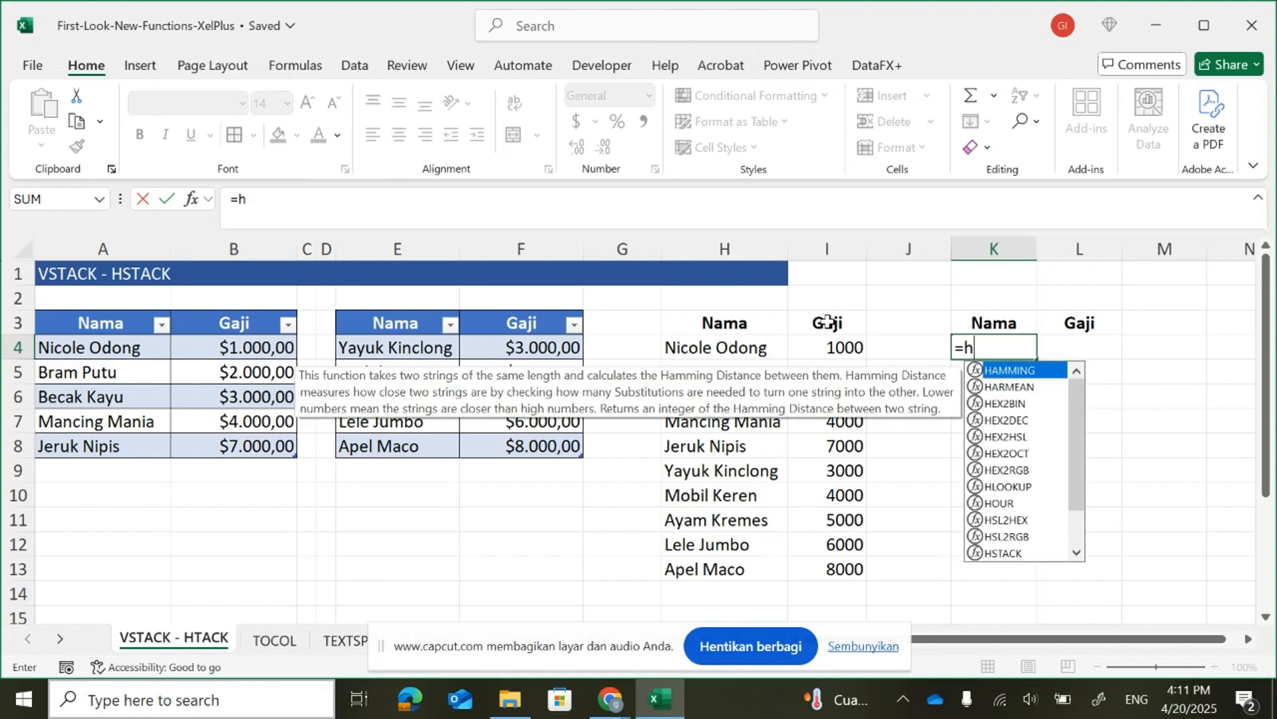
text(stack()
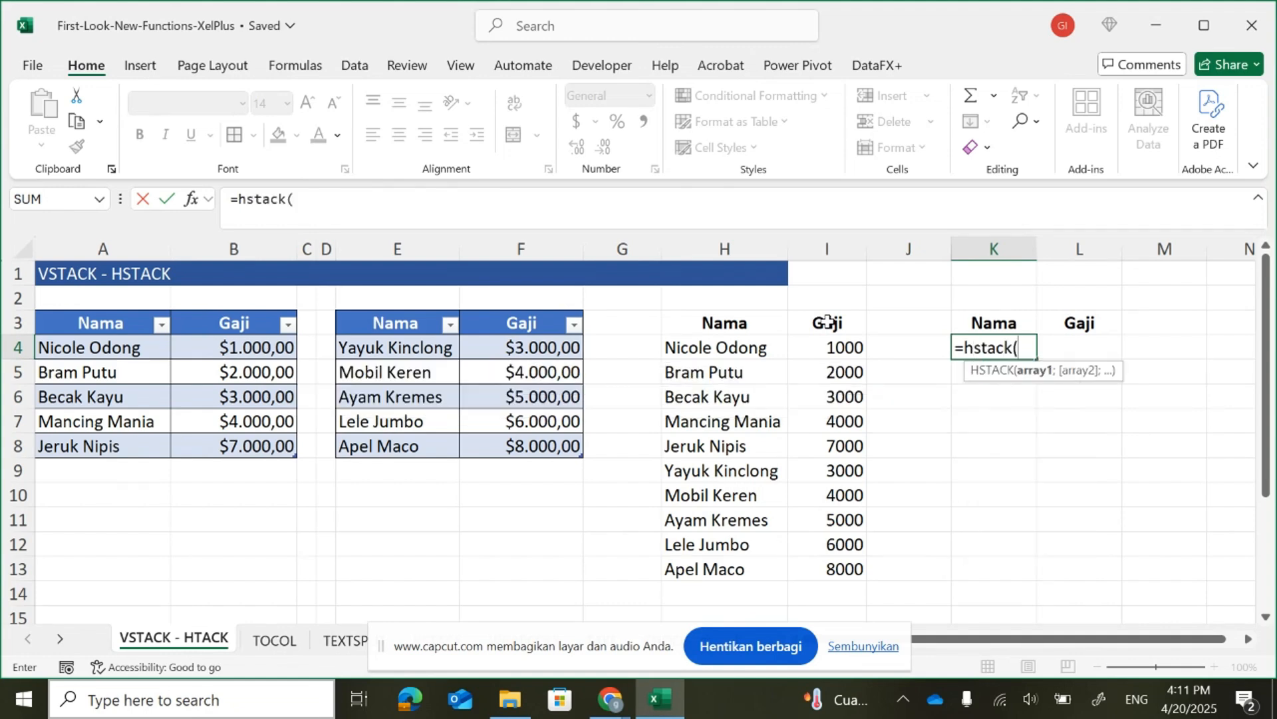
drag(58, 348, 209, 444)
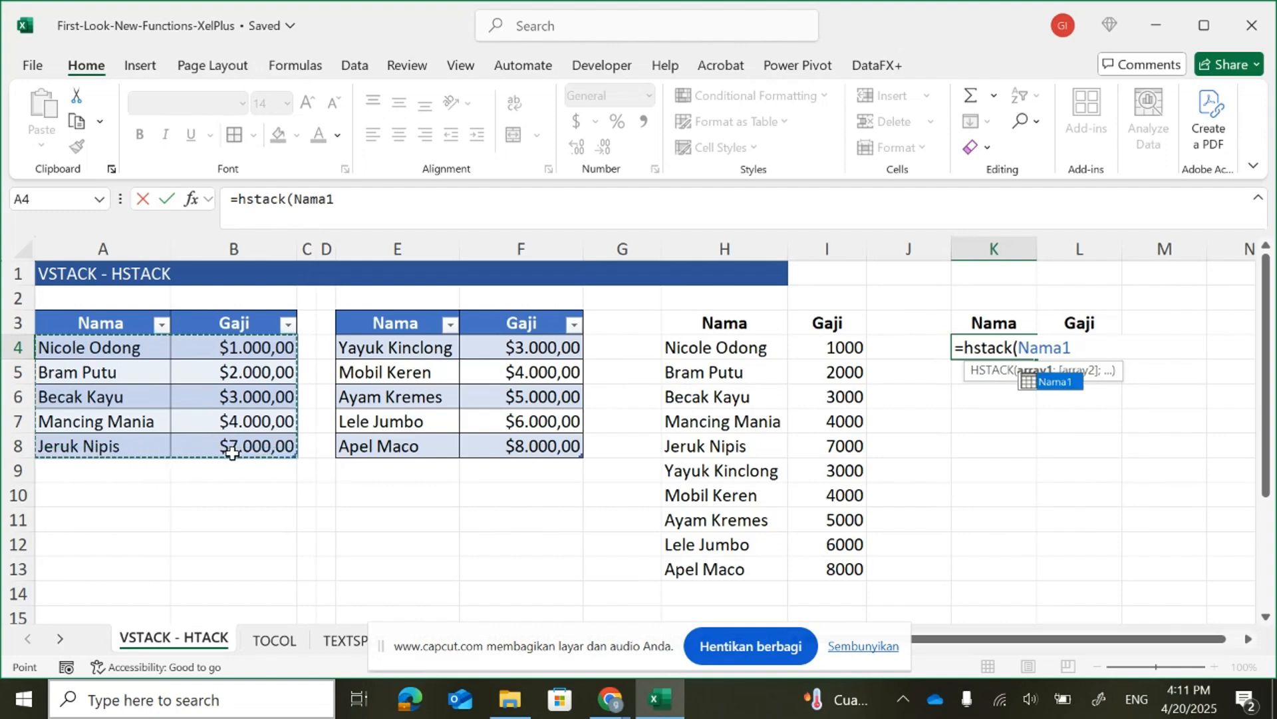
text(;)
drag(379, 351, 512, 444)
key(Return)
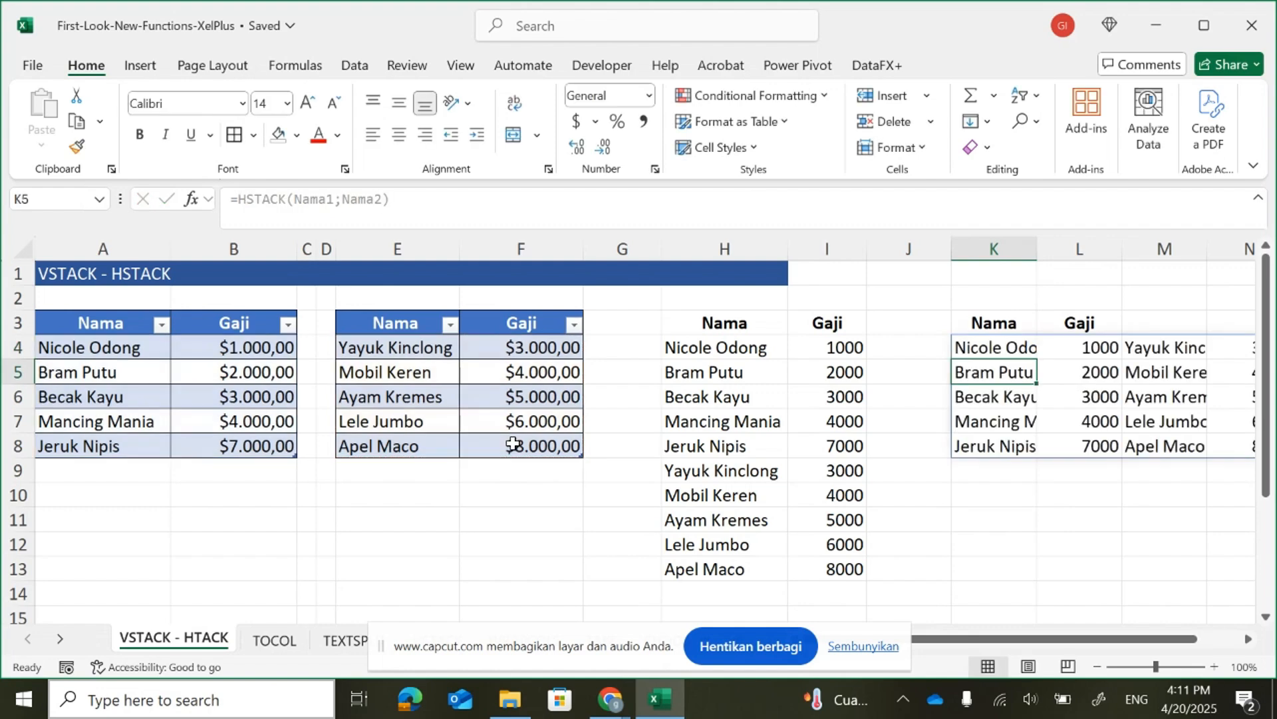
Autofit the widths of columns K and M to show the full names in the HSTACK result.
drag(1031, 638, 1074, 638)
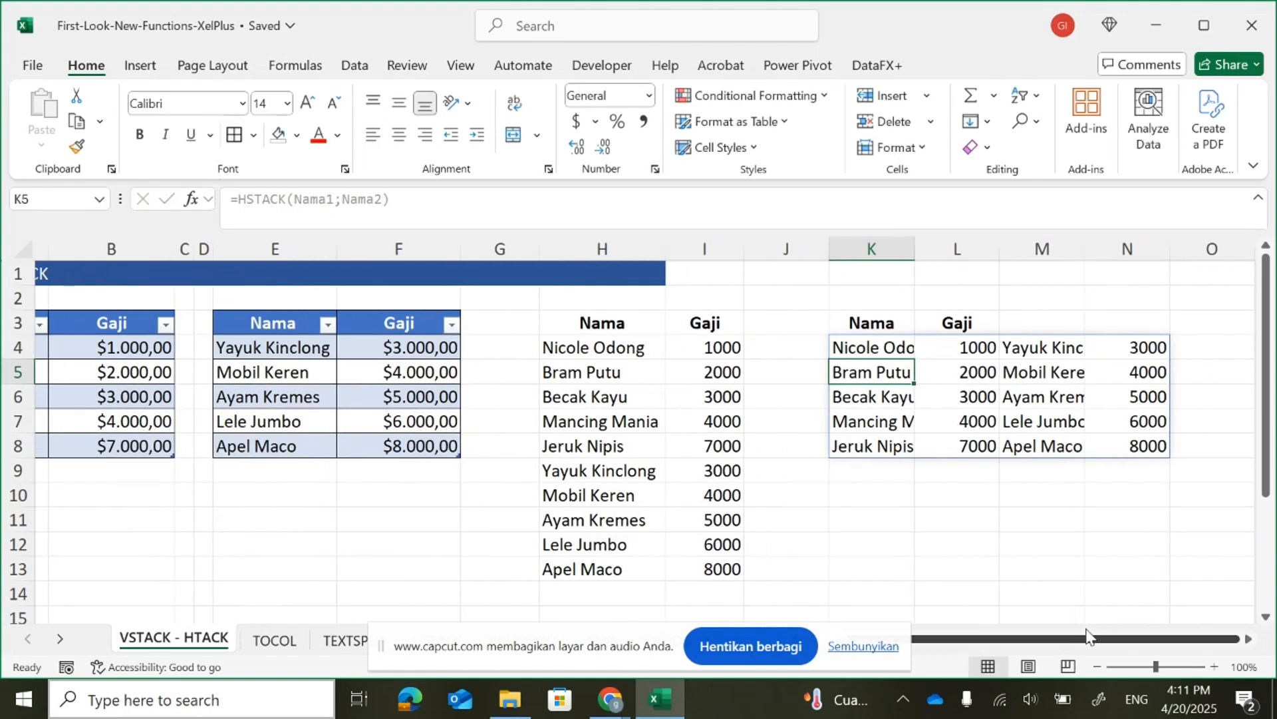
double_click(915, 250)
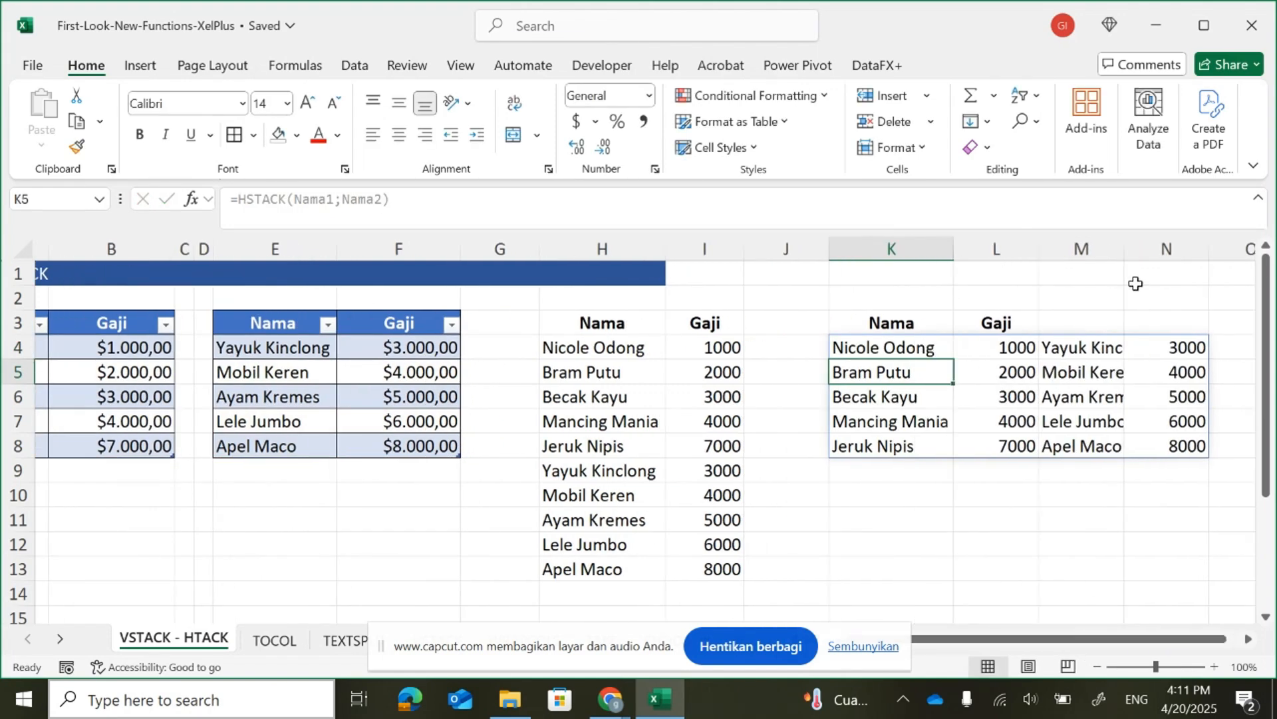
double_click(1119, 258)
drag(1099, 639, 1125, 639)
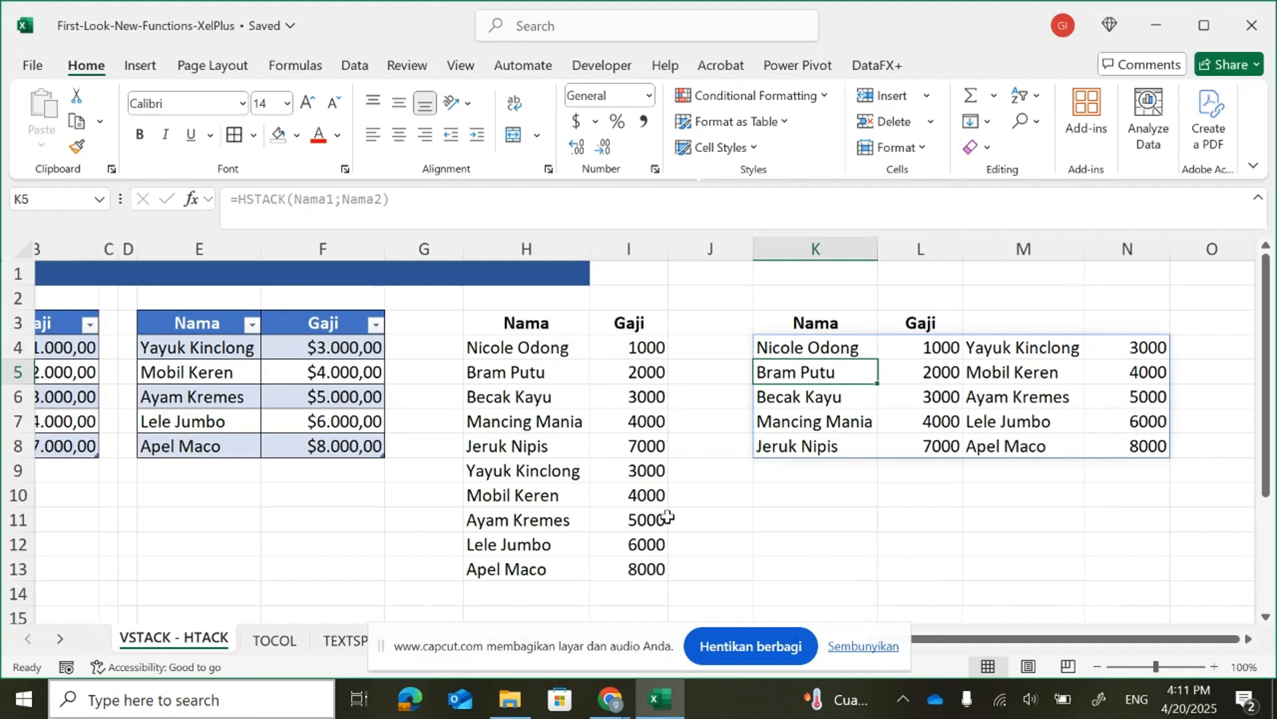
Compare the VSTACK formula in H4 with the HSTACK formula in K4.
click(529, 348)
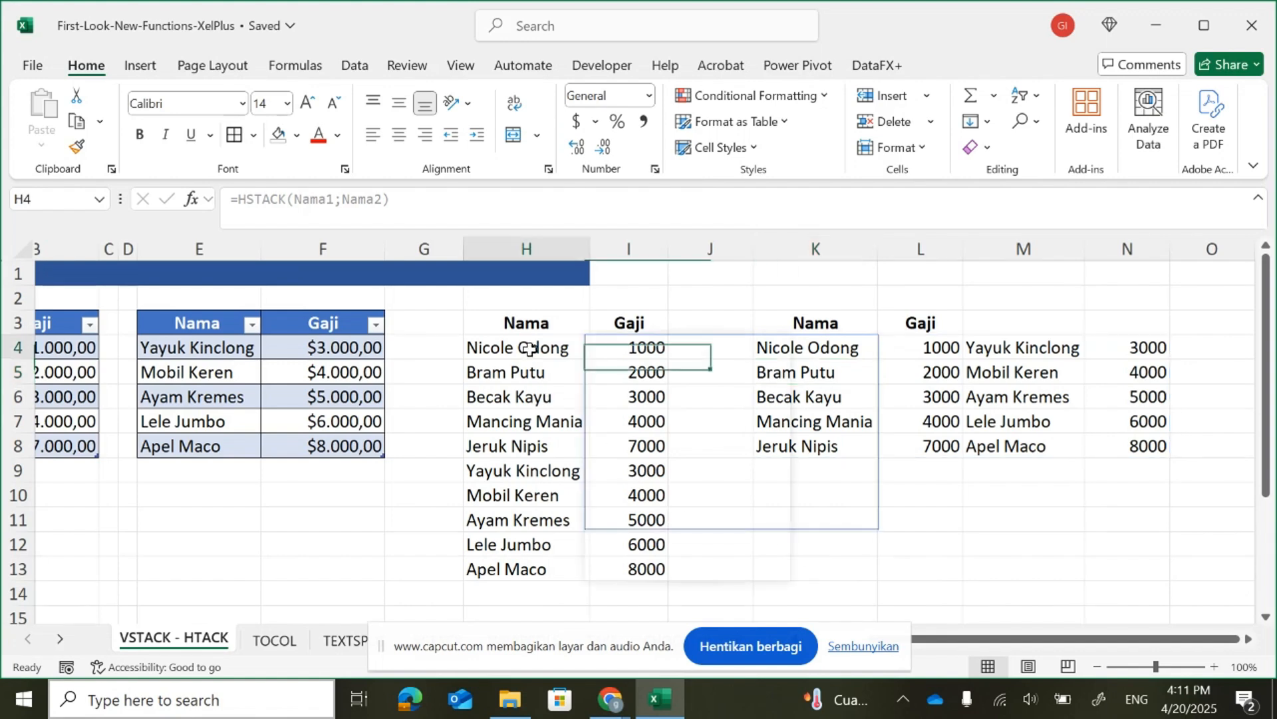
click(796, 349)
drag(985, 639, 918, 639)
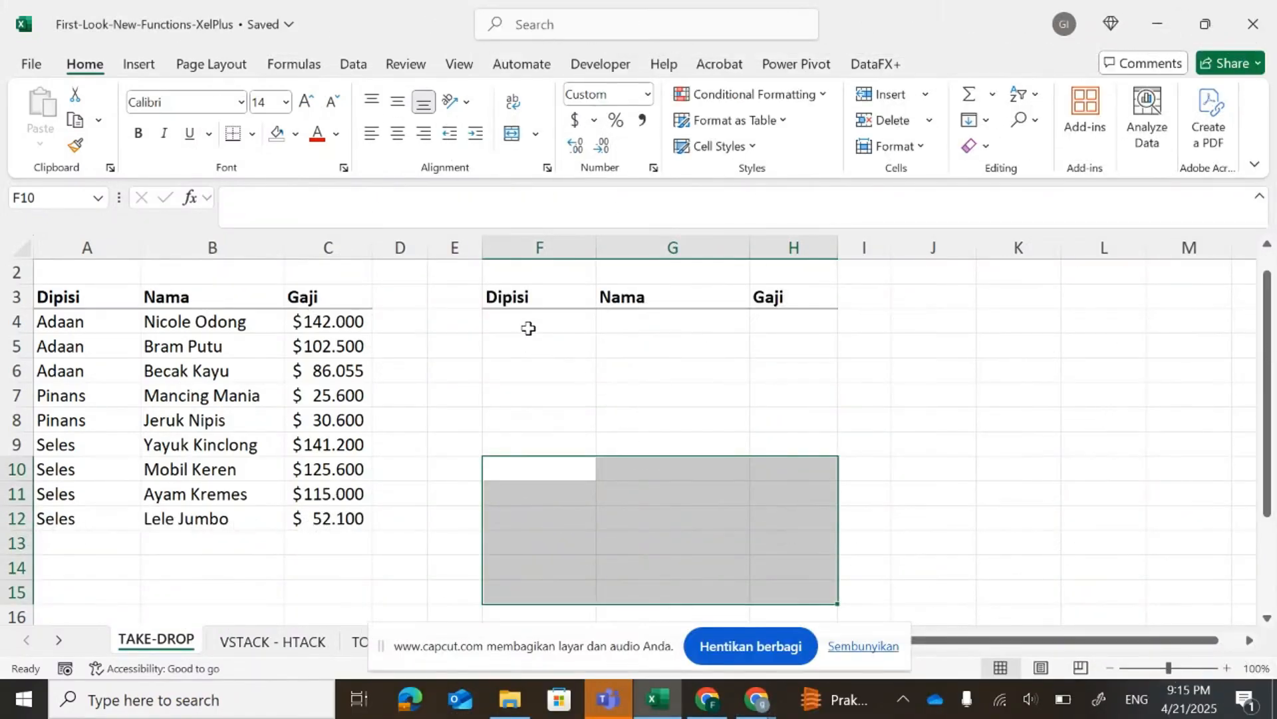
Extract the first three rows of the salary table into F4 with the formula =TAKE(A4:C12;3).
click(530, 324)
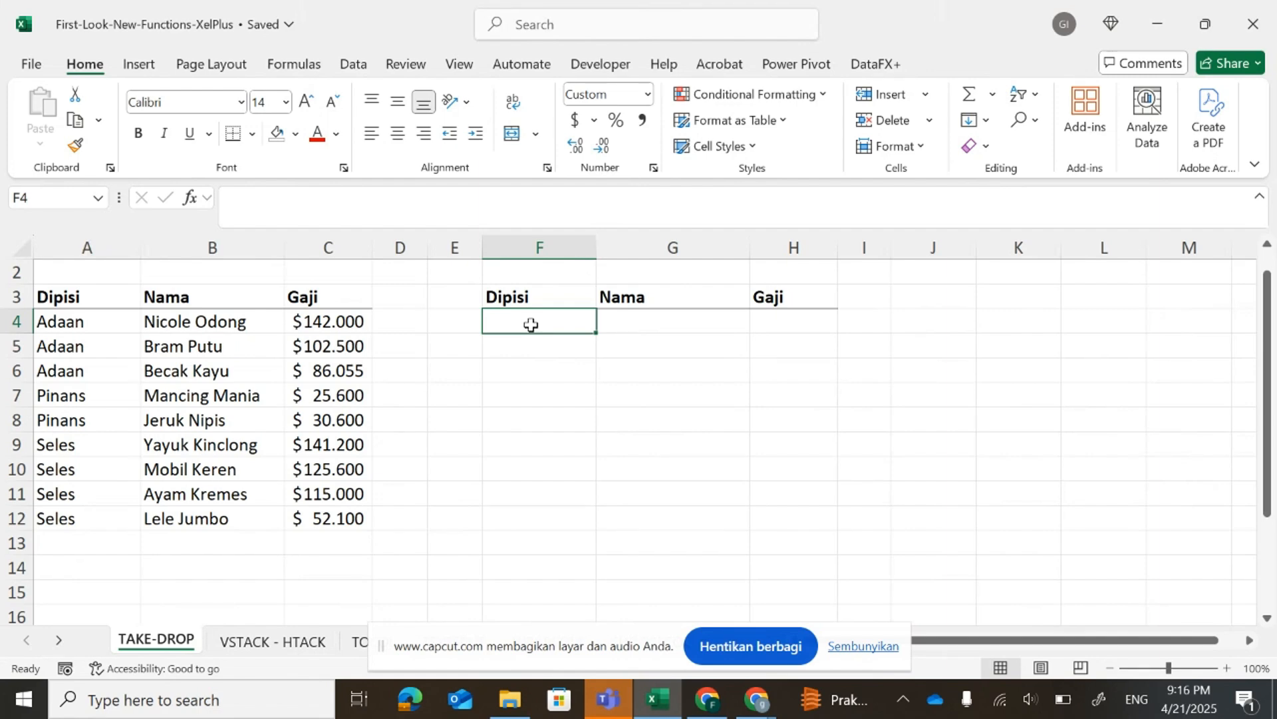
drag(38, 324, 322, 514)
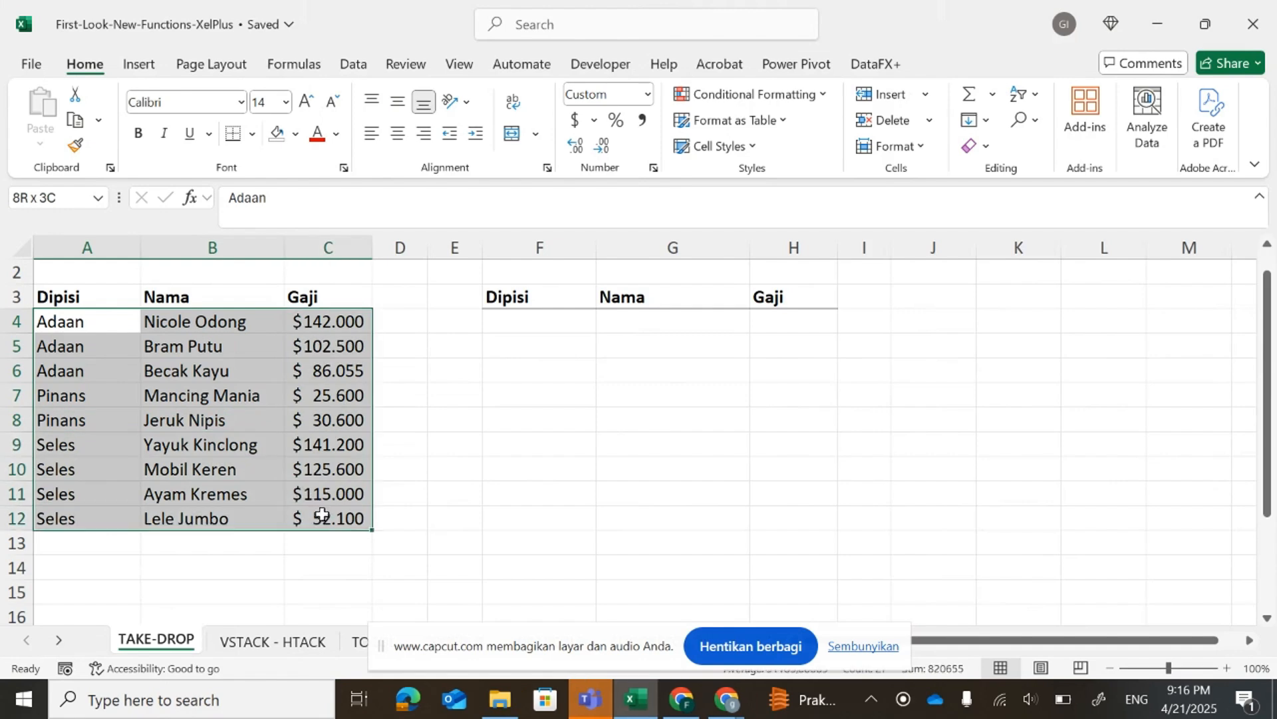
click(539, 322)
text(=)
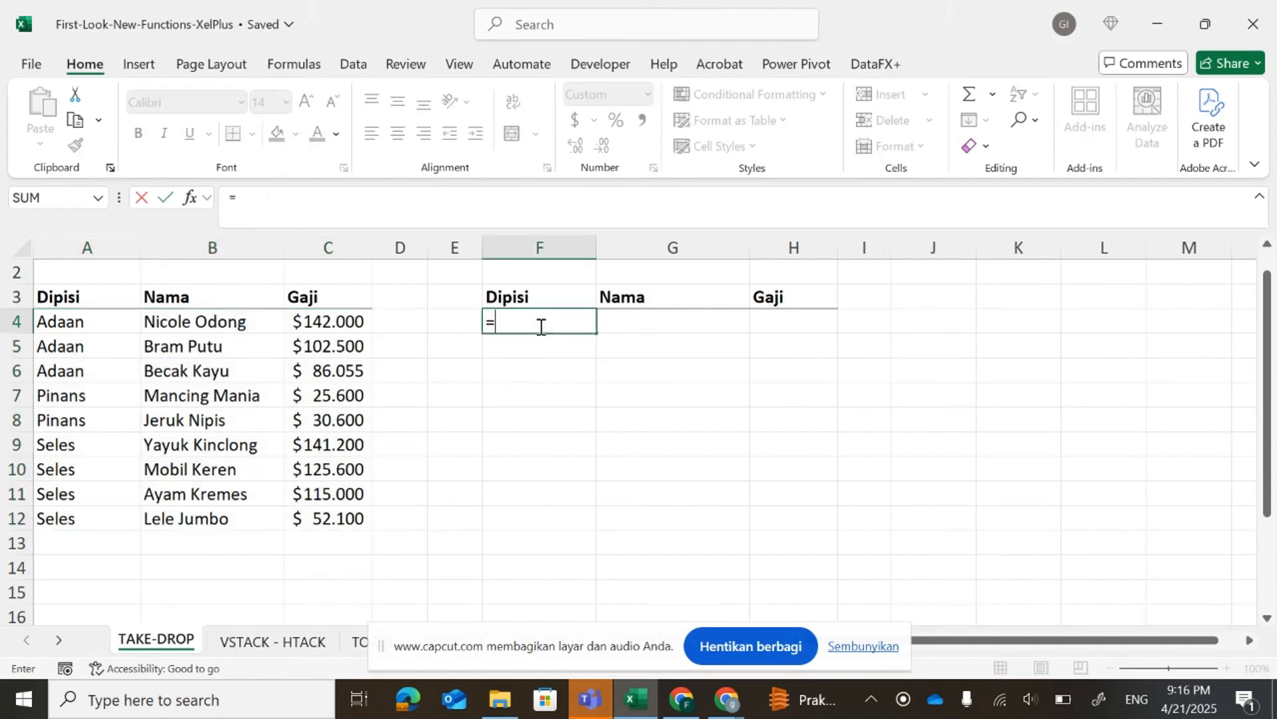
text(TAKE()
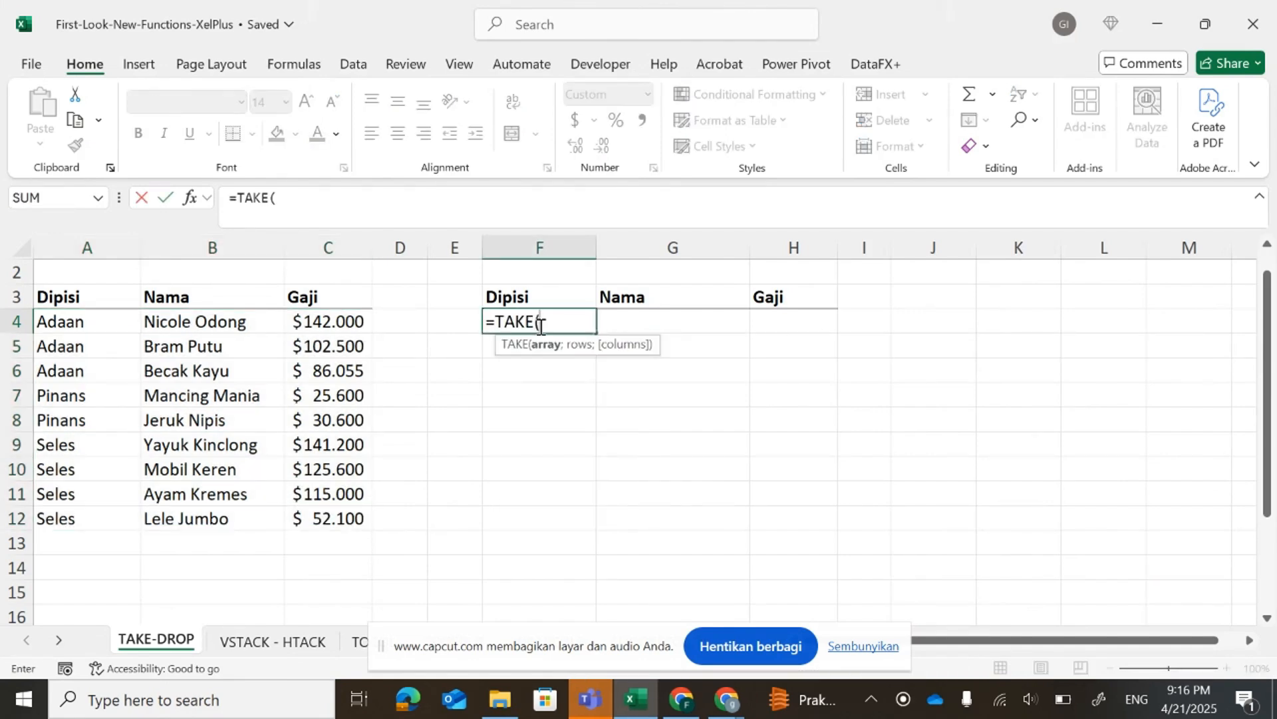
drag(102, 322, 340, 526)
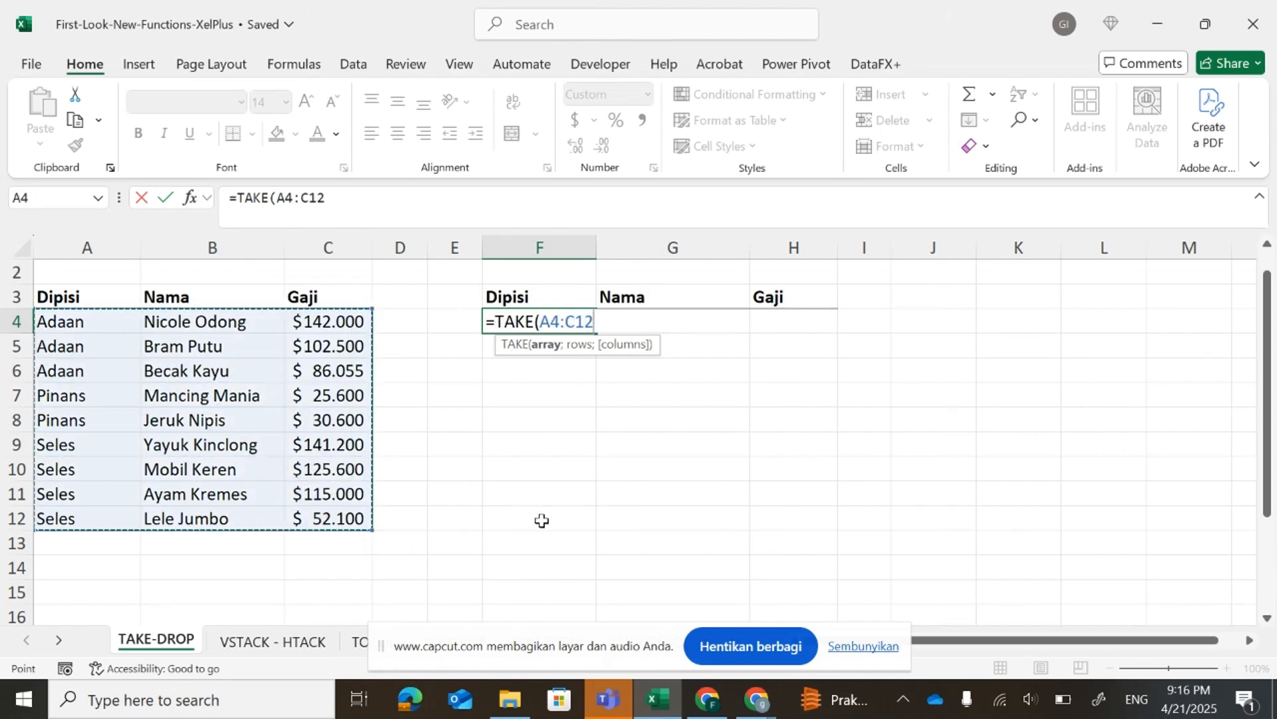
text(;)
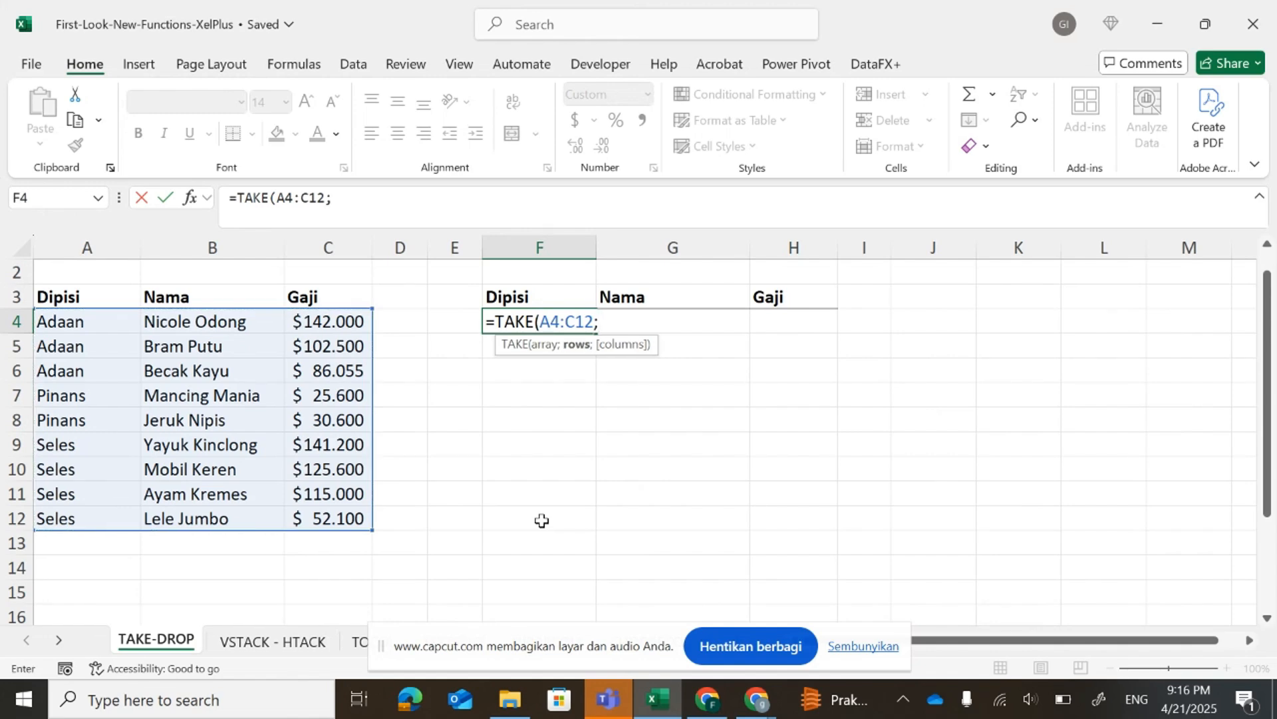
text(3))
key(Return)
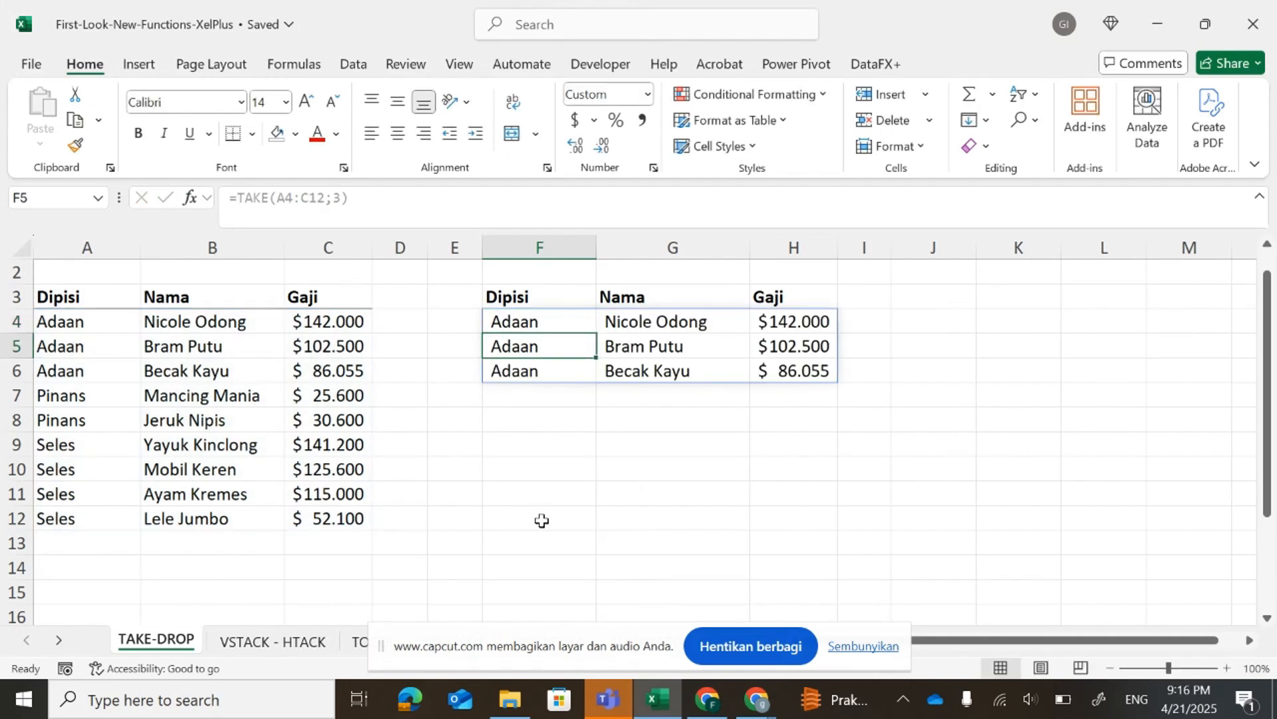
key(Up)
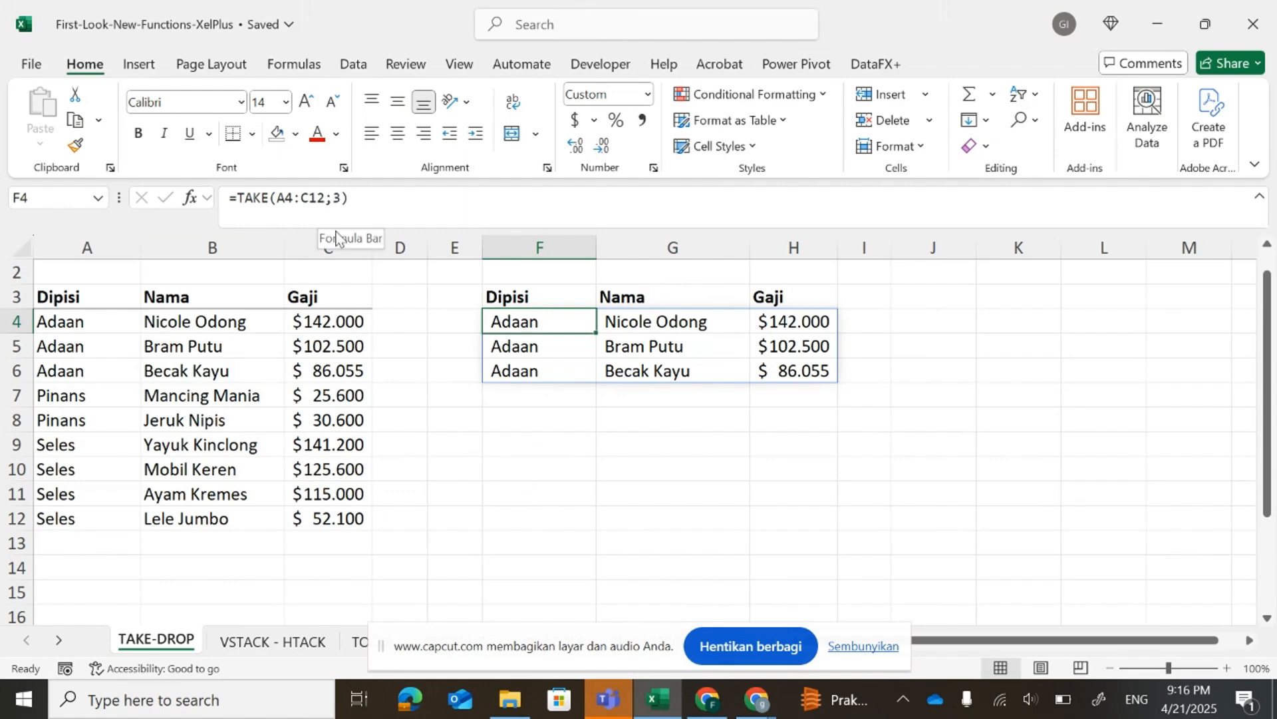
drag(98, 322, 313, 381)
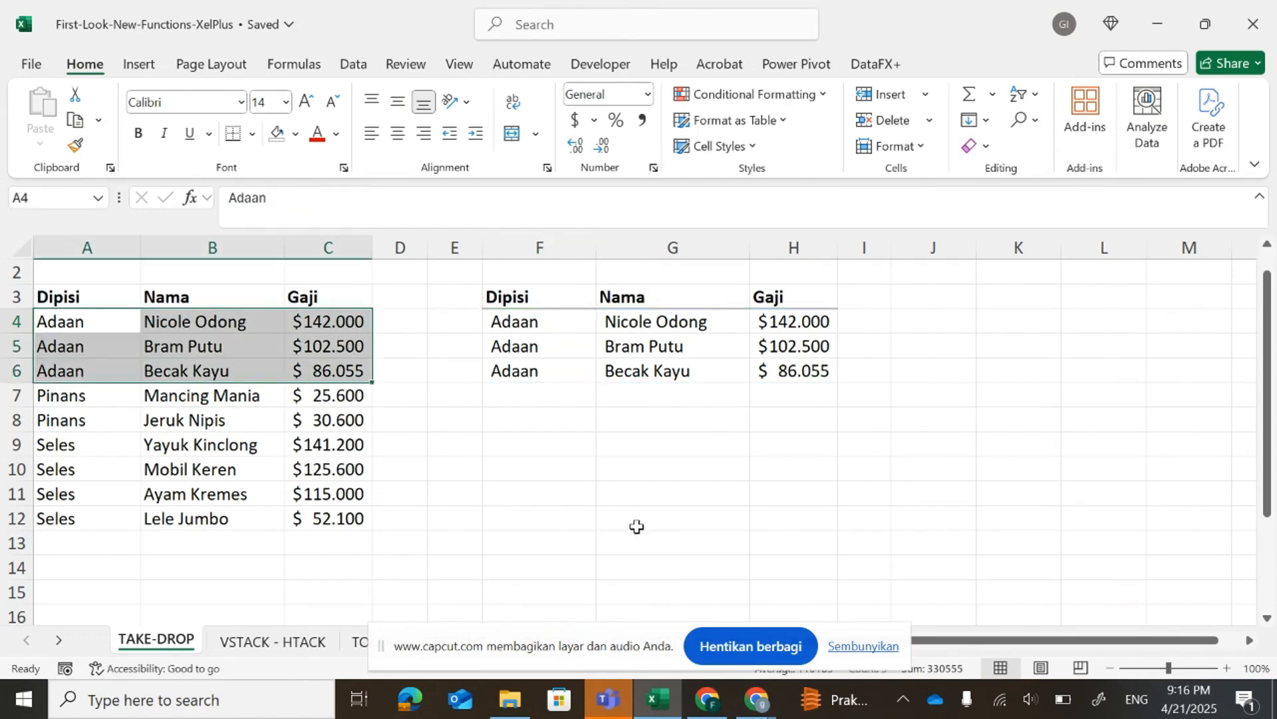
Change the row count in the F4 TAKE formula to 5 and compare with the first five source rows.
click(526, 322)
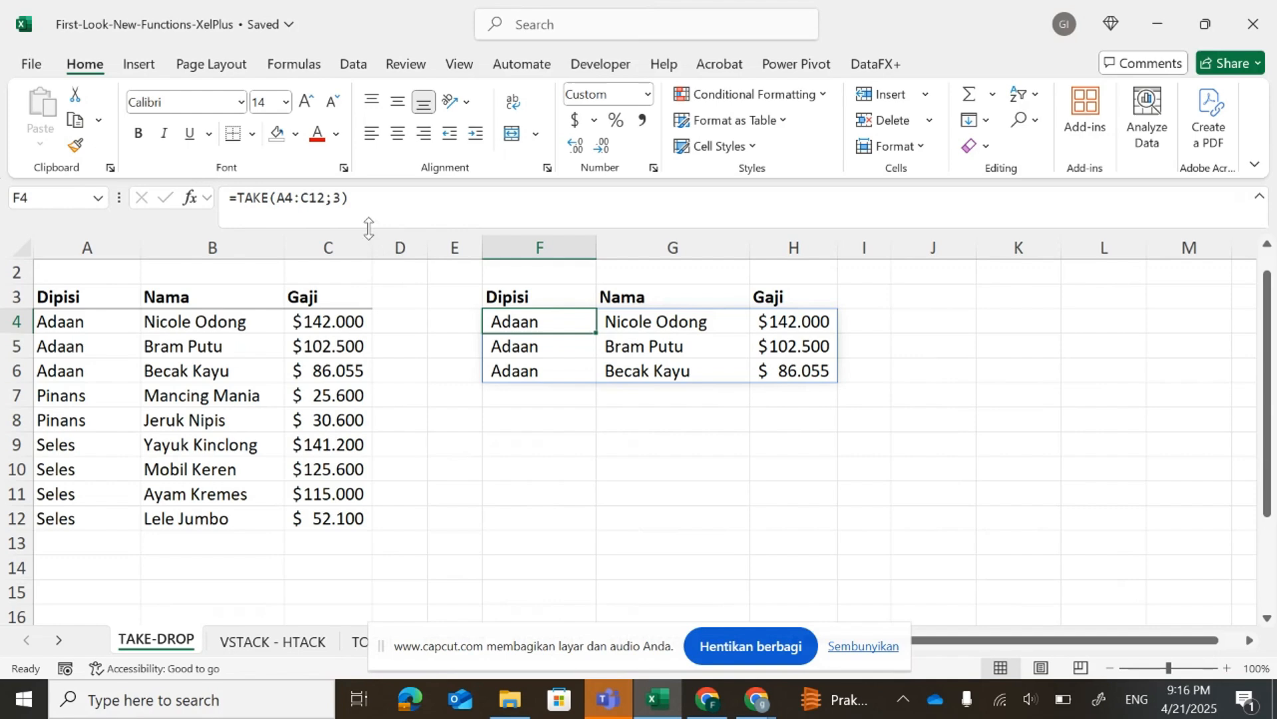
click(346, 197)
key(BackSpace)
text(5)
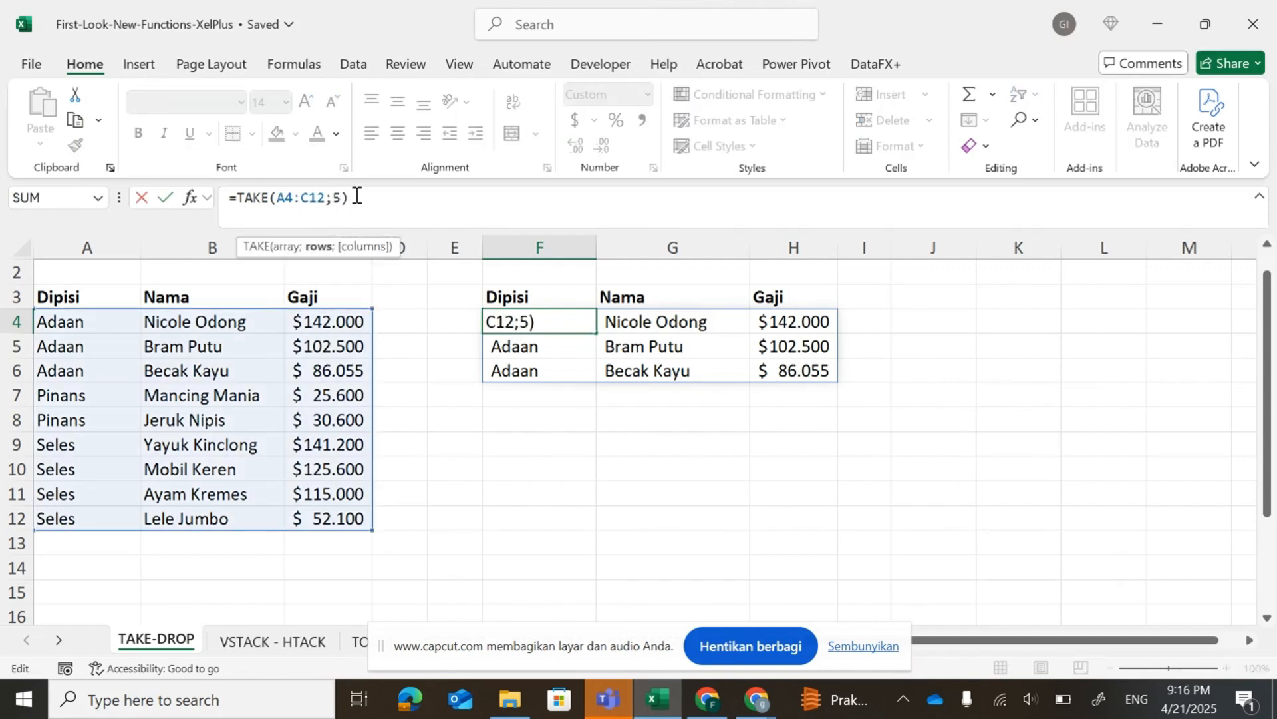
key(Return)
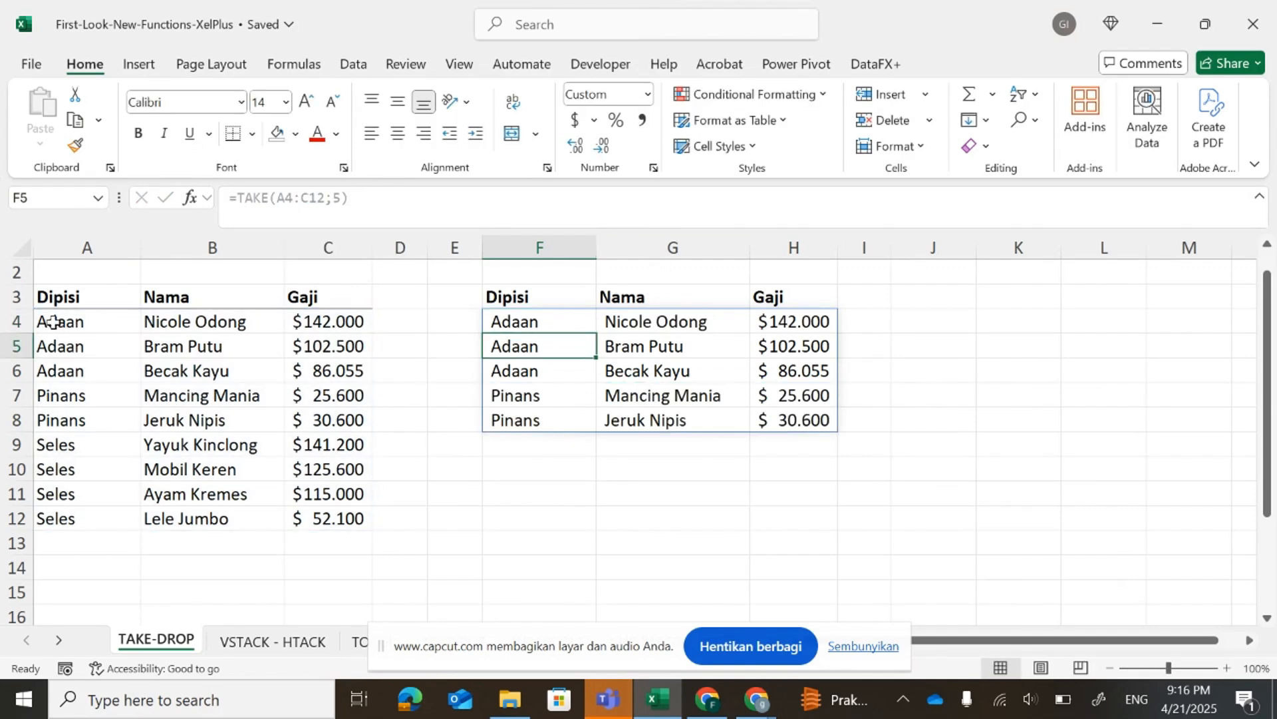
drag(54, 321, 335, 418)
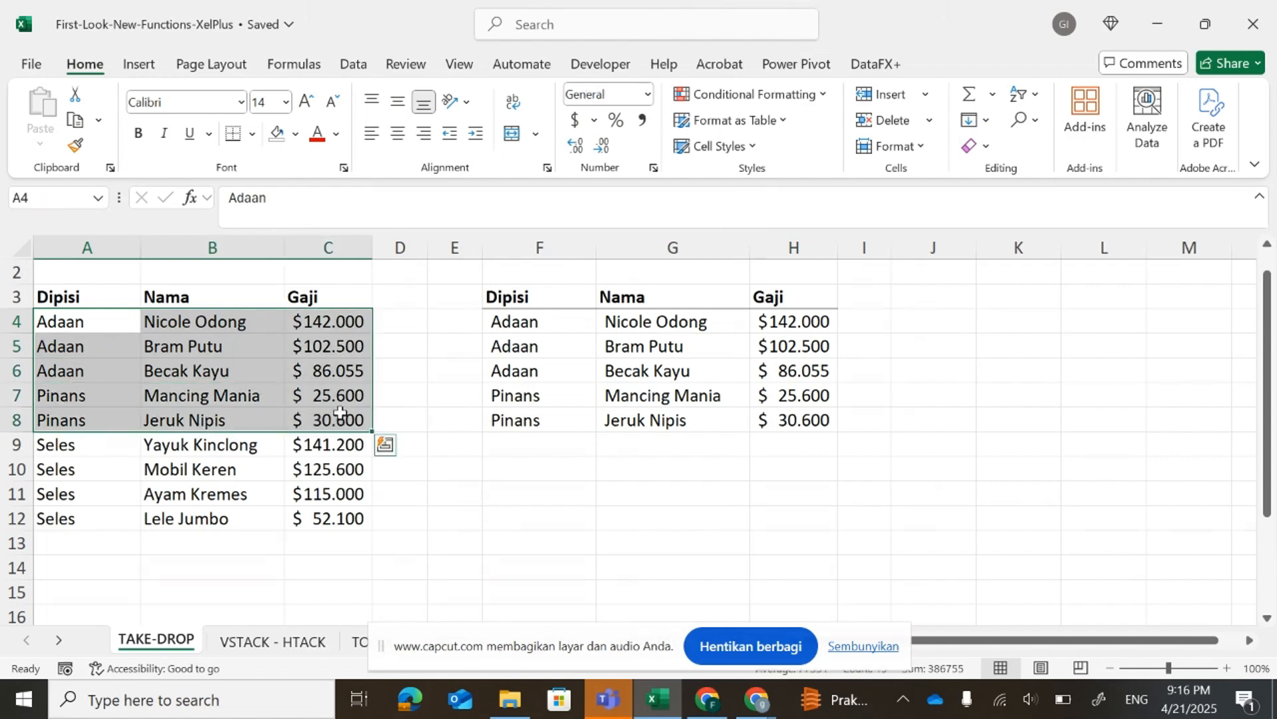
Set the row count in the F4 TAKE formula to -3 and check it against the source table's last three rows.
click(522, 325)
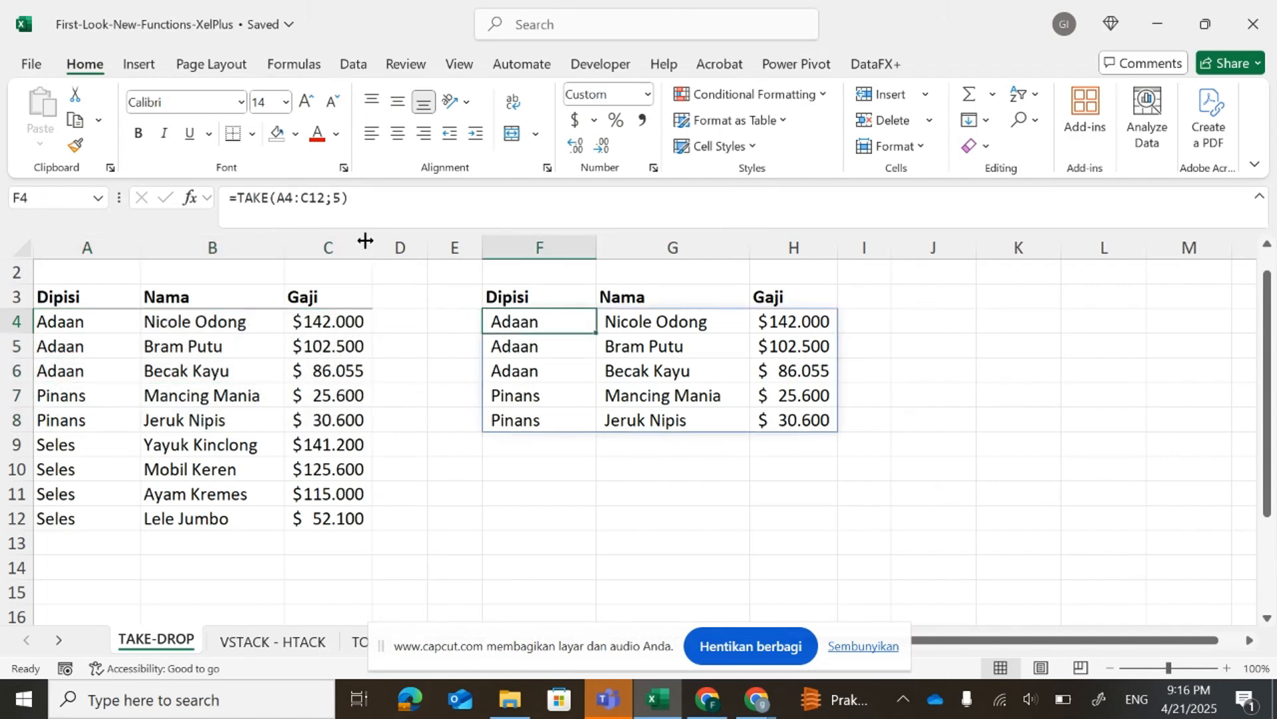
click(332, 201)
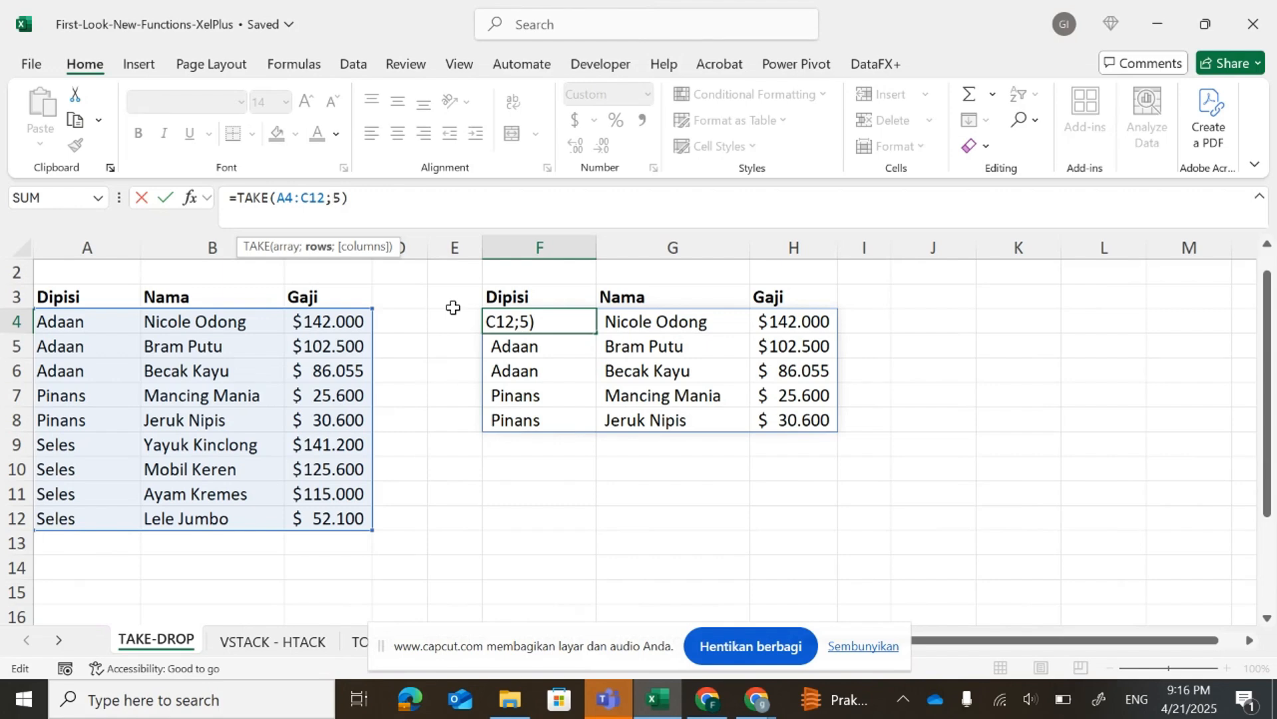
key(Delete)
text(-3)
key(Return)
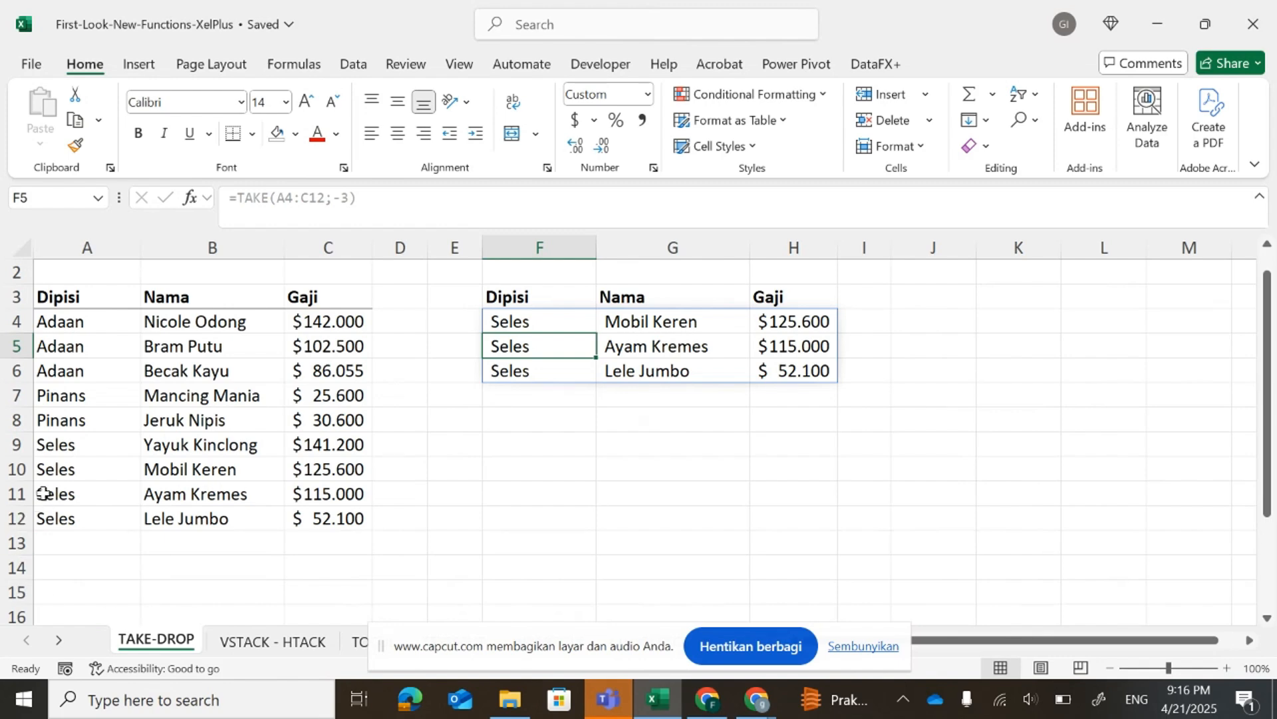
drag(54, 474, 319, 516)
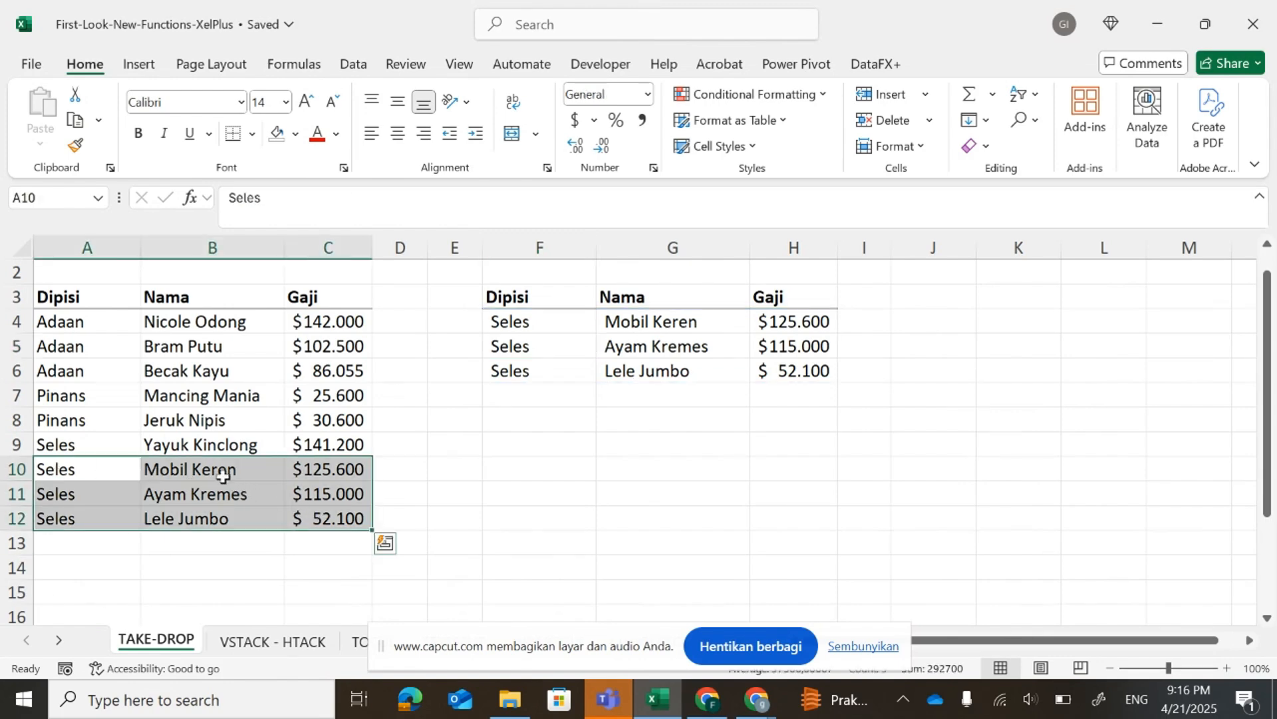
click(223, 473)
click(228, 500)
click(228, 519)
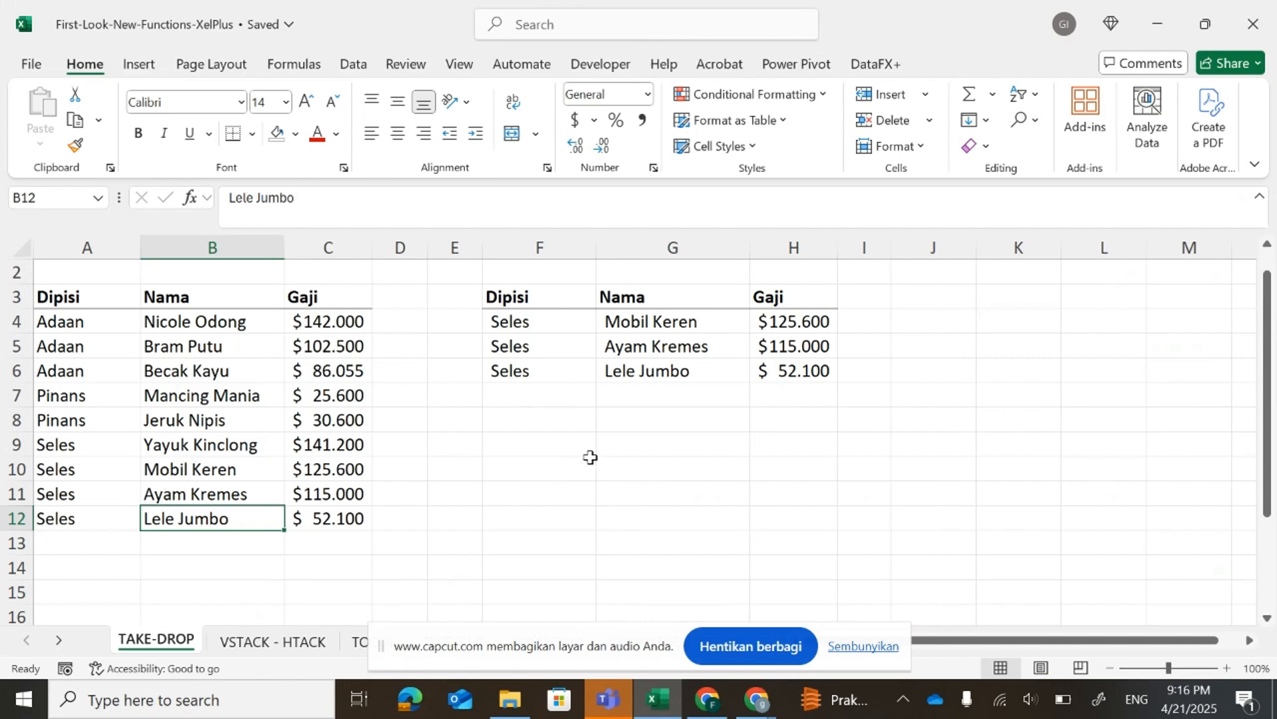
Remove the first three rows of the salary table in F8 with the formula =DROP(A4:C12;3).
click(557, 421)
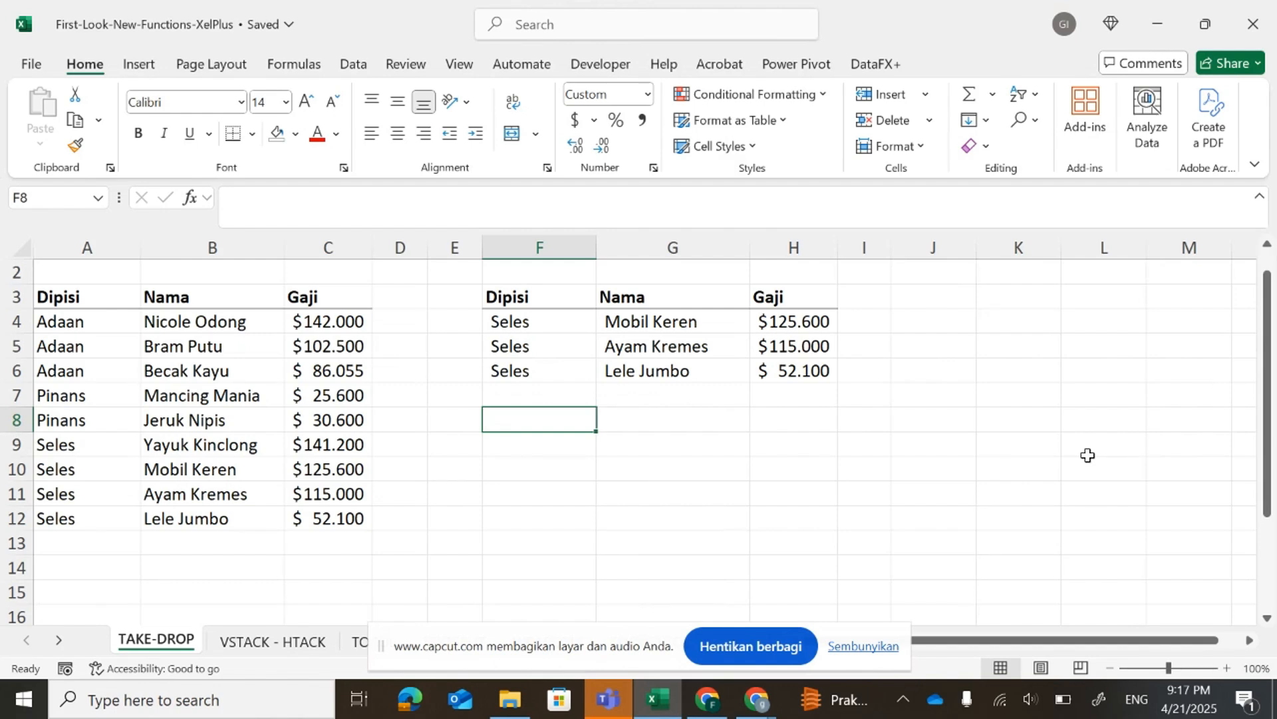
text(=)
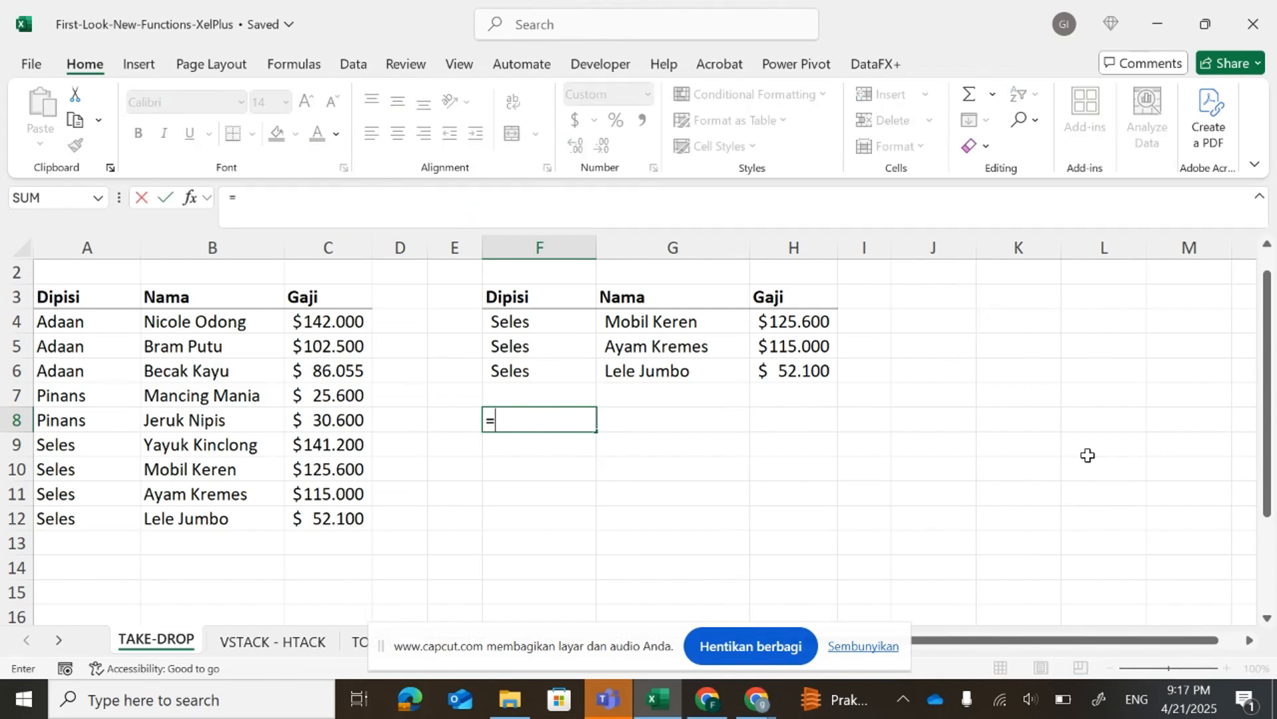
text(drop)
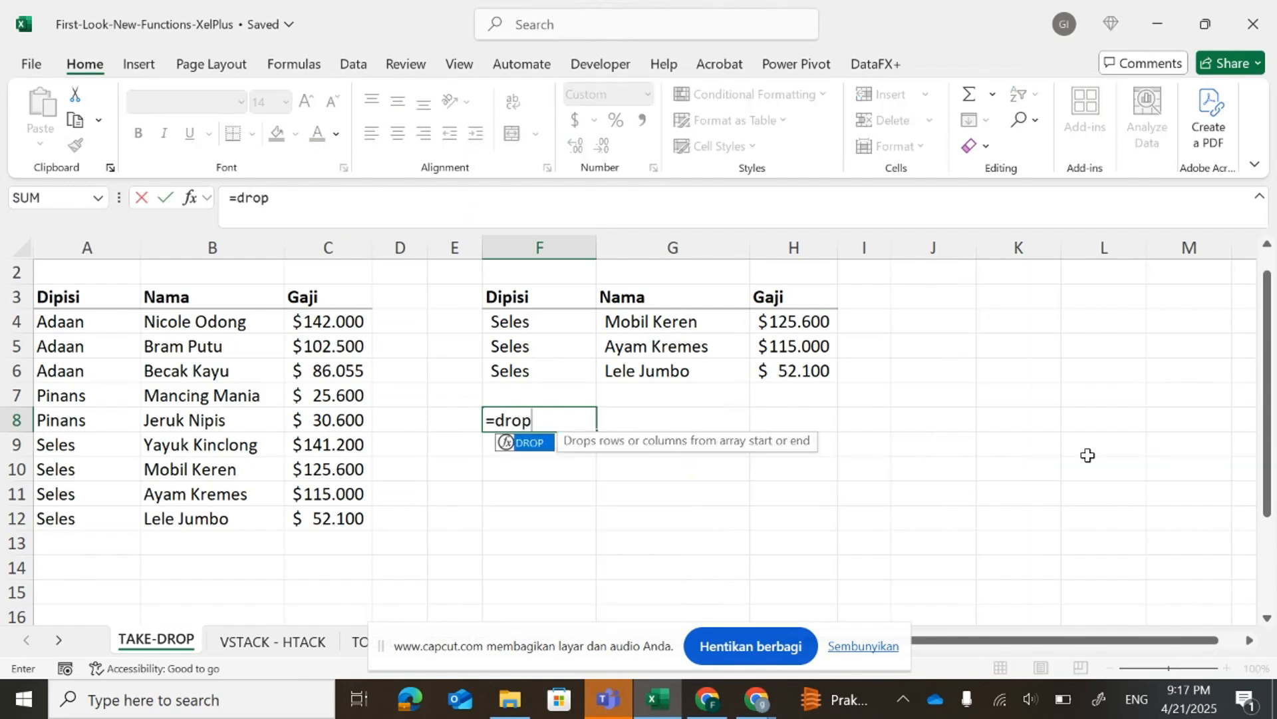
text(()
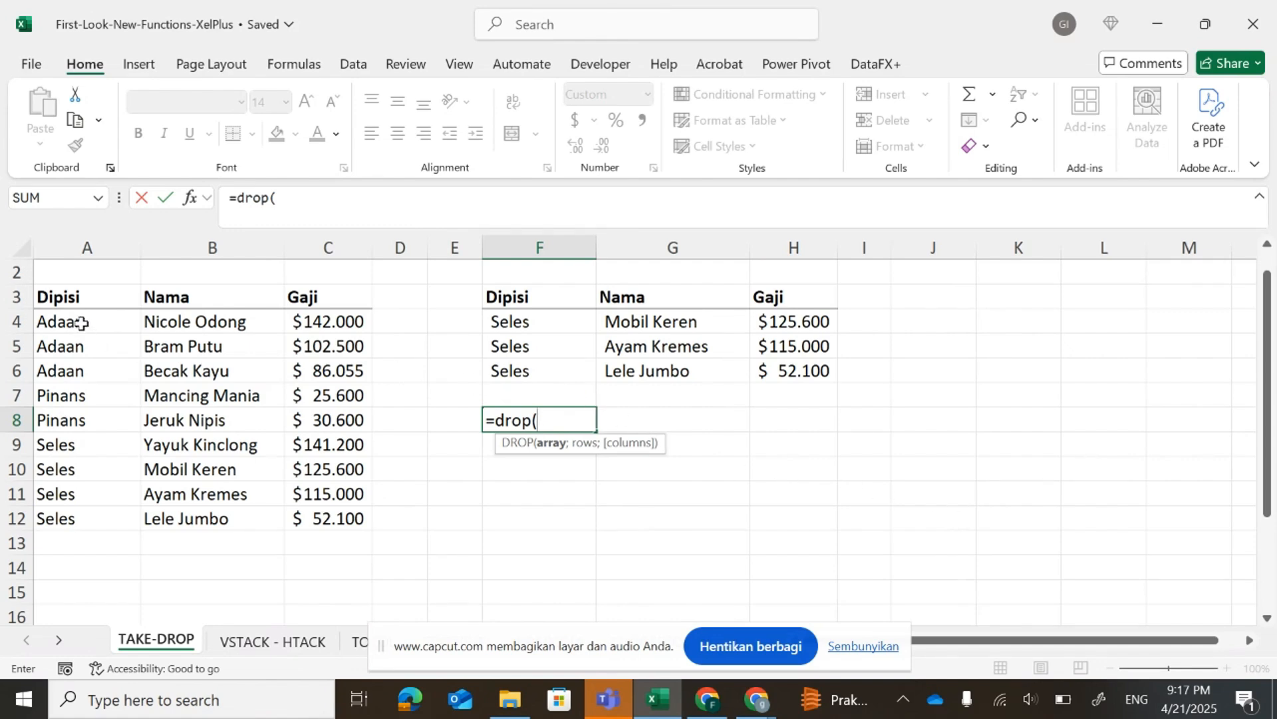
drag(81, 323, 359, 530)
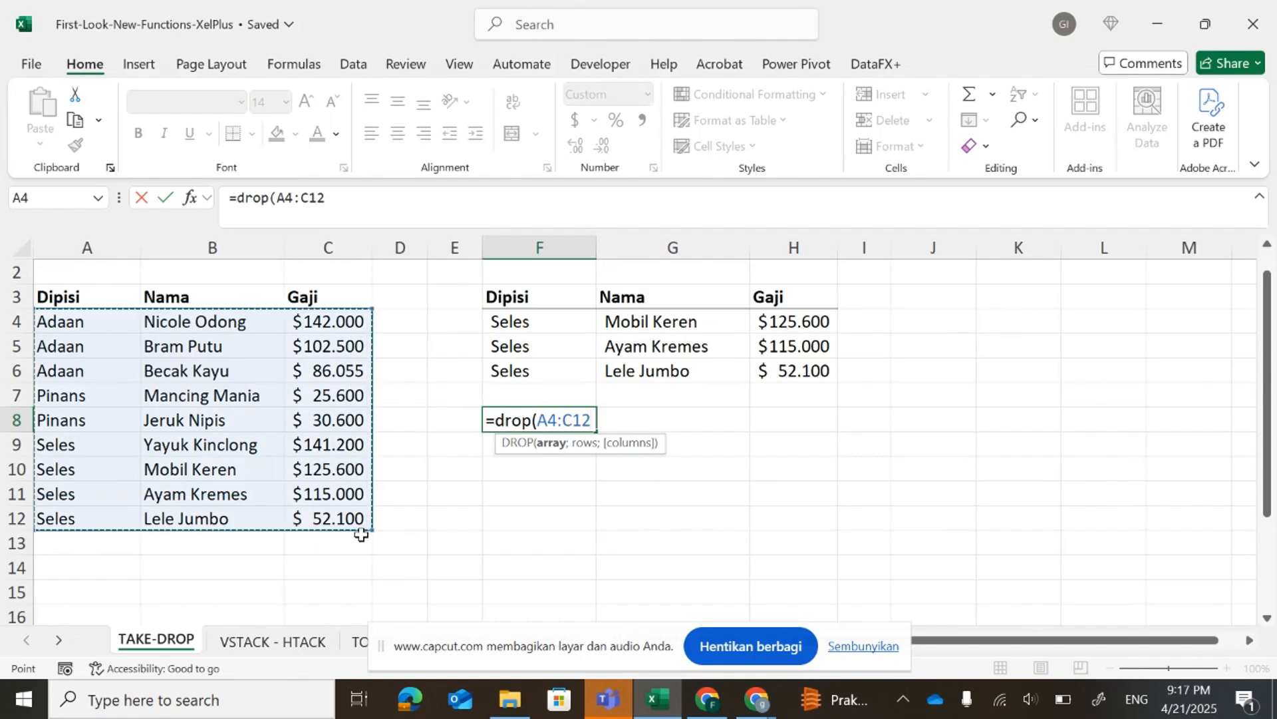
text(;3)
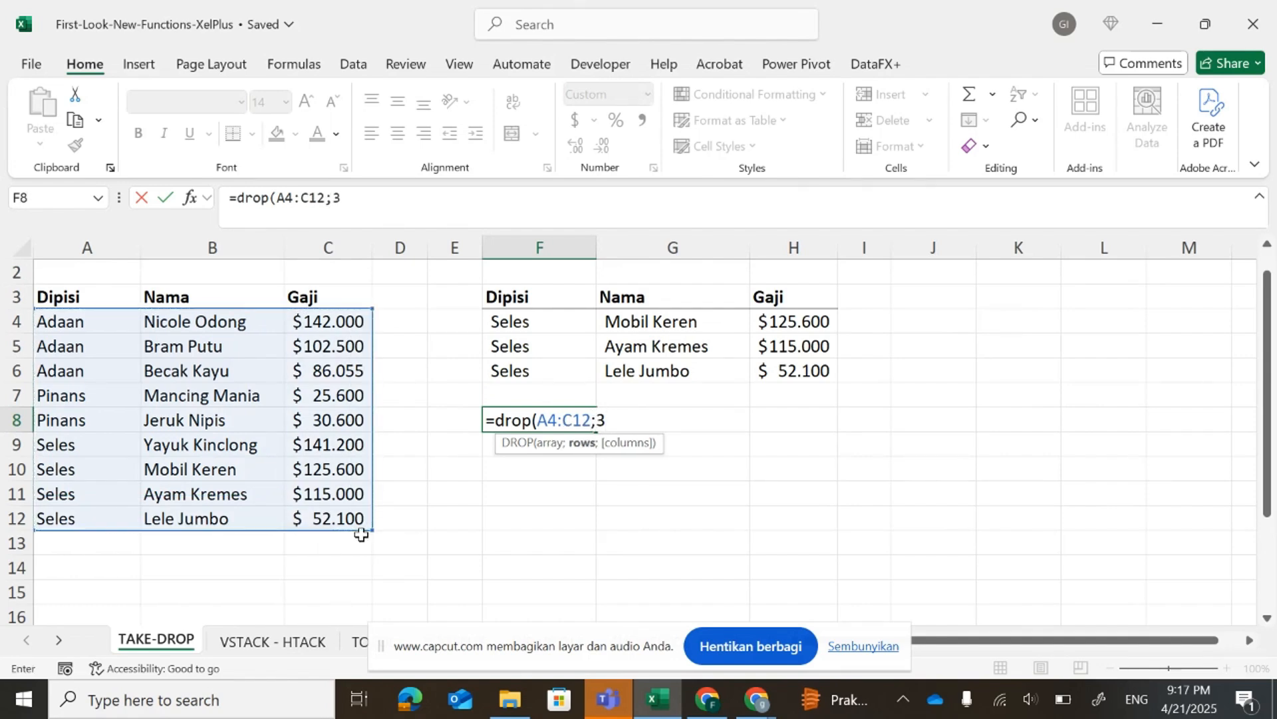
key(Return)
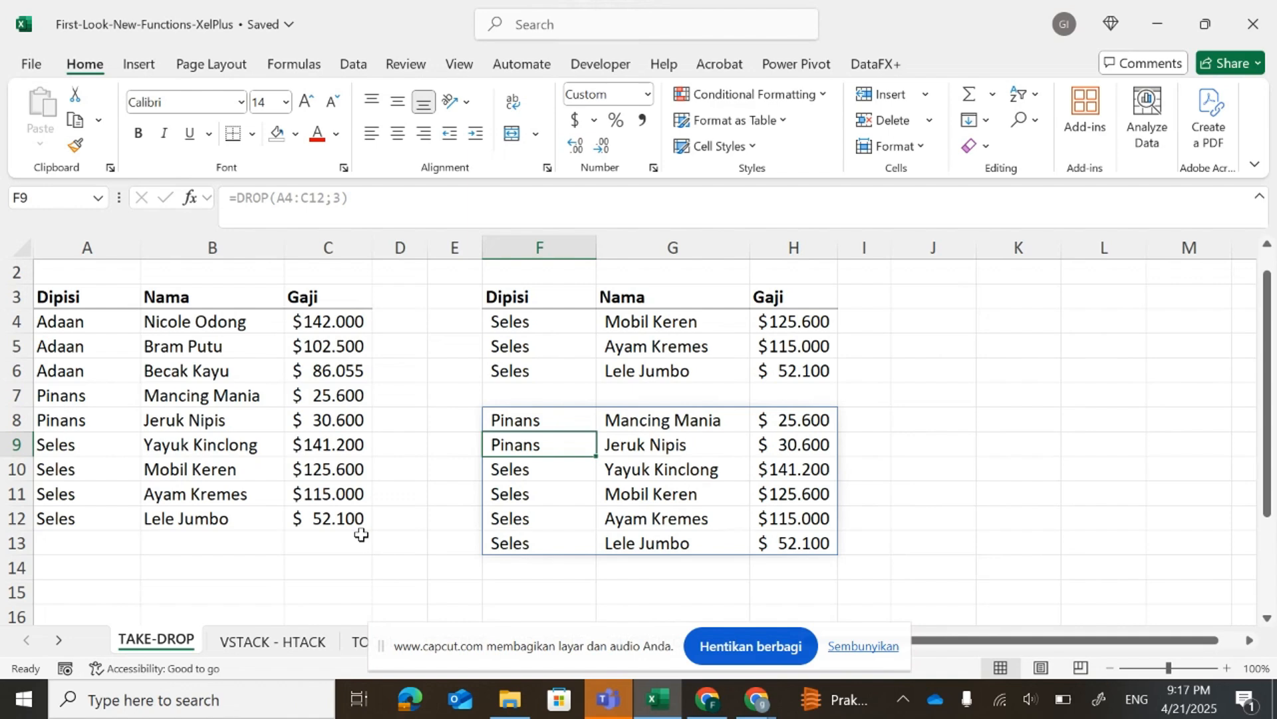
key(Up)
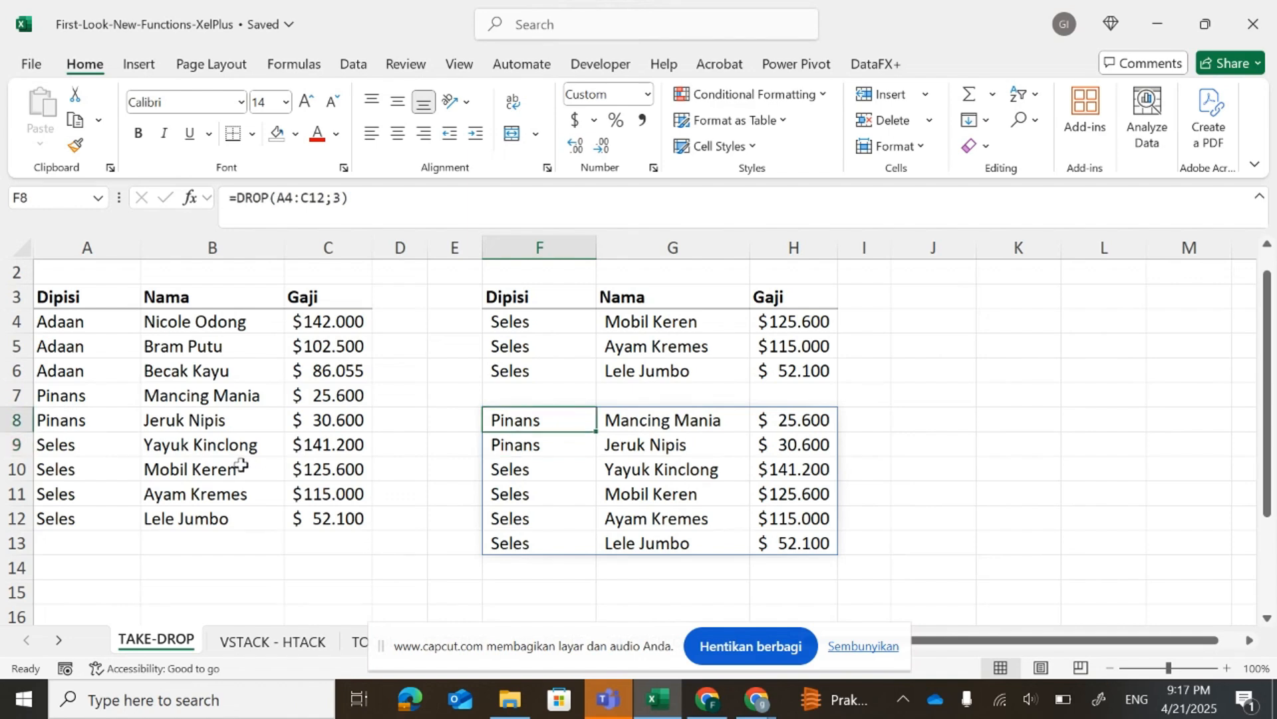
drag(88, 320, 351, 366)
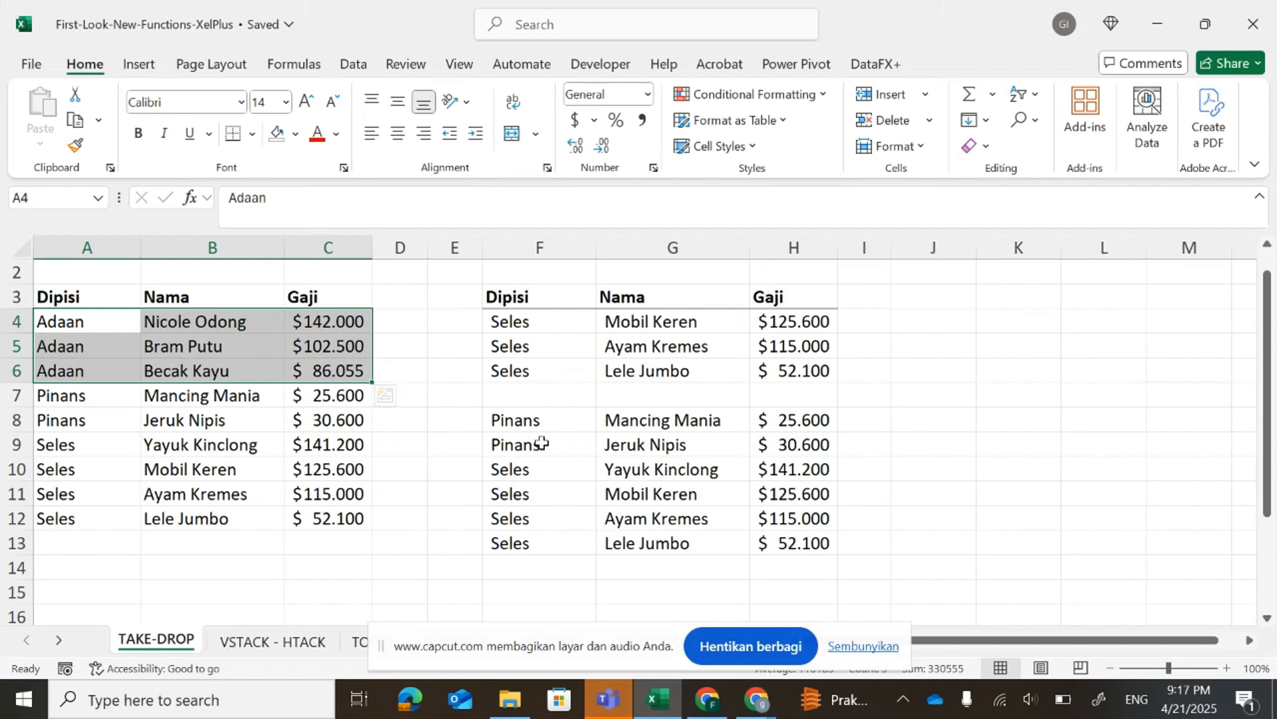
Set the row count in the F8 DROP formula to -3 and compare it with the source table and the TAKE formula.
click(529, 422)
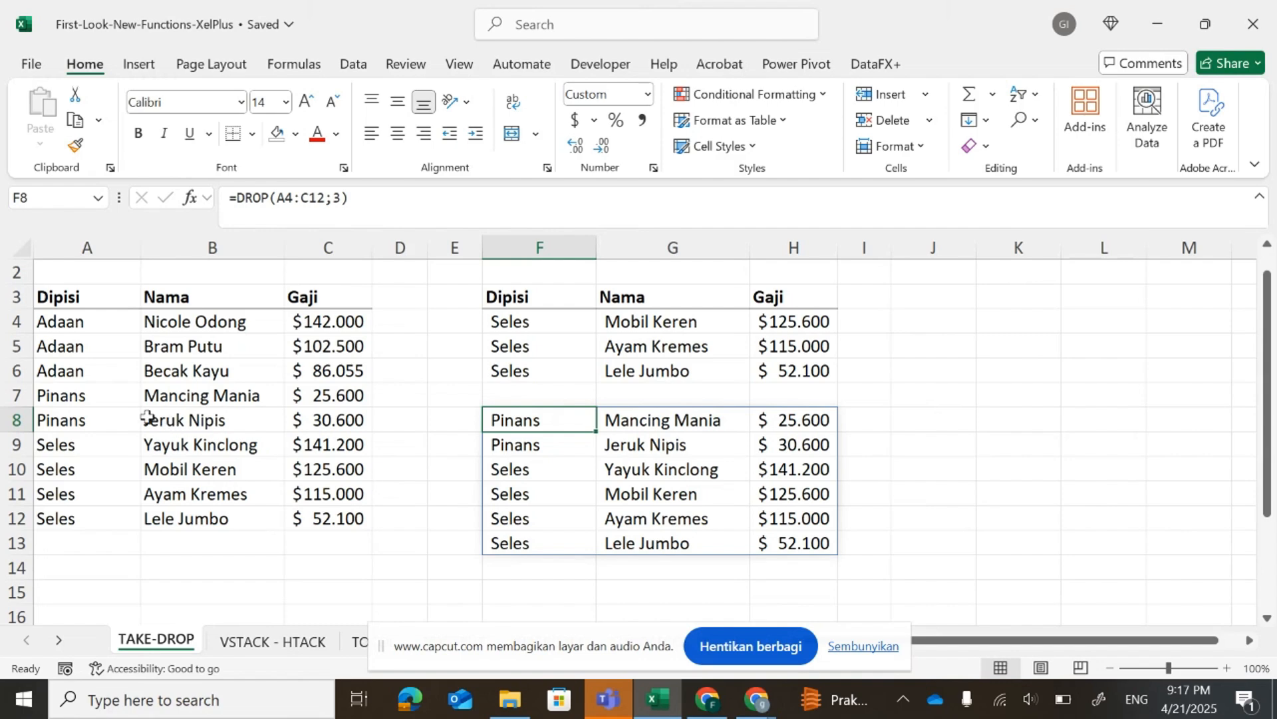
click(331, 198)
text(-)
key(Return)
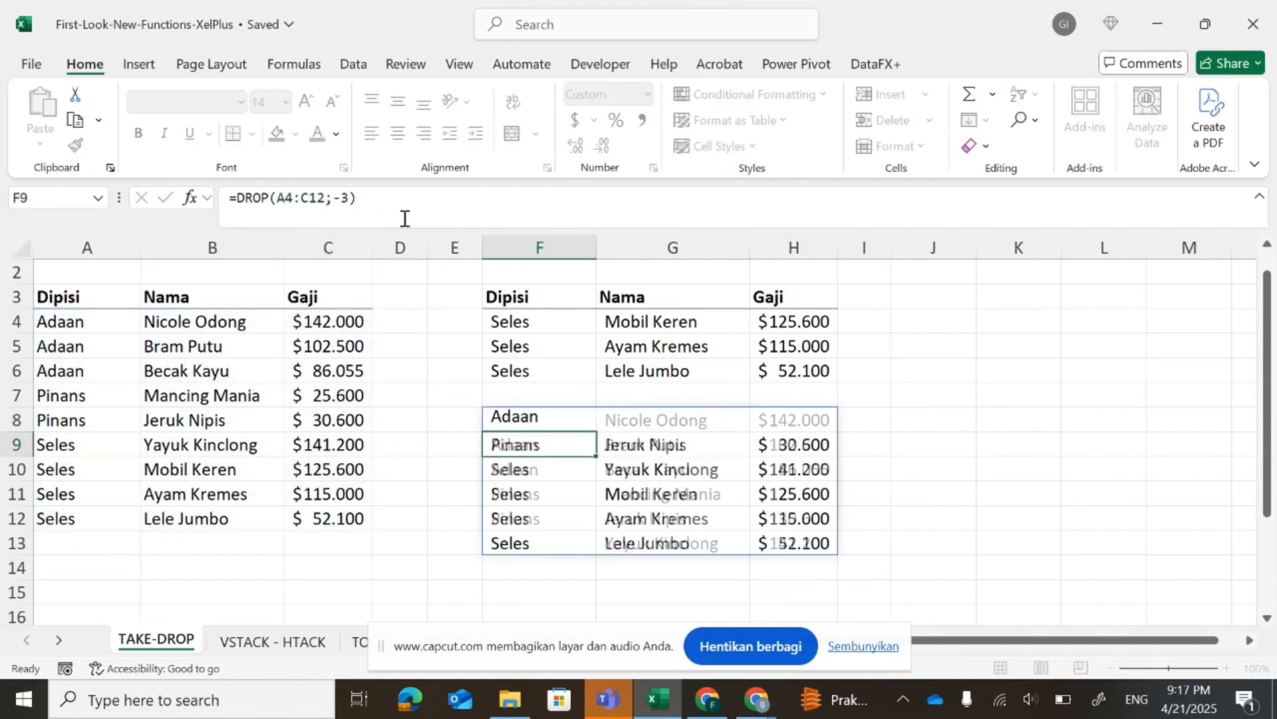
key(Up)
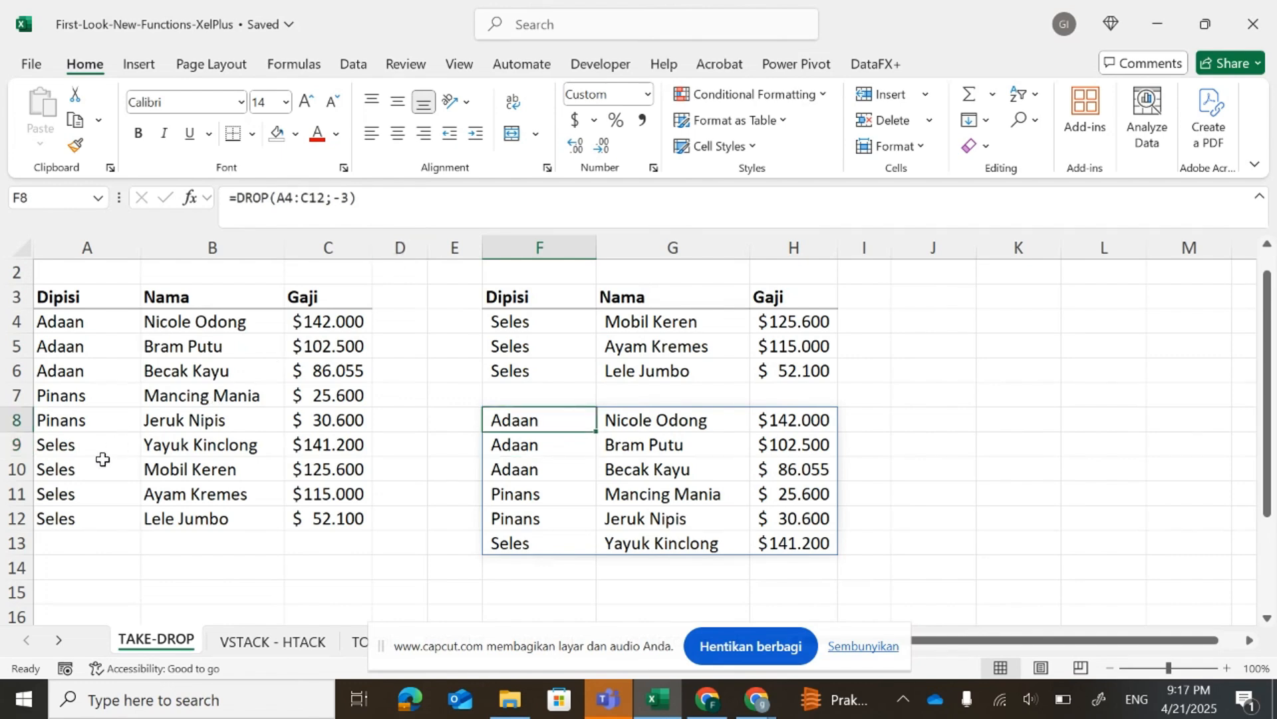
drag(76, 468, 323, 529)
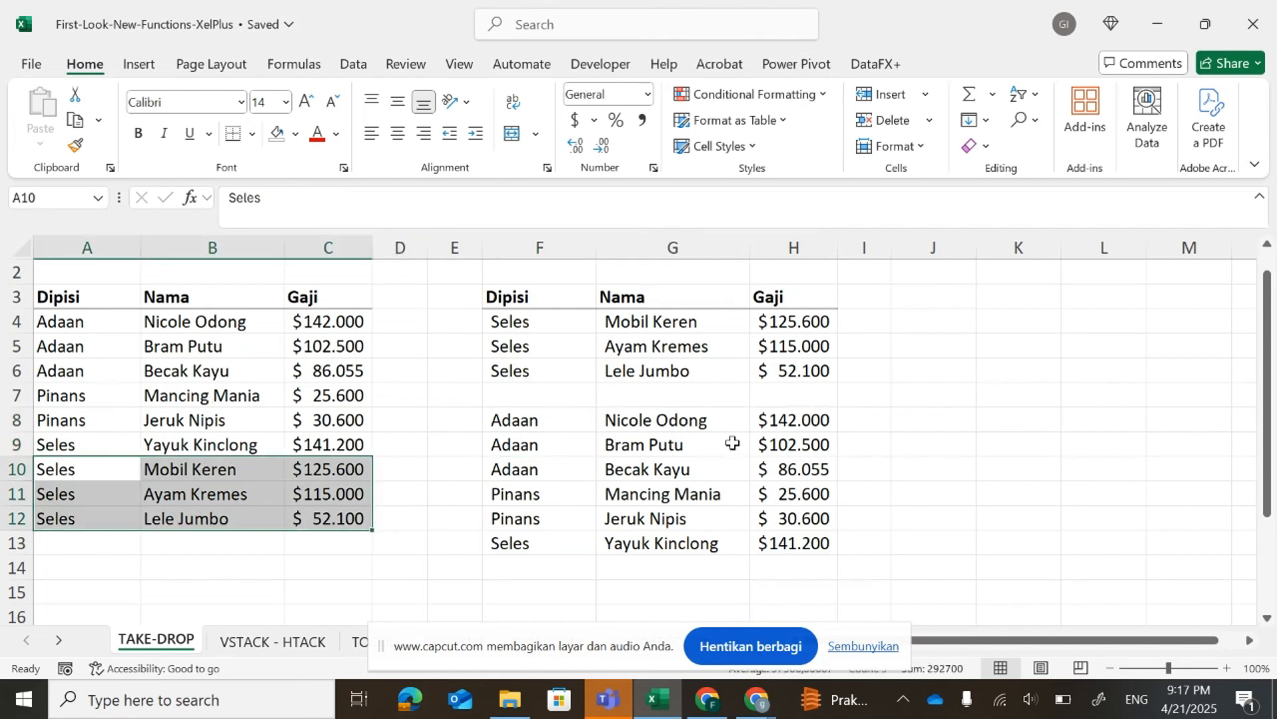
click(545, 422)
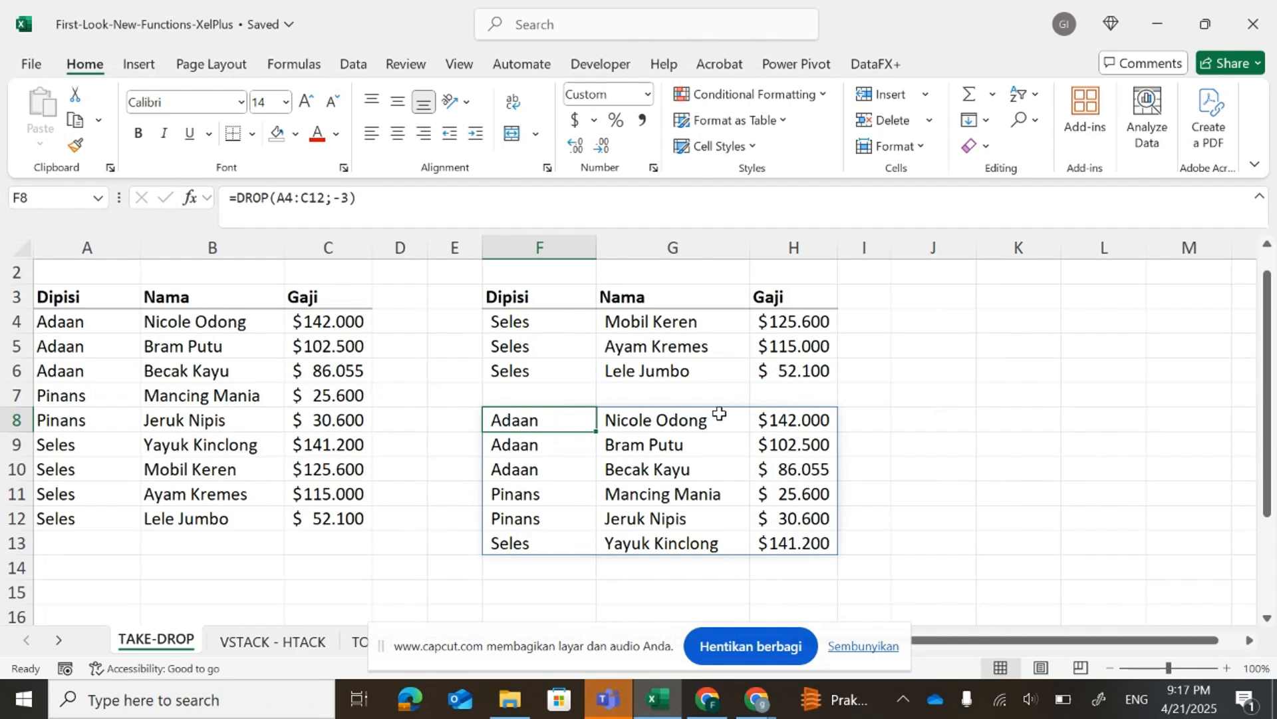
click(544, 324)
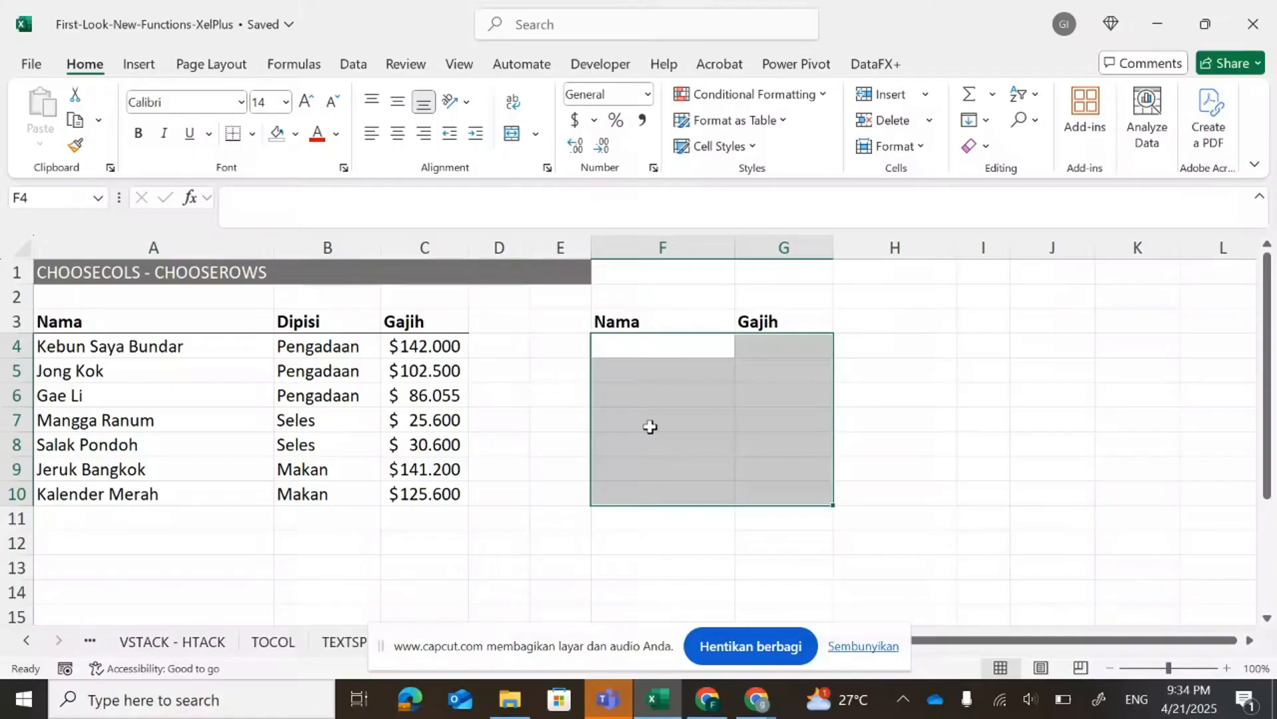
Extract the name and salary columns in F4 with =CHOOSECOLS(A4:C10;1;3) and compare the result with the source table's columns.
click(644, 341)
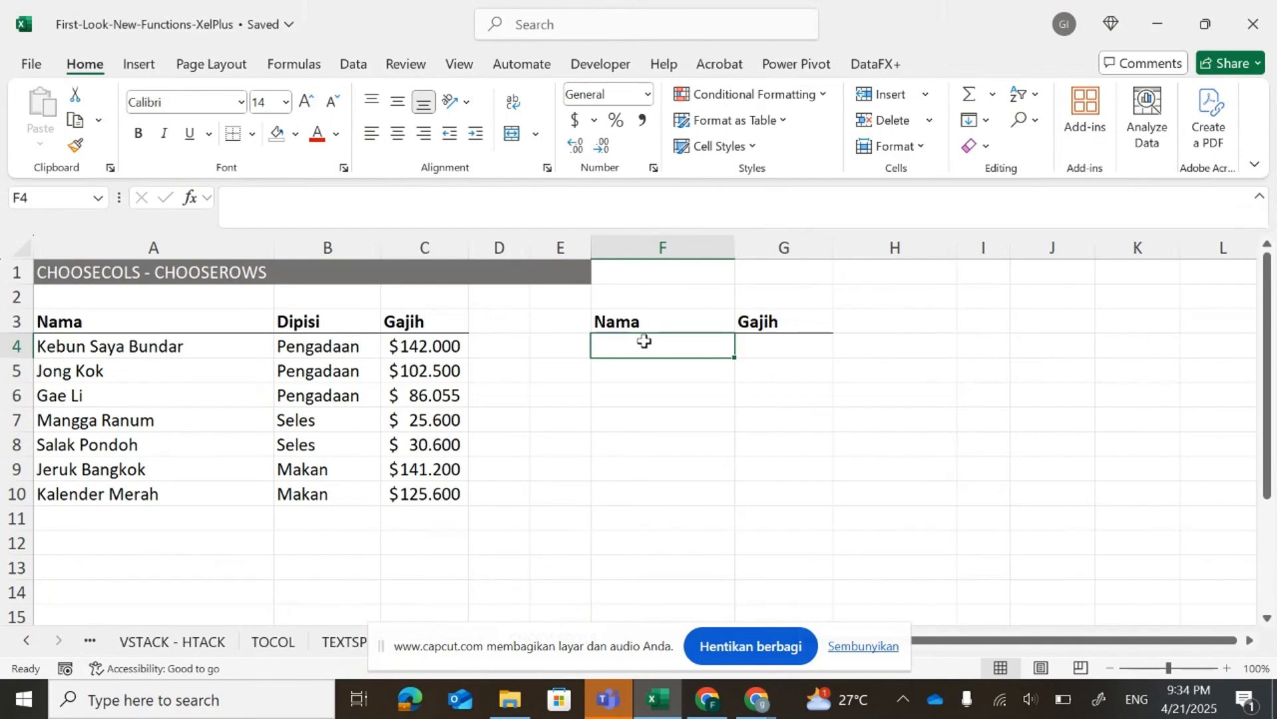
text(=)
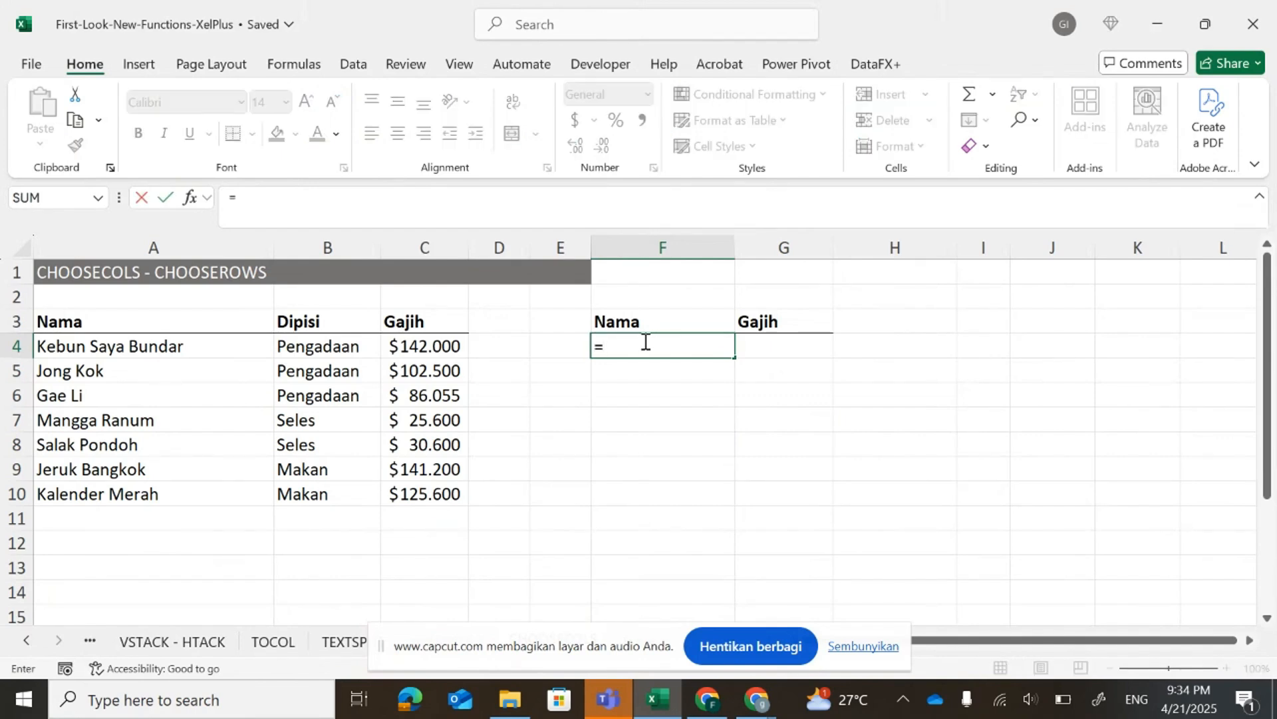
text(choosecols()
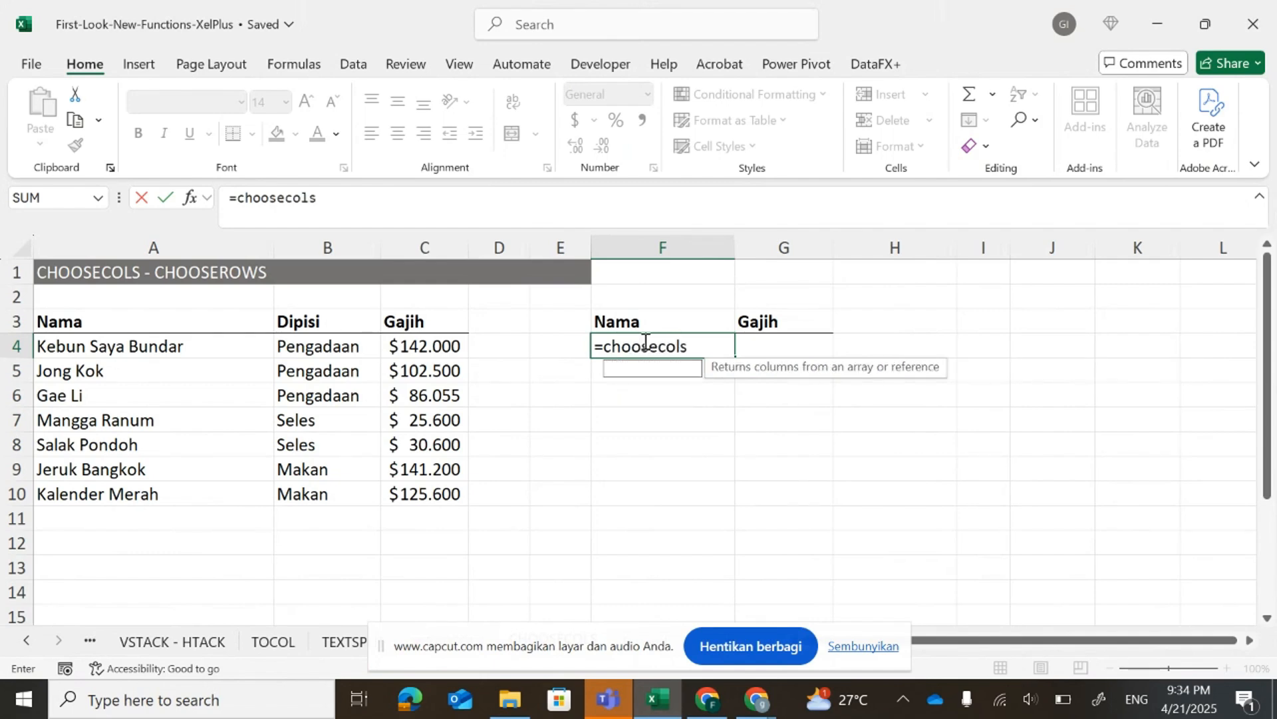
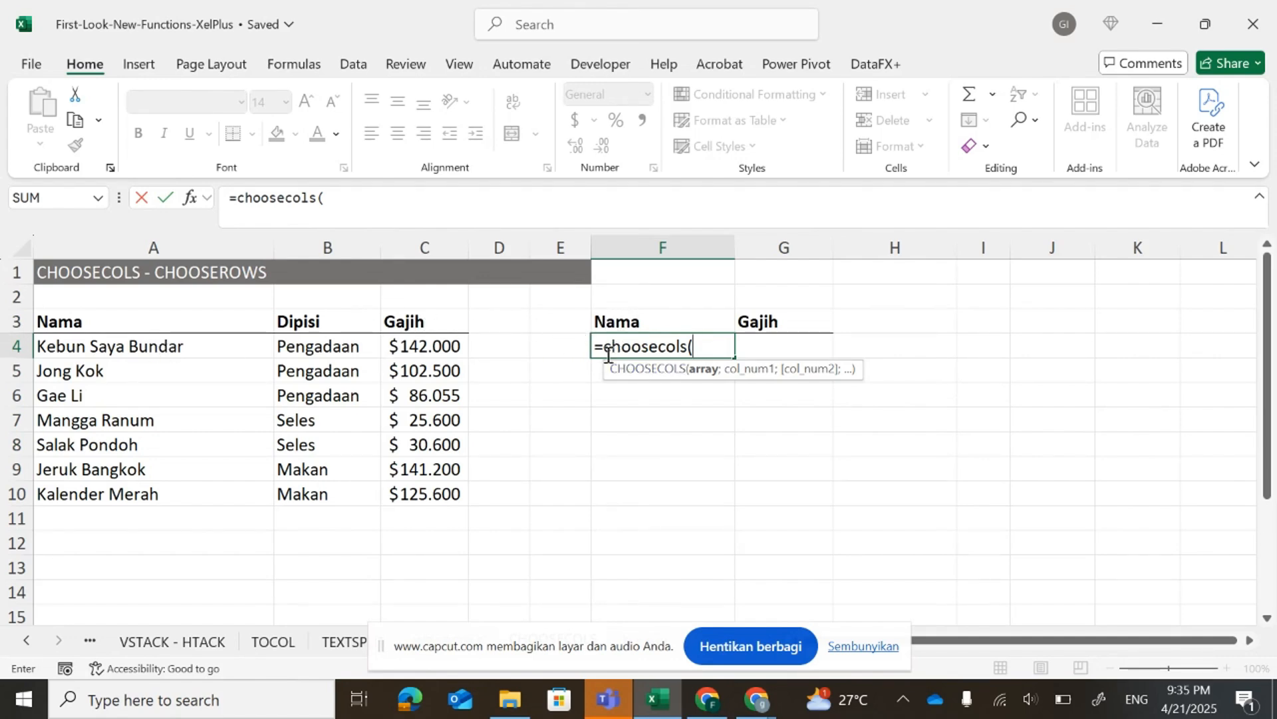
click(138, 351)
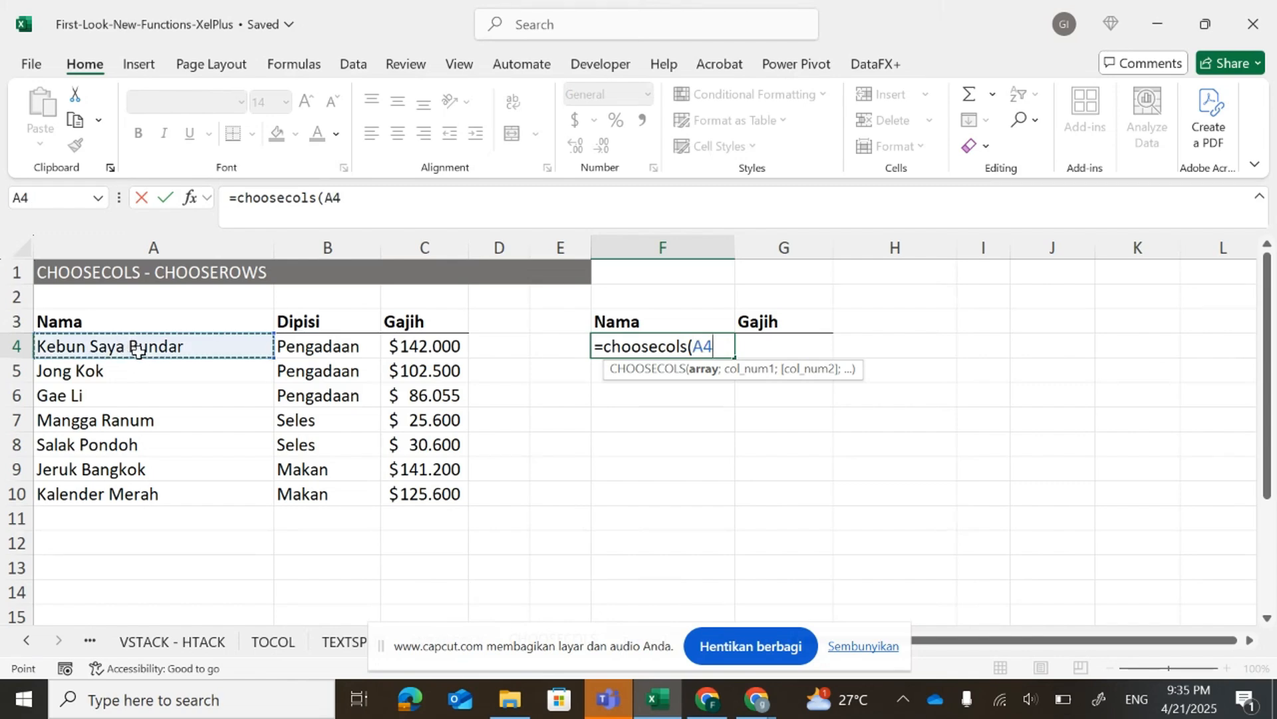
drag(137, 351, 407, 493)
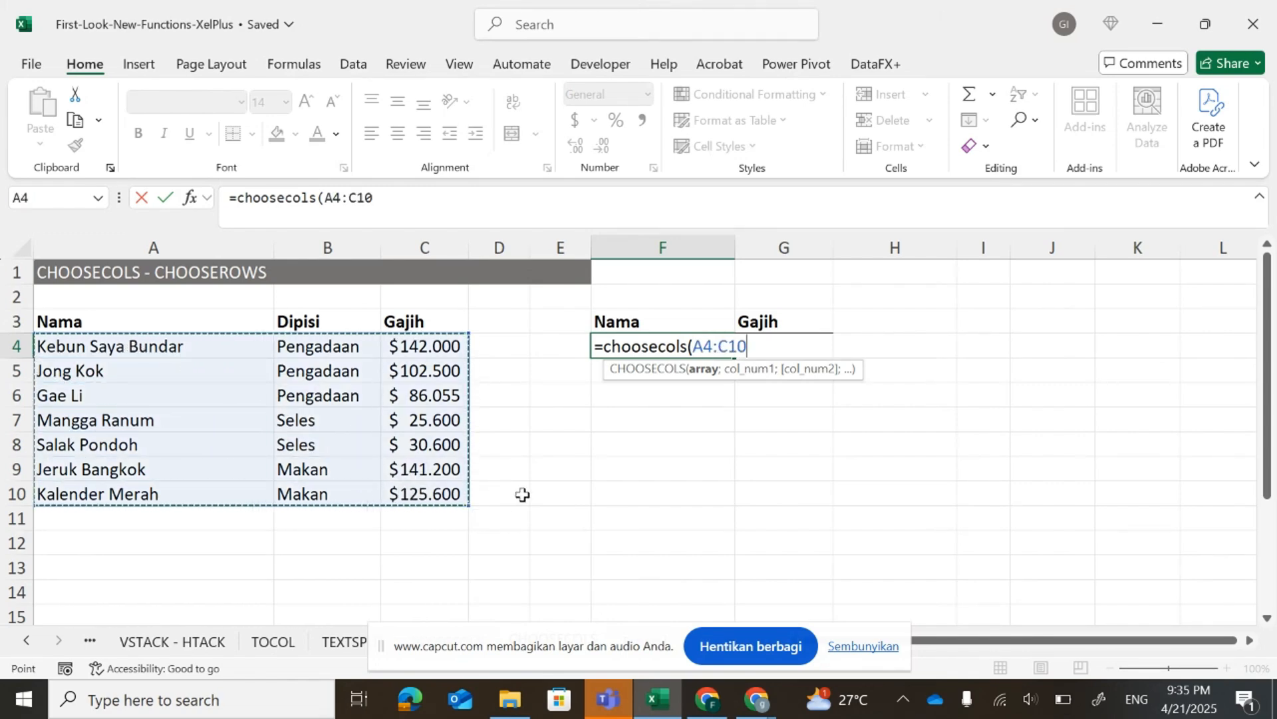
text(;1)
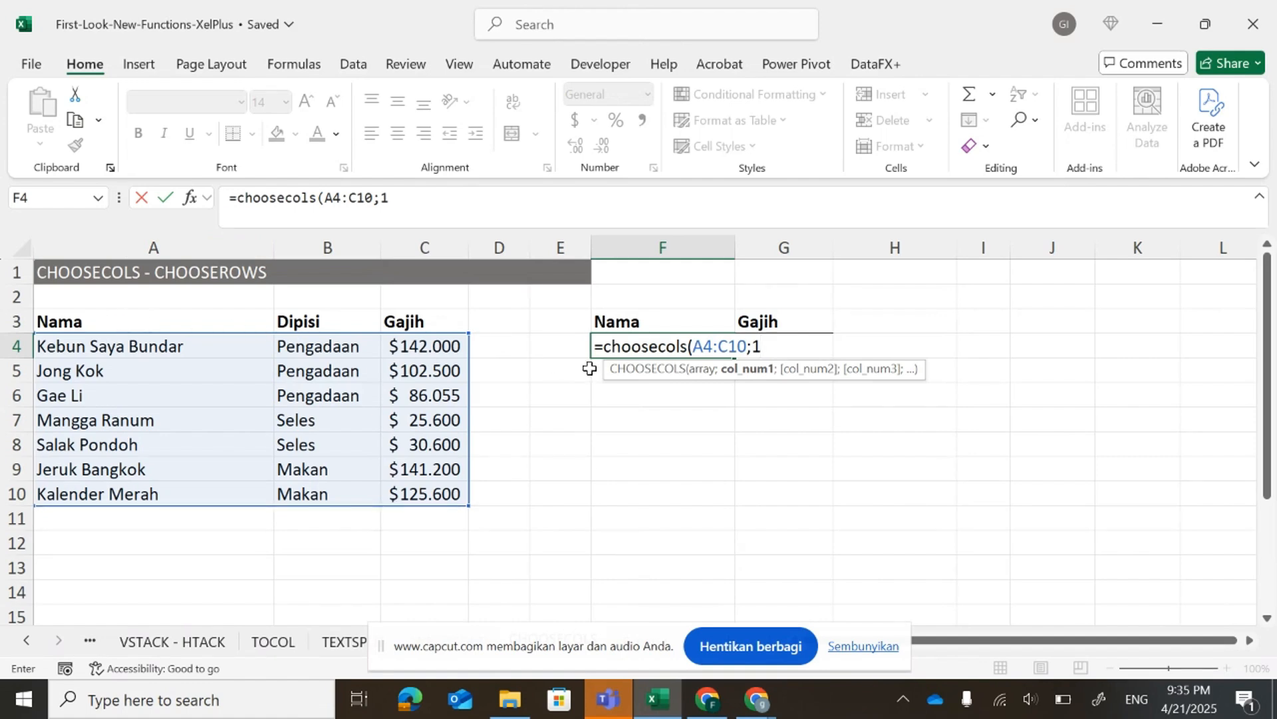
text(;3)
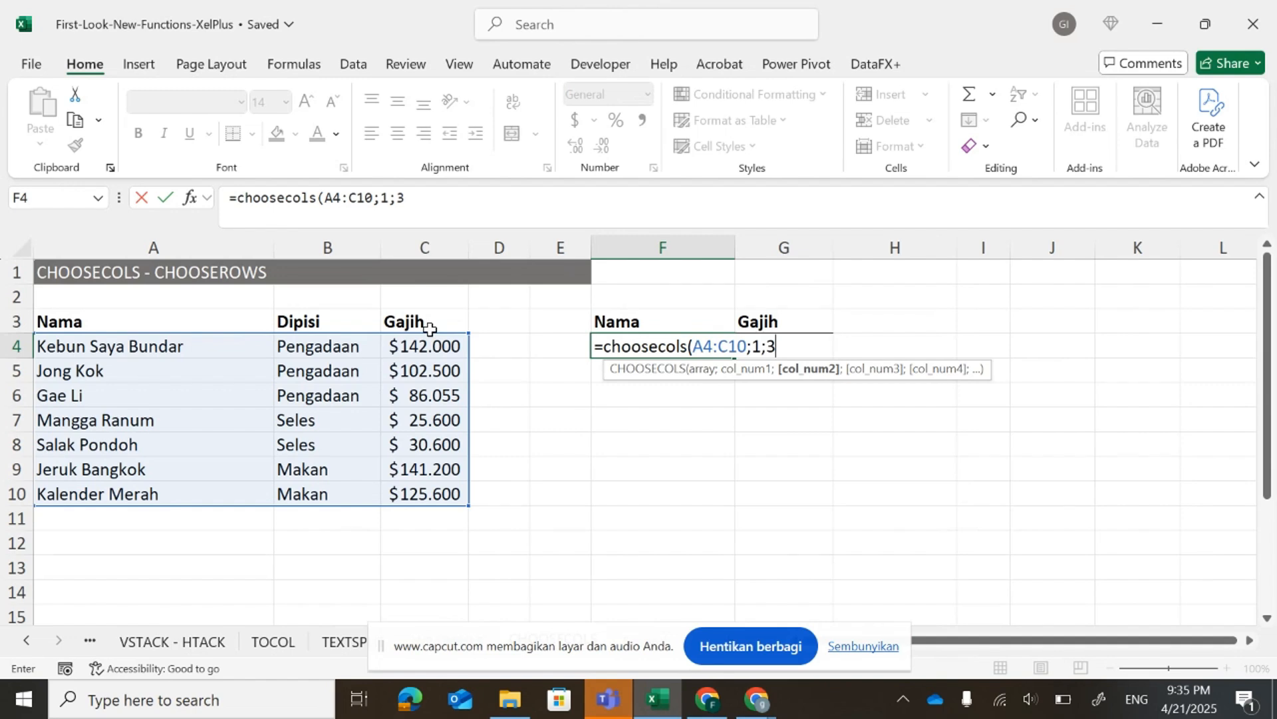
text())
key(Return)
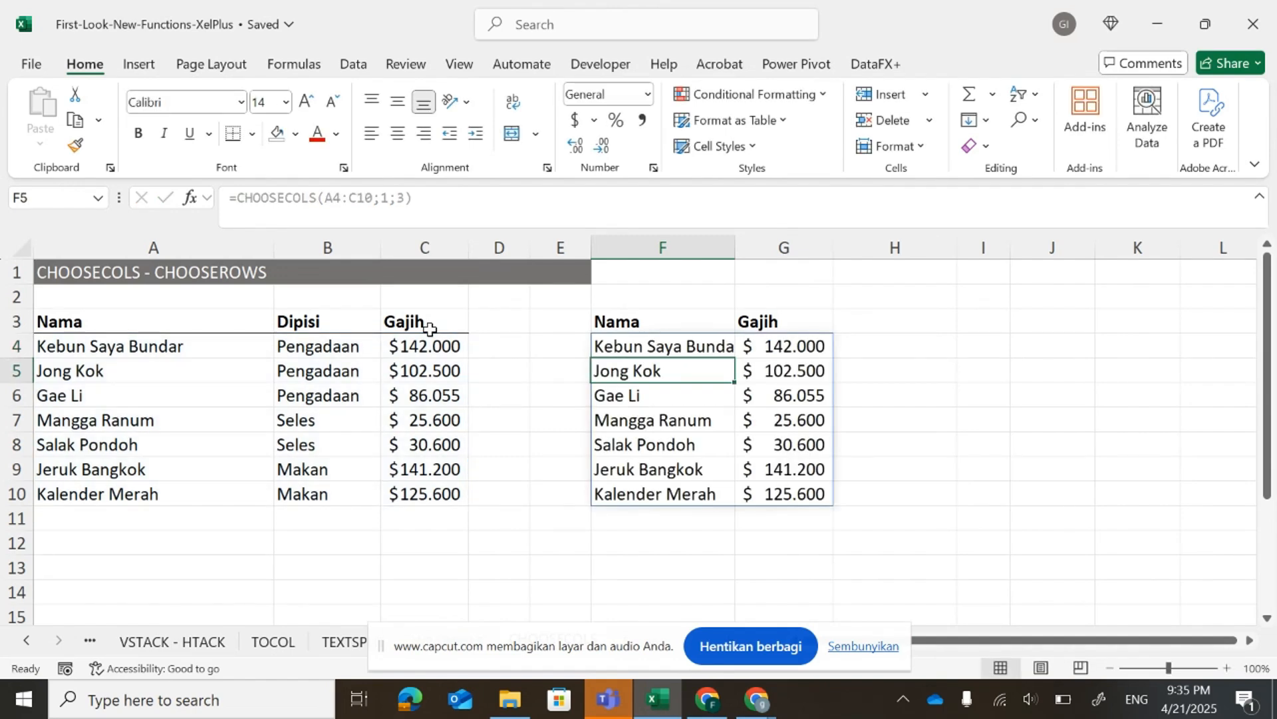
key(Up)
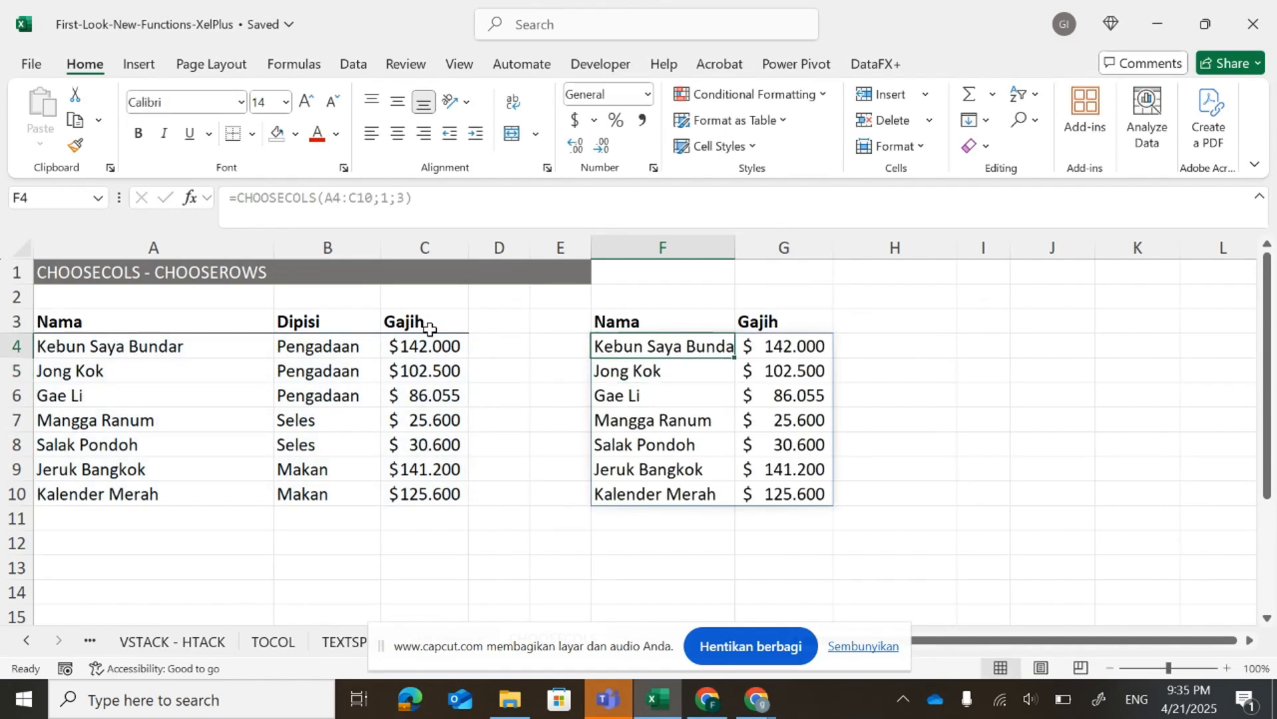
click(322, 246)
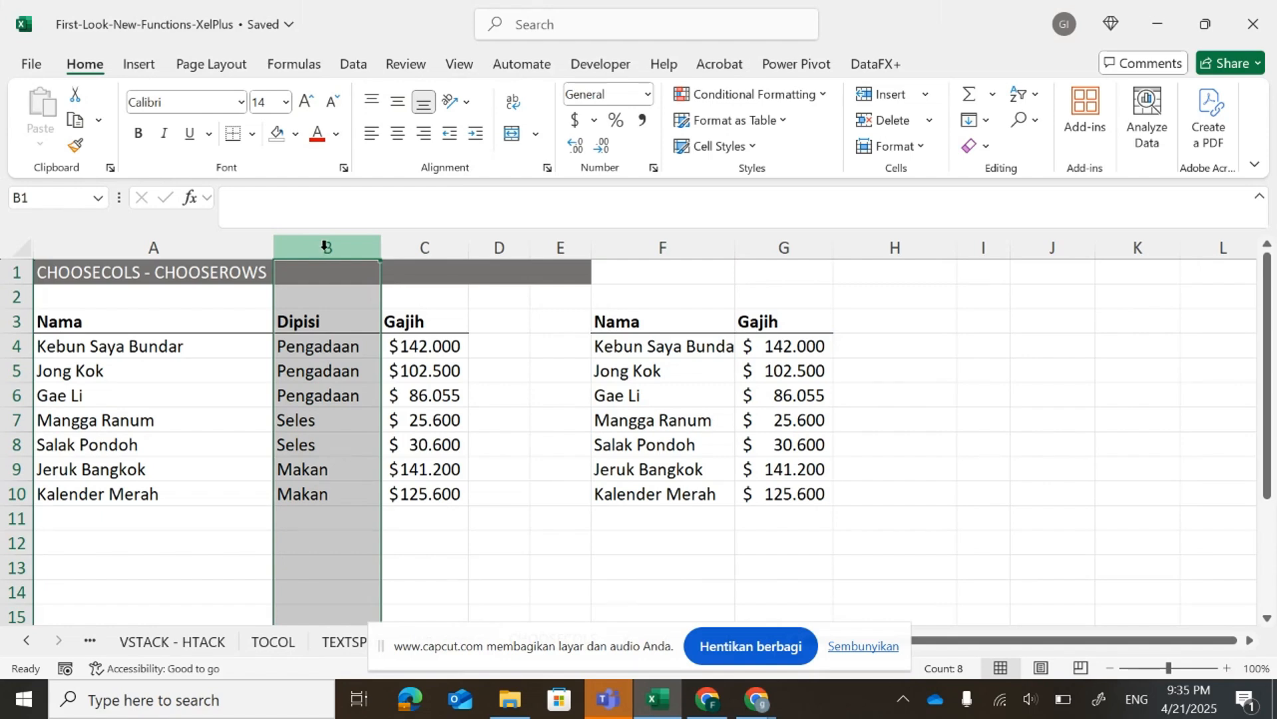
click(220, 391)
click(182, 327)
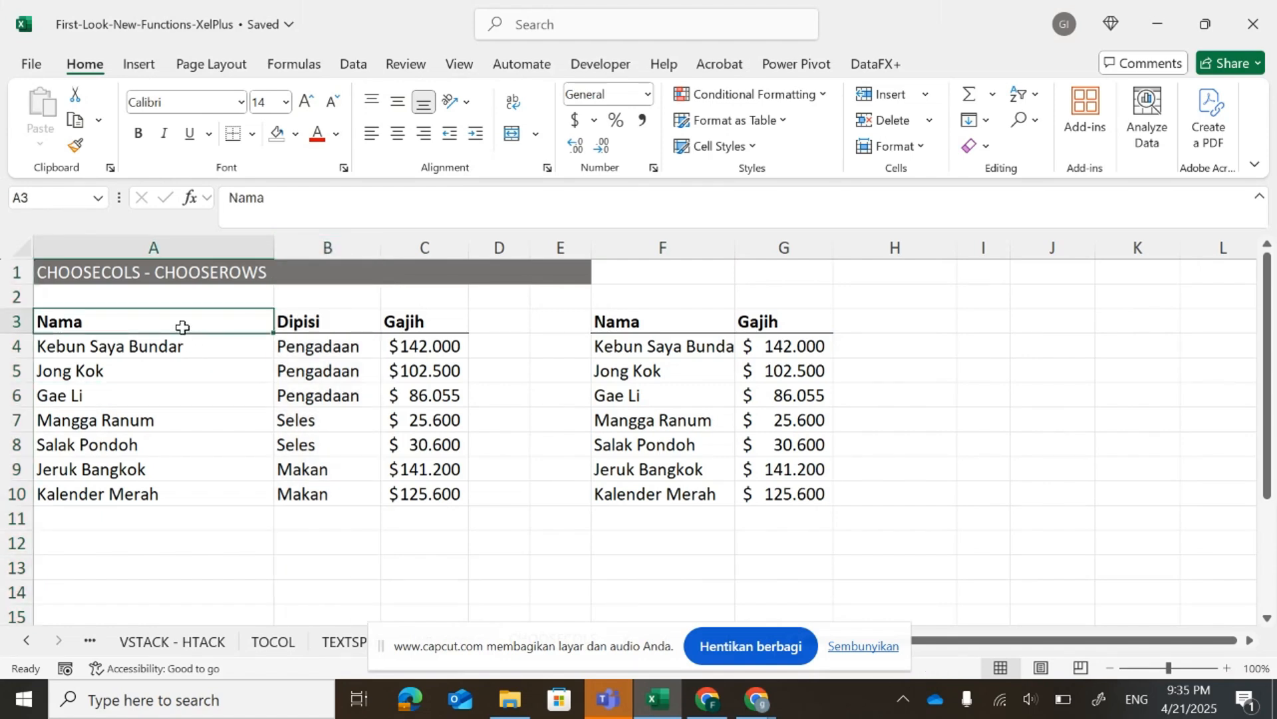
click(426, 318)
Nest a FILTER function around the A4:C10 array inside the CHOOSECOLS formula in F4.
click(629, 351)
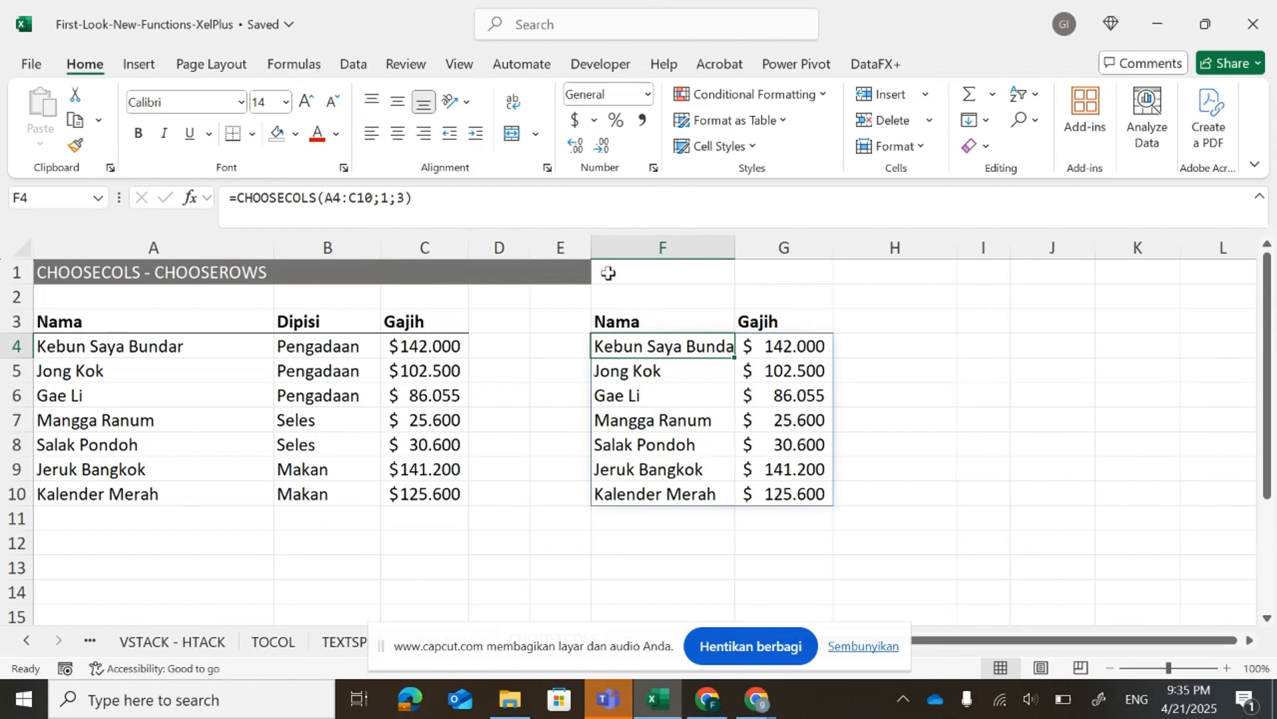
click(325, 198)
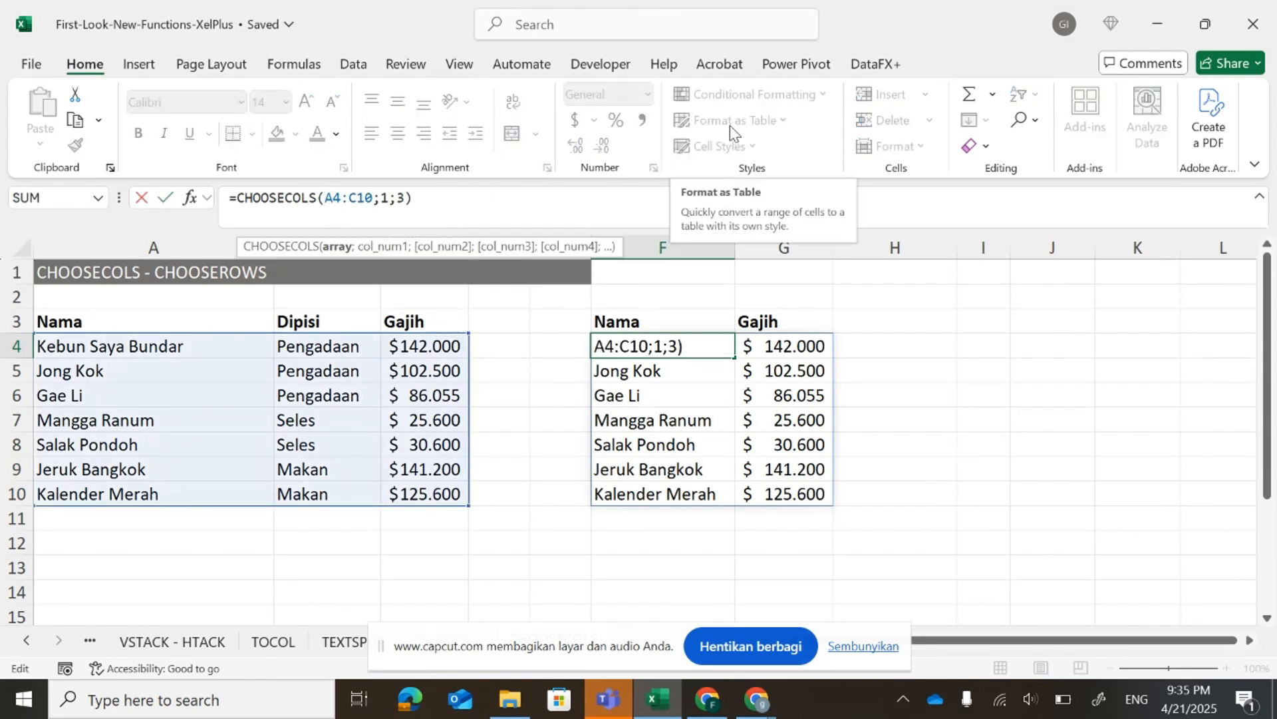
text(fil)
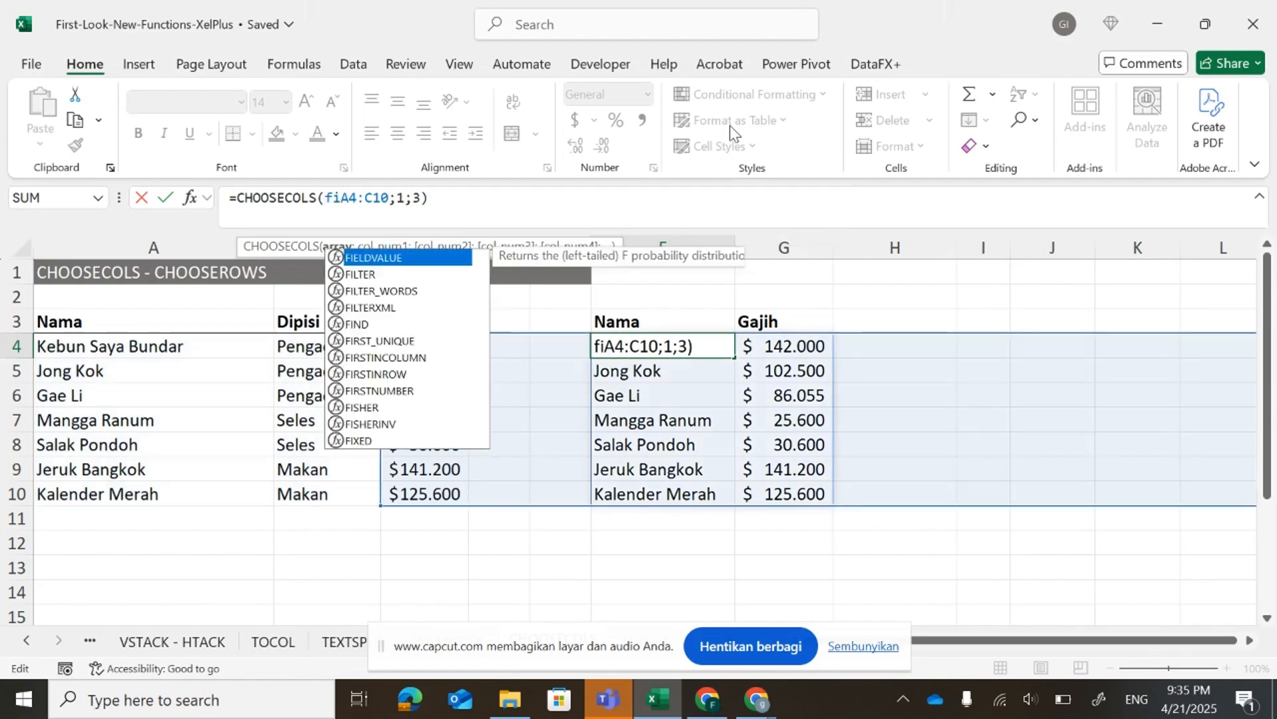
text(ter)
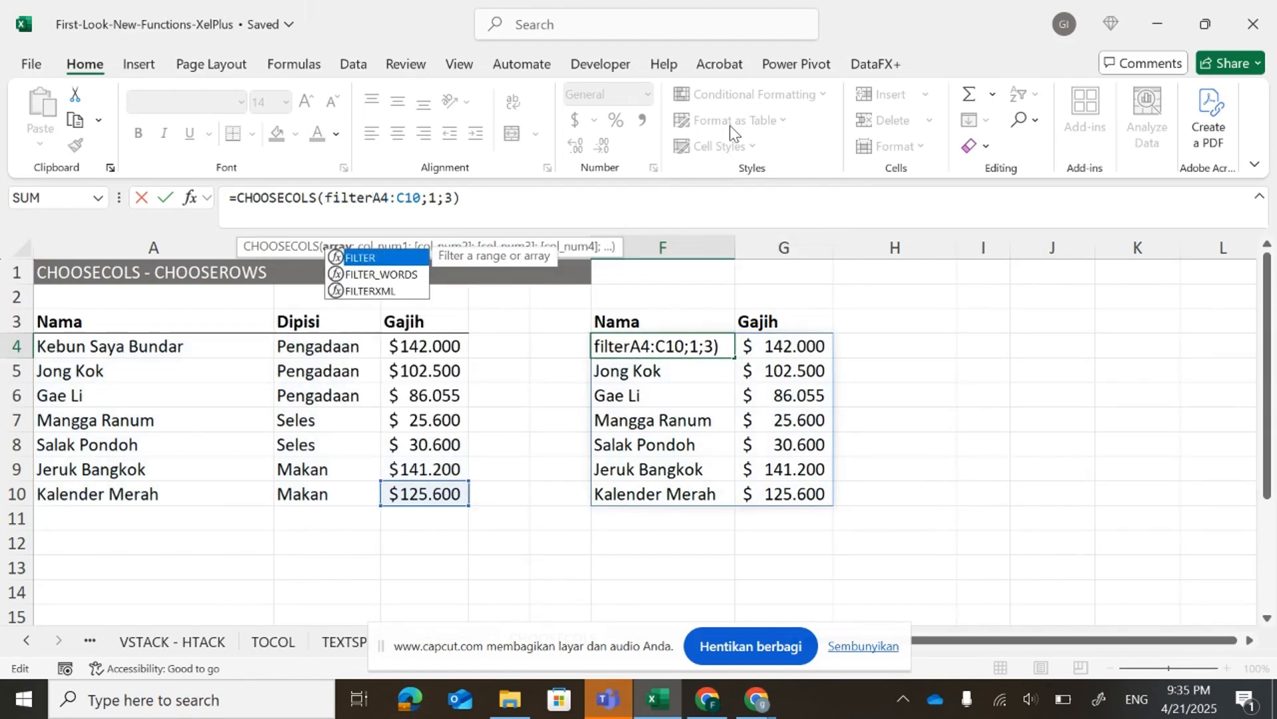
text(()
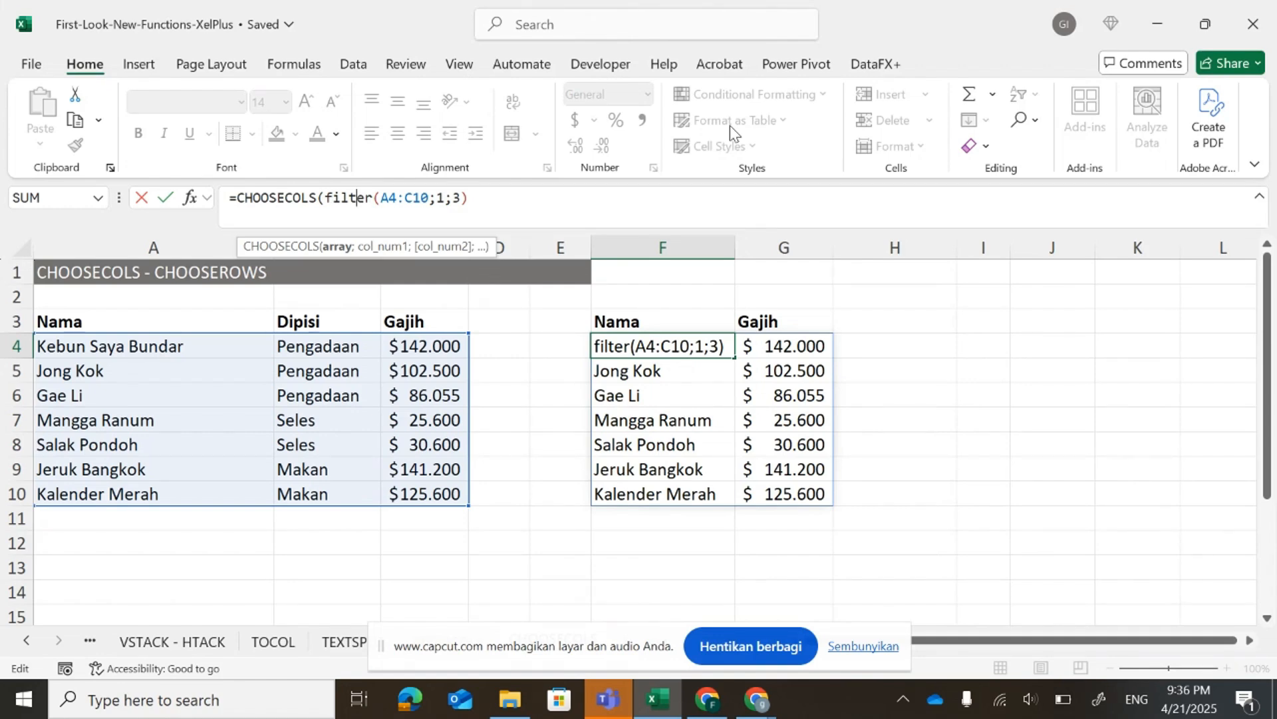
key(Right)
key(Right)
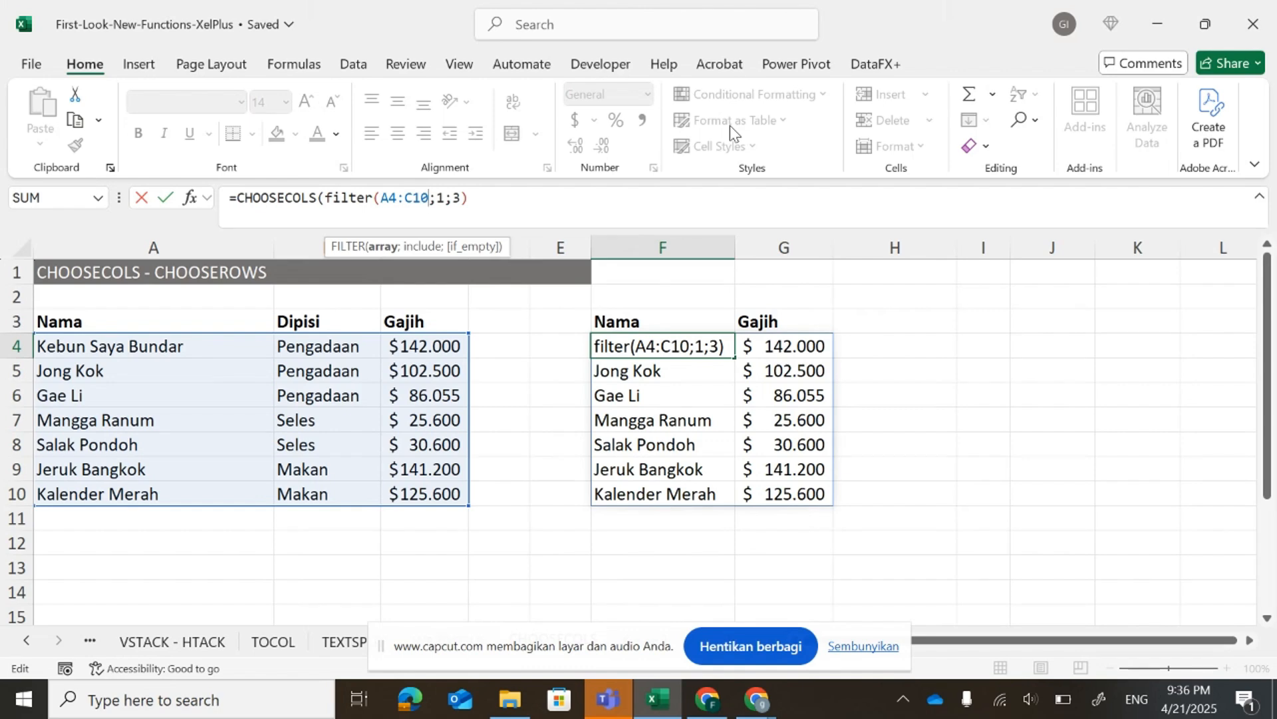
text(;)
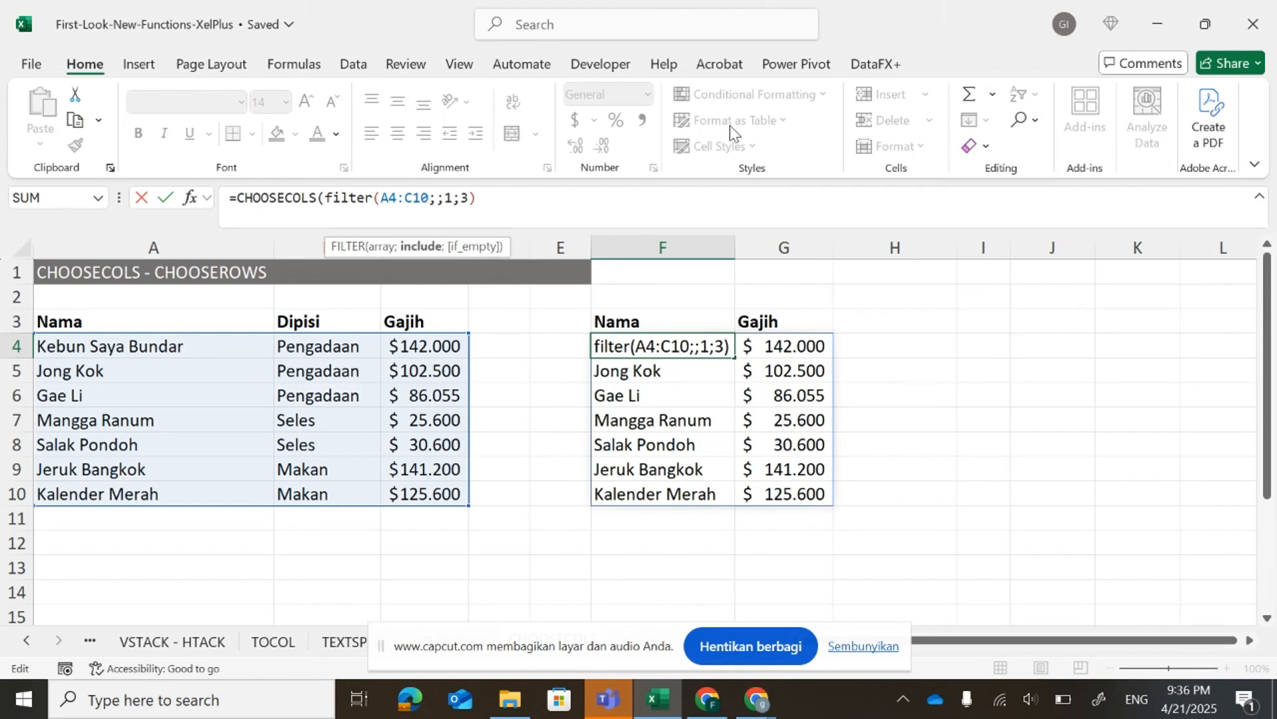
Complete the nested FILTER in F4 with the salary condition C4:C10>100000, keeping columns 1 and 3.
click(456, 346)
key(ctrl+shift+Down)
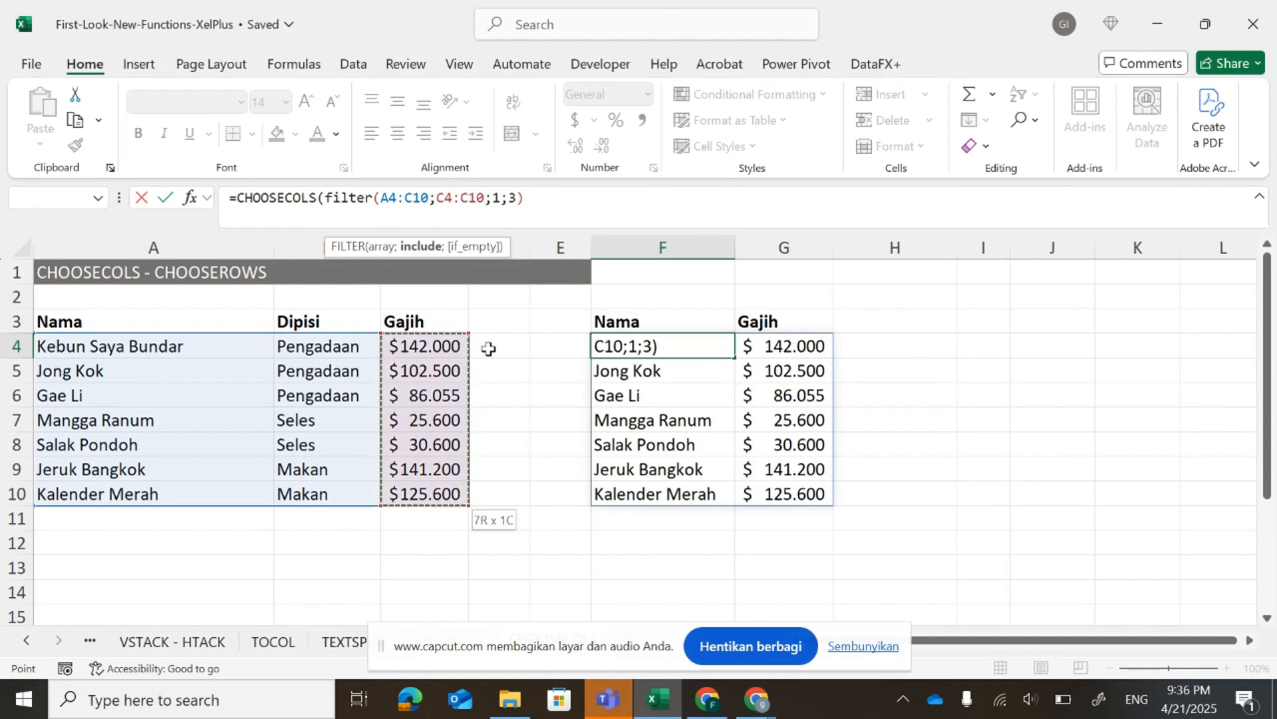
text(>)
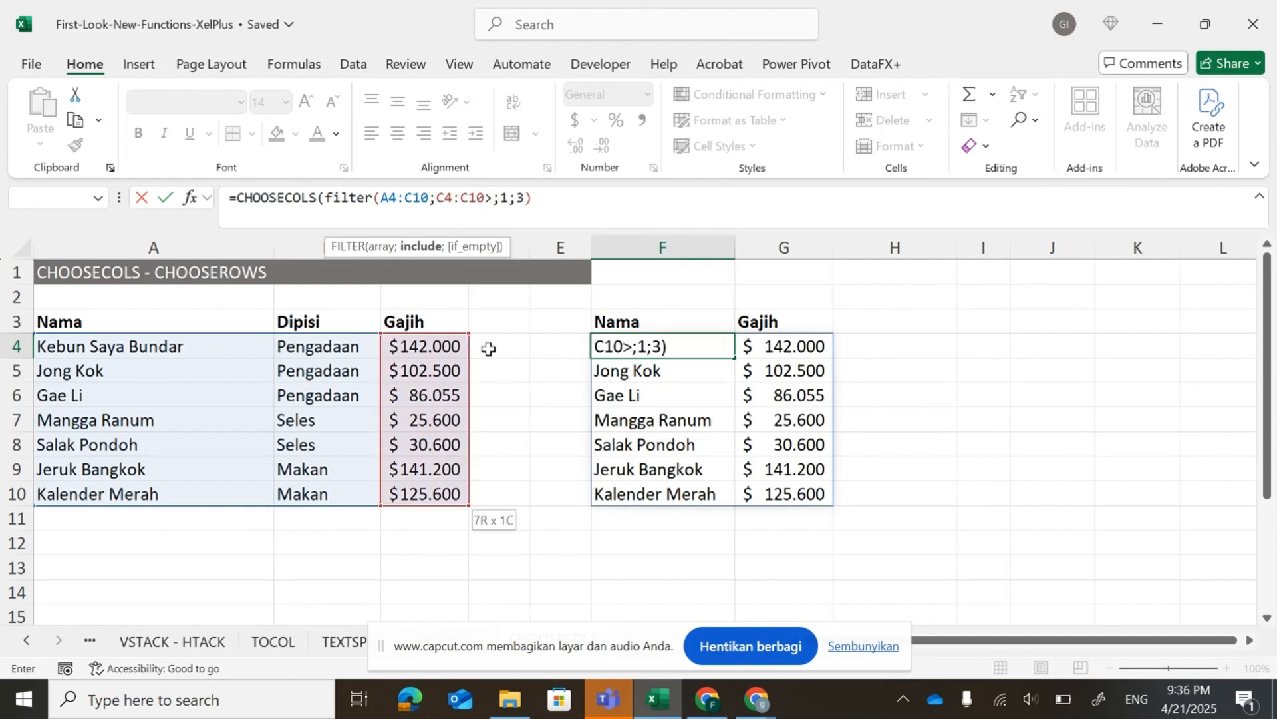
text(100000)
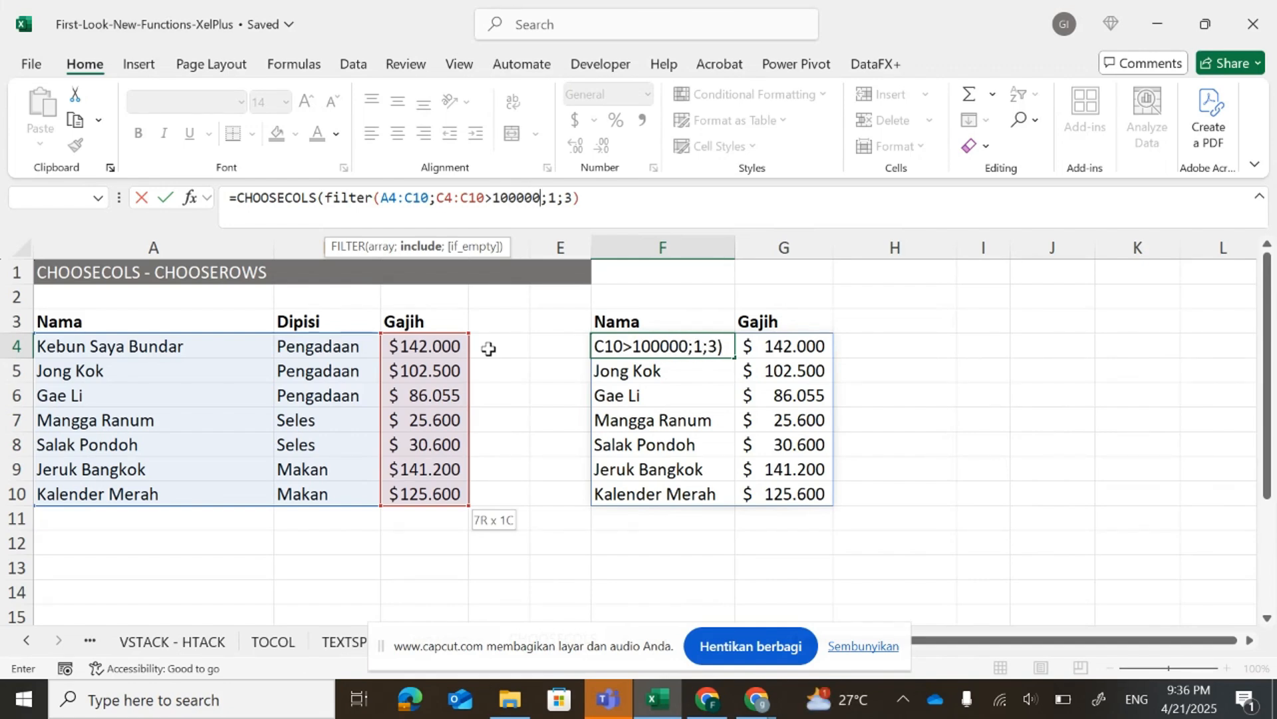
text())
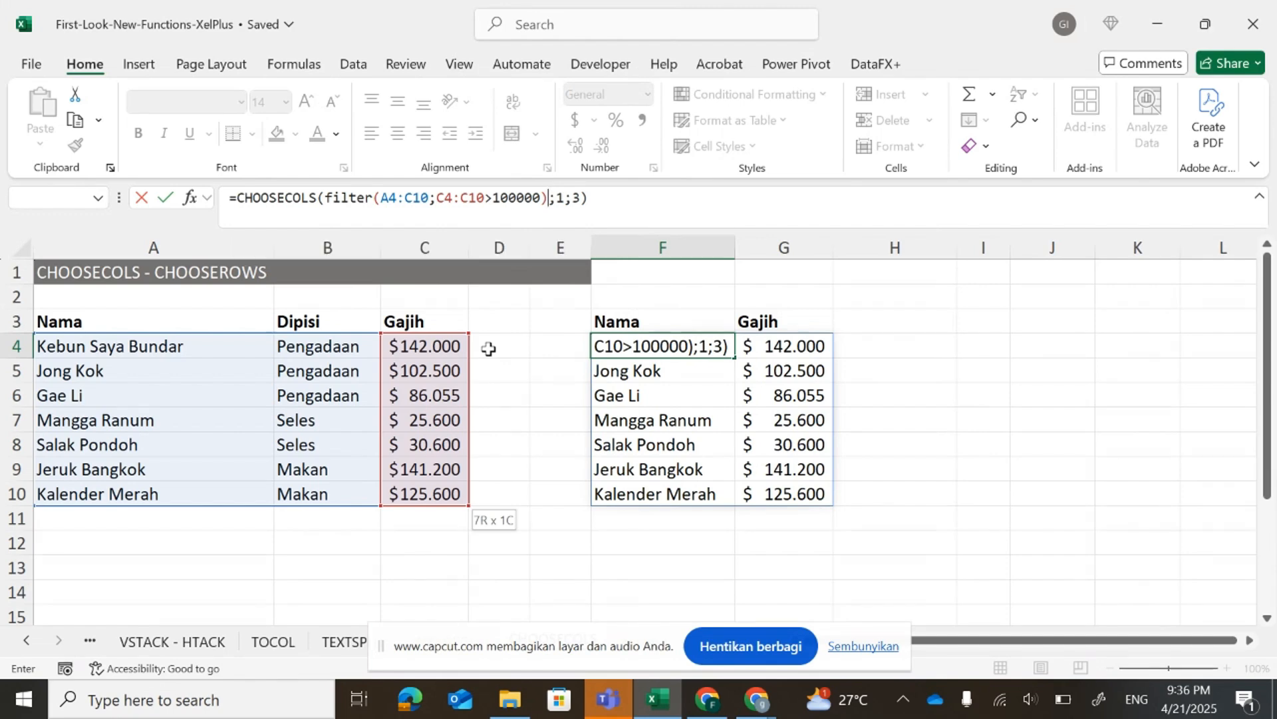
key(Left)
key(Up)
key(Right)
key(Down)
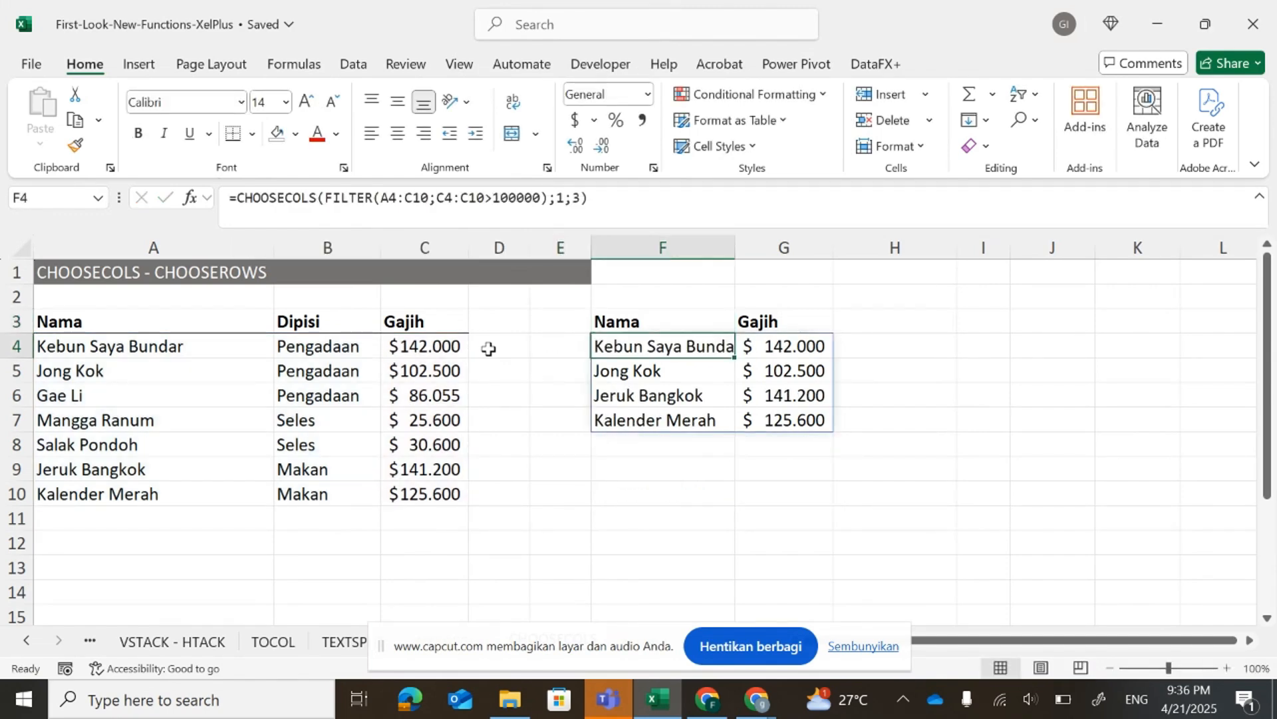
Examine the F4 formula's nested FILTER arguments and CHOOSECOLS column numbers without changing them.
click(422, 198)
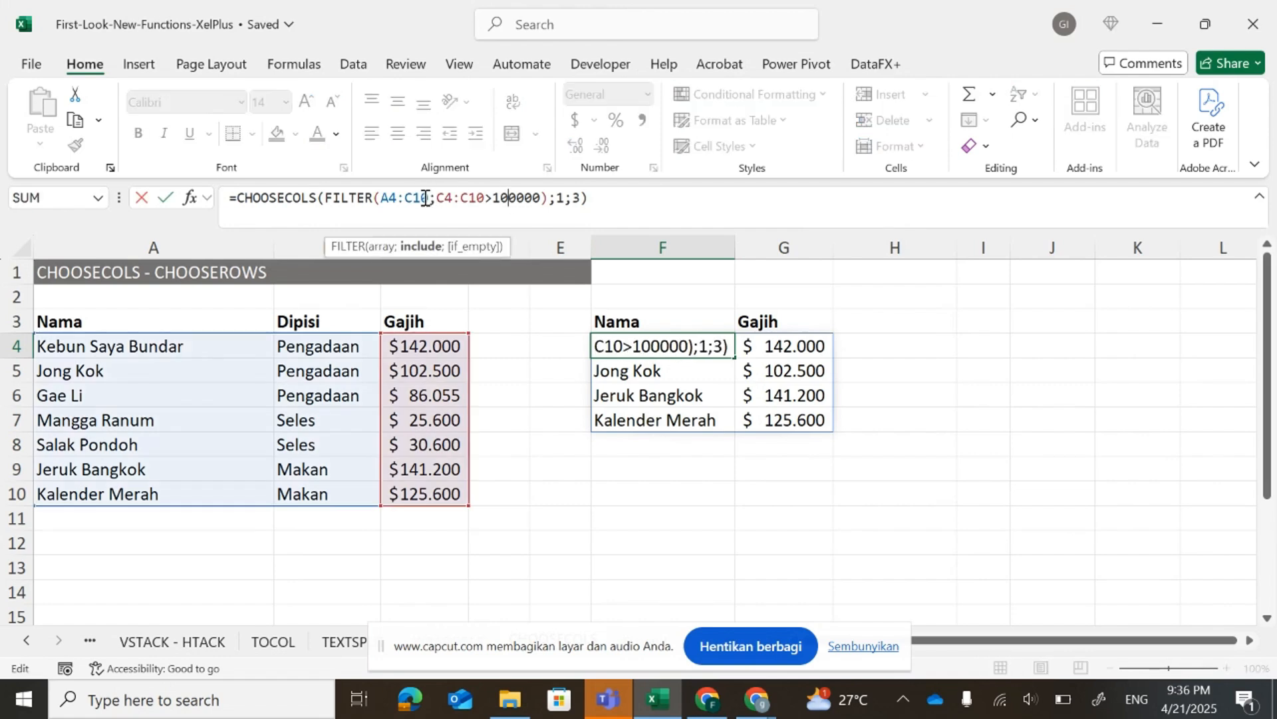
click(377, 197)
click(336, 198)
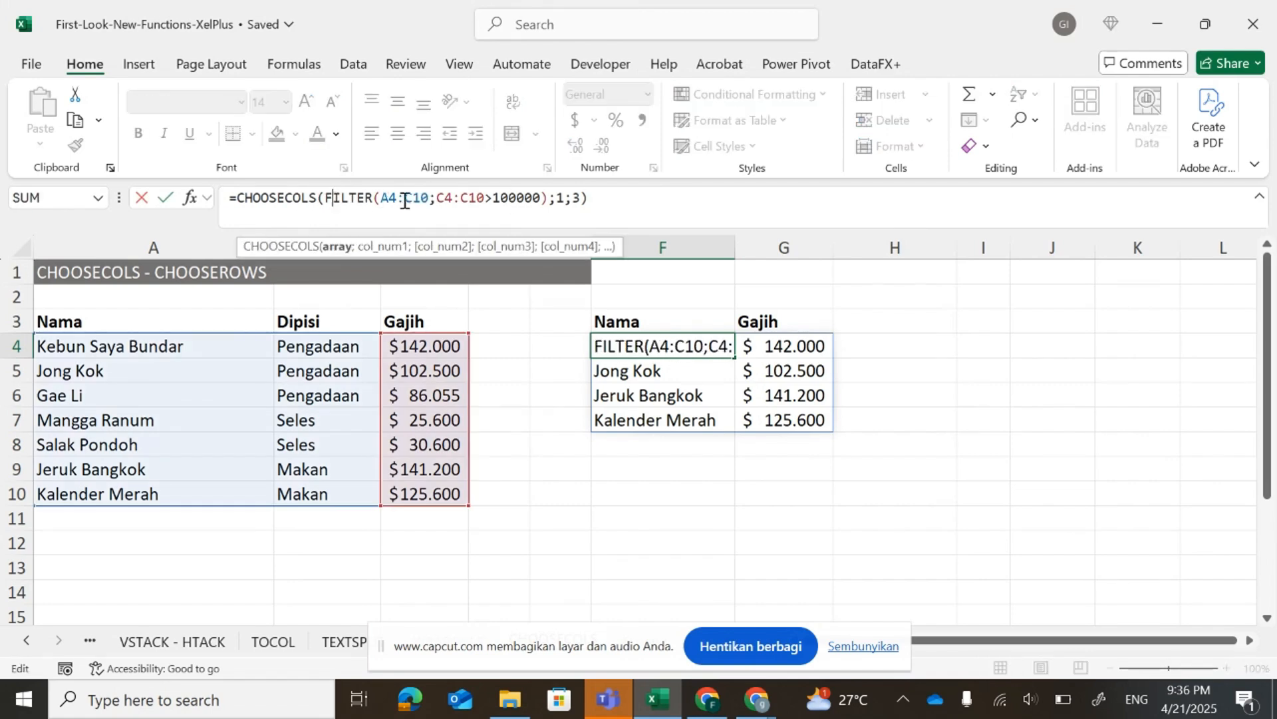
click(550, 197)
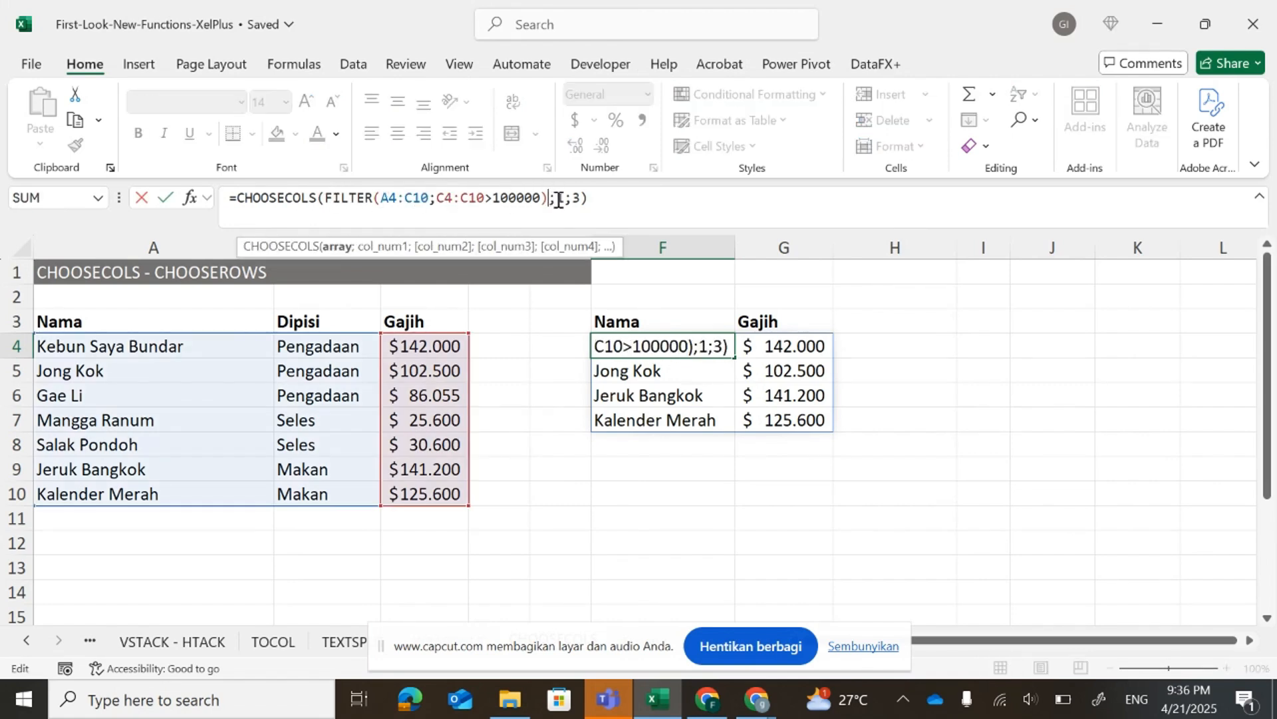
click(558, 197)
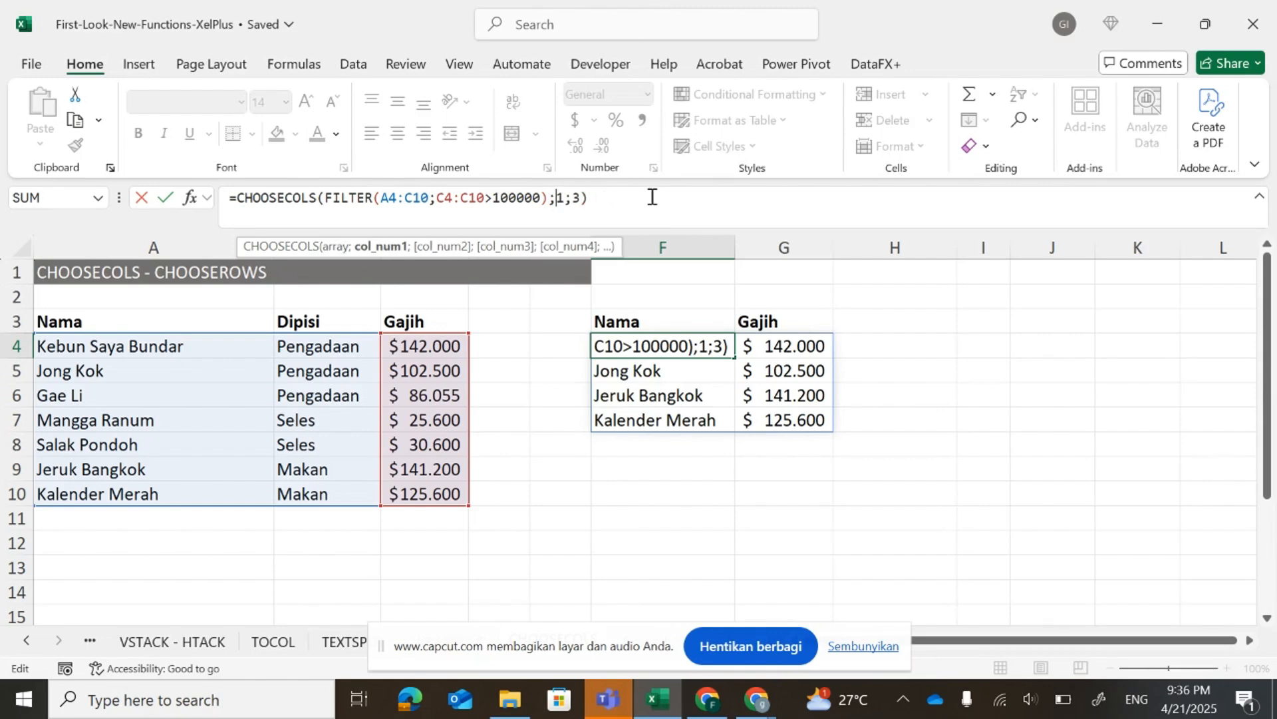
key(Right)
key(Right)
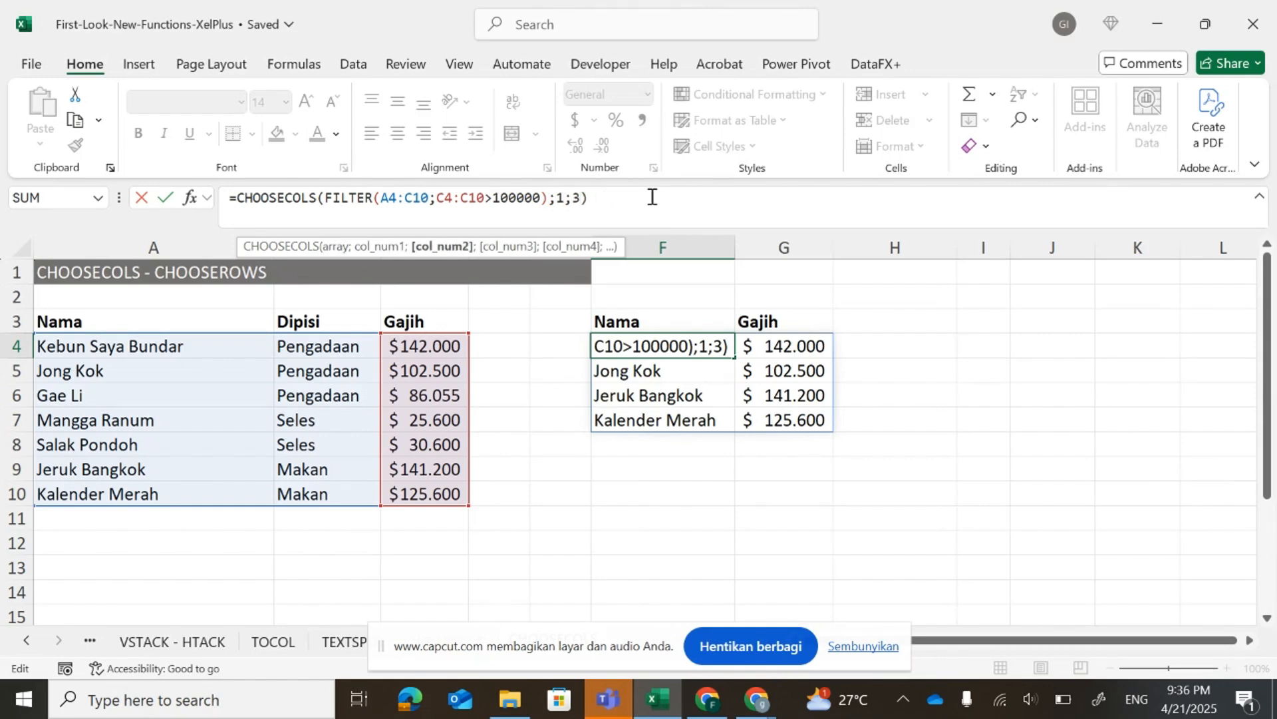
key(Left)
key(Left)
key(Right)
key(Left)
key(Left)
key(Left)
key(Left)
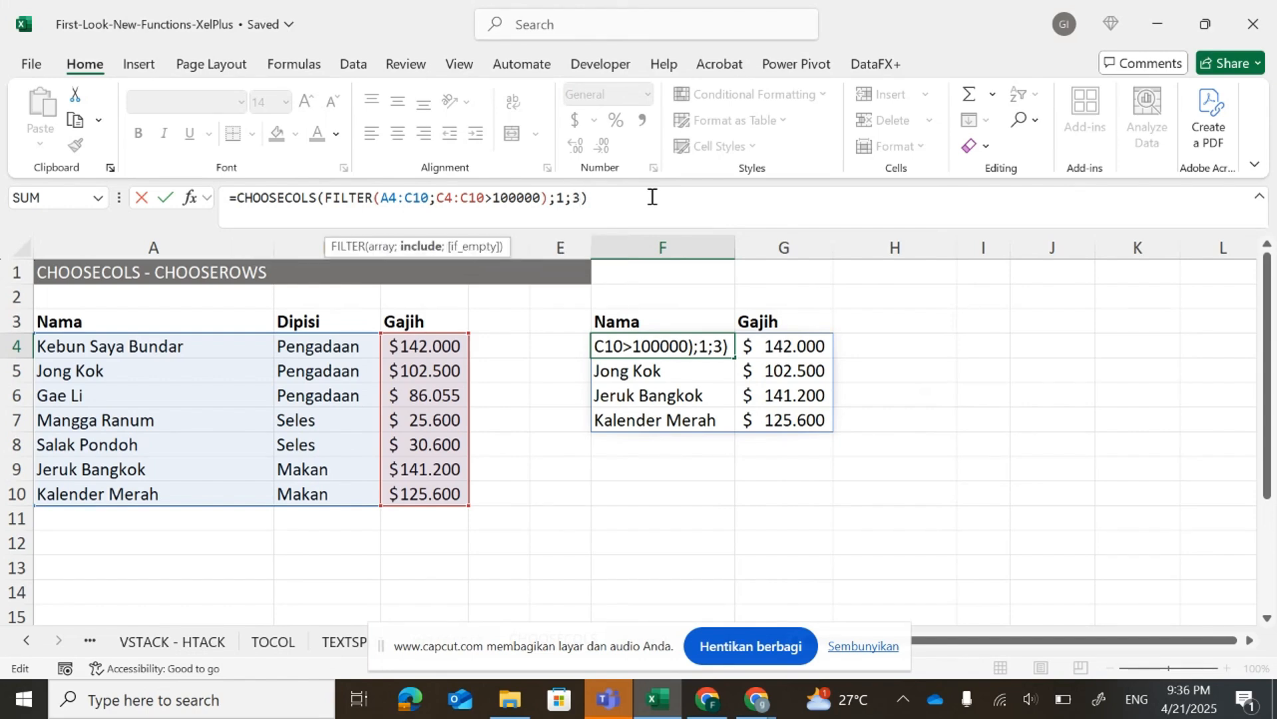
key(Left)
key(Left)
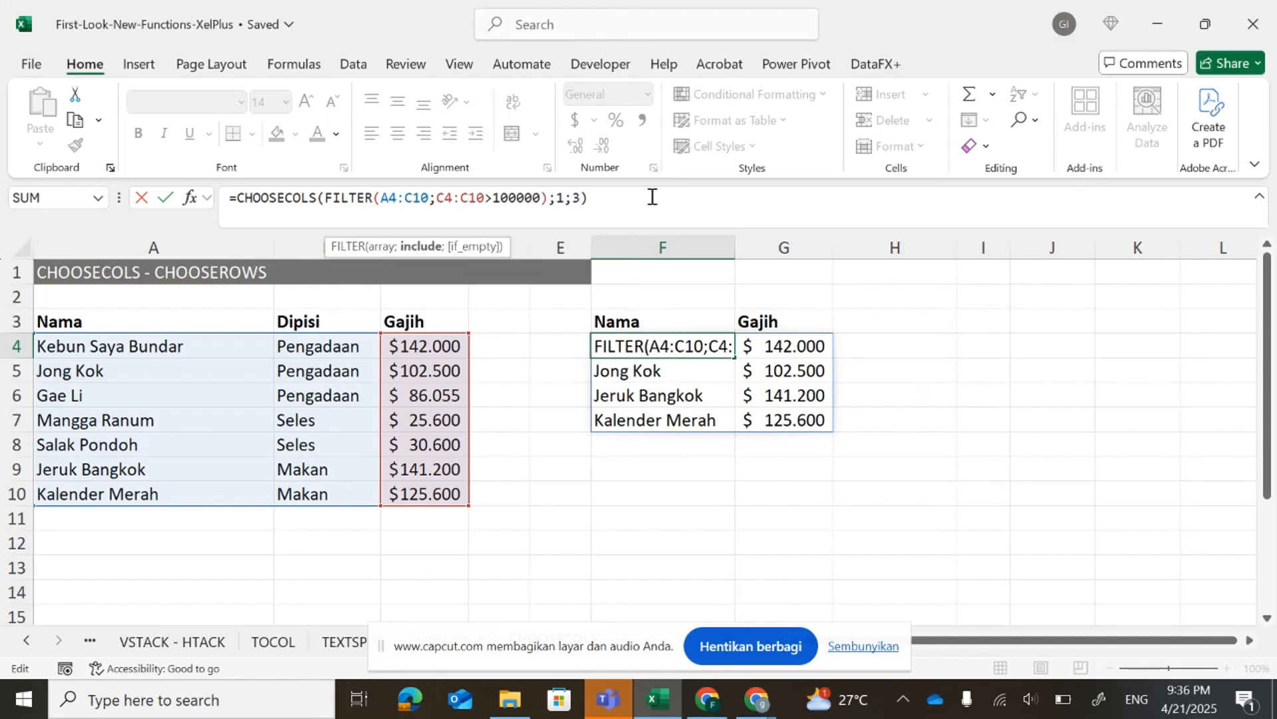
key(Right)
key(Right)
key(Right)
key(Right)
key(Right)
key(Right)
key(Right)
key(Right)
key(Right)
key(Right)
key(Right)
key(Right)
key(Right)
key(Right)
key(Right)
key(Right)
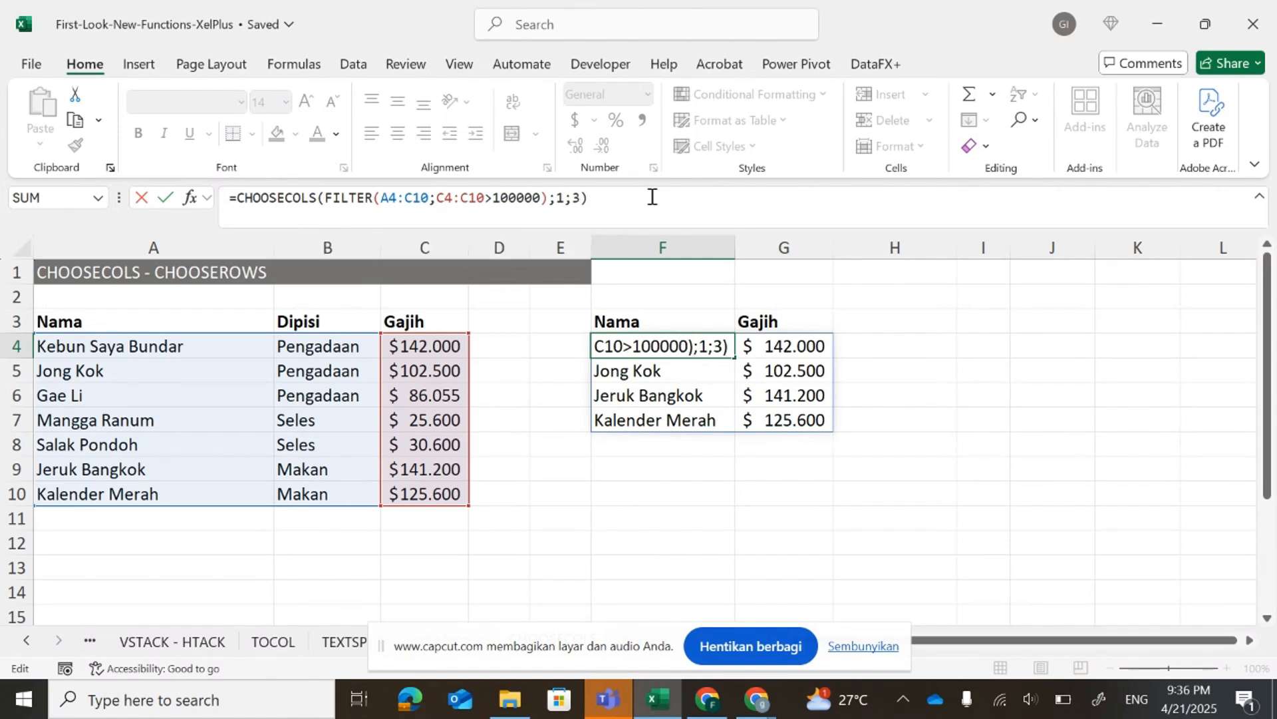
key(Return)
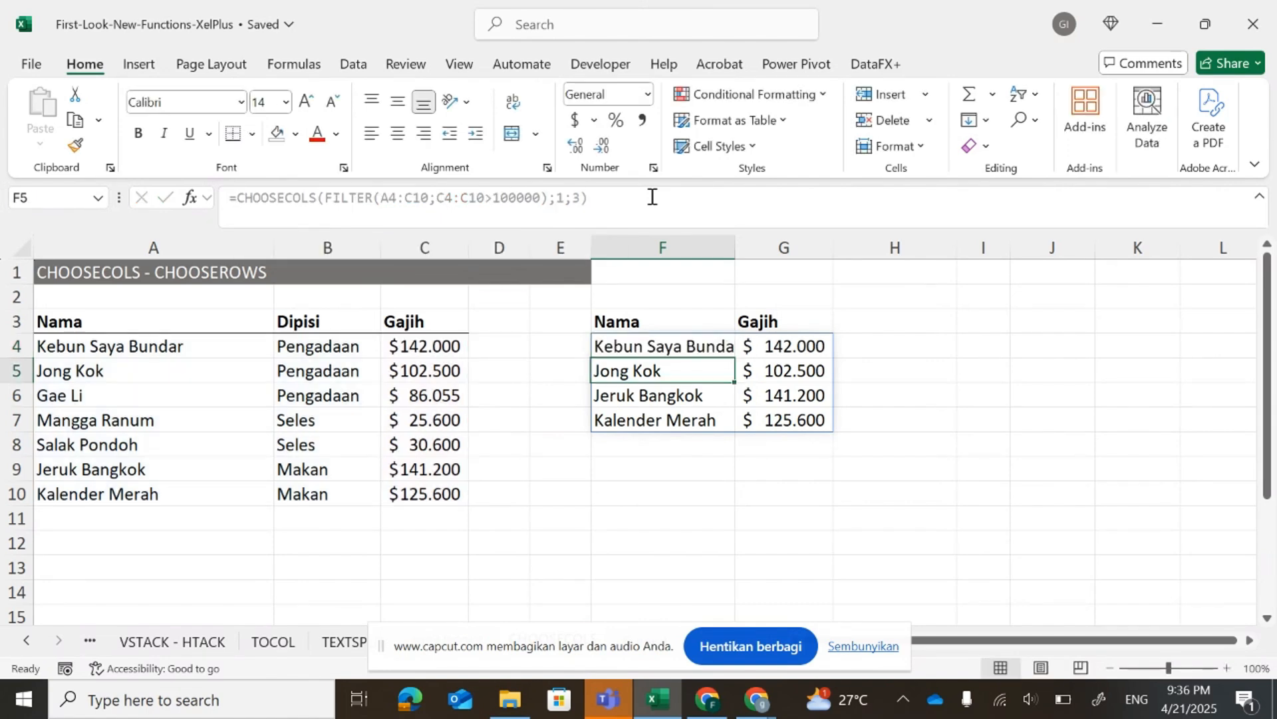
Go through the filtered names and salaries spilled below the Nama and Gajih headers from F4.
key(Up)
key(Down)
key(Up)
key(Down)
key(Down)
key(Down)
key(Up)
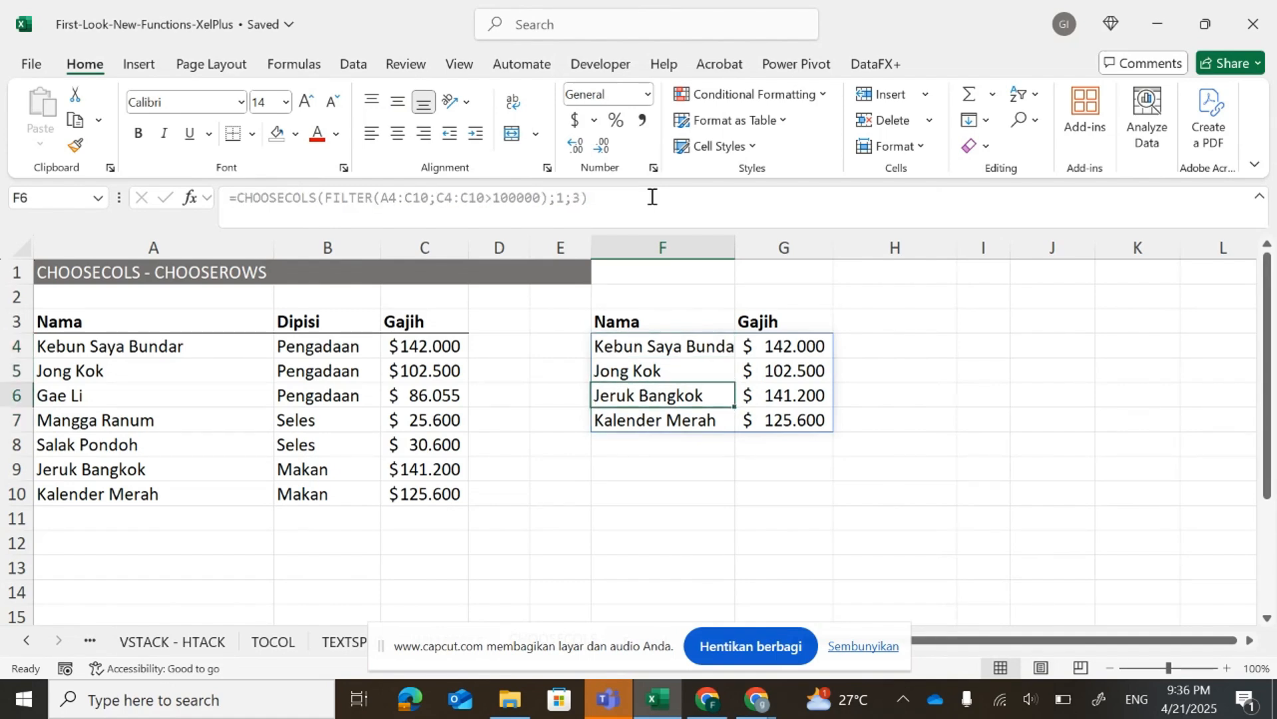
key(Up)
key(Up)
key(Right)
key(Right)
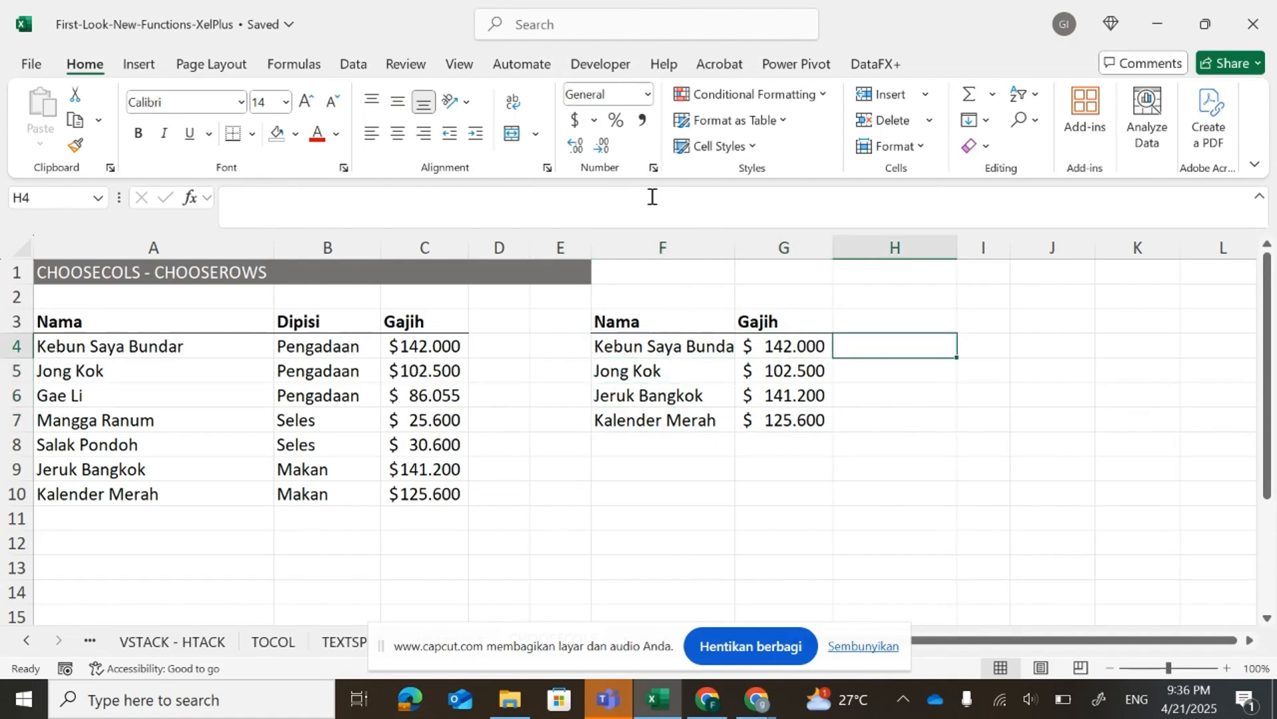
Compare the source names in A6:A8 with the filtered list spilled from F4.
key(Left)
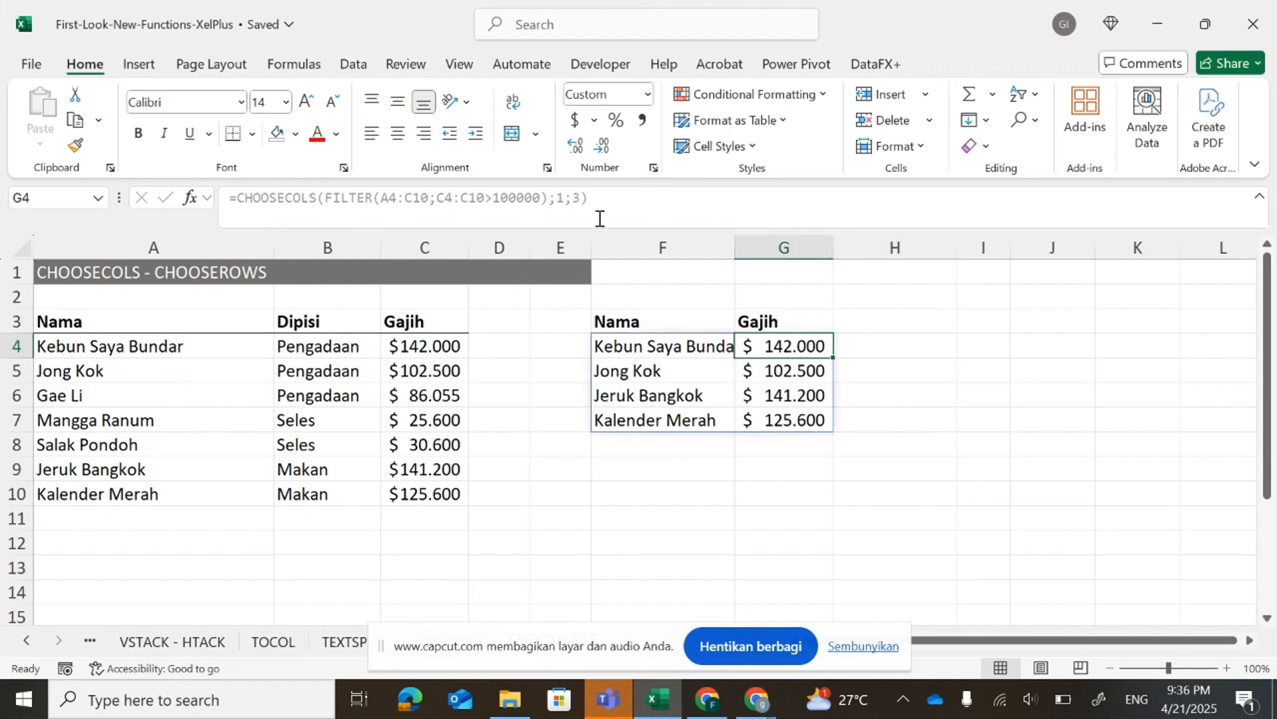
click(189, 397)
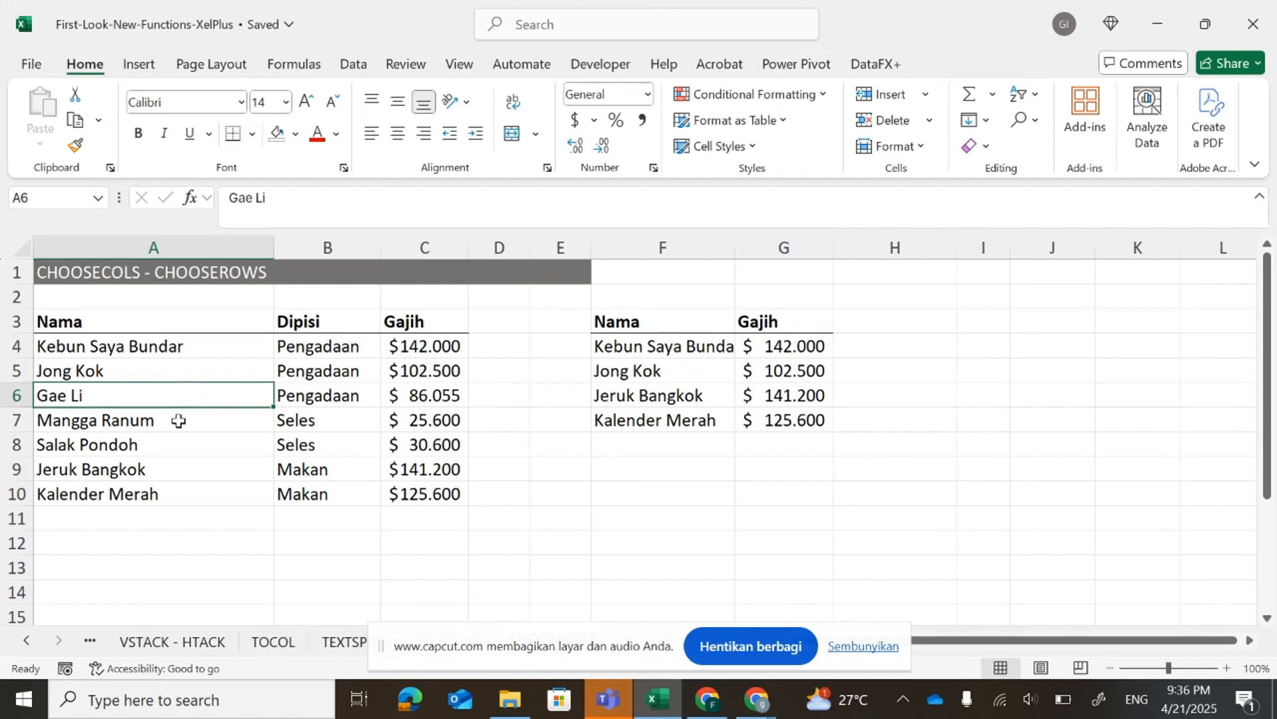
click(178, 420)
click(178, 444)
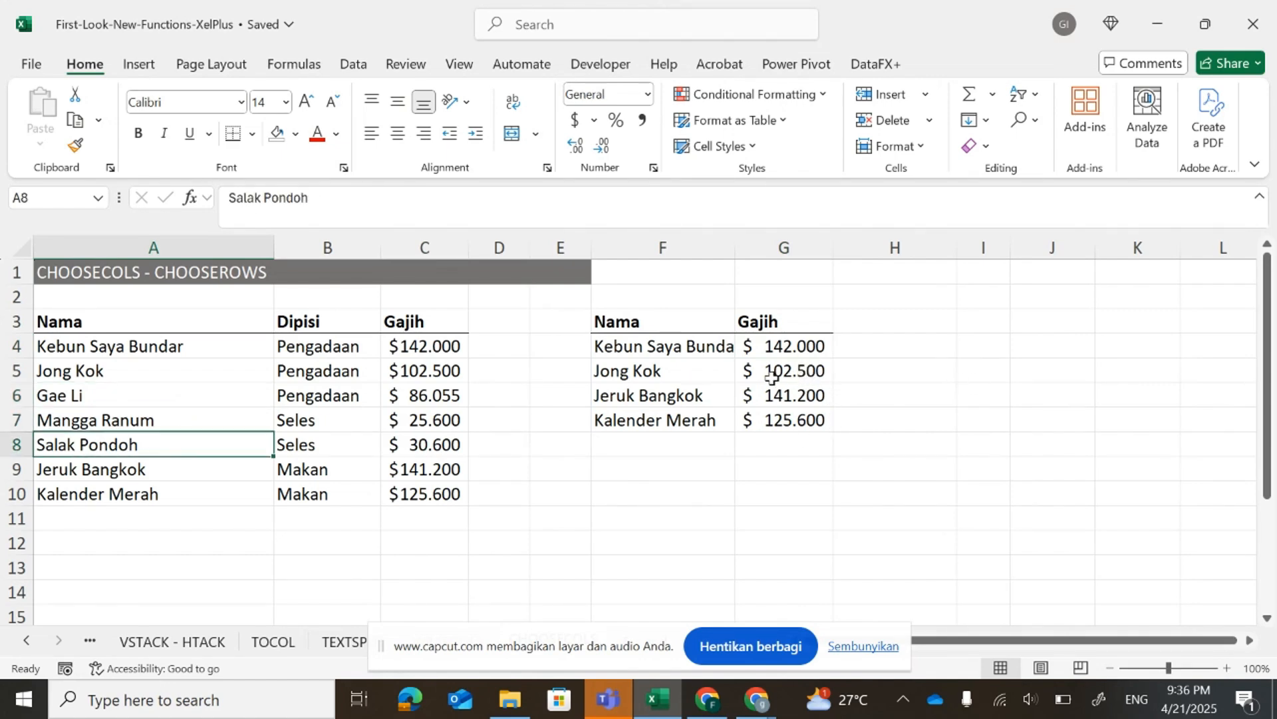
click(652, 348)
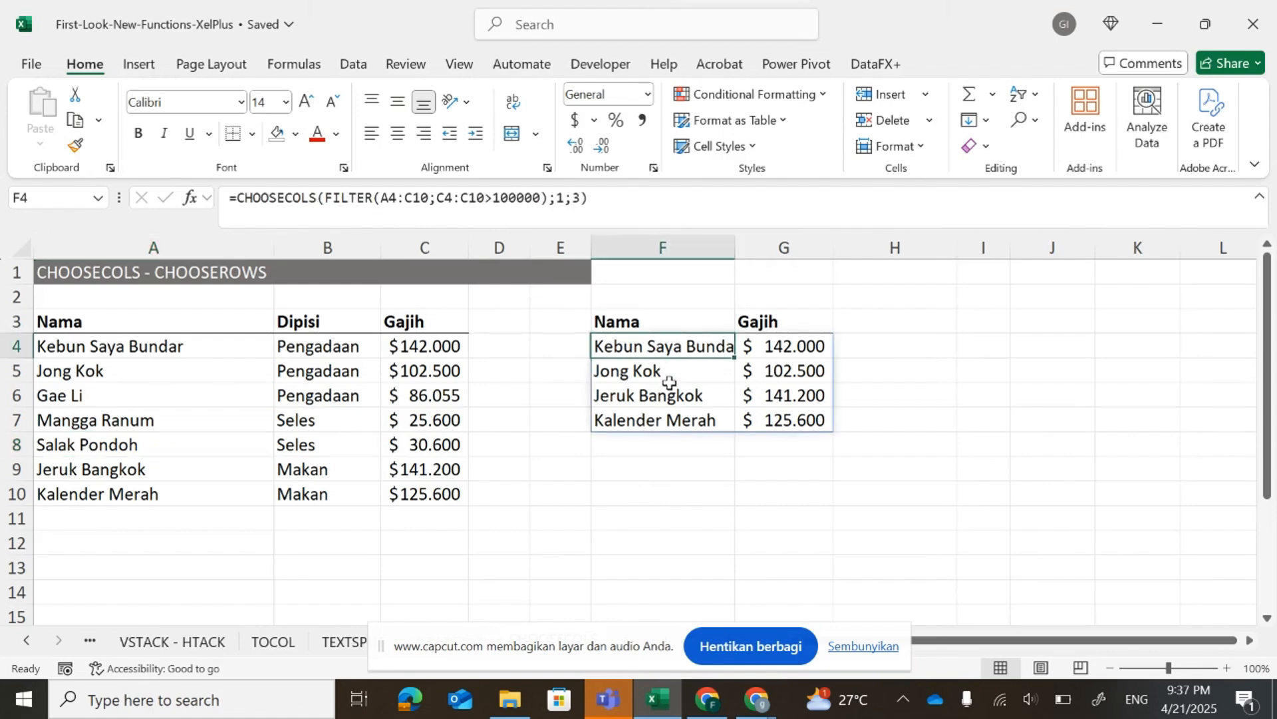
Begin a CHOOSEROWS formula in the empty cell F9, below the filtered list.
click(674, 467)
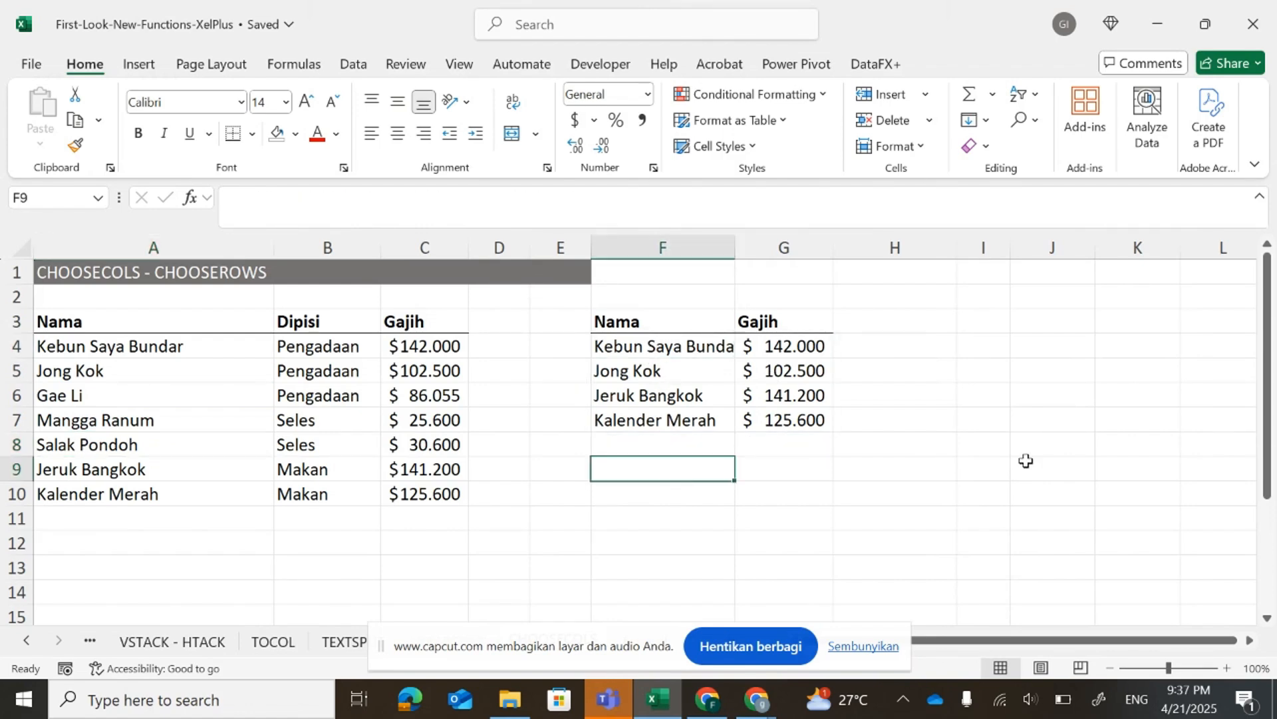
text(=choose)
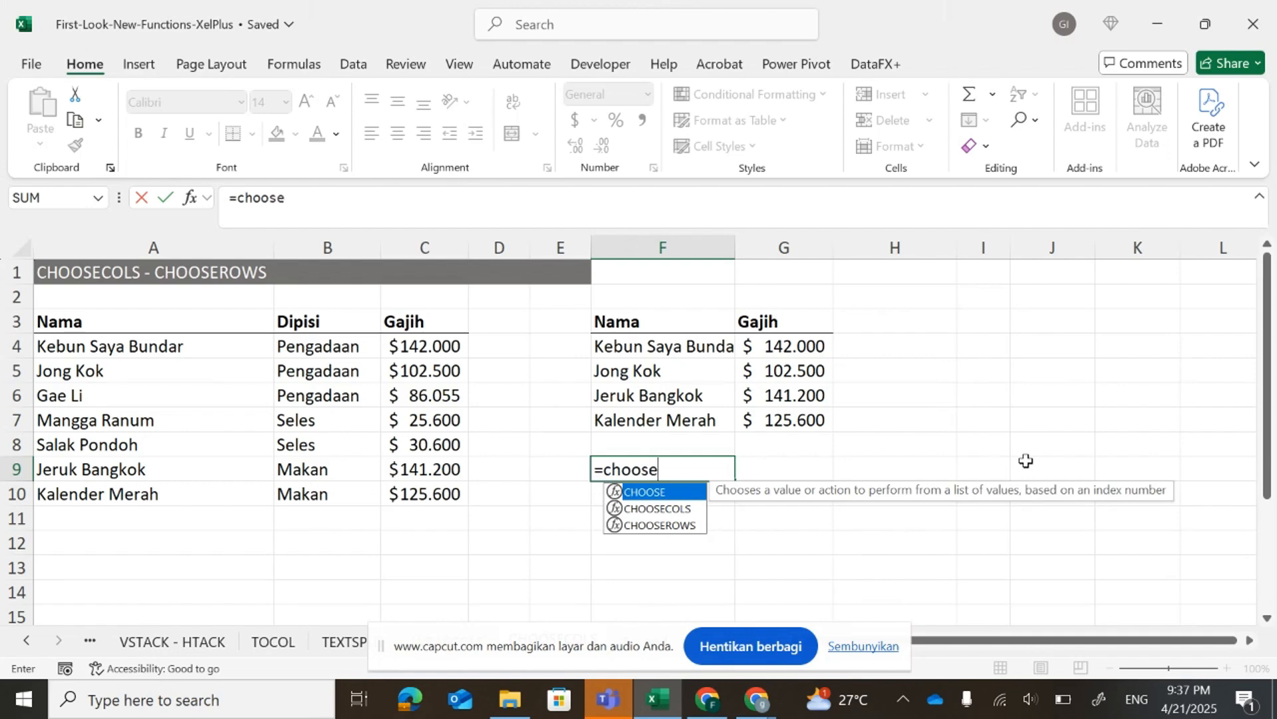
text(row()
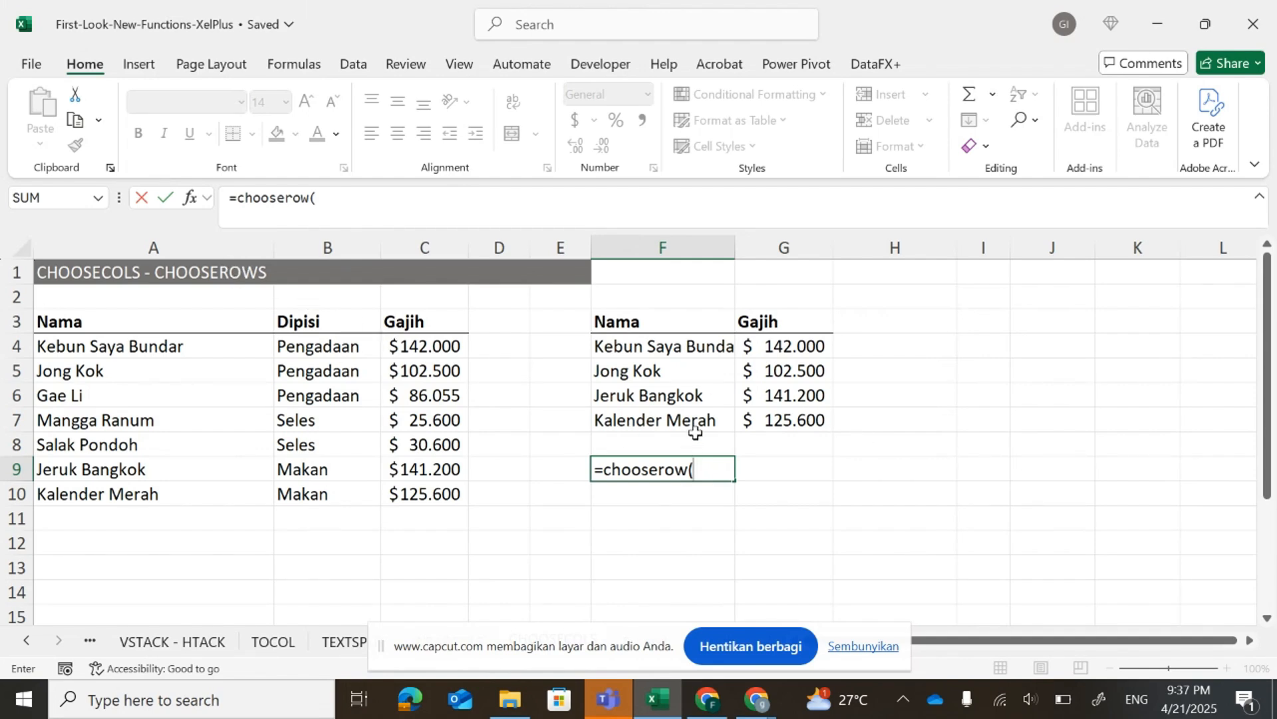
click(149, 244)
click(328, 247)
click(424, 247)
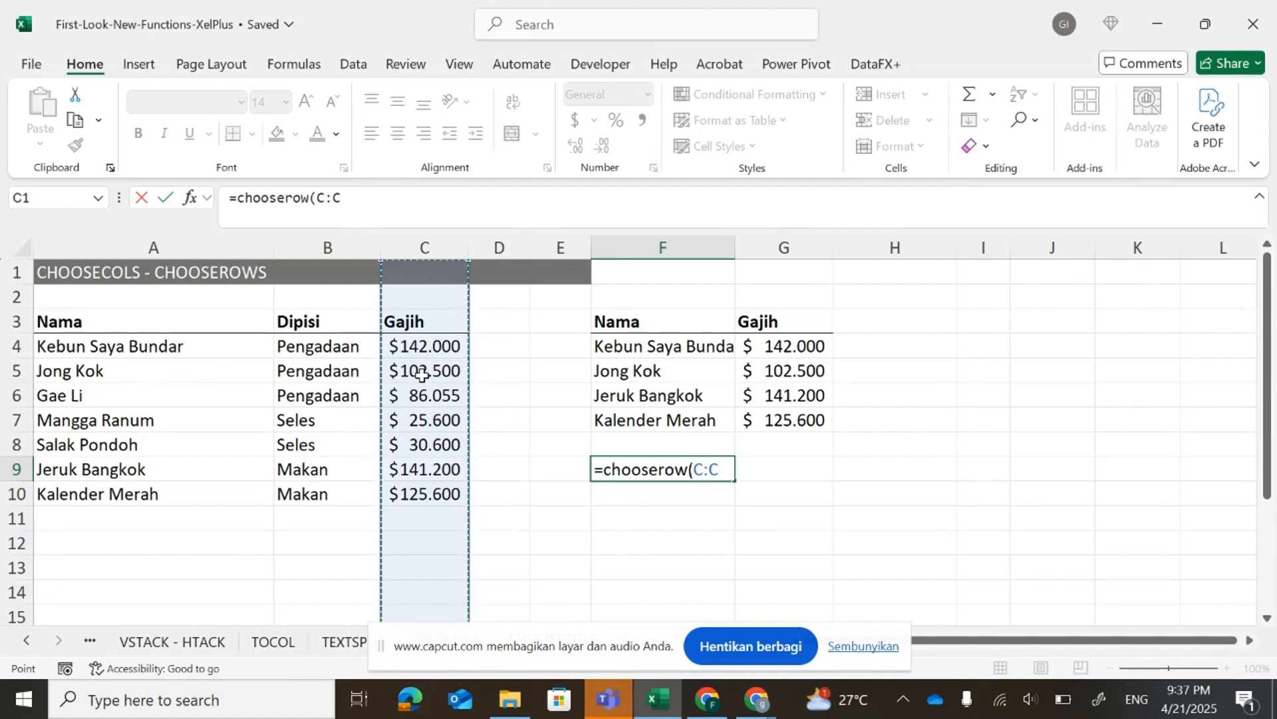
click(17, 346)
click(8, 371)
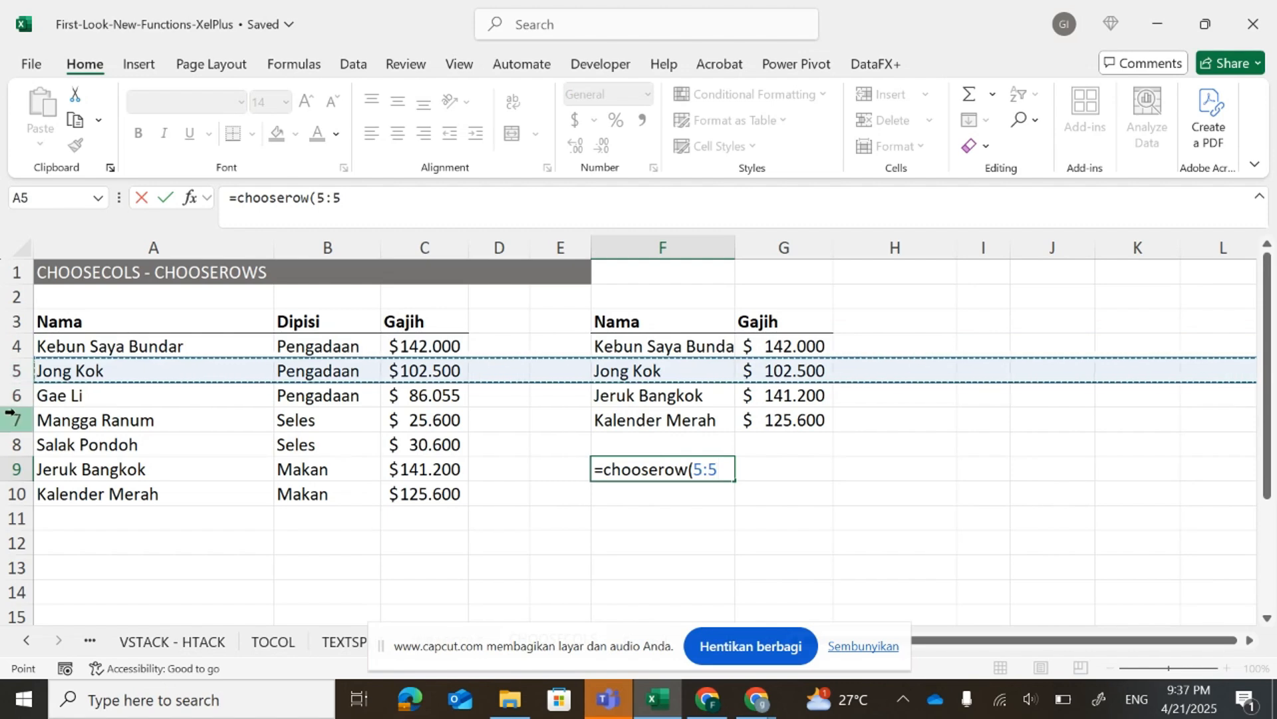
click(7, 397)
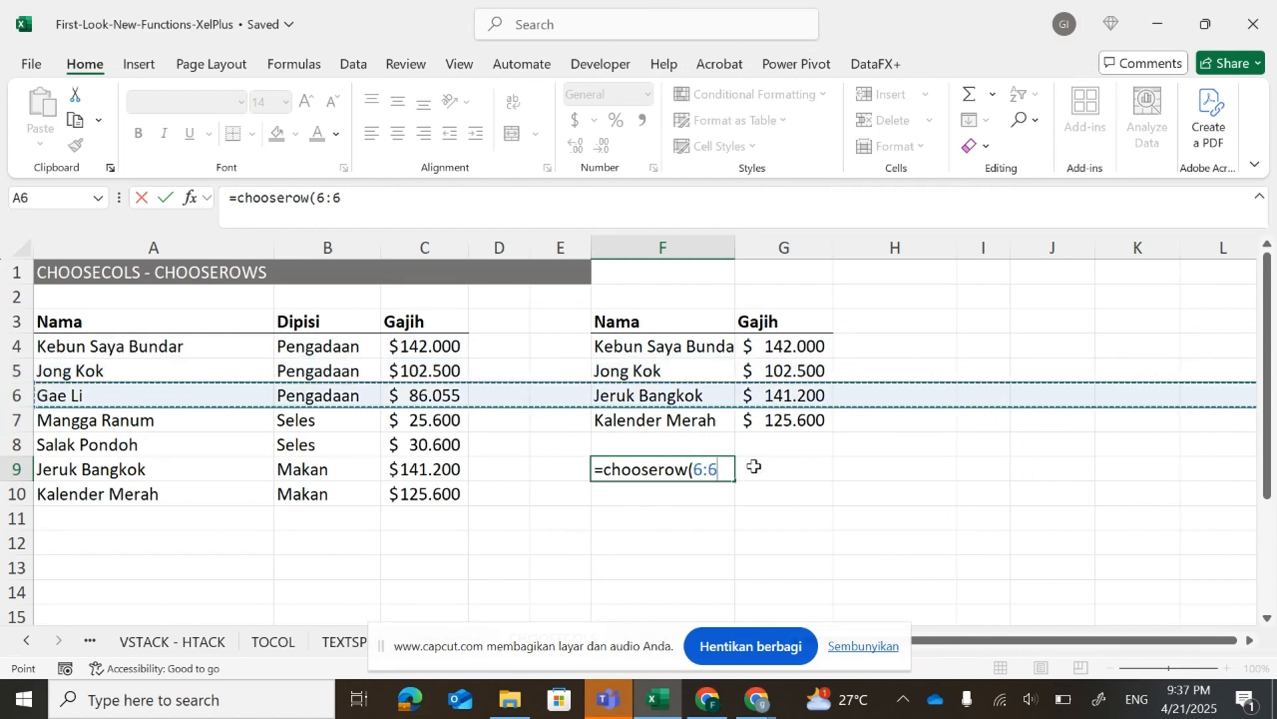
key(BackSpace)
key(BackSpace)
key(BackSpace)
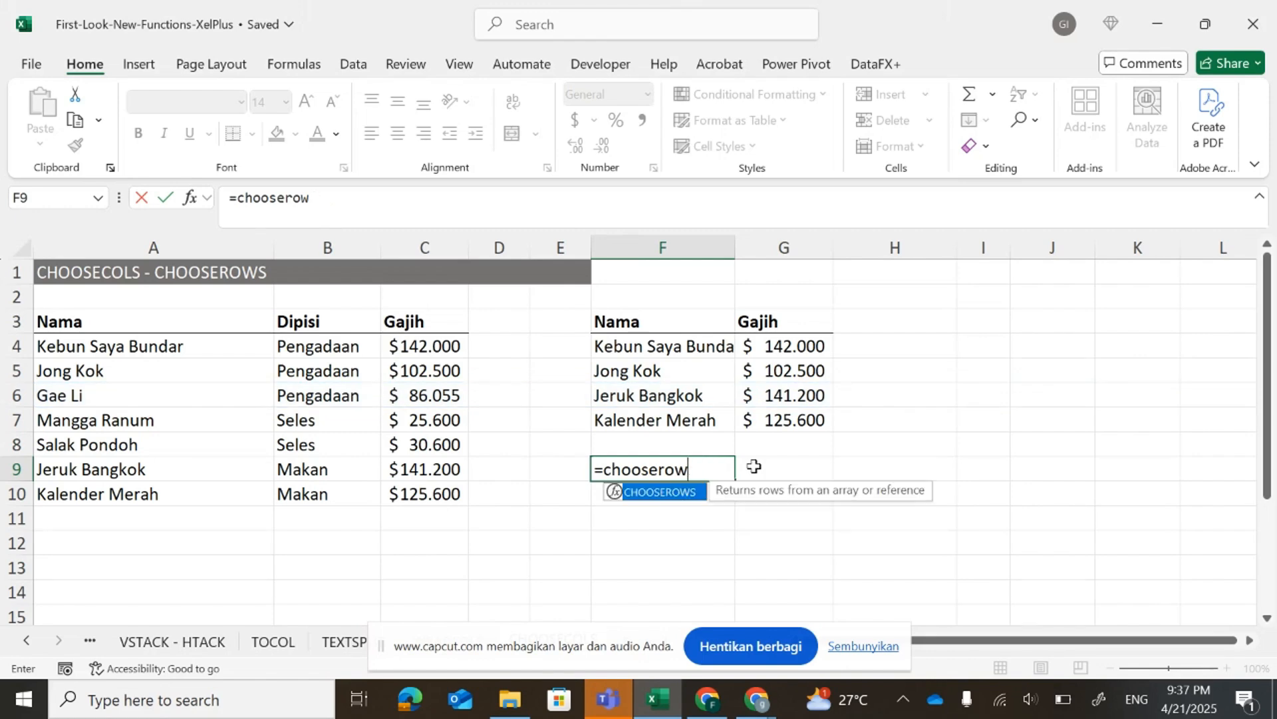
Complete the CHOOSEROWS formula in F9 with the array A4:C10 and row numbers 1 and 3.
text(()
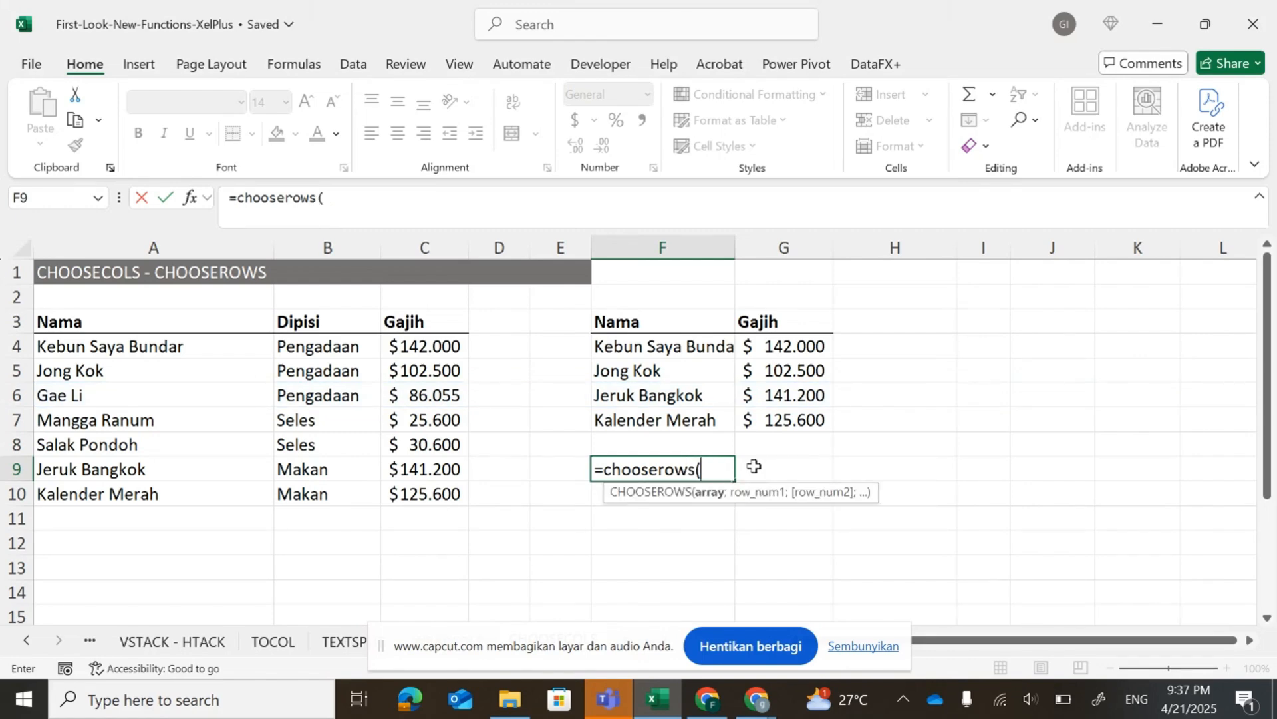
drag(168, 346, 407, 485)
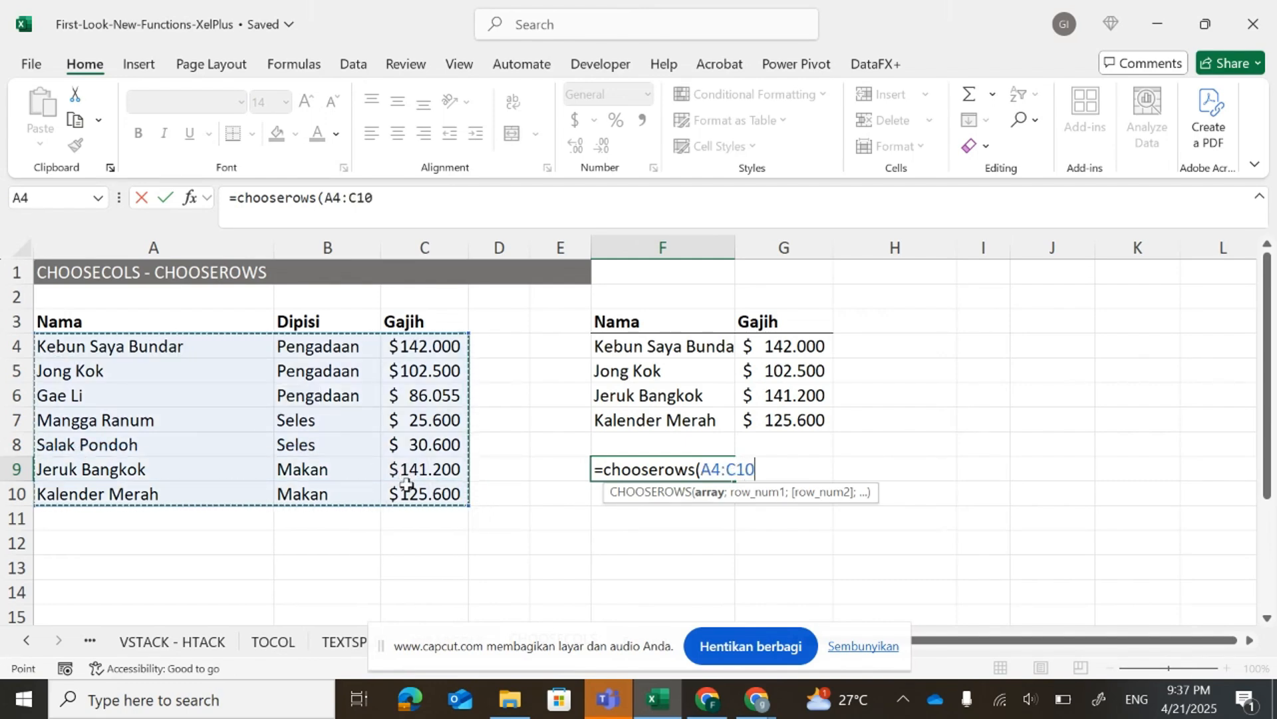
text(;)
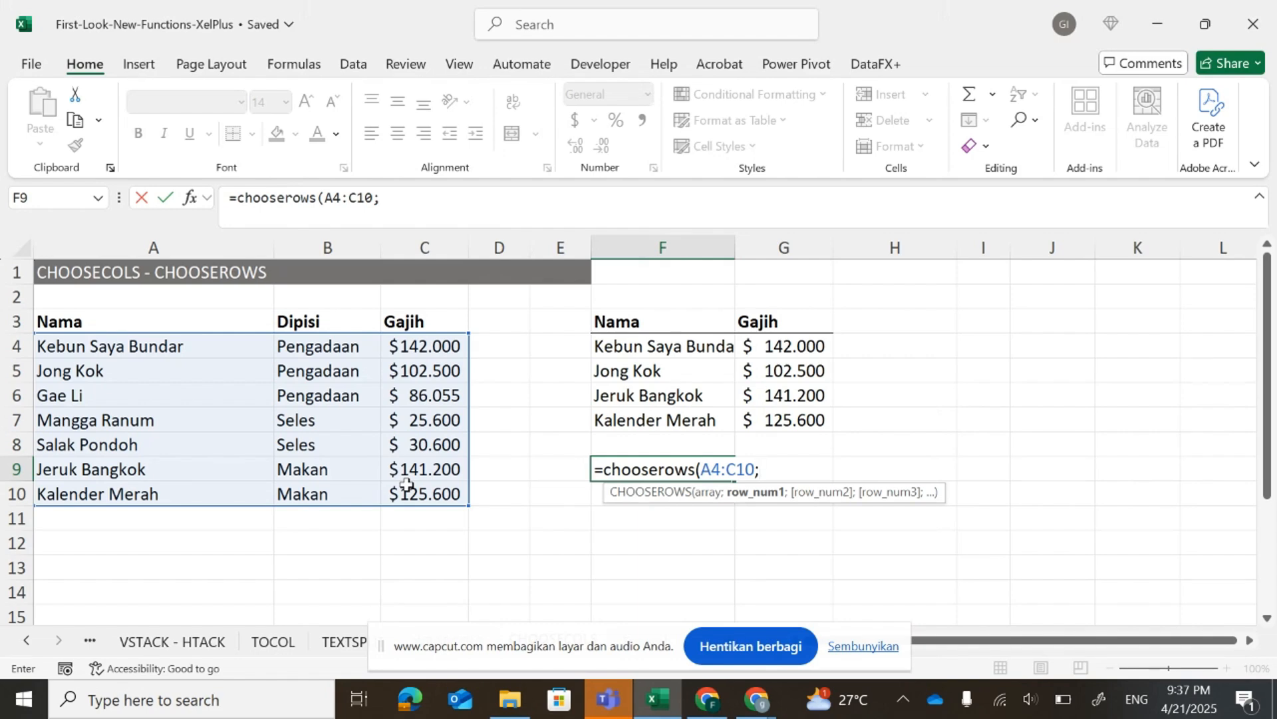
text(1;3)
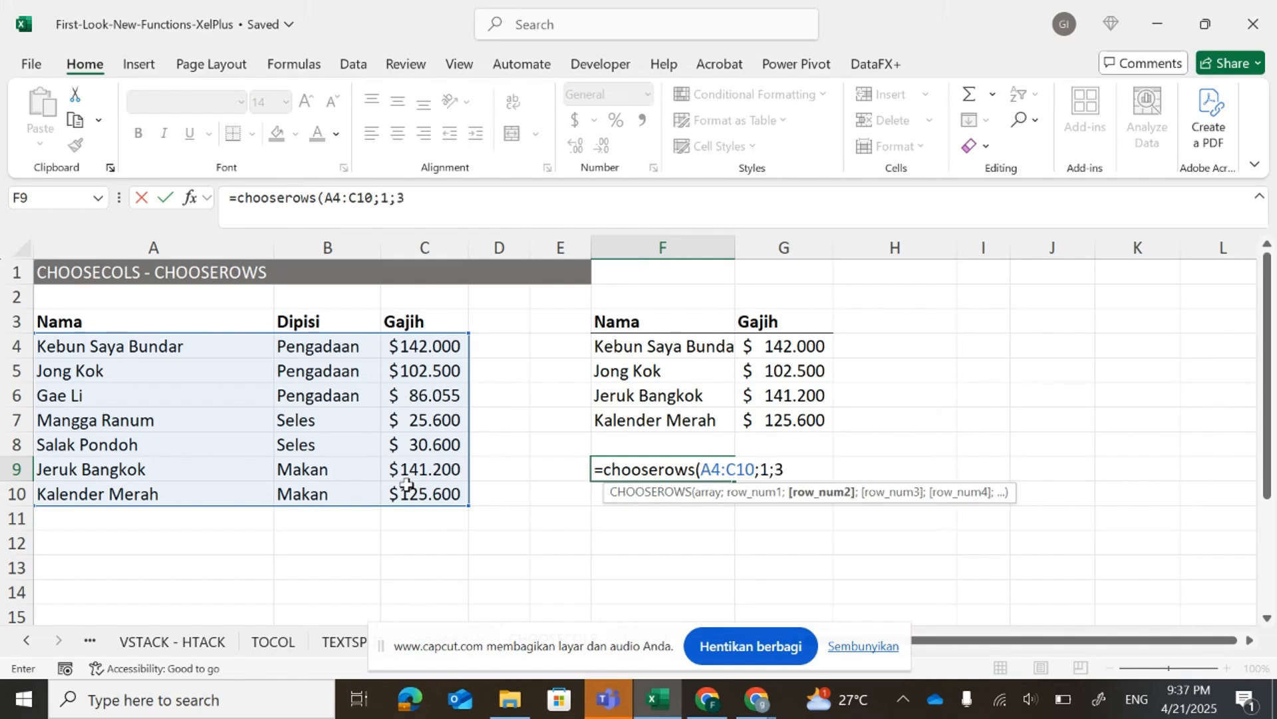
key(Return)
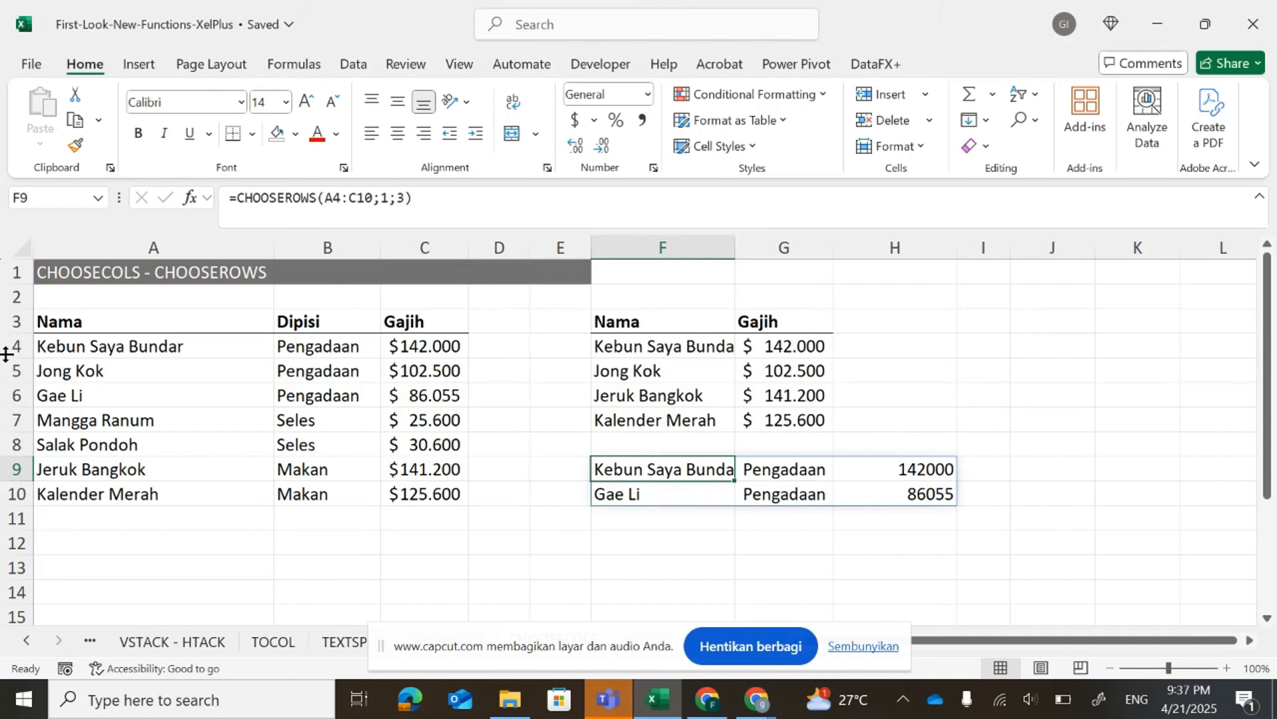
Change the second row number in F9's CHOOSEROWS formula to 2 and auto-fit the width of column F.
click(99, 350)
click(92, 398)
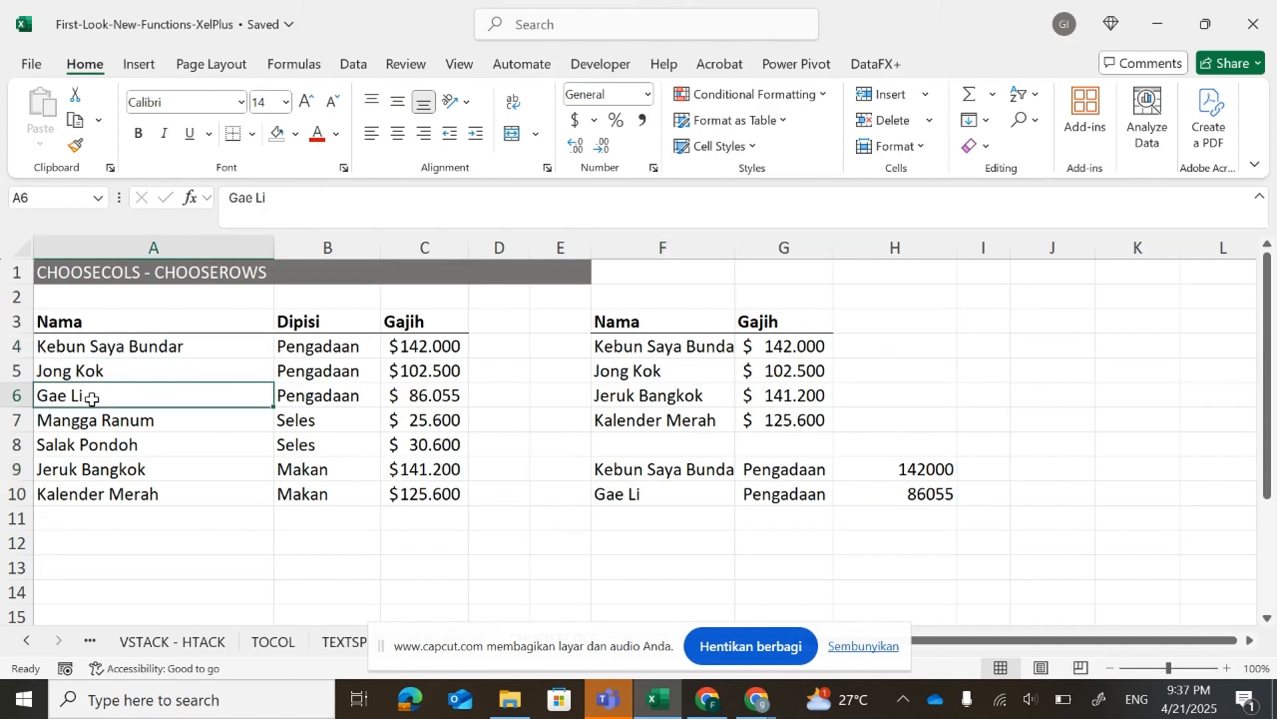
click(91, 373)
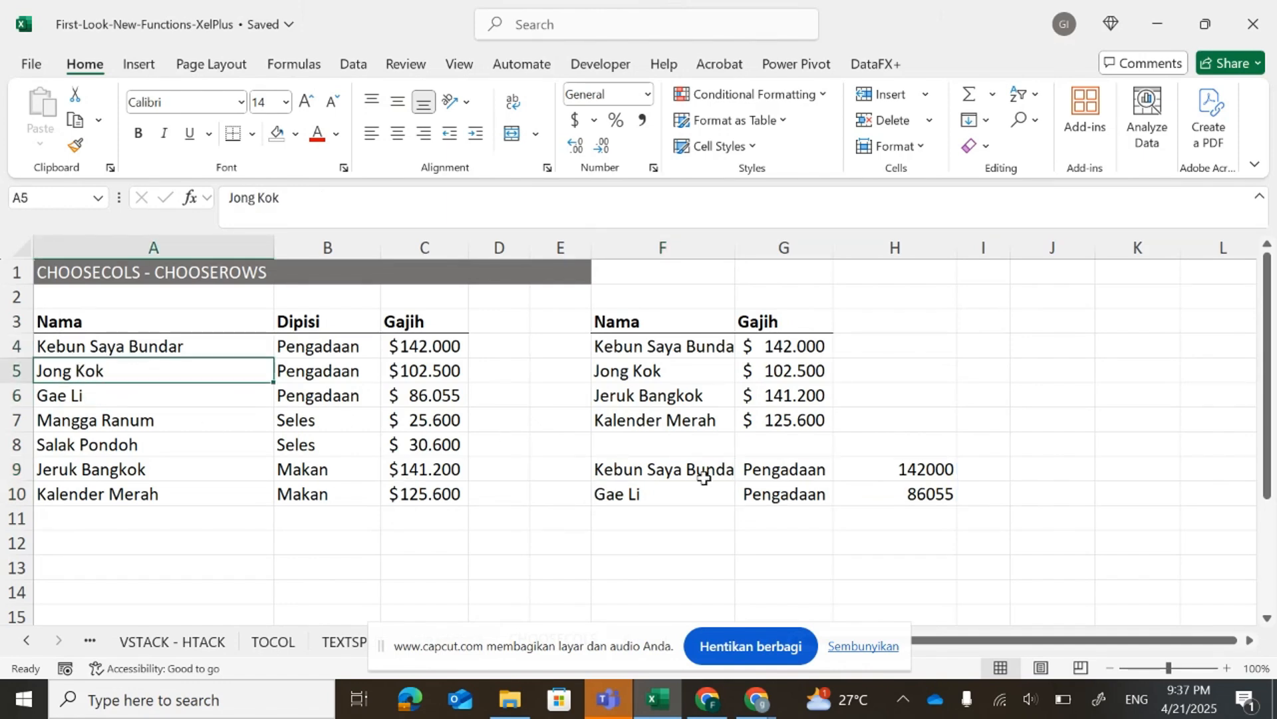
click(645, 474)
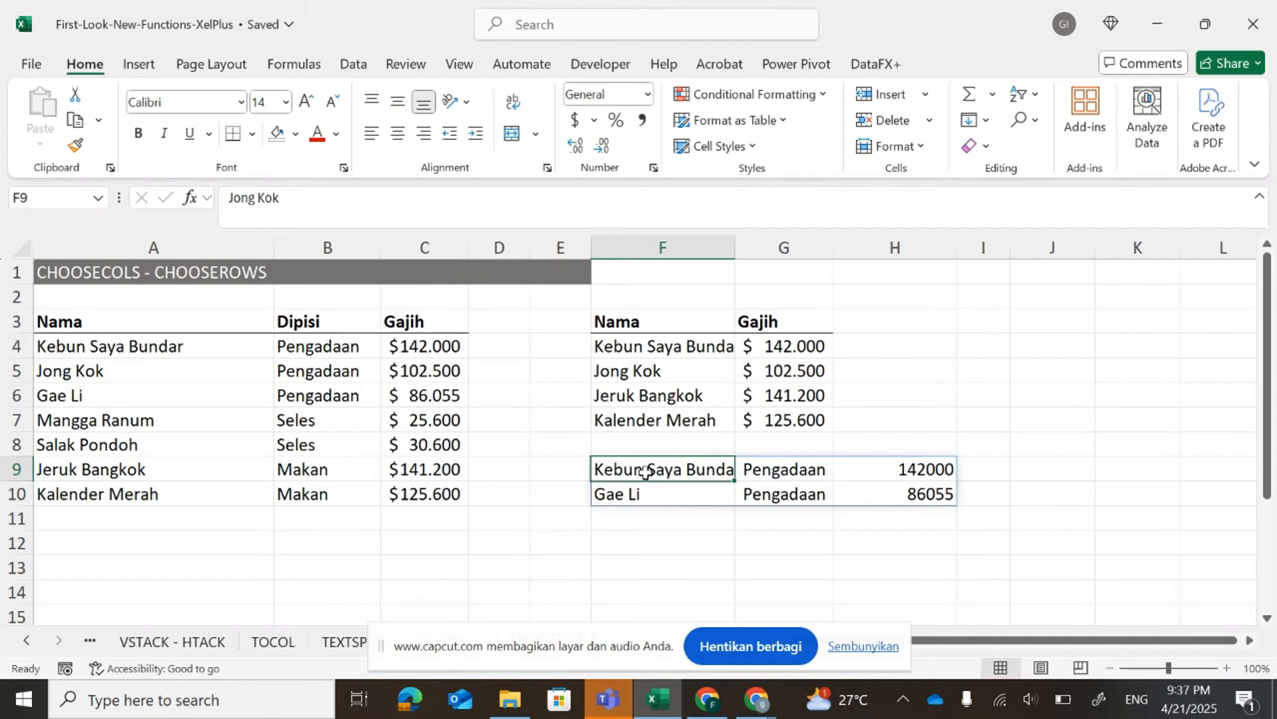
click(404, 199)
key(BackSpace)
text(2)
key(Return)
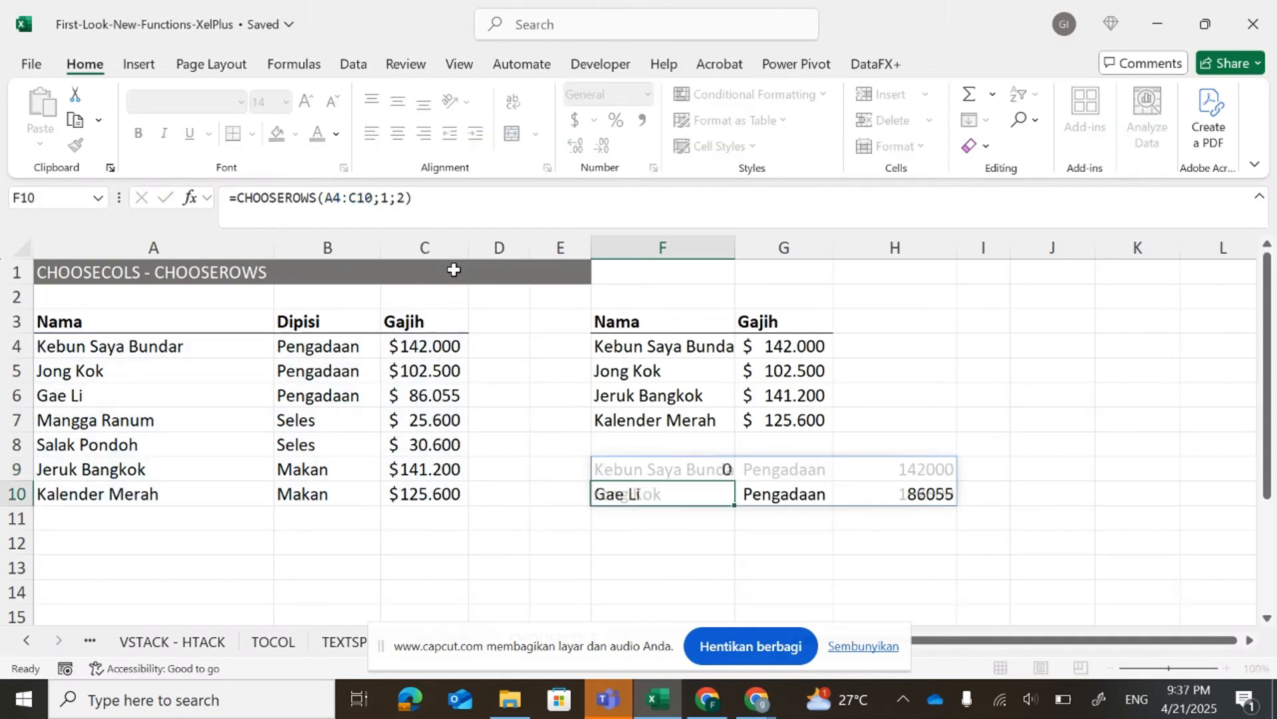
key(Up)
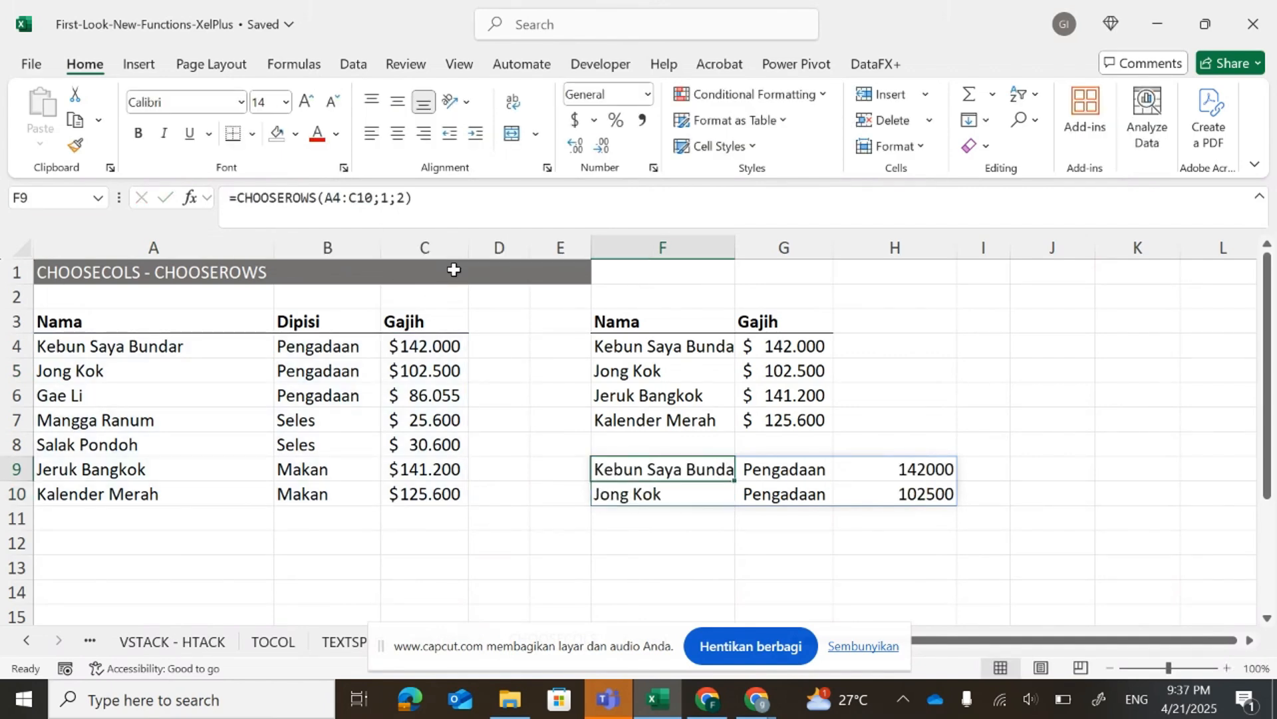
double_click(735, 248)
Check the first two source rows in A4:A5 against the CHOOSECOLS result in F4 and the CHOOSEROWS result in F9.
click(188, 345)
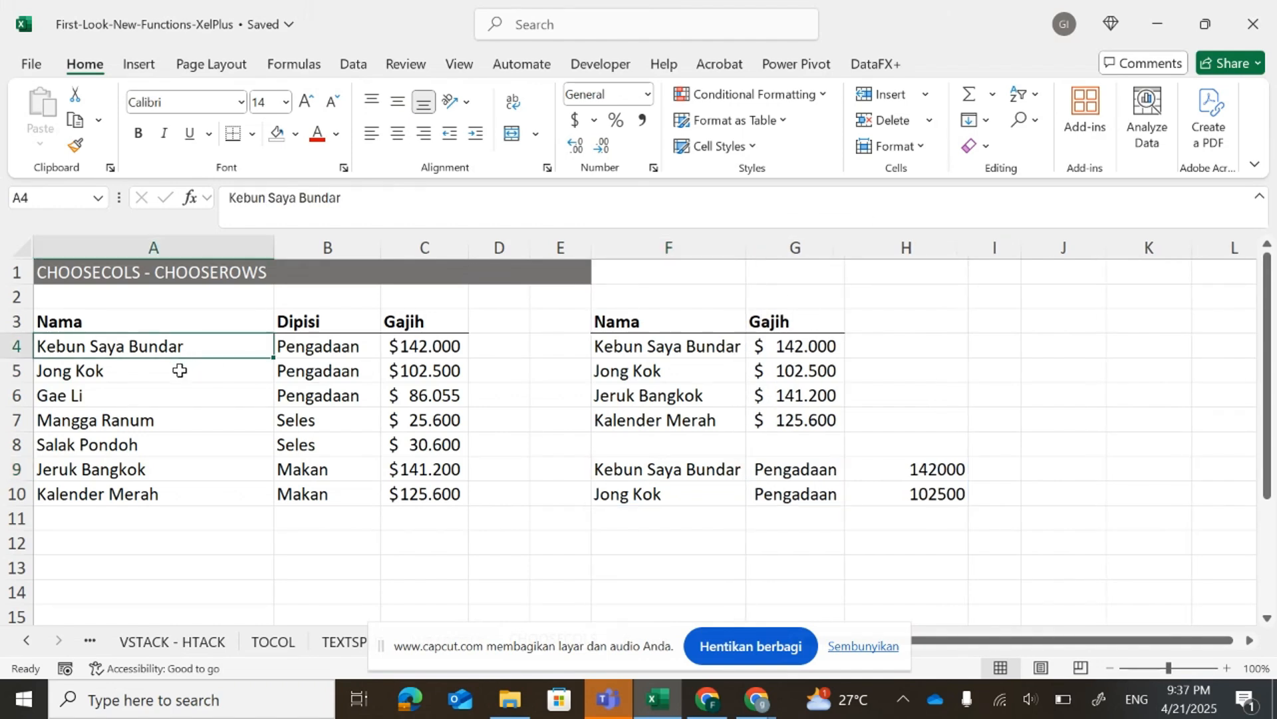
click(177, 370)
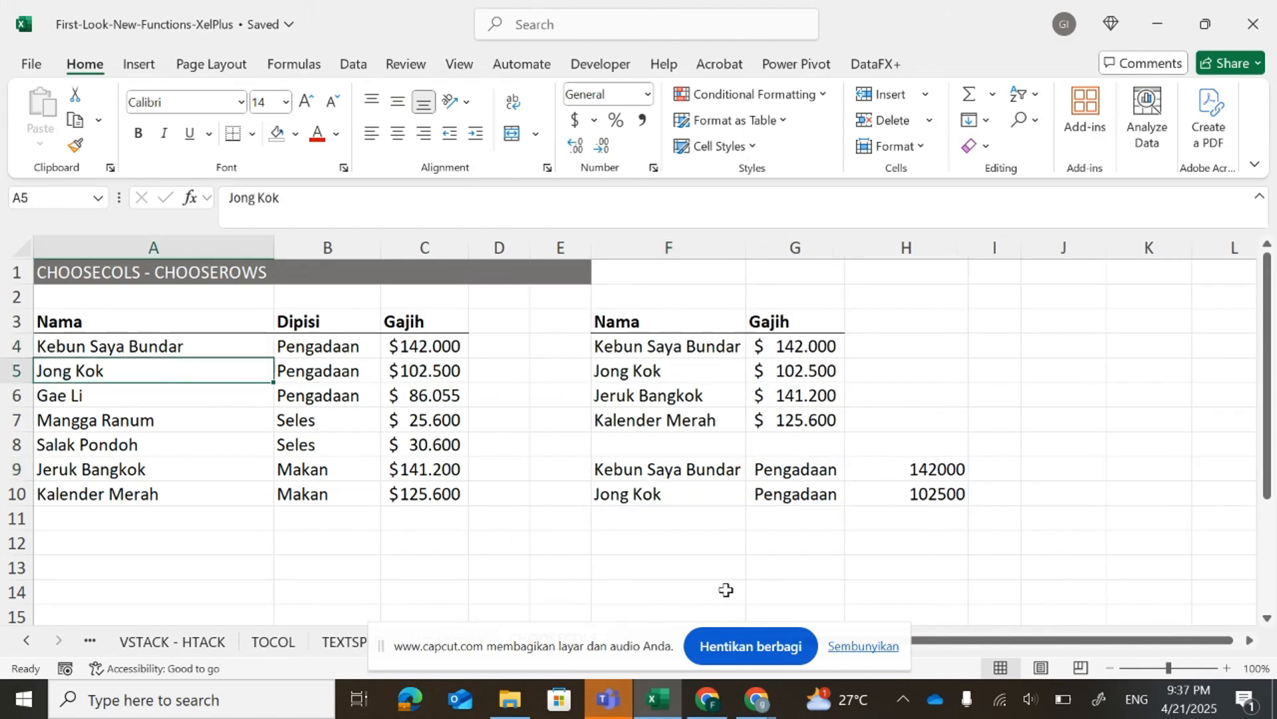
click(665, 347)
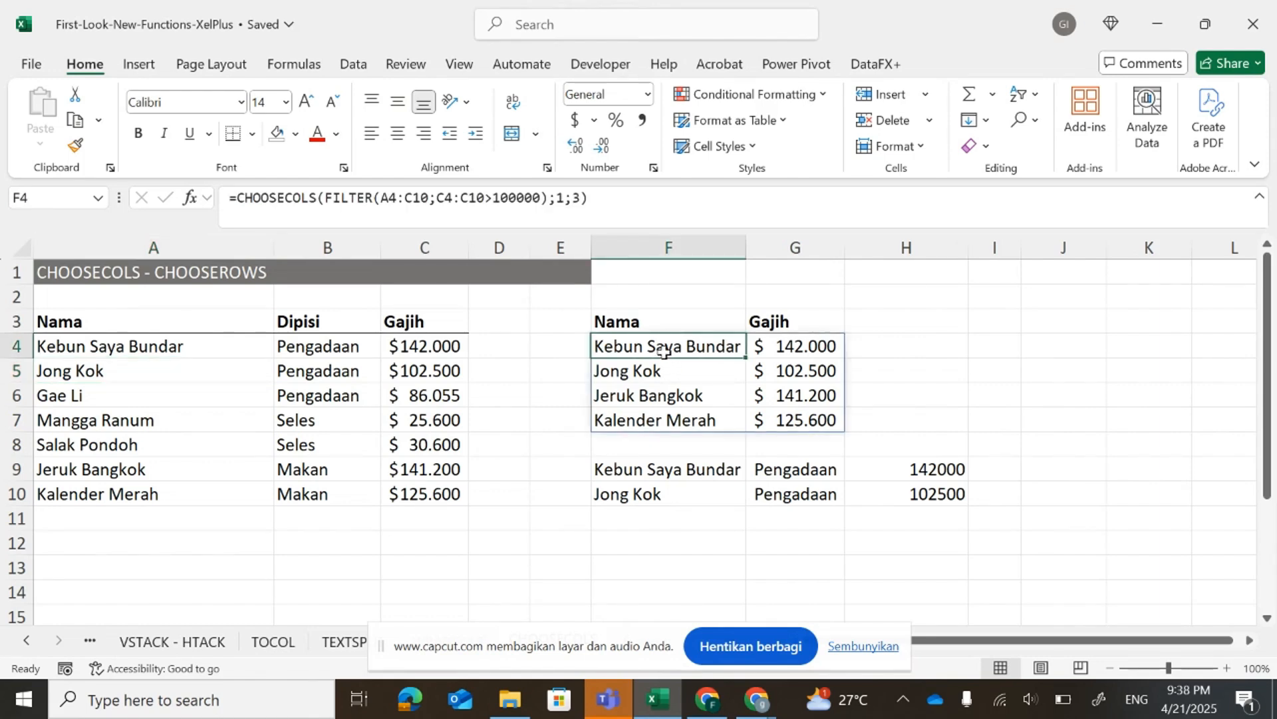
click(681, 470)
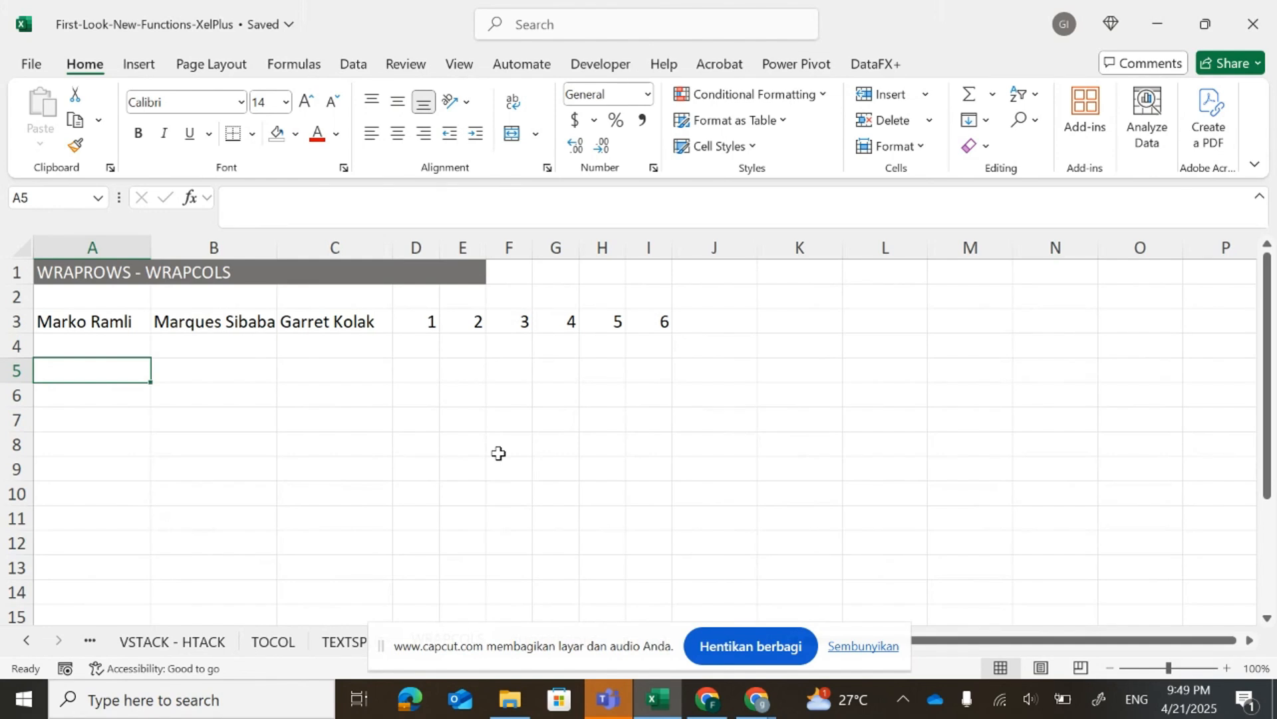
Enter a WRAPROWS formula in A5 of the WRAPROWS - WRAPCOLS sheet, wrapping A3:I3 after every 3 values.
text(=w)
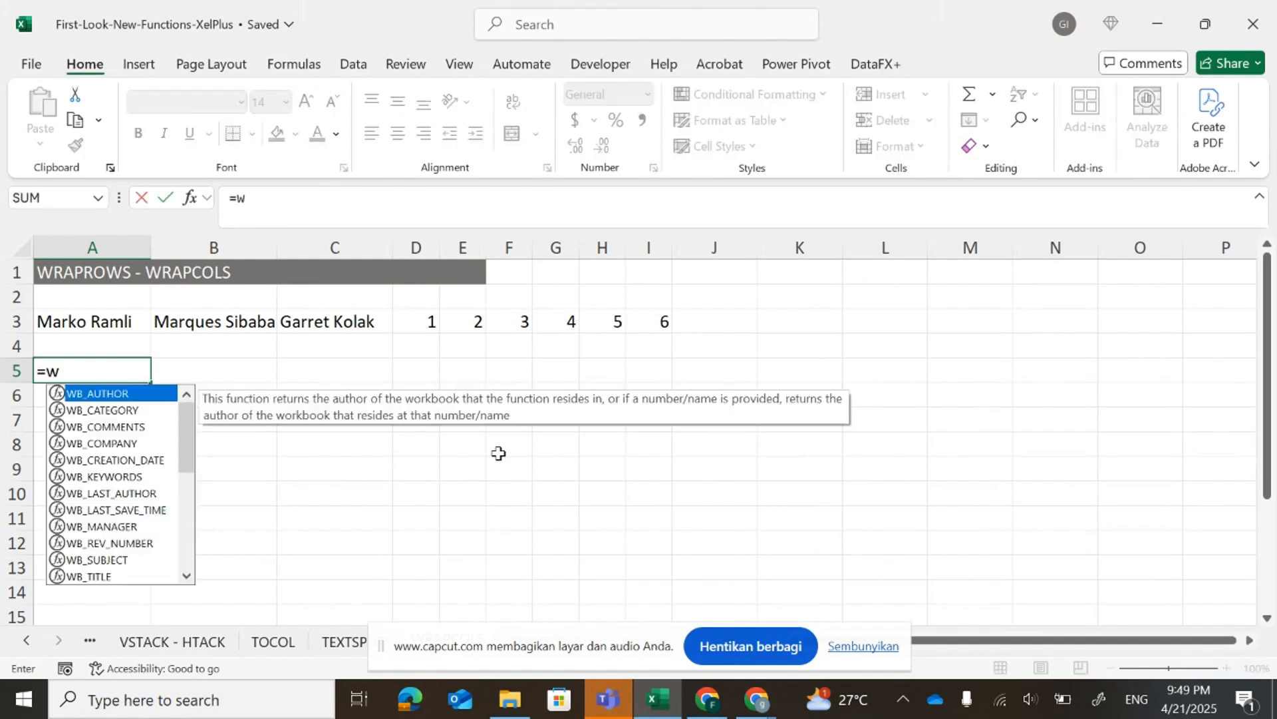
text(raprows)
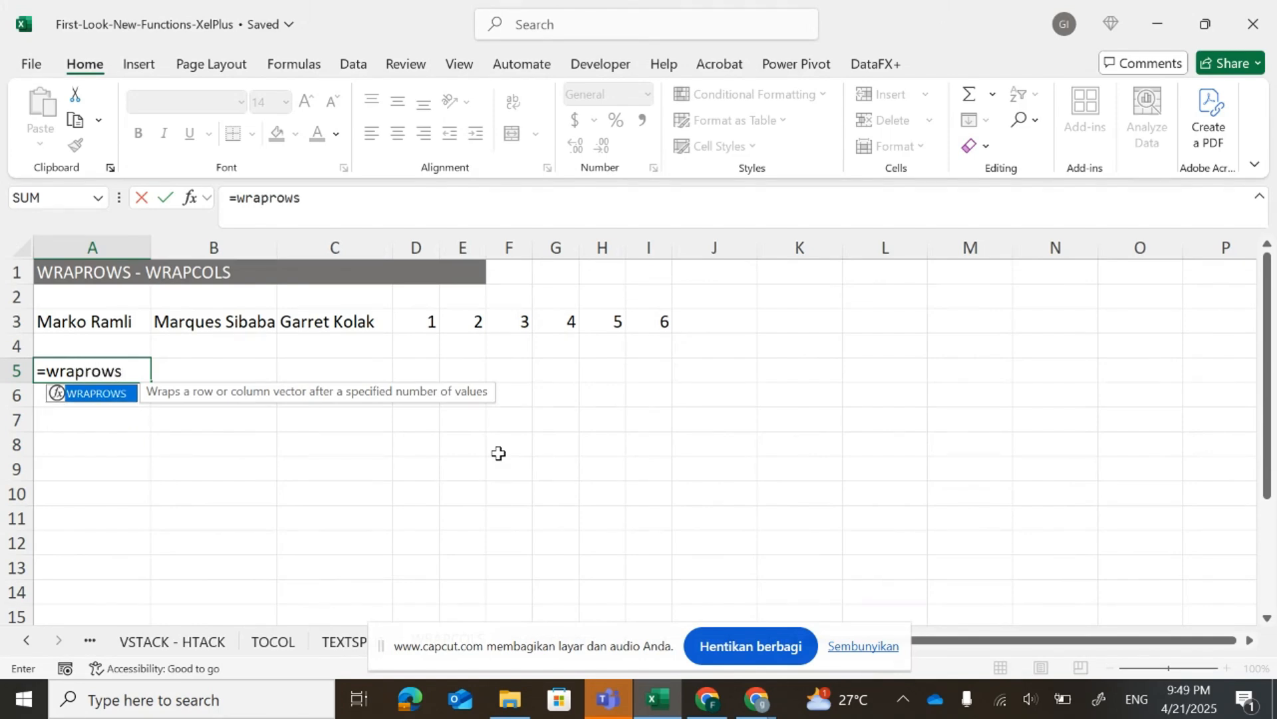
text(()
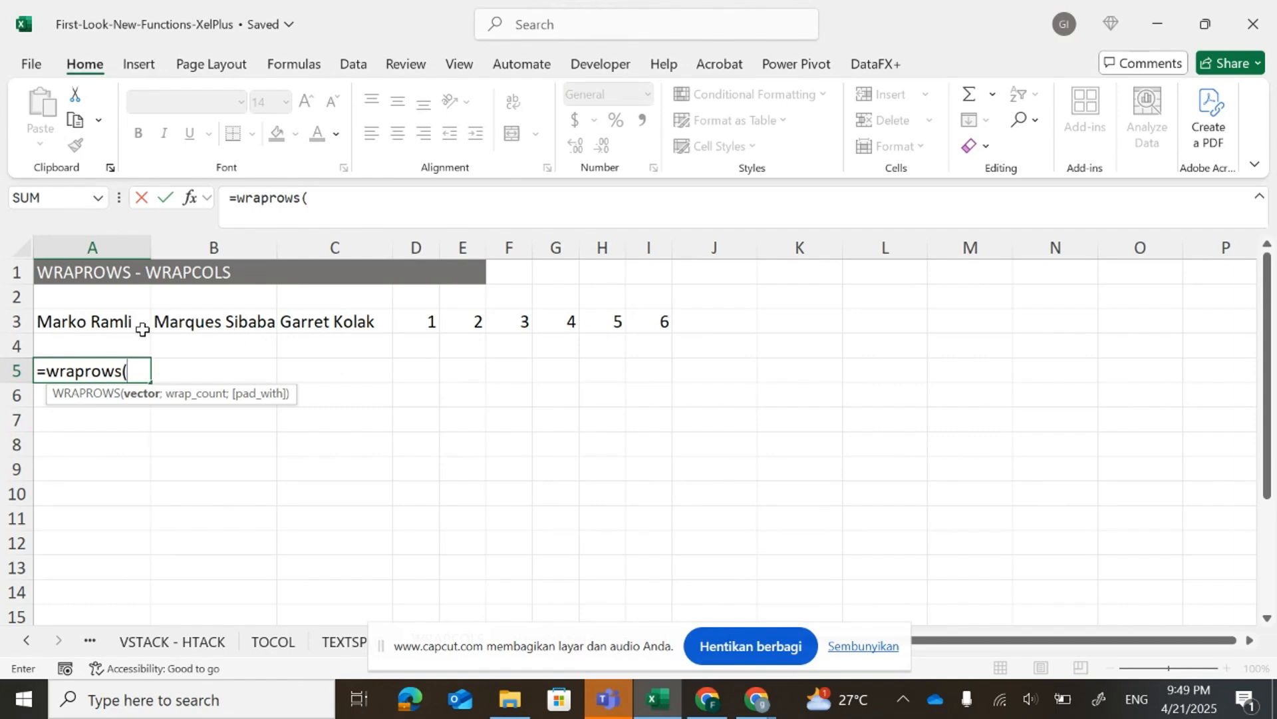
drag(99, 319, 651, 326)
text(;)
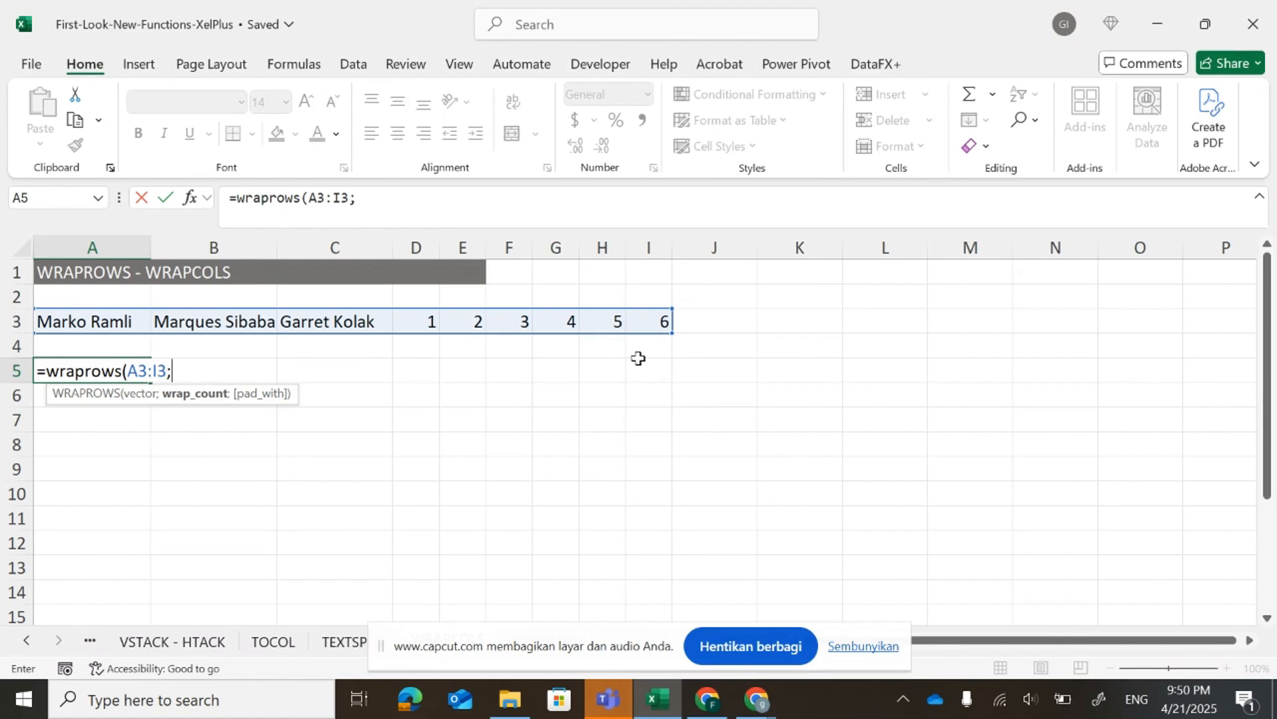
text(3))
key(Return)
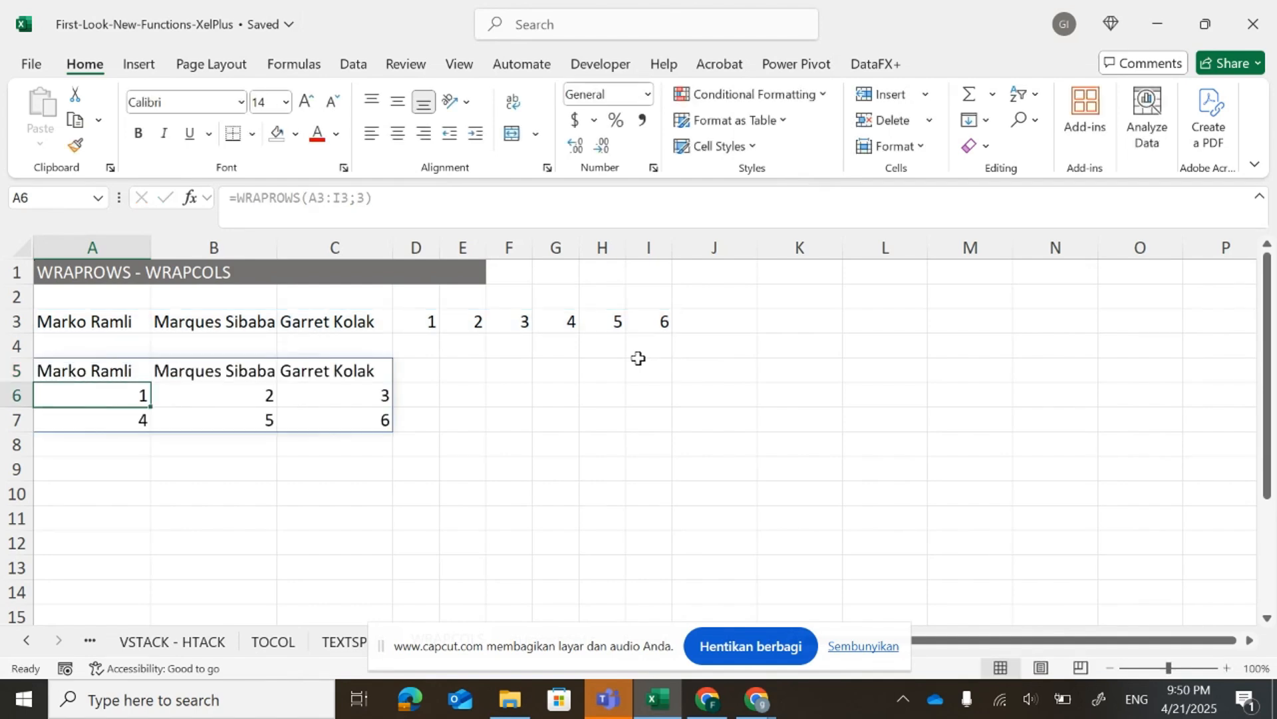
Go through the wrapped values in A5:C7 and compare them with the source values in row 3.
key(Up)
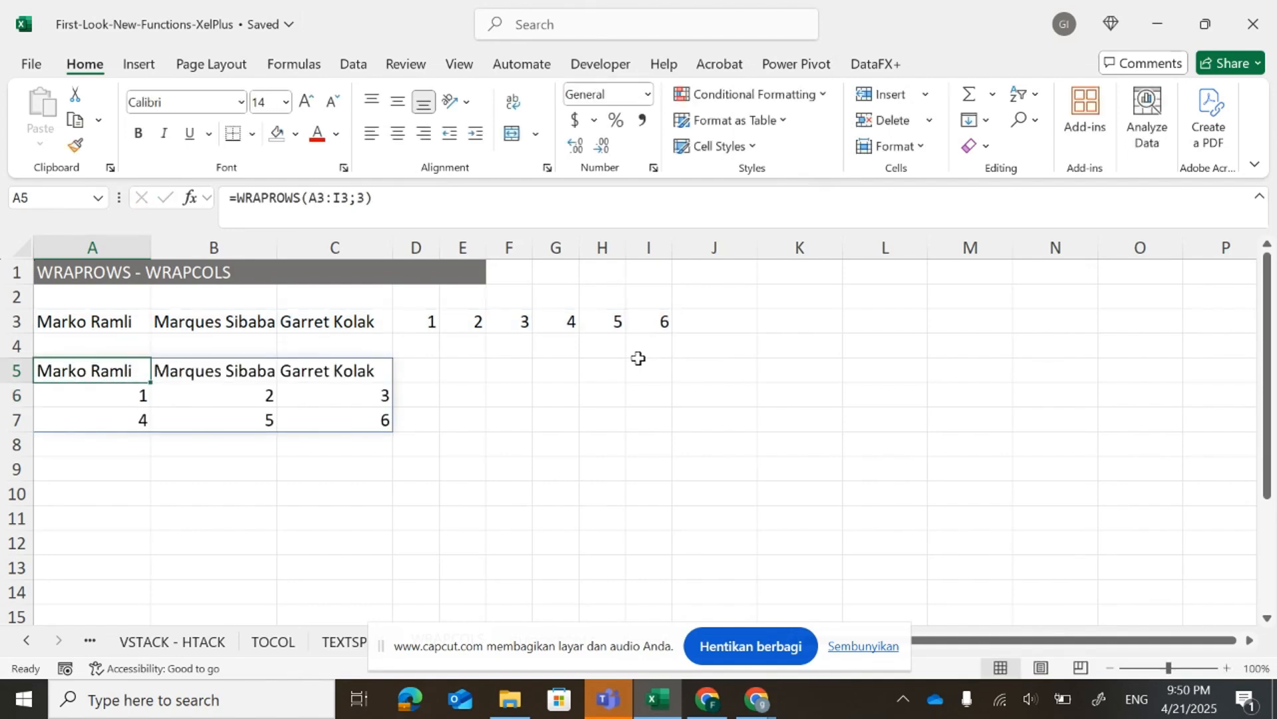
key(Up)
key(Up)
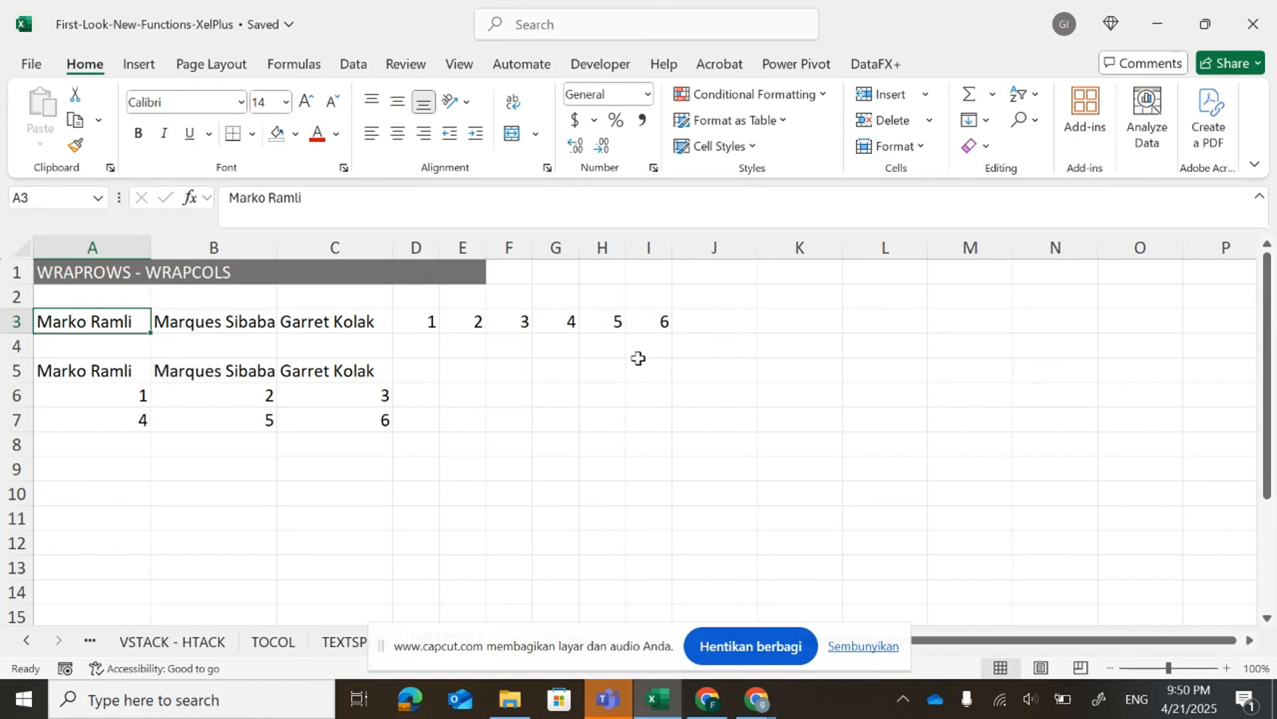
key(Down)
key(Down)
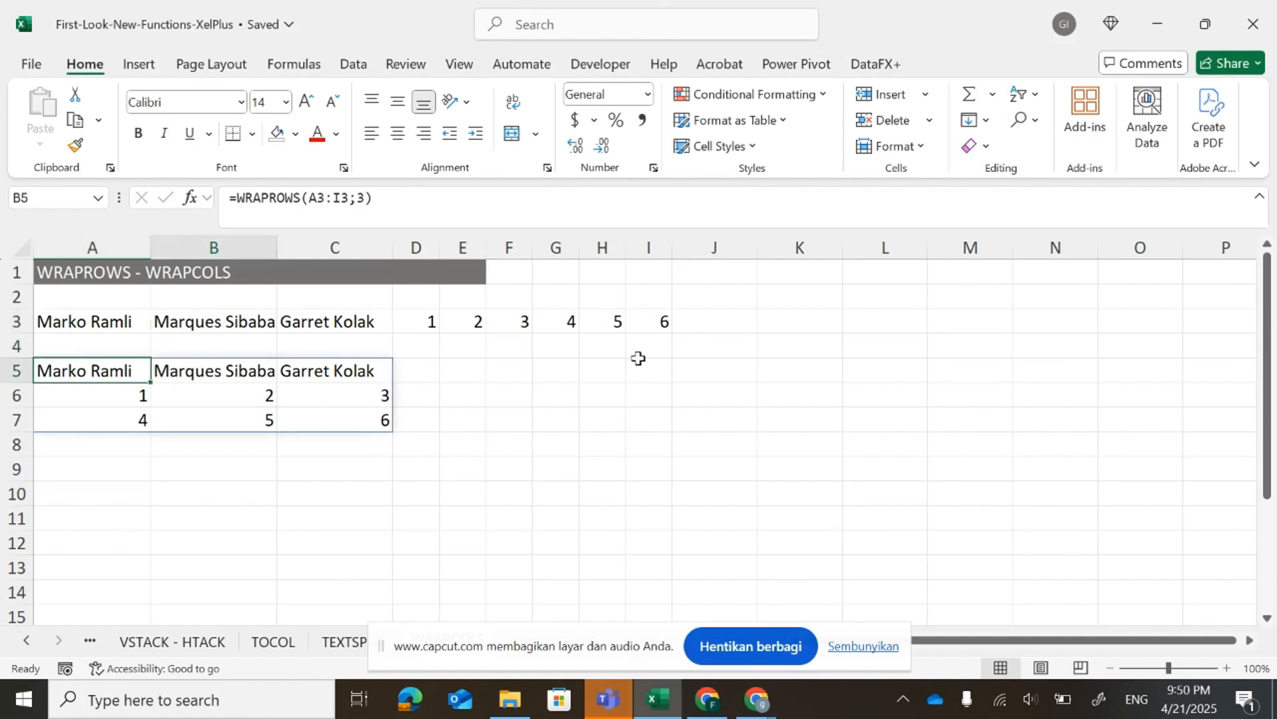
key(Right)
key(Right)
key(Down)
key(Down)
key(Left)
key(Left)
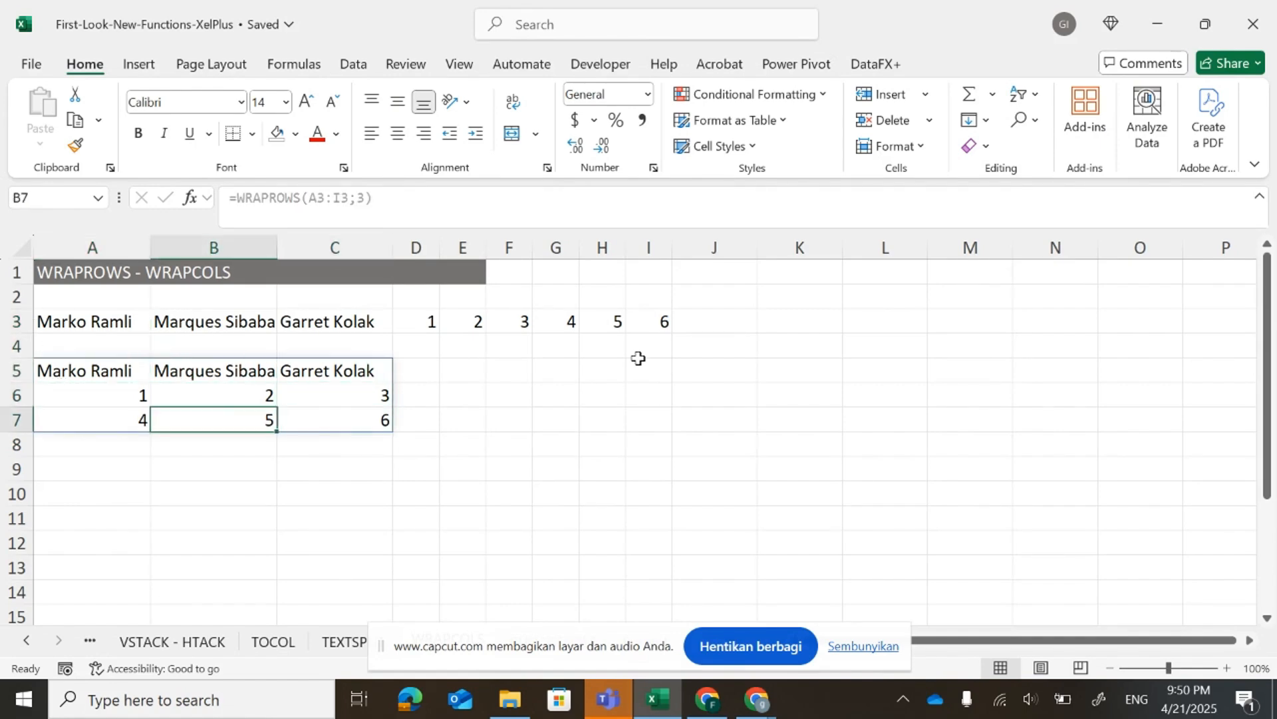
key(Up)
key(Right)
key(Right)
key(Right)
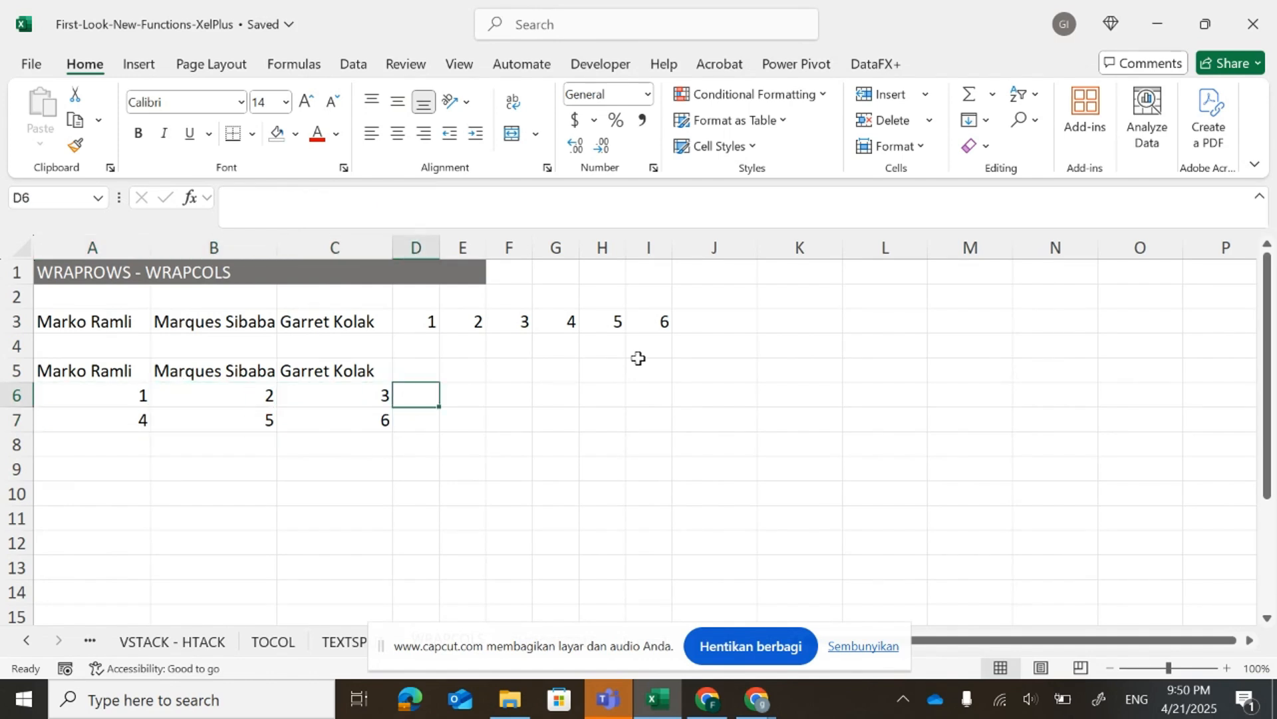
Review the WRAPROWS formula in A5 and its spilled cells against the first three source values in A3:C3.
key(Left)
key(Left)
key(Left)
key(Down)
key(Right)
key(Right)
key(Up)
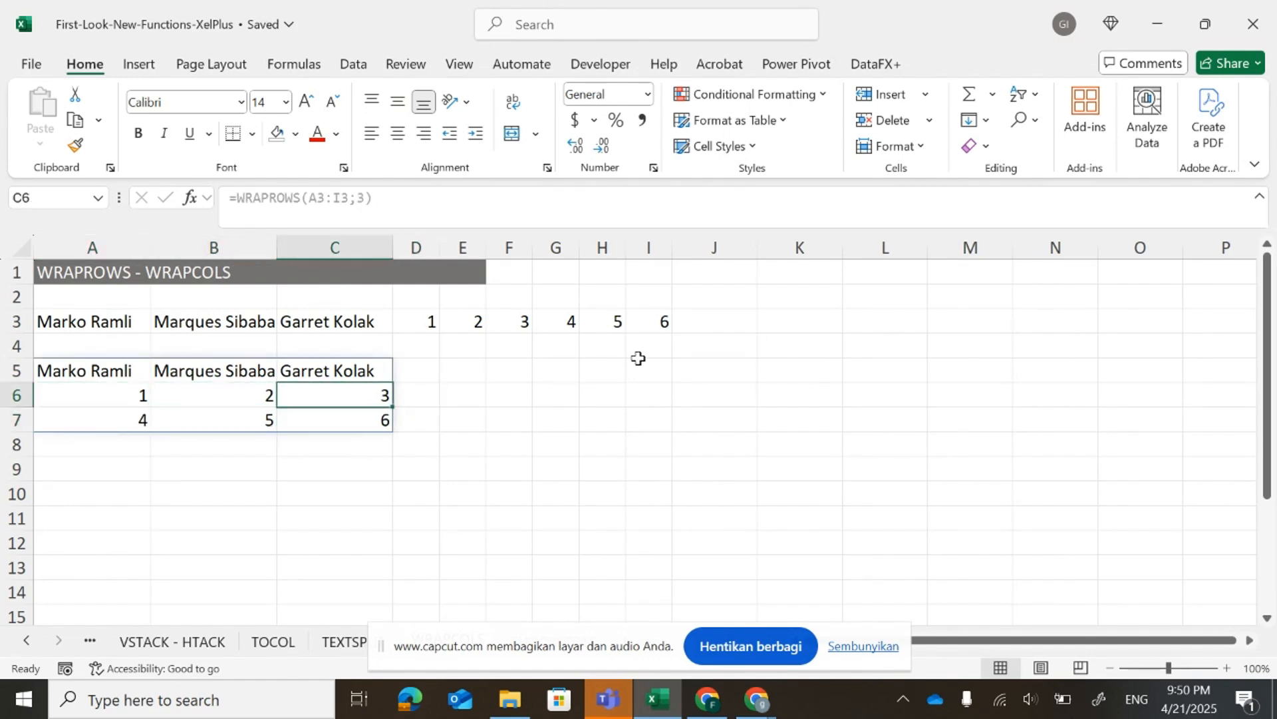
key(Up)
key(Up)
key(Up)
key(Left)
key(Left)
key(Down)
key(Down)
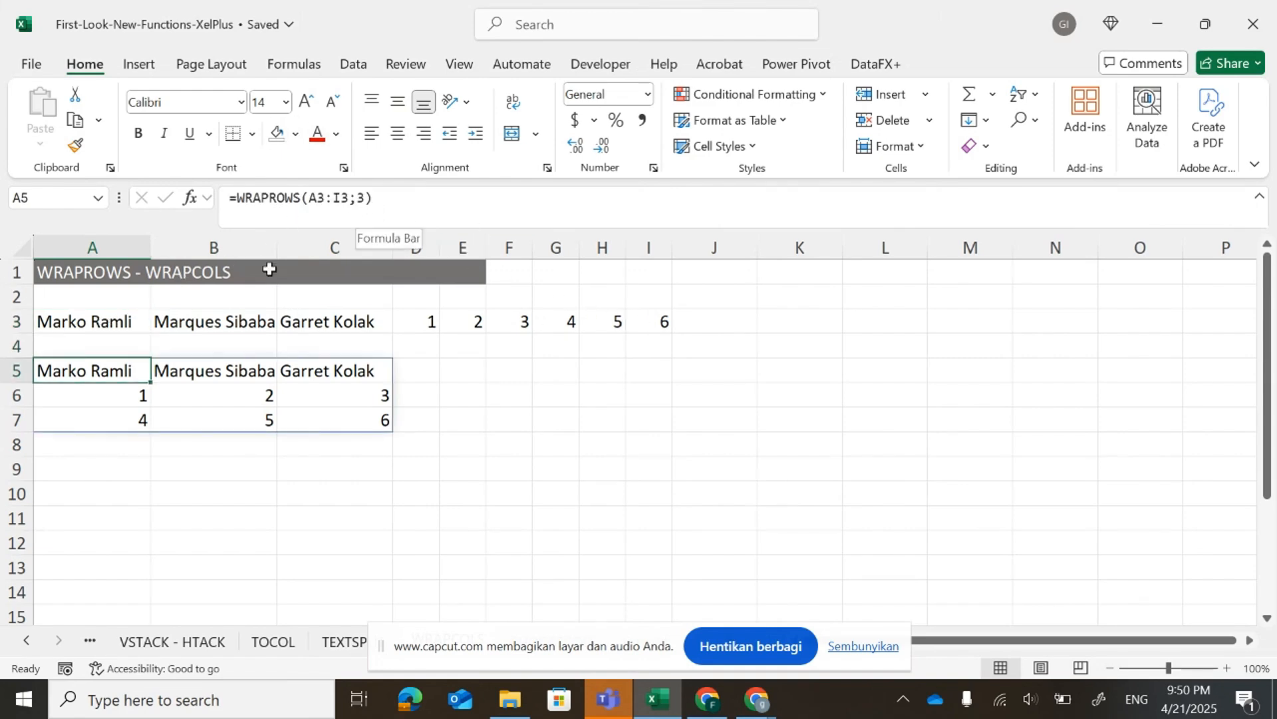
drag(107, 326, 347, 321)
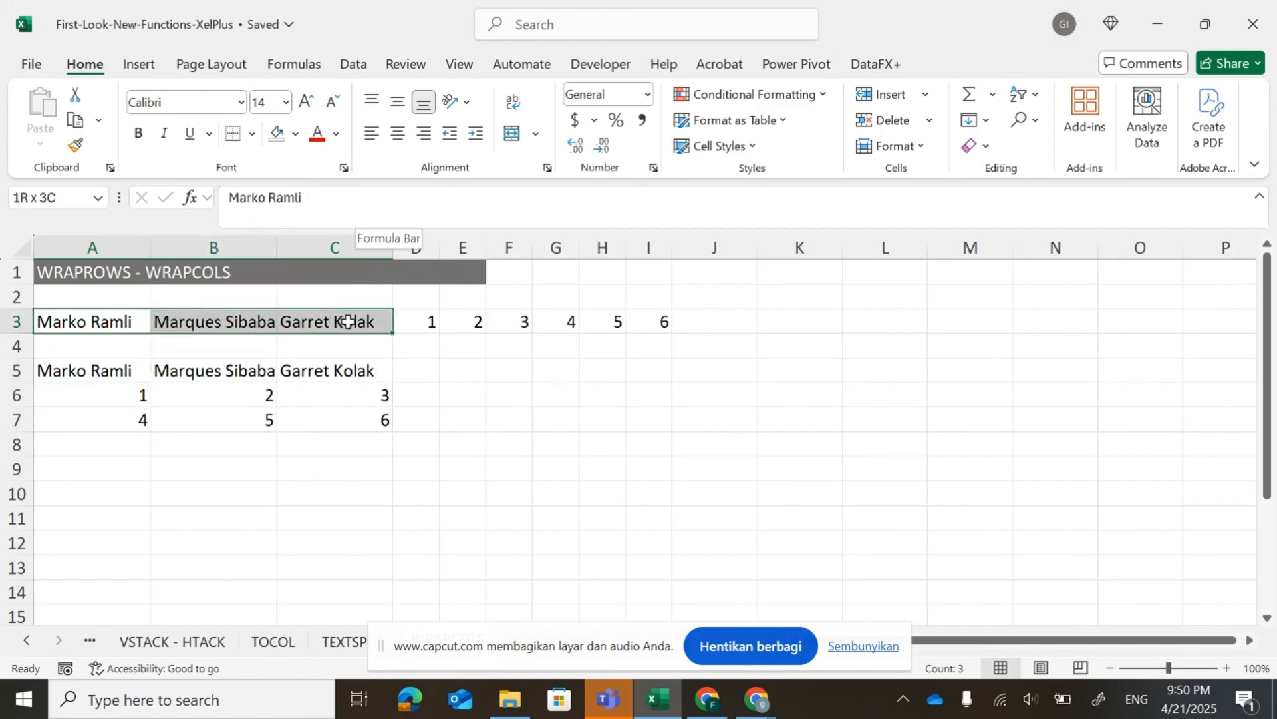
click(118, 373)
Enter a WRAPCOLS formula in A9 that wraps A3:I3 into columns of 3 values each.
click(104, 471)
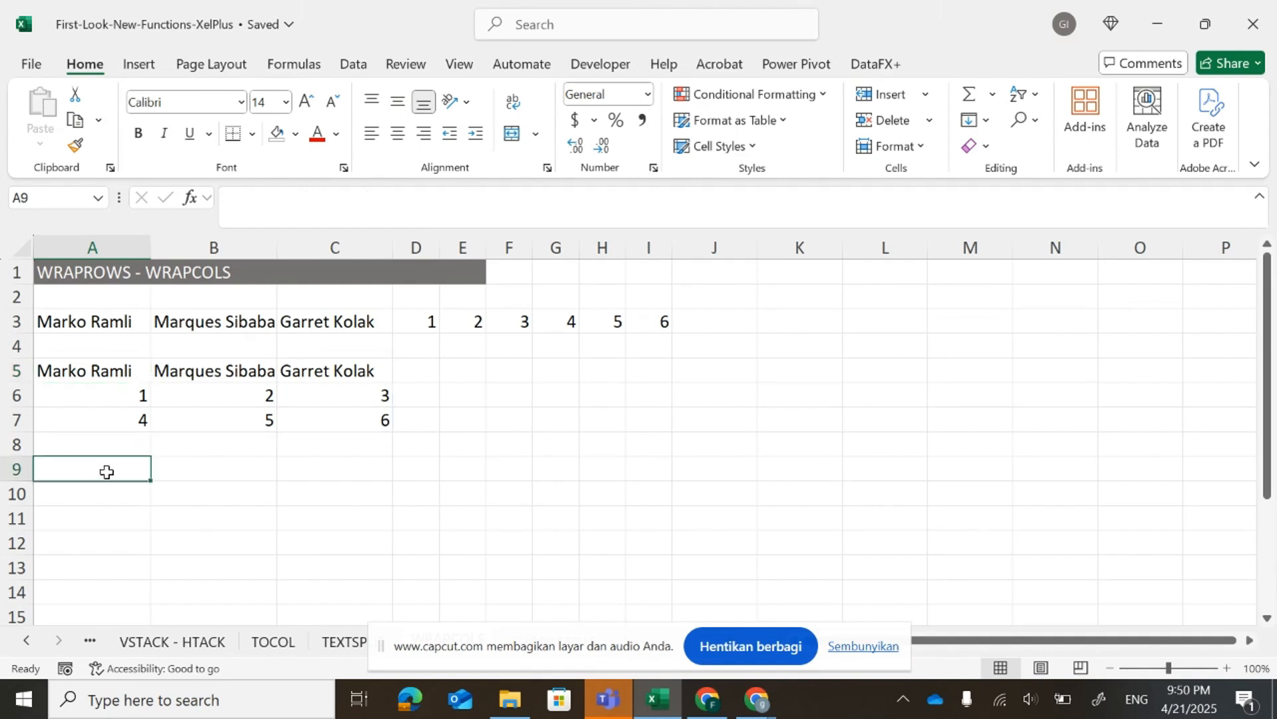
text(=)
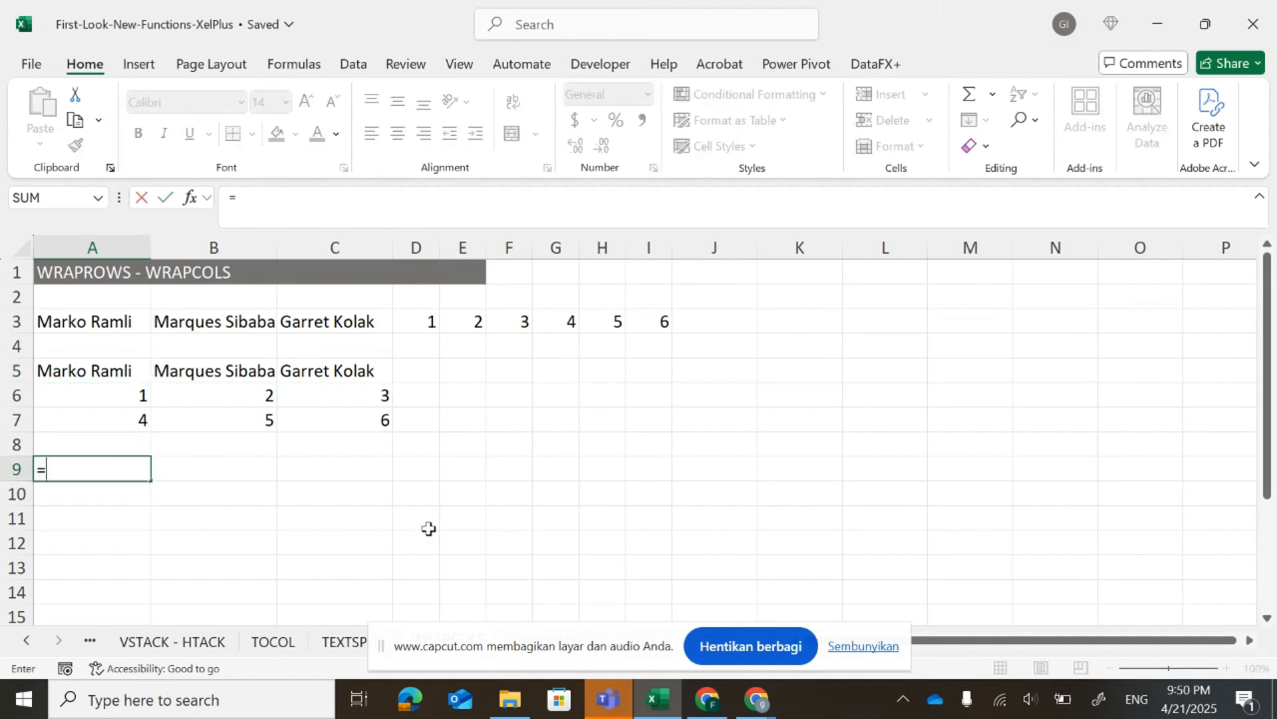
text(wrapcols()
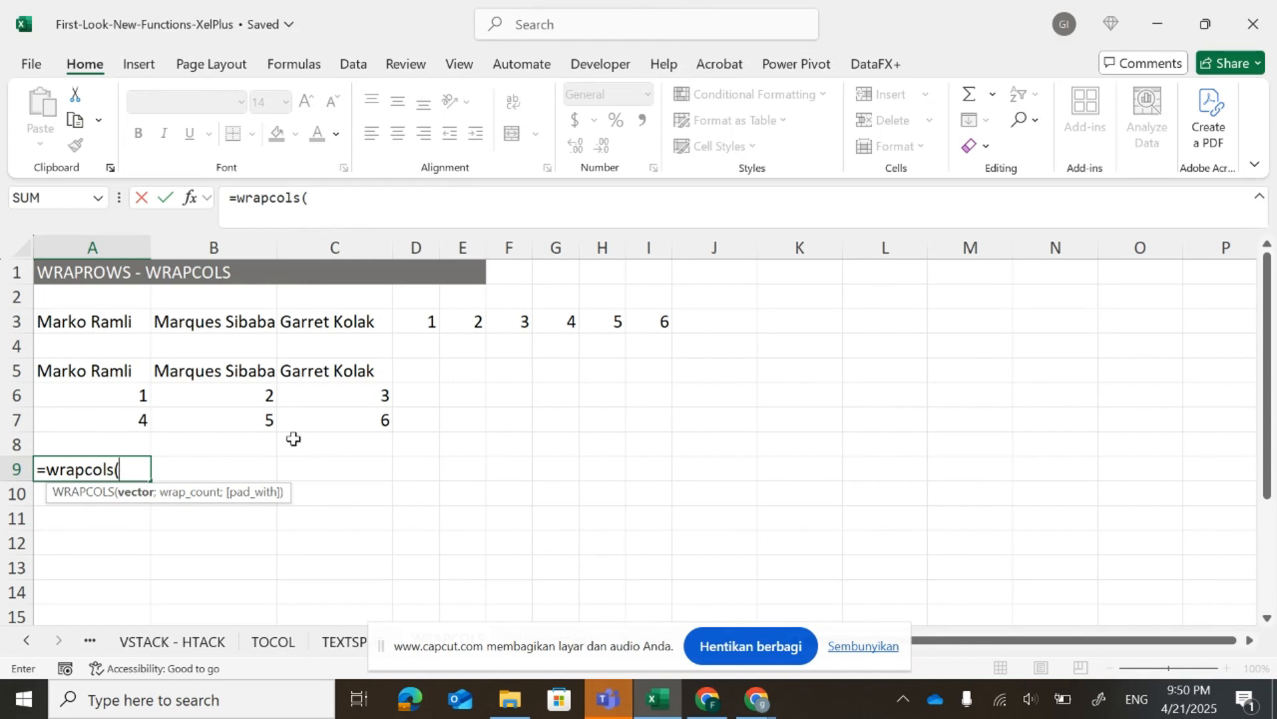
drag(123, 324, 641, 317)
text(;)
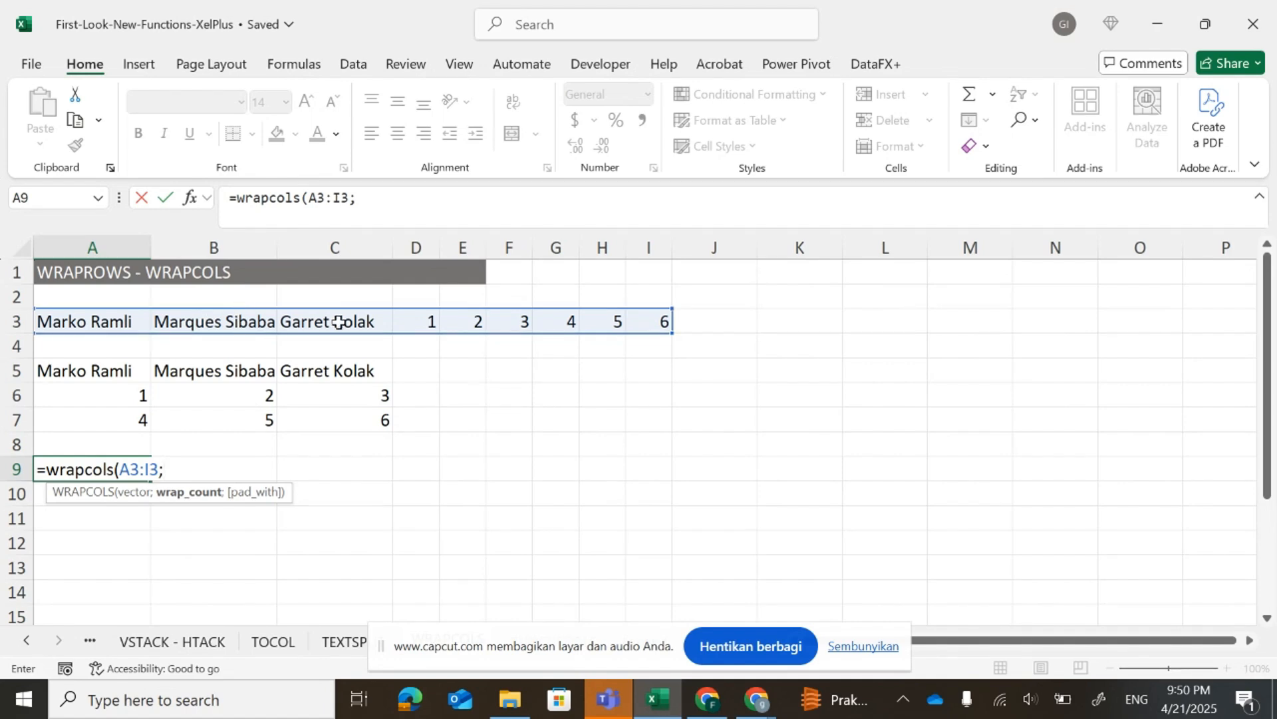
text(3))
key(Return)
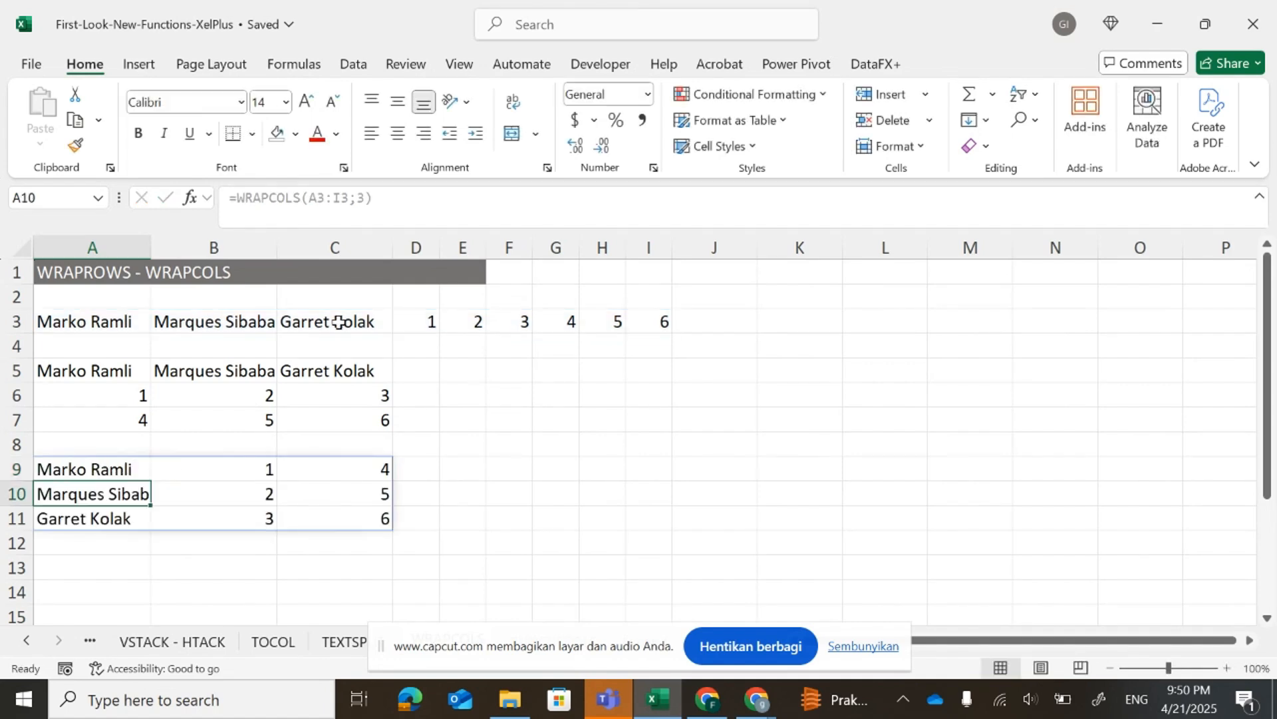